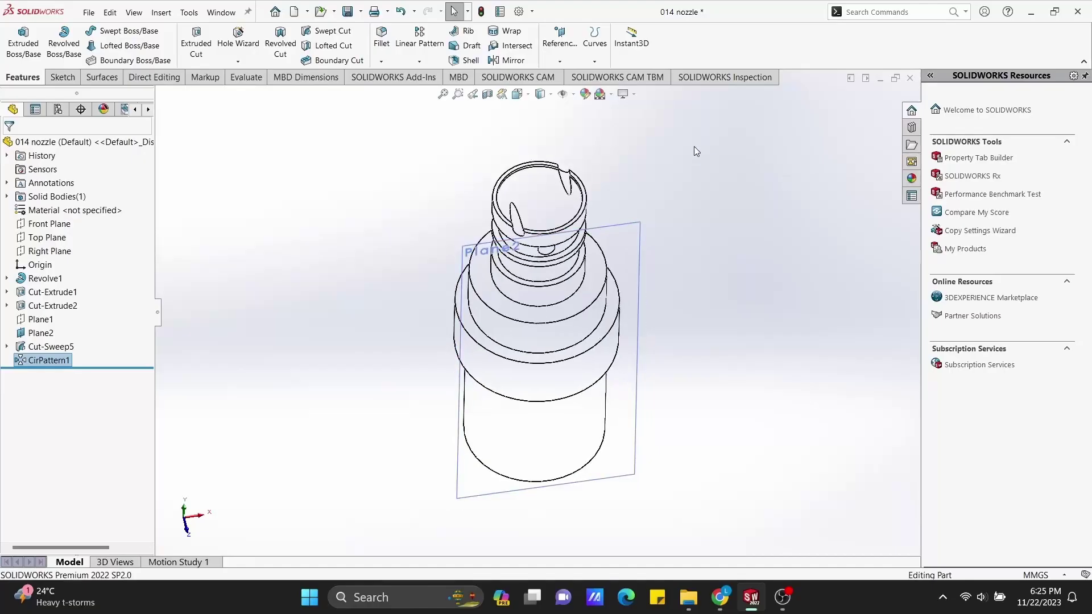
Hide Plane2 and show the nozzle shaded, orbited to its top and fitted to the view.
{"action": "right_click", "coordinate": [41, 333]}
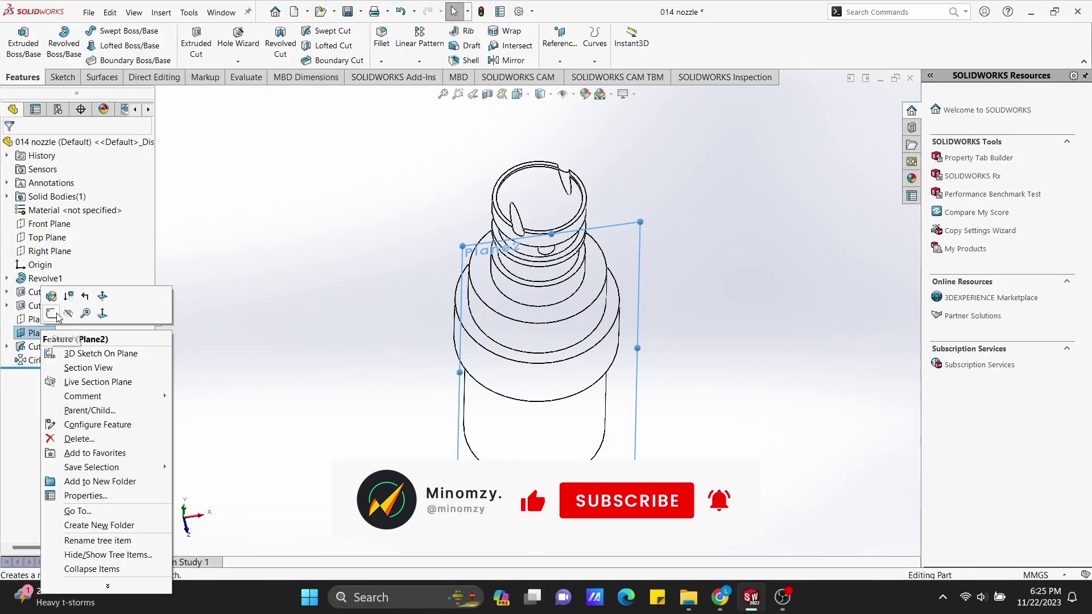
{"action": "left_click", "coordinate": [74, 296]}
{"action": "left_click", "coordinate": [540, 94]}
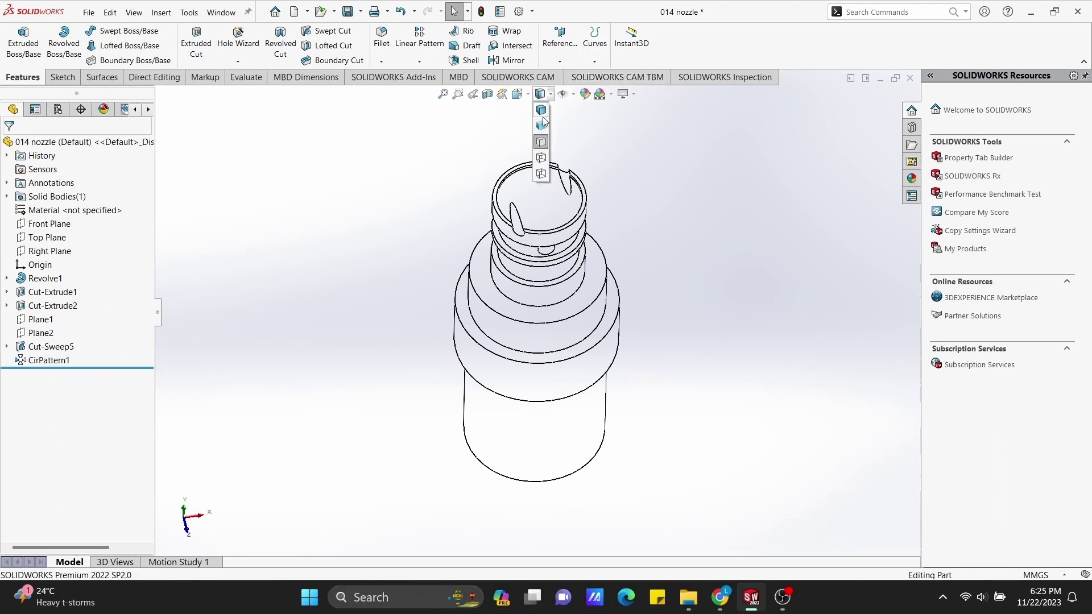
{"action": "left_click", "coordinate": [541, 135]}
{"action": "mouse_move", "coordinate": [655, 203]}
{"action": "middle_mouse_down"}
{"action": "mouse_move", "coordinate": [589, 242]}
{"action": "mouse_move", "coordinate": [589, 151]}
{"action": "mouse_move", "coordinate": [584, 162]}
{"action": "middle_mouse_up"}
{"action": "key", "text": "f"}
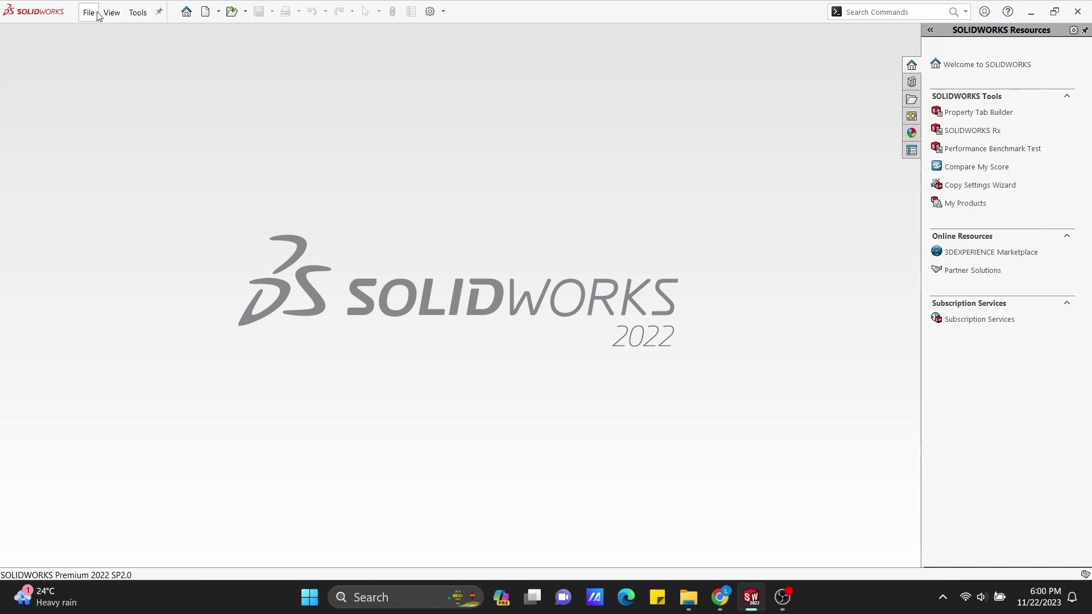
Create a new part document.
{"action": "left_click", "coordinate": [99, 16]}
{"action": "left_click", "coordinate": [106, 33]}
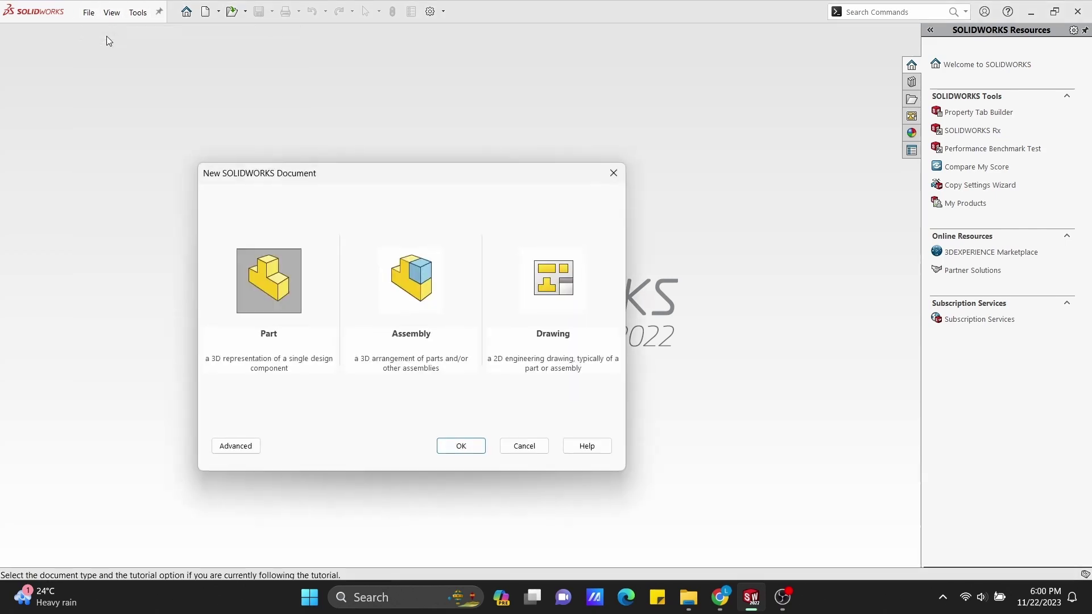
{"action": "left_click", "coordinate": [462, 448]}
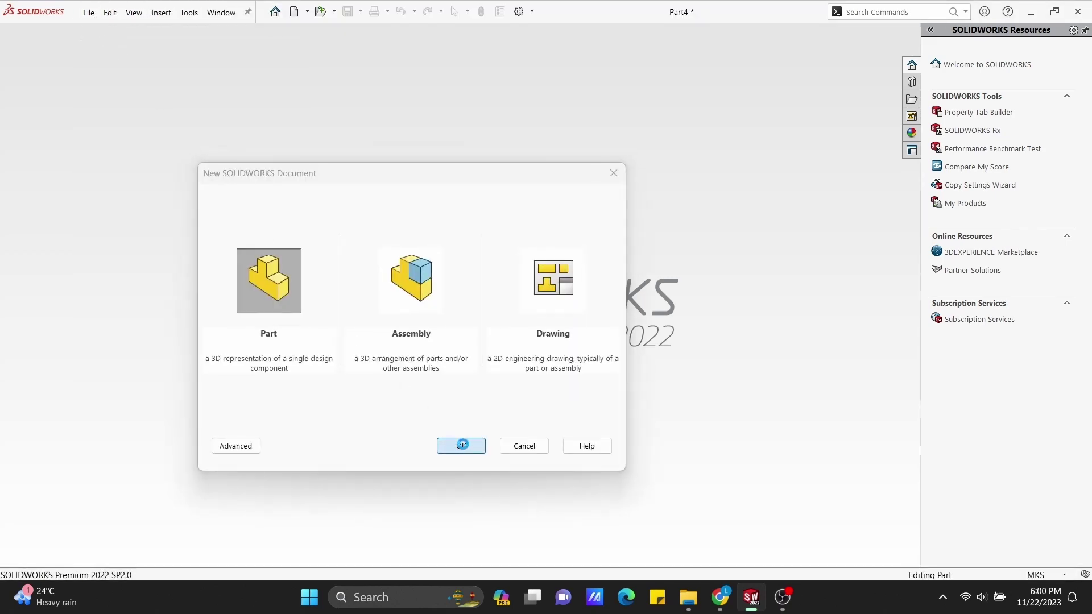
Switch the part to MMGS millimetre units and show the Front Plane.
{"action": "left_click", "coordinate": [1036, 575]}
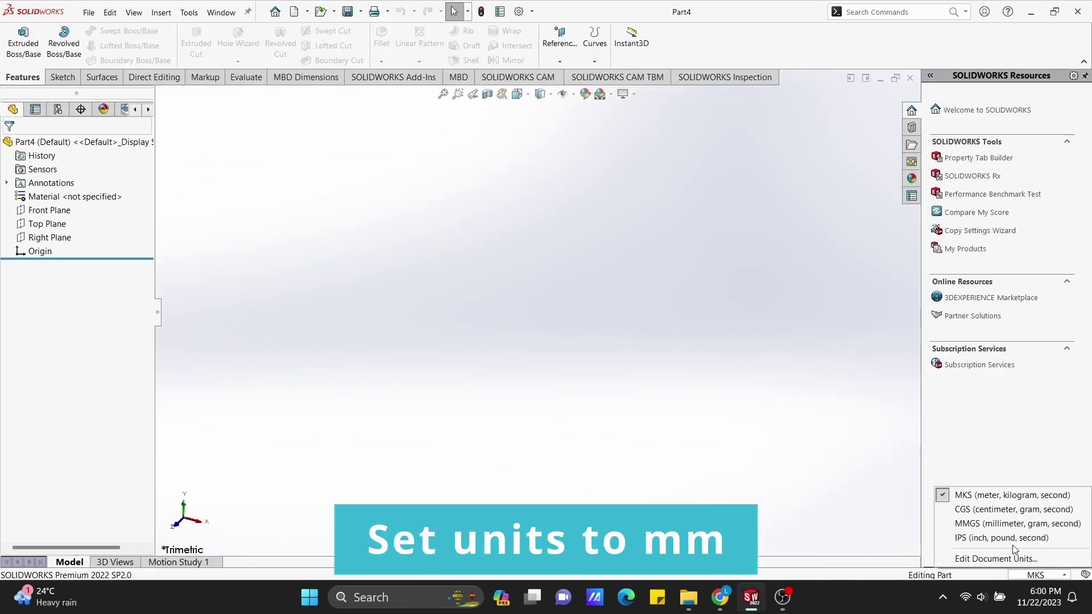
{"action": "left_click", "coordinate": [987, 523]}
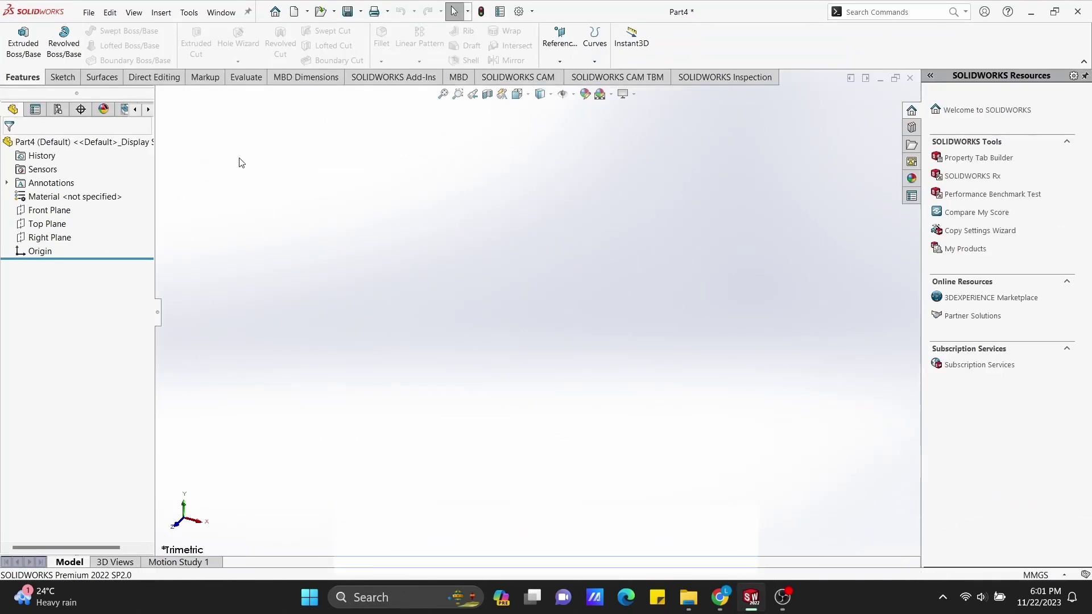
{"action": "right_click", "coordinate": [49, 213]}
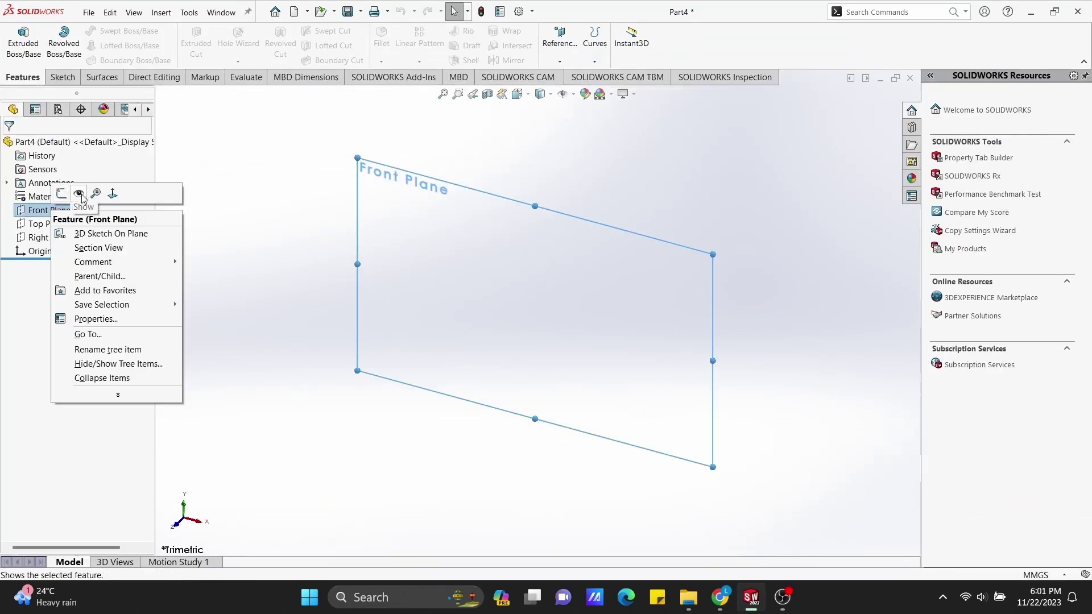
{"action": "left_click", "coordinate": [50, 218]}
Start a sketch on the Front Plane with a vertical centerline through the origin.
{"action": "right_click", "coordinate": [50, 218]}
{"action": "left_click", "coordinate": [63, 195]}
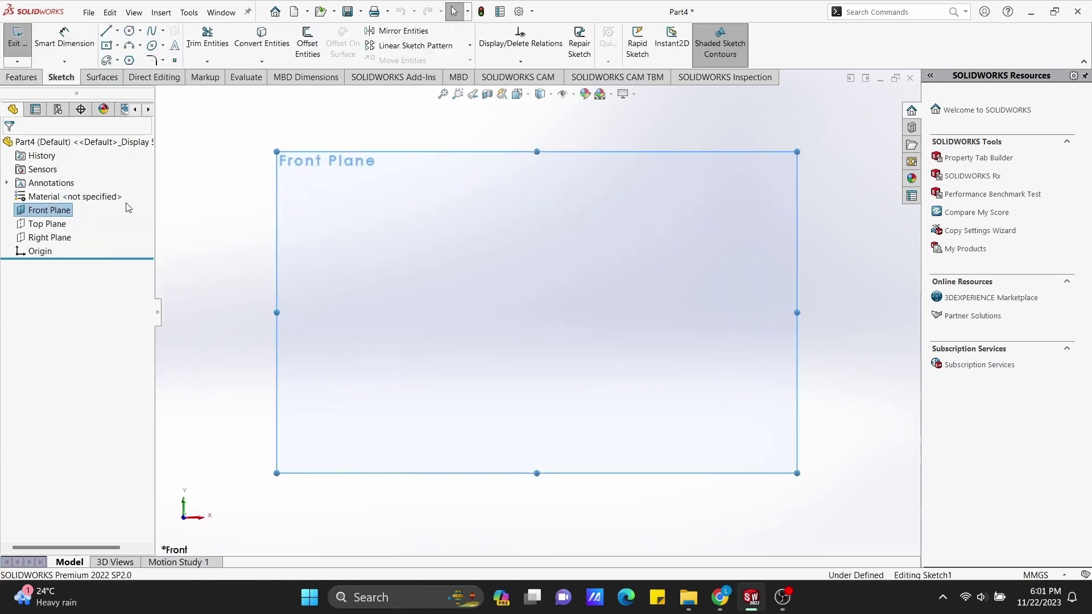
{"action": "left_click", "coordinate": [117, 31]}
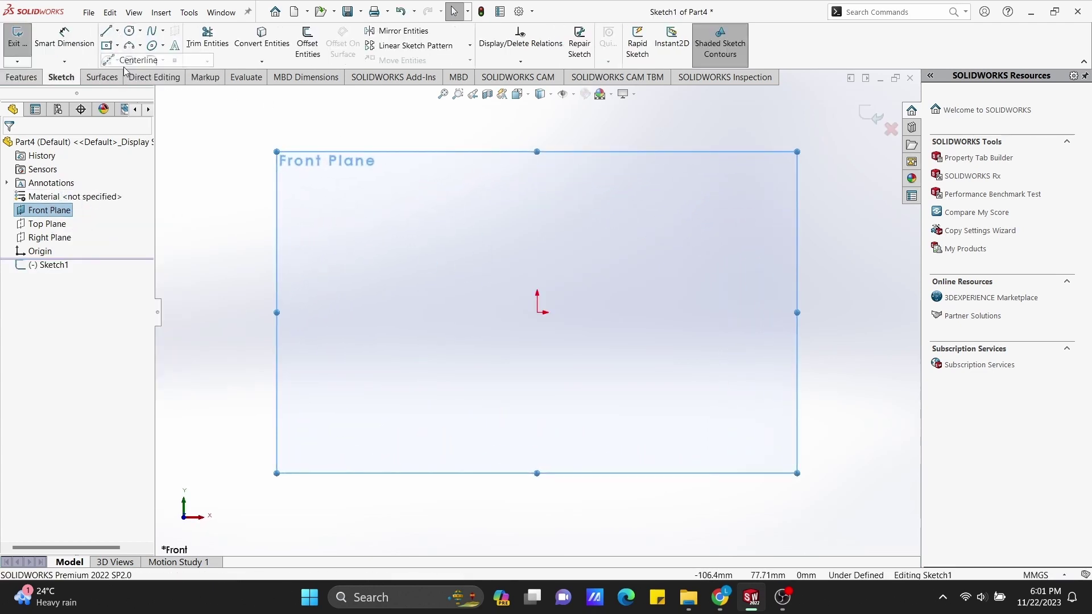
{"action": "scroll", "coordinate": [541, 367], "scroll_direction": "up", "scroll_amount": 2}
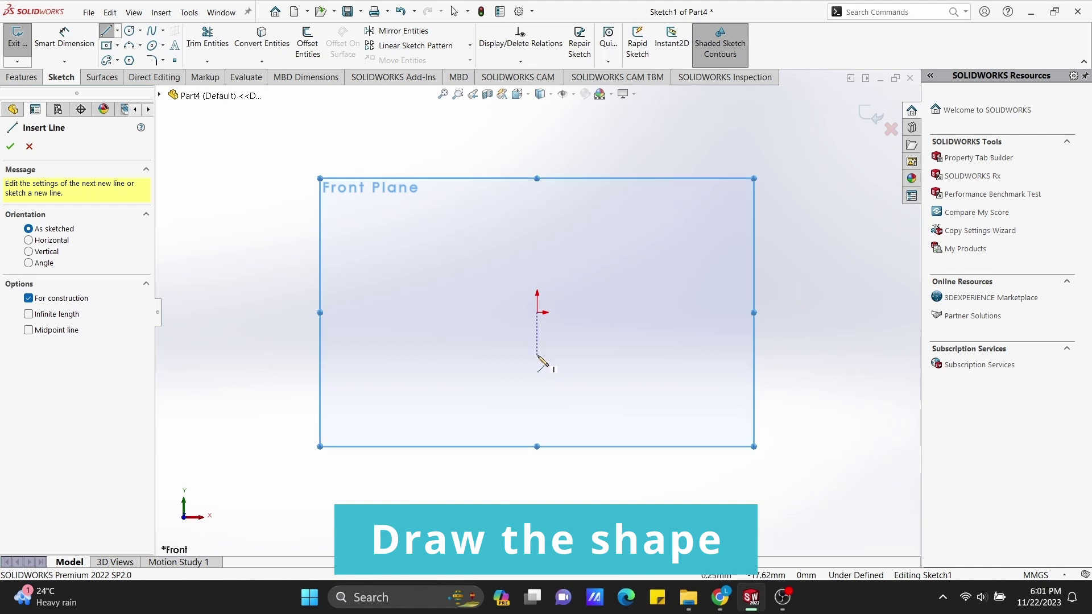
{"action": "mouse_move", "coordinate": [537, 355]}
{"action": "left_mouse_down"}
{"action": "mouse_move", "coordinate": [537, 94]}
{"action": "mouse_move", "coordinate": [536, 105]}
{"action": "left_mouse_up"}
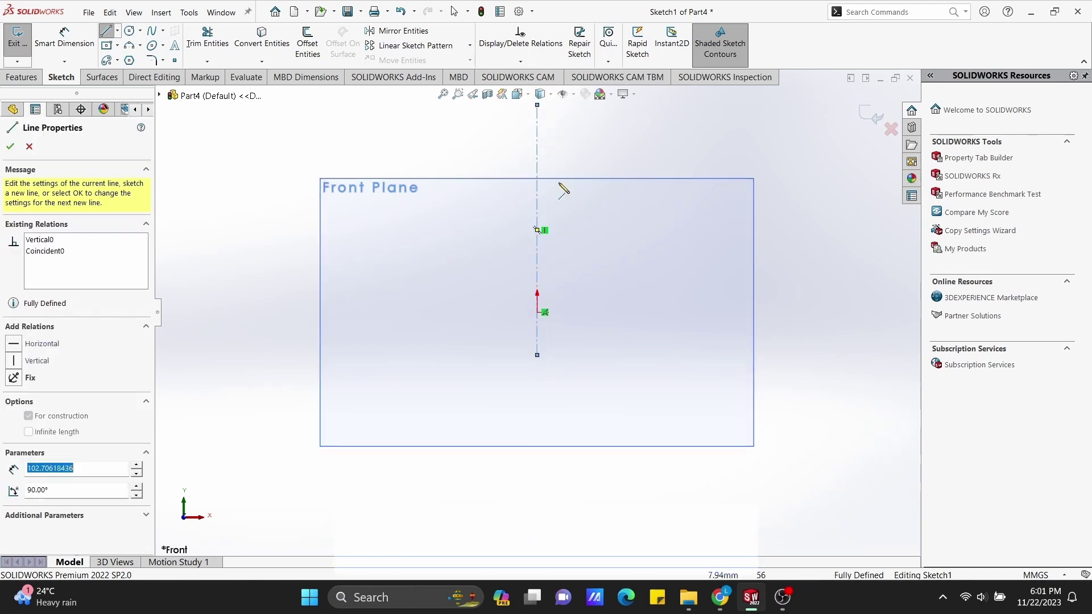
{"action": "scroll", "coordinate": [603, 263], "scroll_direction": "up", "scroll_amount": 1}
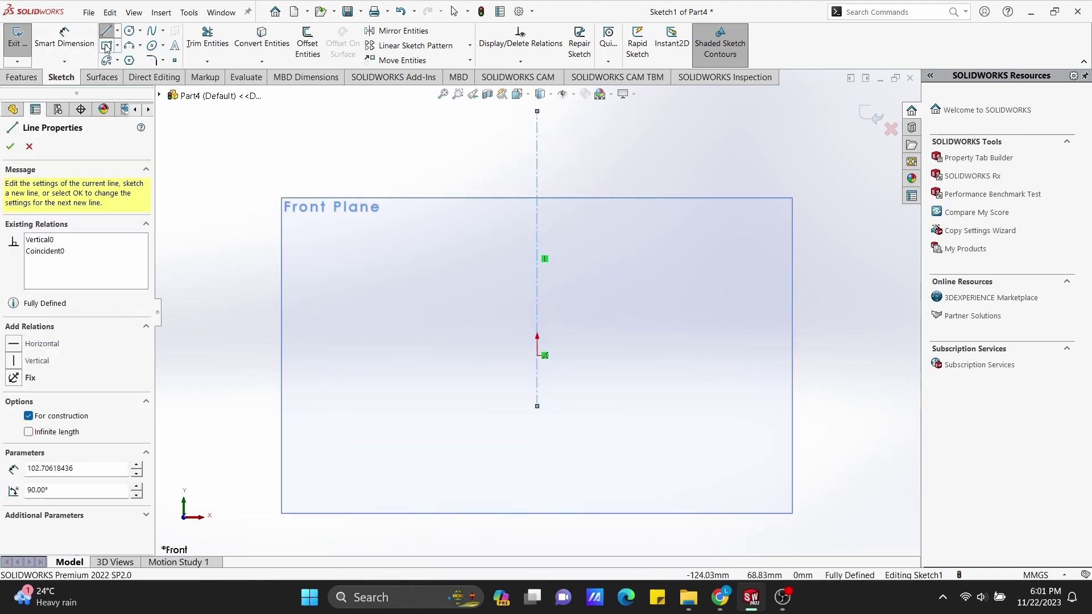
Switch from centerlines to the ordinary solid Line tool.
{"action": "left_click", "coordinate": [117, 30]}
{"action": "left_click", "coordinate": [136, 59]}
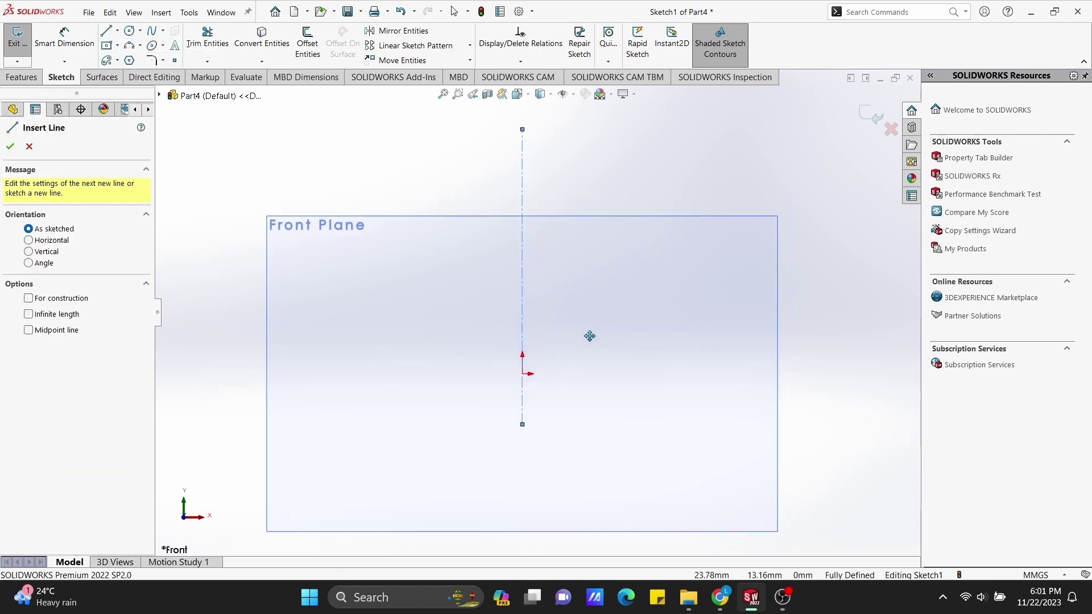
{"action": "scroll", "coordinate": [541, 435], "scroll_direction": "up", "scroll_amount": 1}
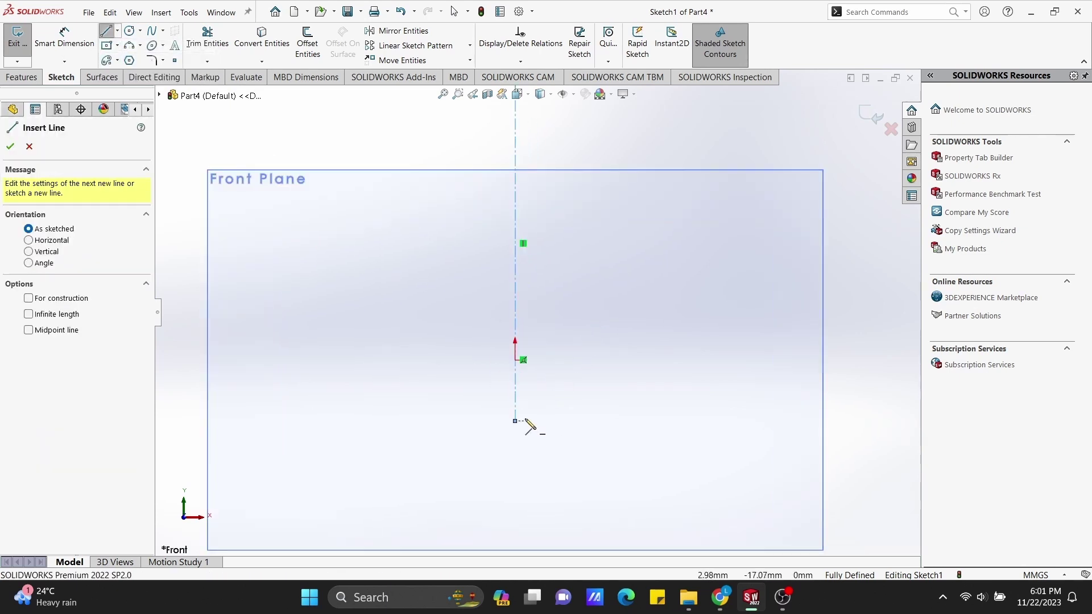
Draw the profile's base line, tall side and first outward step from the origin.
{"action": "left_click", "coordinate": [516, 360]}
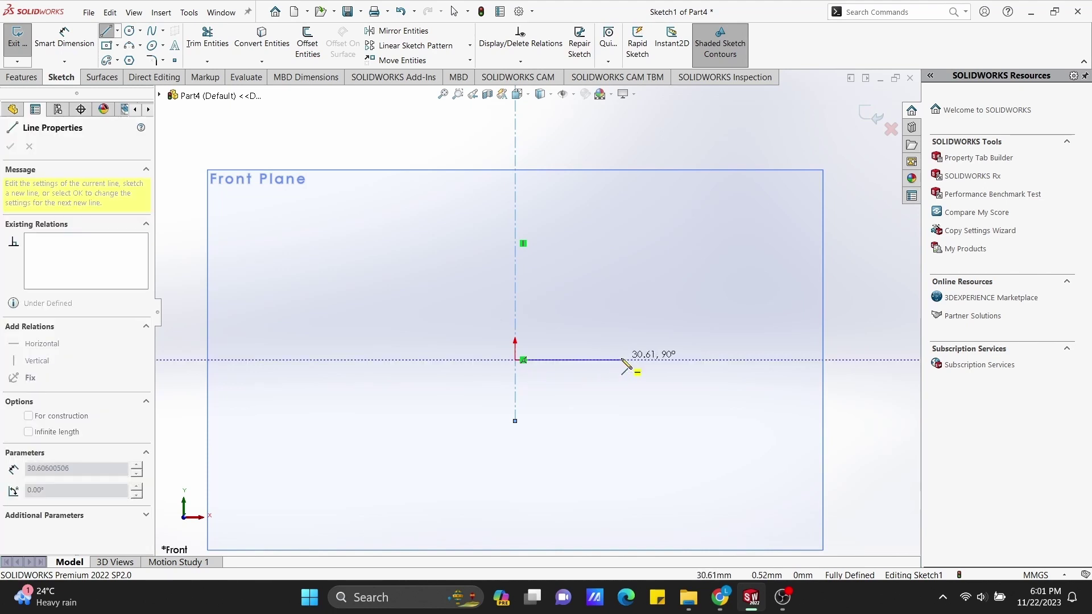
{"action": "left_click", "coordinate": [592, 360]}
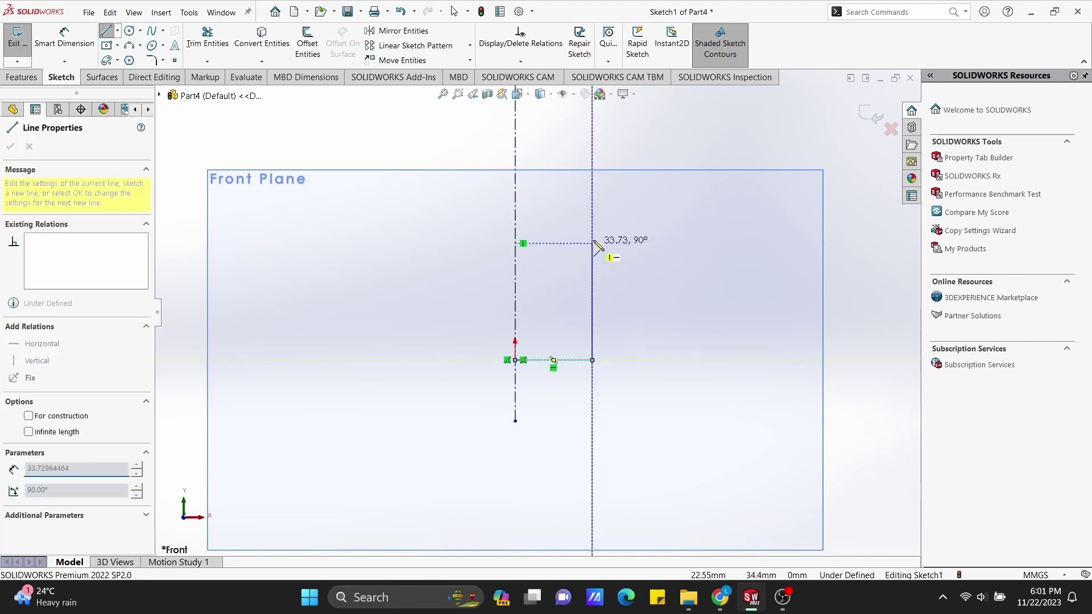
{"action": "left_click", "coordinate": [592, 215]}
{"action": "left_click", "coordinate": [659, 215]}
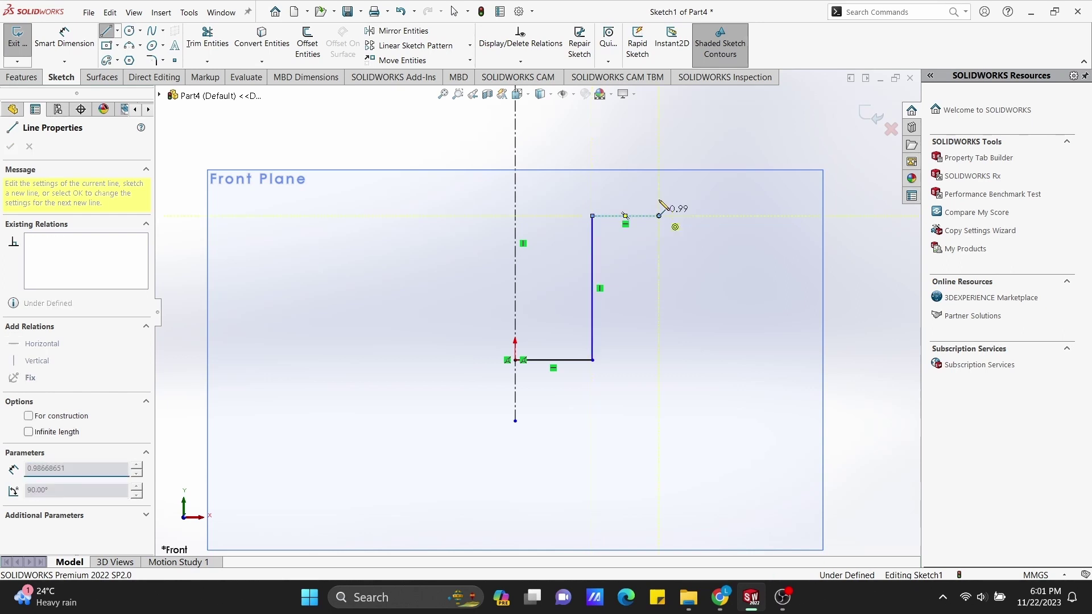
{"action": "left_click", "coordinate": [659, 183]}
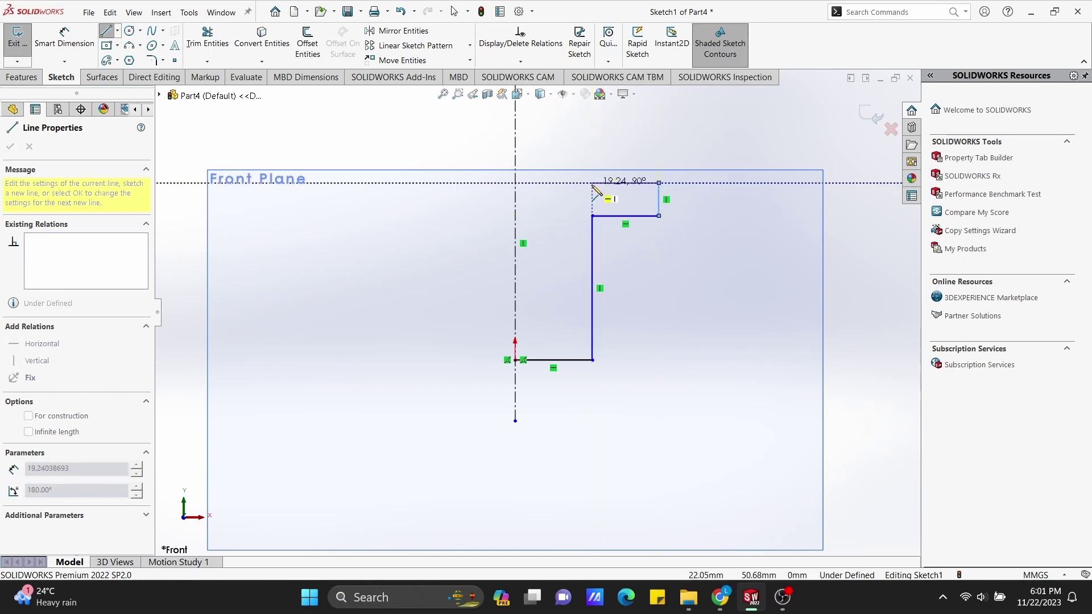
{"action": "left_click", "coordinate": [592, 183]}
{"action": "middle_click_drag", "start_coordinate": [596, 156], "coordinate": [580, 285], "text": "ctrl"}
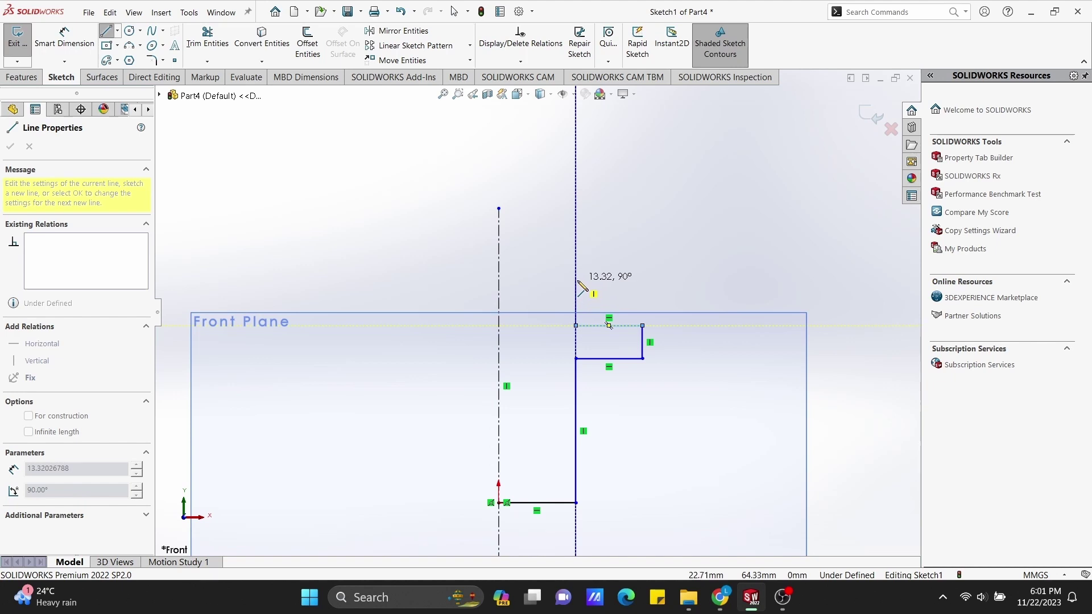
Continue the stepped outline up through the narrow neck to an angled tip segment.
{"action": "left_click", "coordinate": [576, 286]}
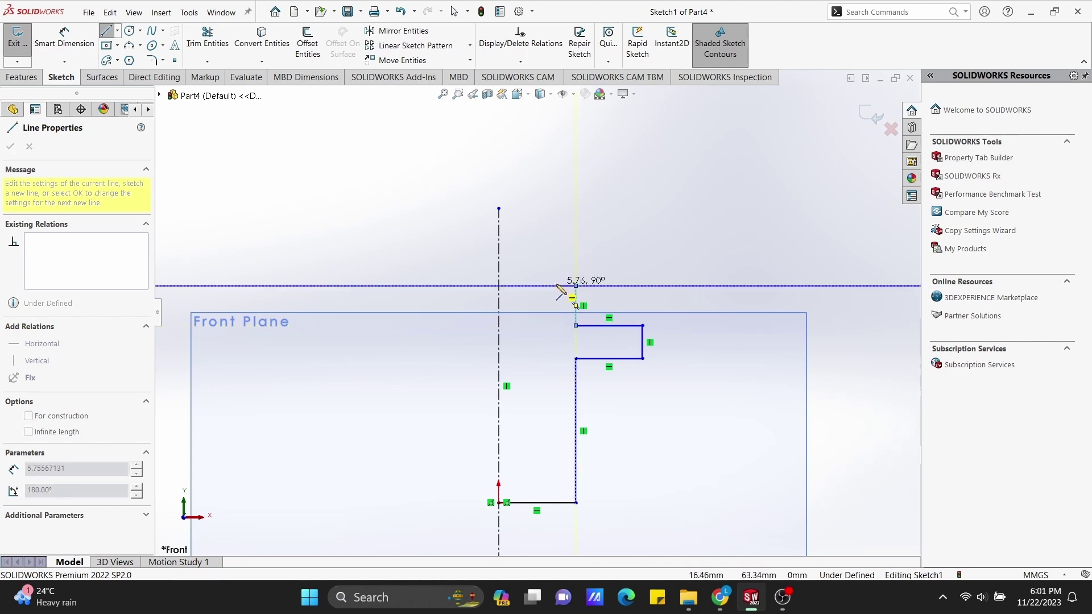
{"action": "left_click", "coordinate": [556, 286]}
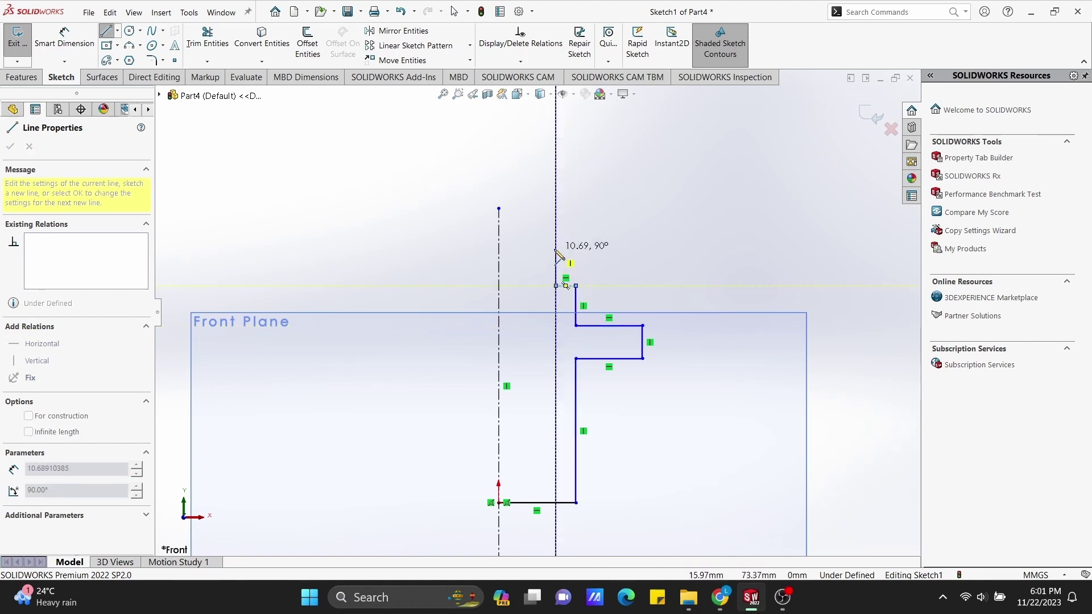
{"action": "left_click", "coordinate": [556, 248]}
{"action": "left_click", "coordinate": [537, 249]}
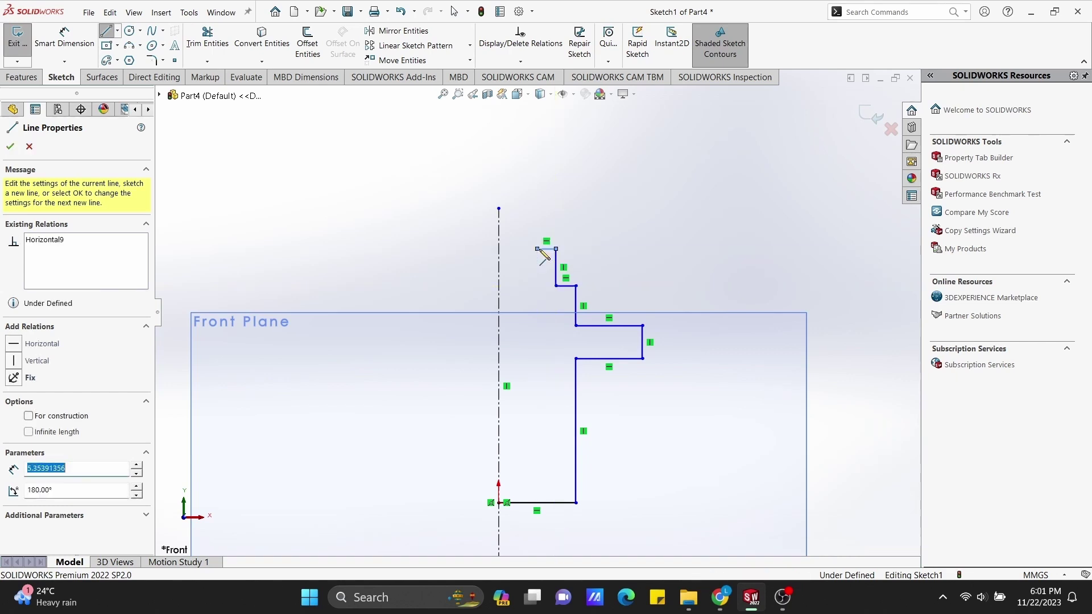
{"action": "left_click", "coordinate": [537, 200]}
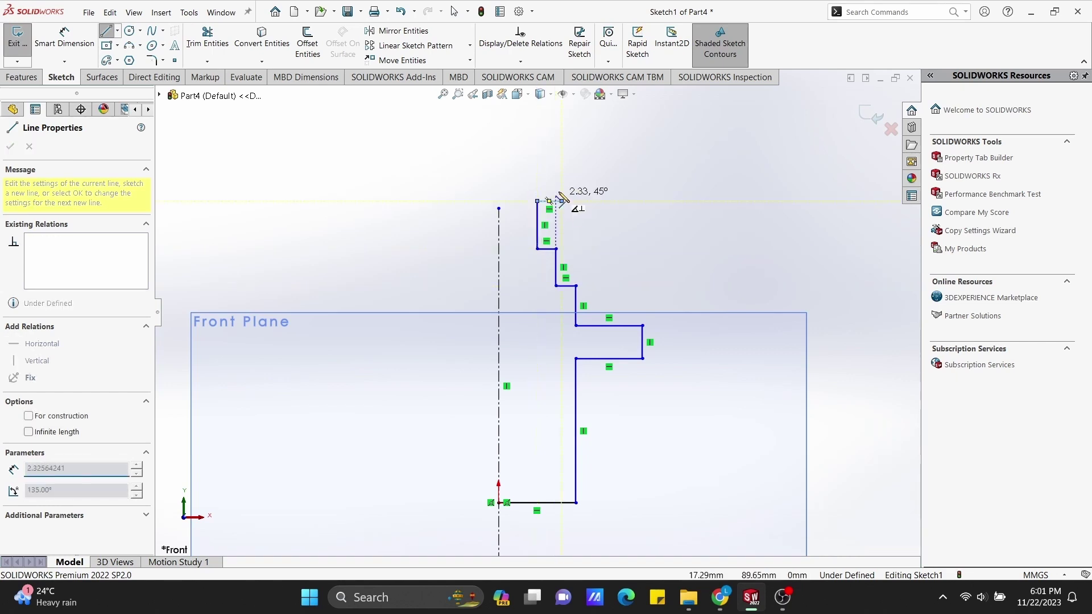
{"action": "left_click", "coordinate": [561, 201]}
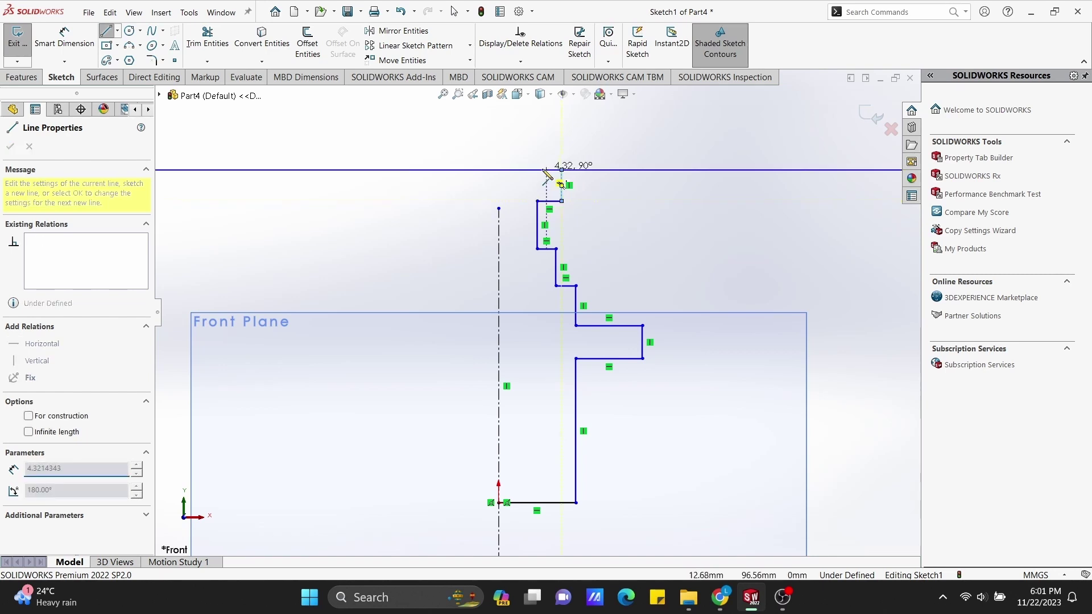
{"action": "left_click", "coordinate": [537, 170]}
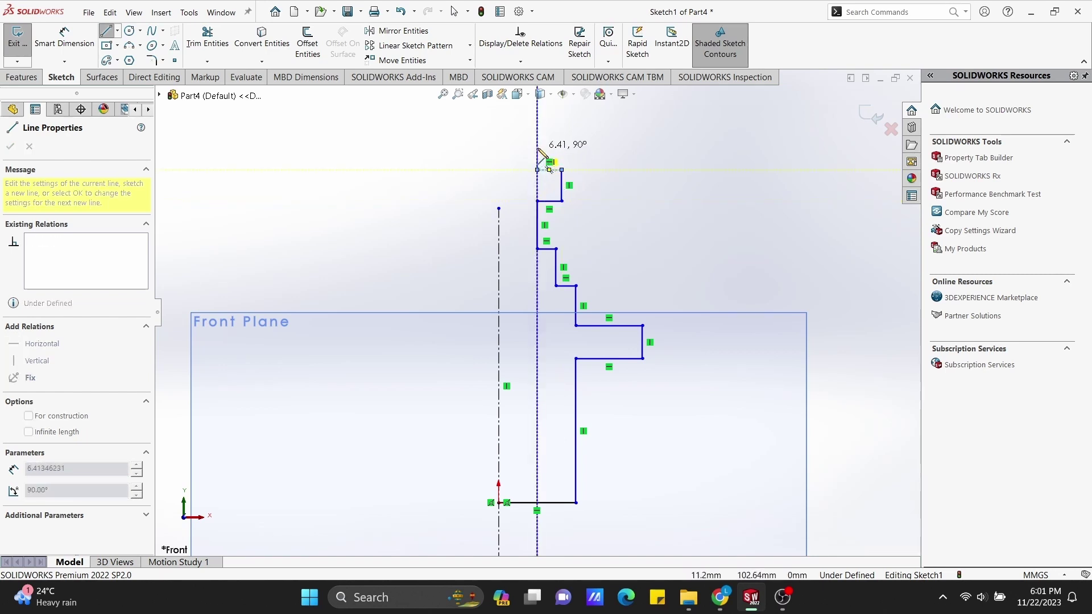
{"action": "left_click", "coordinate": [537, 148]}
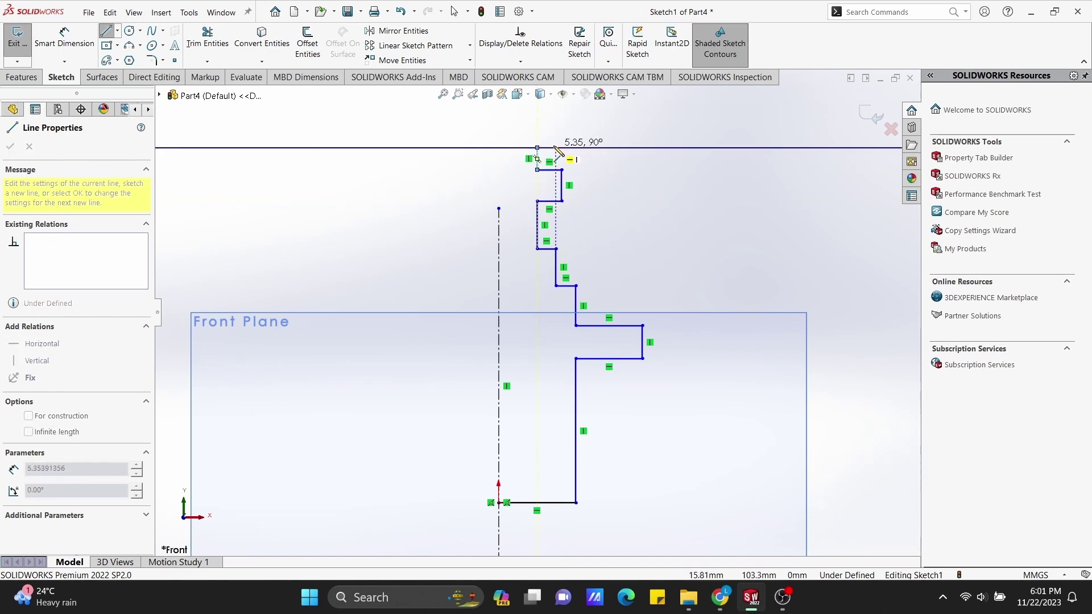
{"action": "left_click", "coordinate": [556, 148]}
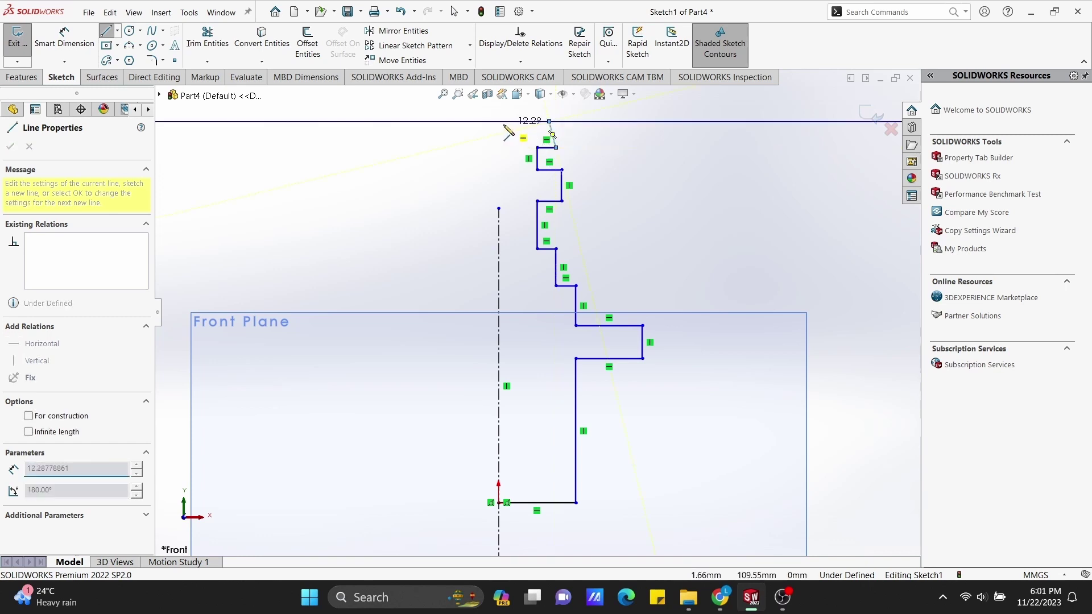
{"action": "left_click", "coordinate": [549, 121]}
Replace the angled tip with a vertical step and top edge, closing the profile at the origin.
{"action": "key", "text": "Escape"}
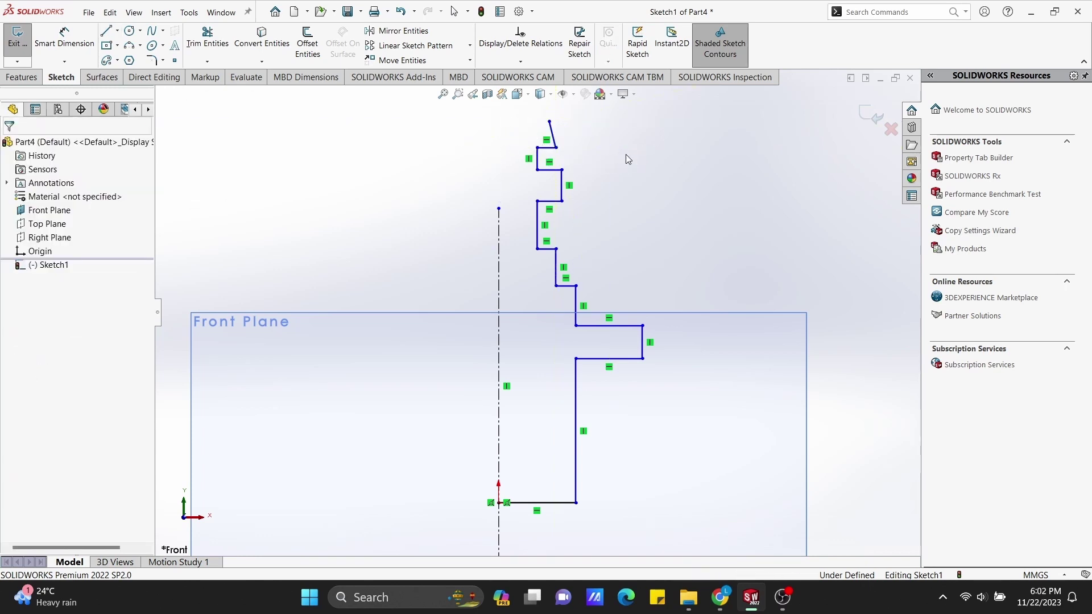
{"action": "key", "text": "ctrl+z"}
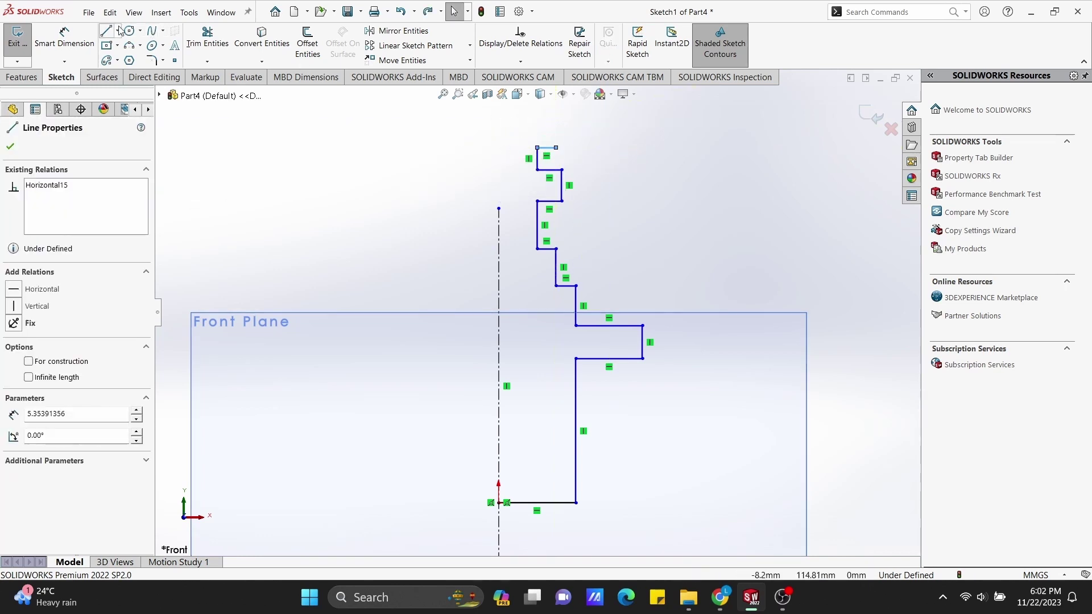
{"action": "left_click", "coordinate": [117, 31]}
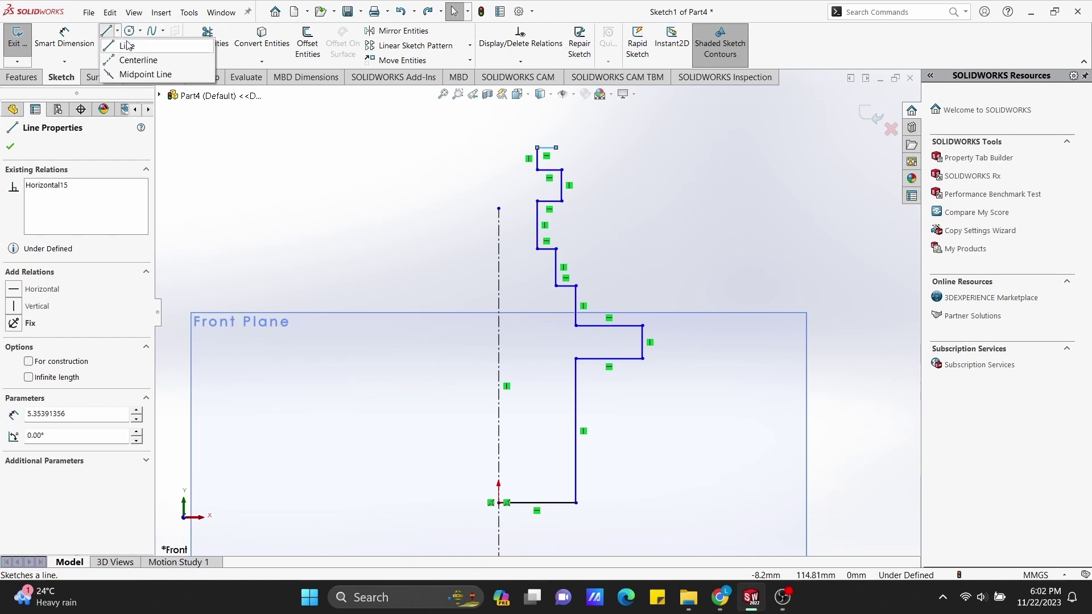
{"action": "left_click", "coordinate": [556, 147]}
{"action": "left_click", "coordinate": [555, 115]}
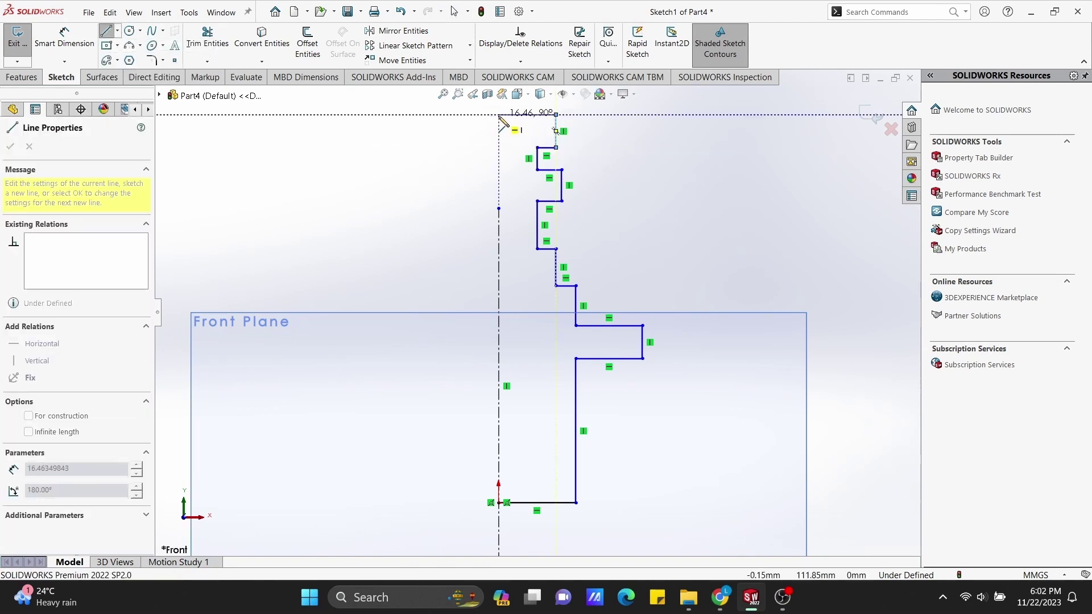
{"action": "left_click", "coordinate": [499, 114]}
{"action": "left_click", "coordinate": [499, 503]}
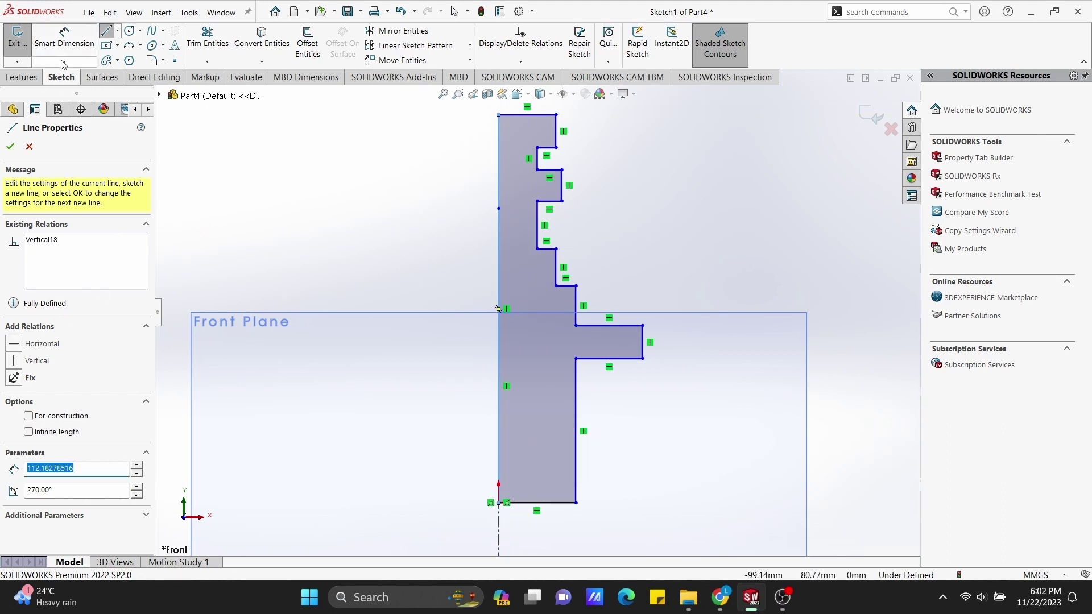
{"action": "left_click", "coordinate": [64, 37]}
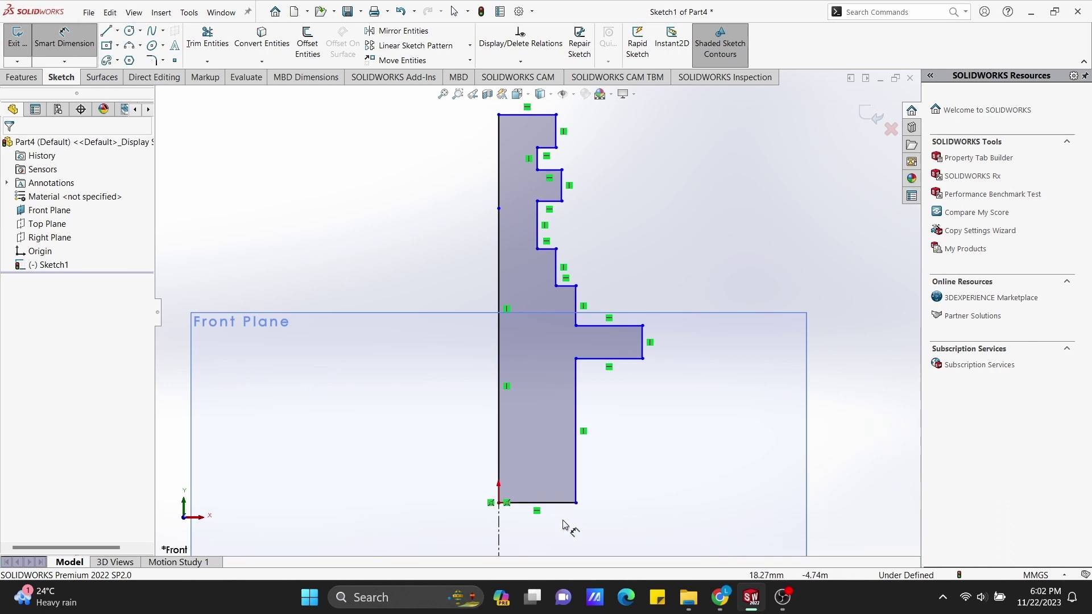
Dimension the bottom width as 4.50 (9/2) and the side height as 9.00.
{"action": "middle_click_drag", "start_coordinate": [606, 521], "coordinate": [599, 375], "text": "ctrl"}
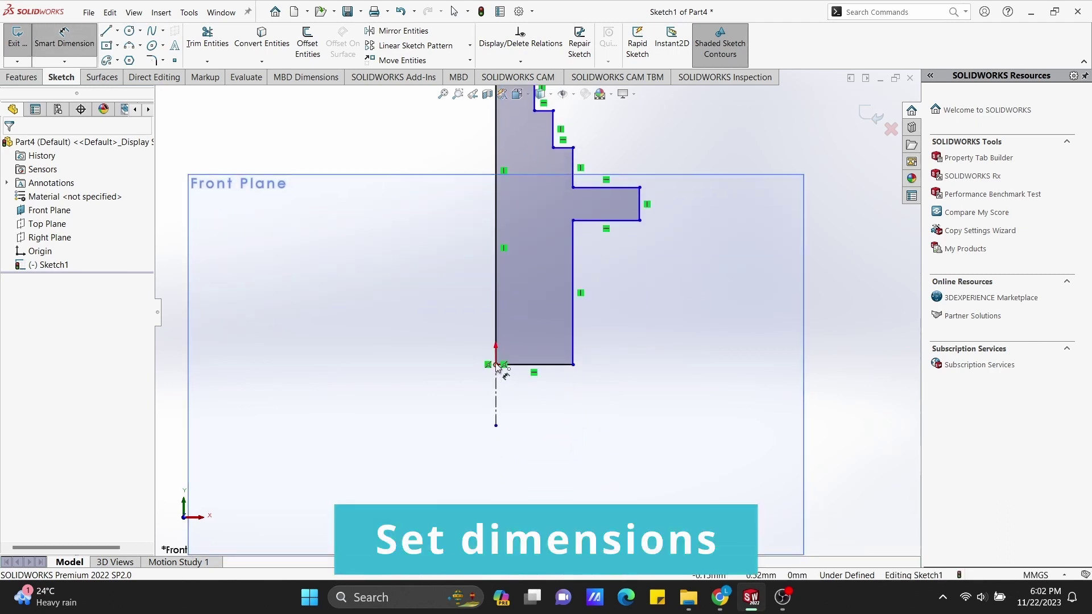
{"action": "left_click", "coordinate": [533, 365]}
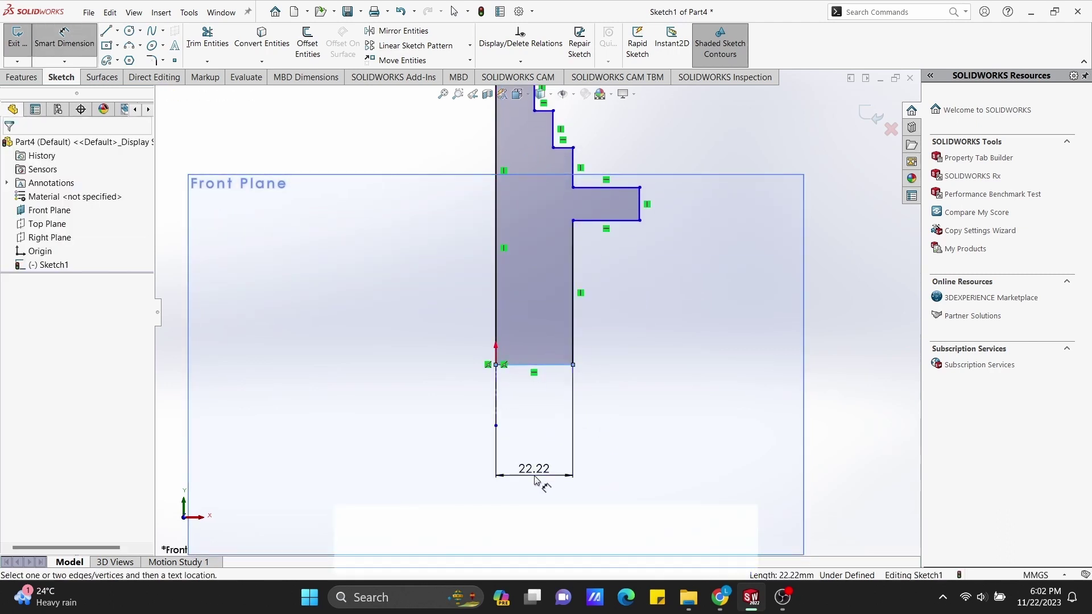
{"action": "left_click", "coordinate": [535, 479]}
{"action": "type", "text": "9/2"}
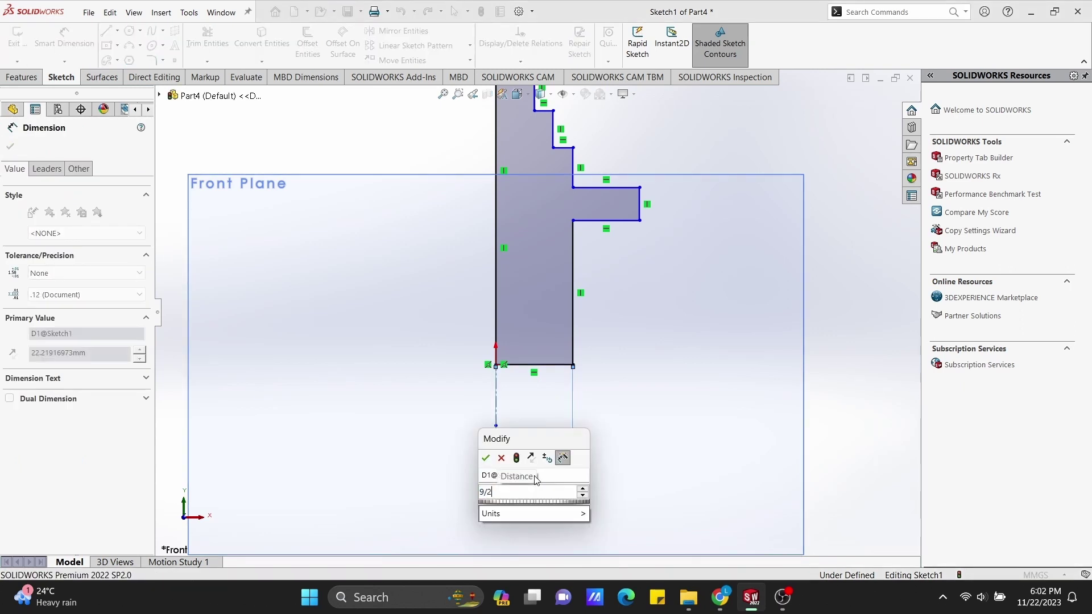
{"action": "key", "text": "Return"}
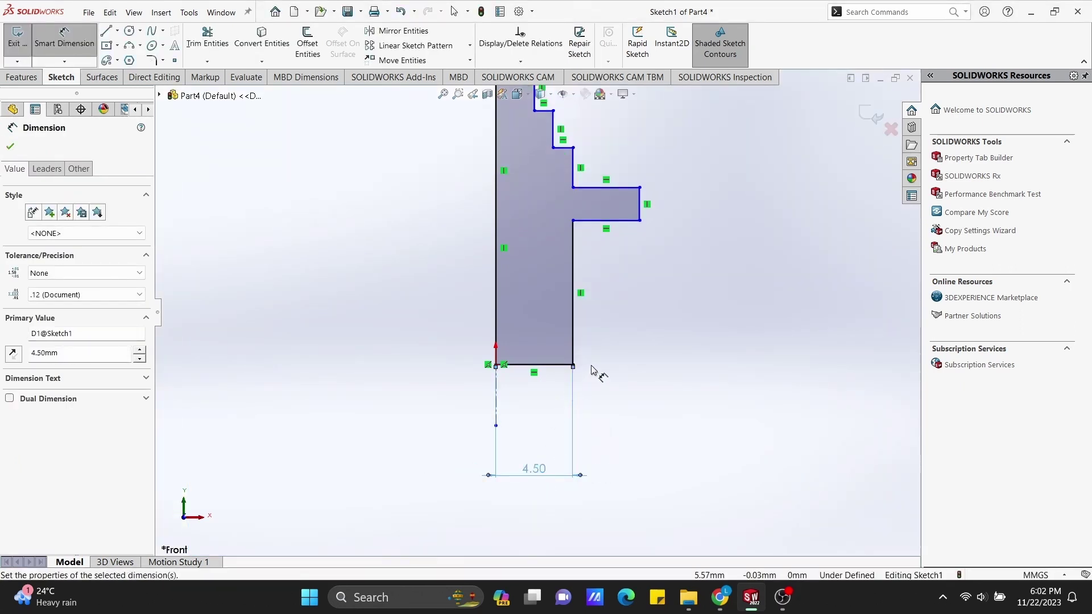
{"action": "left_click", "coordinate": [574, 319]}
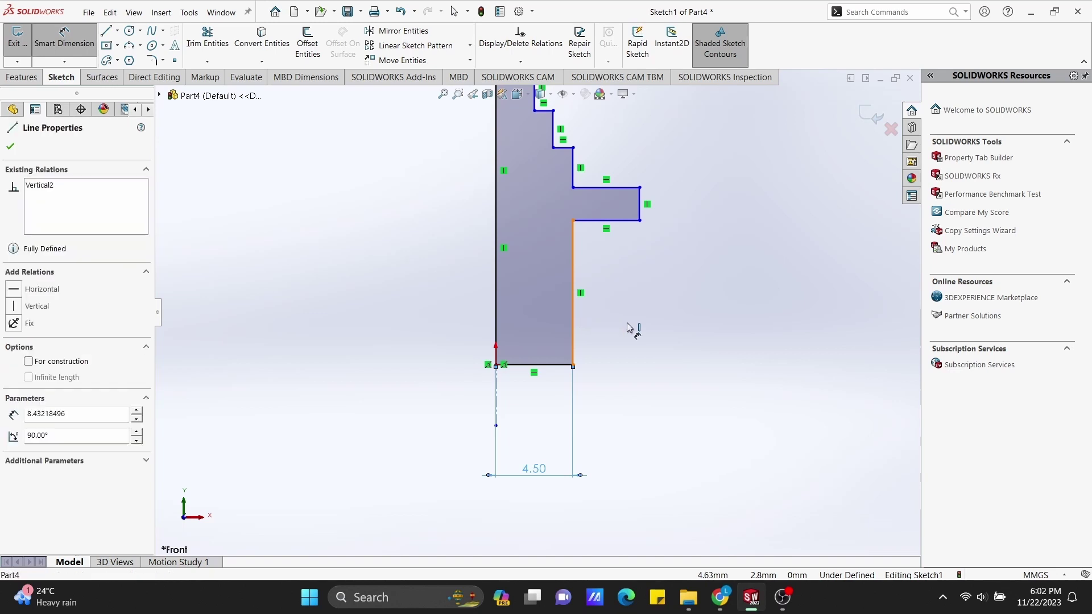
{"action": "left_click", "coordinate": [785, 332]}
{"action": "type", "text": "9"}
{"action": "key", "text": "Return"}
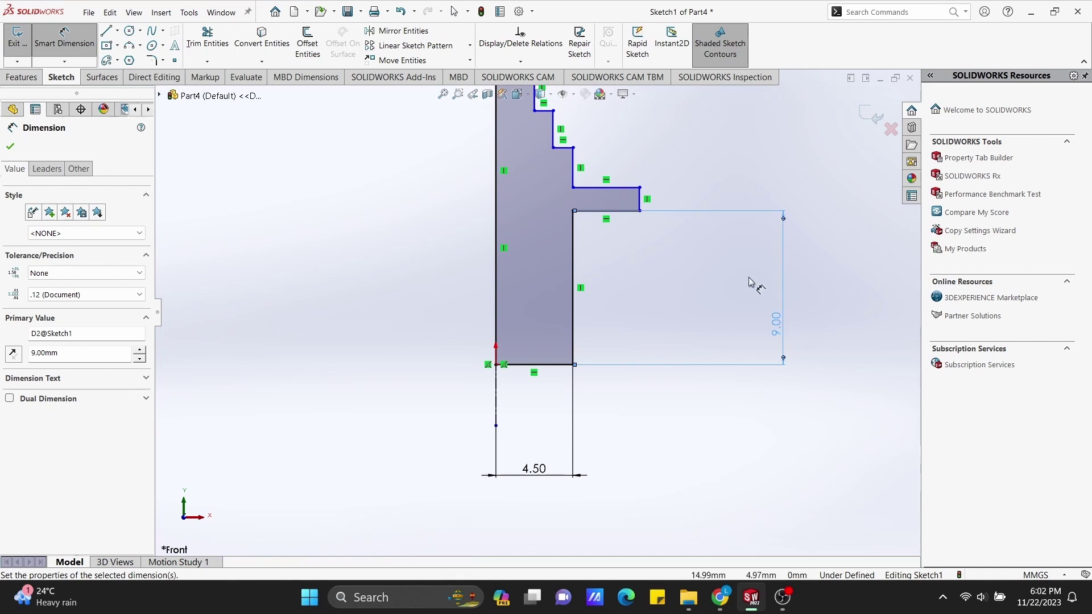
Dimension the step offset as 5.25 (10.5/2) and the step height as 3.85.
{"action": "left_click", "coordinate": [501, 215]}
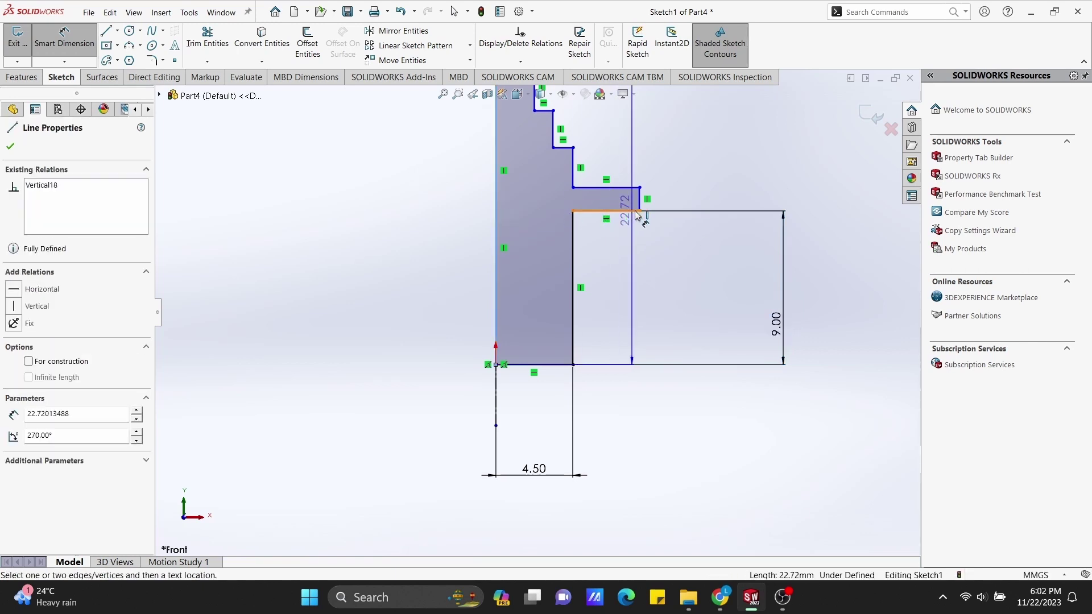
{"action": "left_click", "coordinate": [640, 211]}
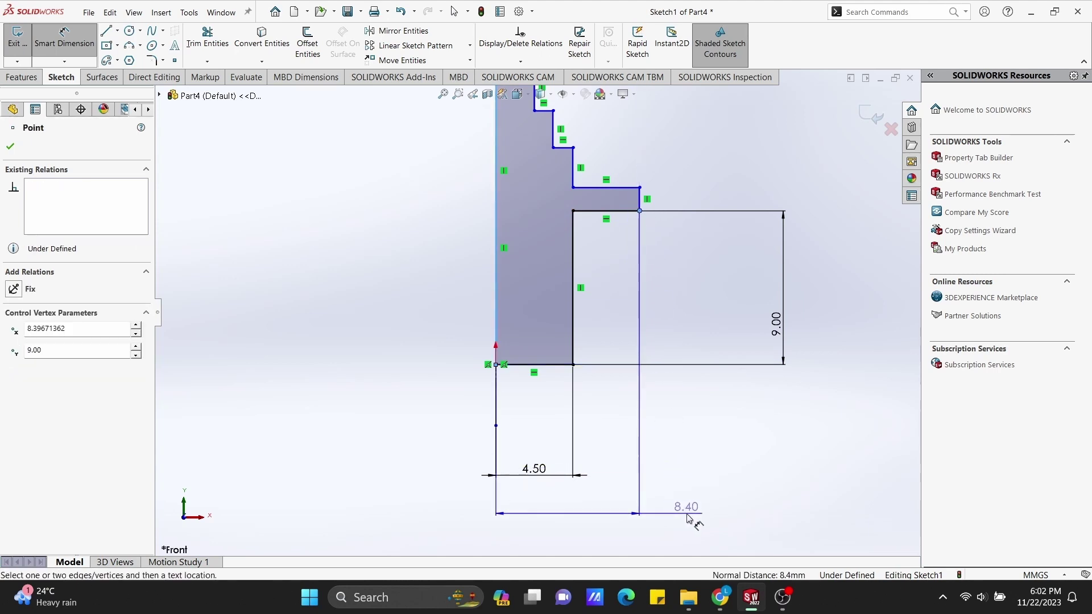
{"action": "left_click", "coordinate": [686, 515]}
{"action": "type", "text": "10"}
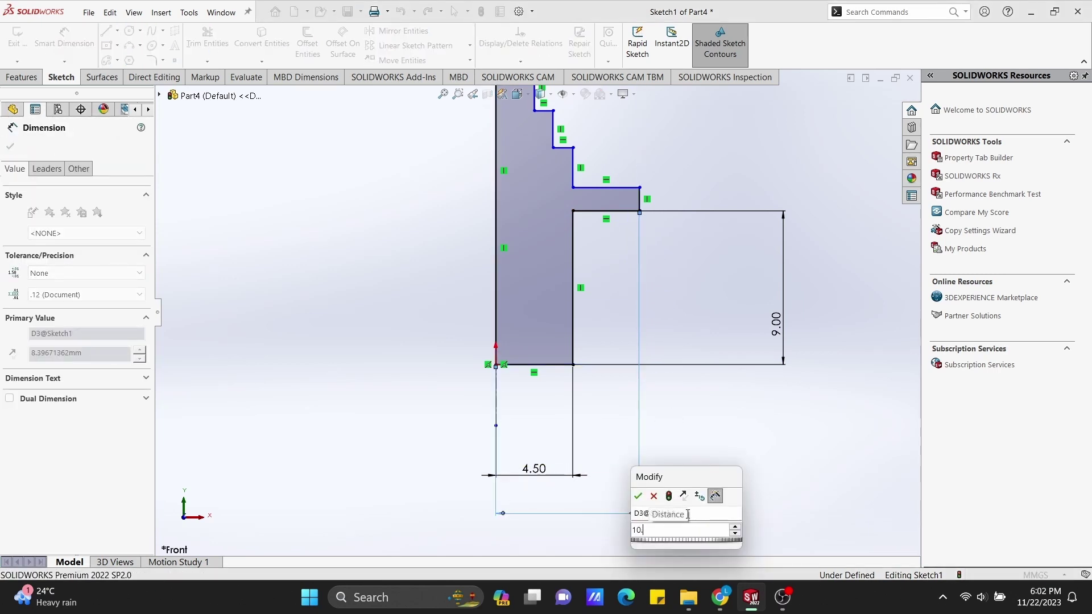
{"action": "type", "text": ".5/2"}
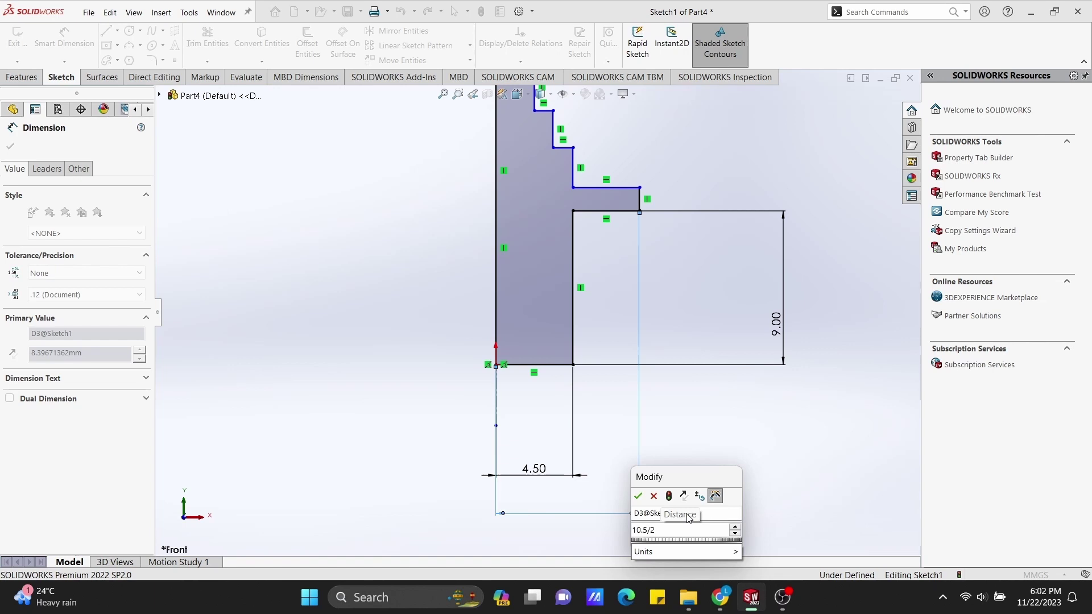
{"action": "key", "text": "Return"}
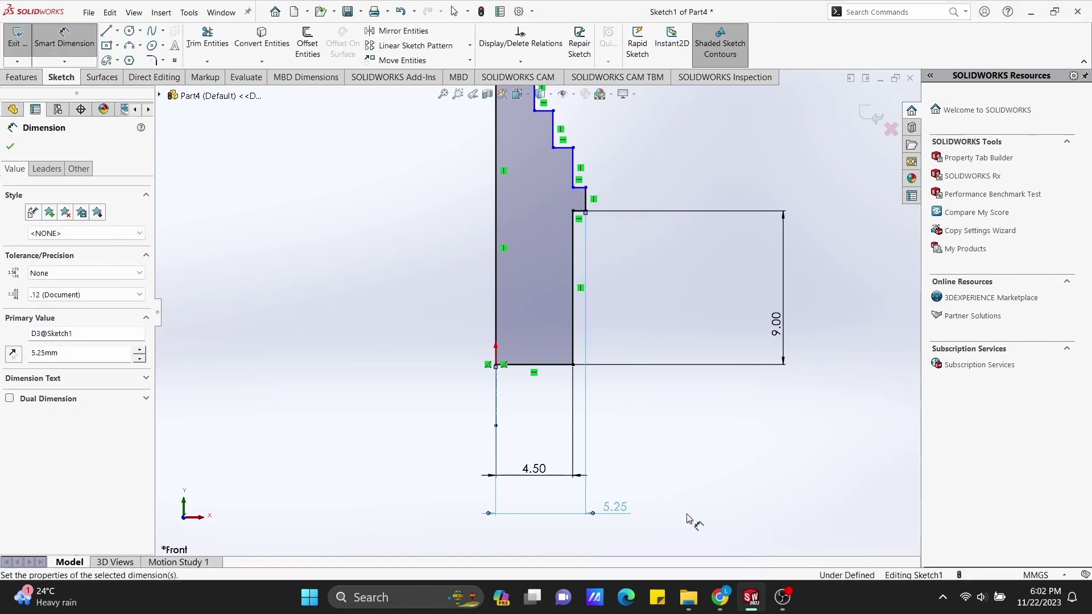
{"action": "left_click", "coordinate": [586, 199]}
{"action": "left_click", "coordinate": [708, 209]}
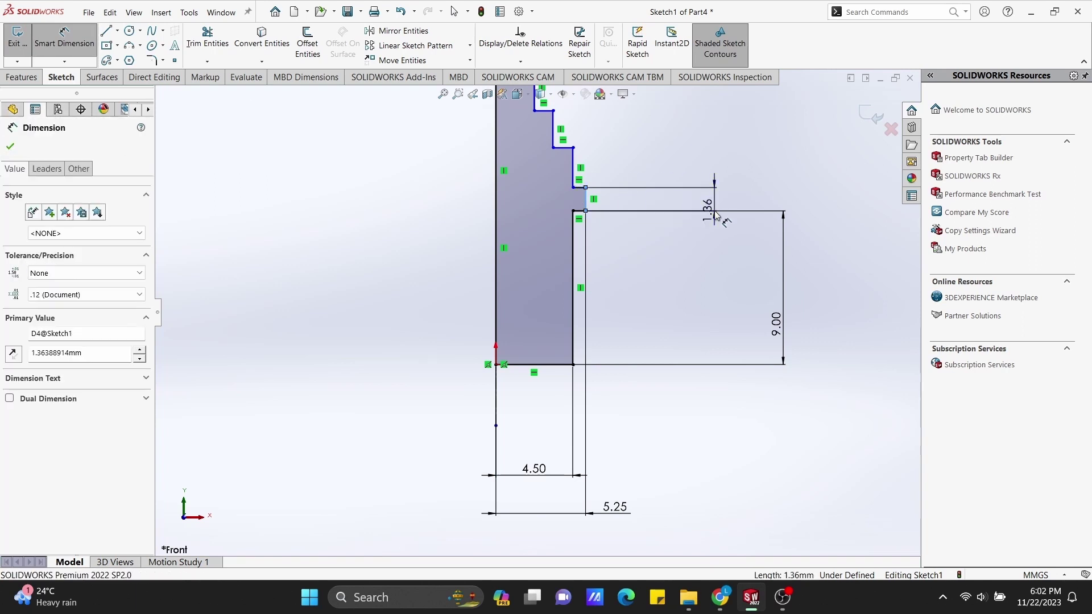
{"action": "key", "text": "BackSpace"}
{"action": "type", "text": "3"}
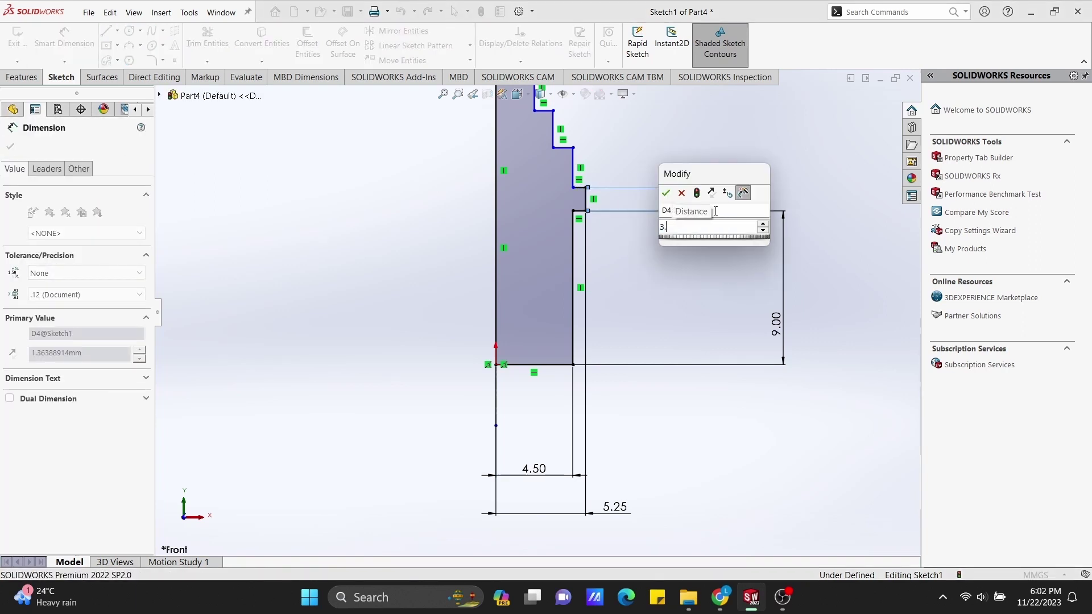
{"action": "type", "text": "85"}
{"action": "key", "text": "Return"}
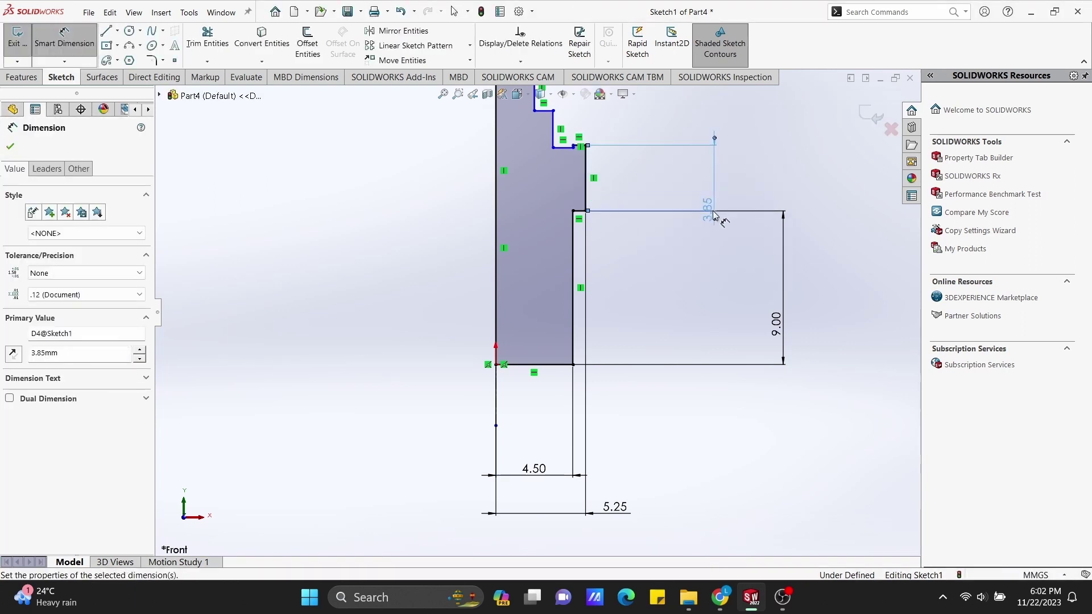
{"action": "scroll", "coordinate": [595, 143], "scroll_direction": "down", "scroll_amount": 2}
{"action": "scroll", "coordinate": [563, 171], "scroll_direction": "down", "scroll_amount": 1}
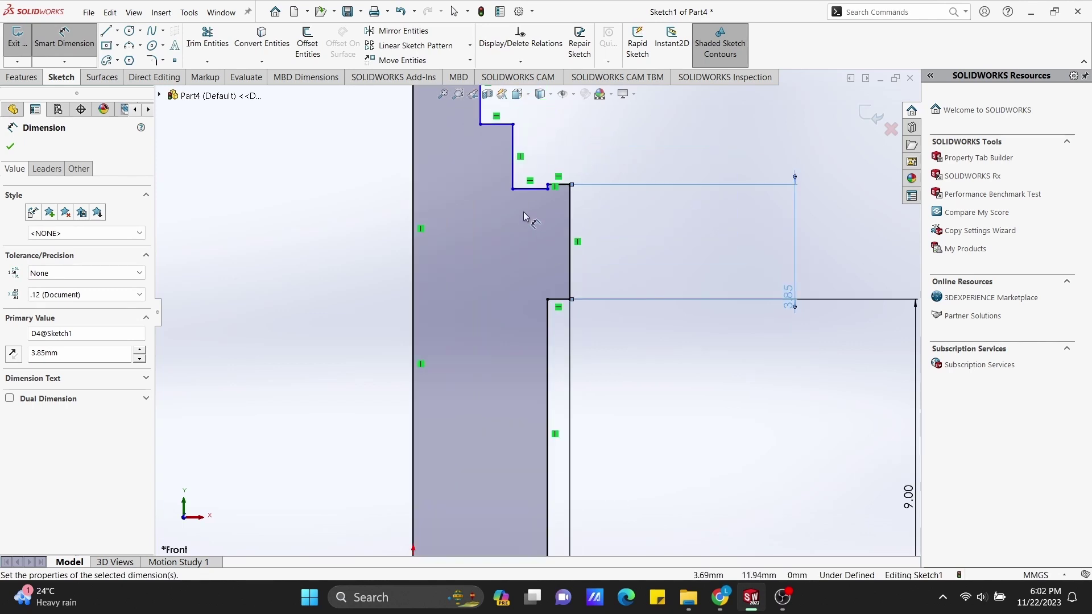
{"action": "left_click", "coordinate": [208, 40]}
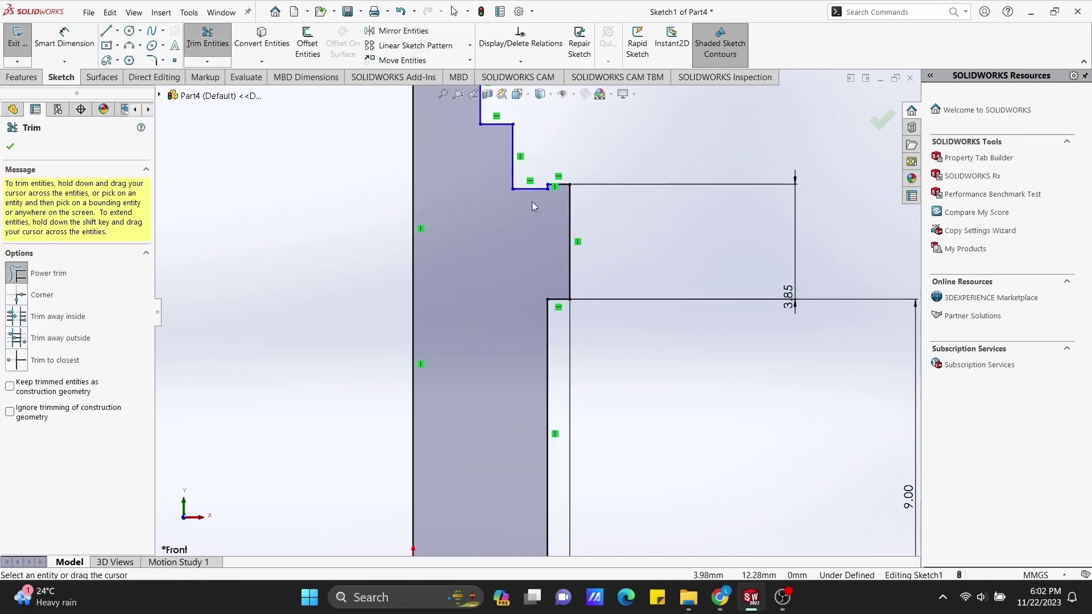
Power-trim the upper step segments, keeping the left edge and dimensioned lower section.
{"action": "left_click_drag", "start_coordinate": [531, 201], "coordinate": [533, 175]}
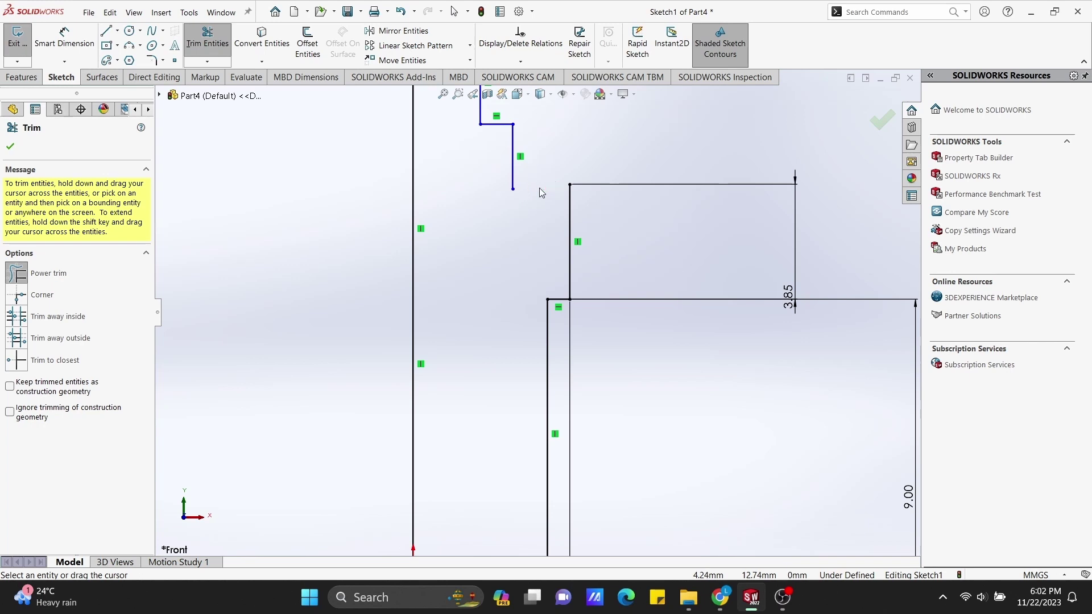
{"action": "scroll", "coordinate": [424, 241], "scroll_direction": "up", "scroll_amount": 2}
{"action": "scroll", "coordinate": [425, 237], "scroll_direction": "up", "scroll_amount": 1}
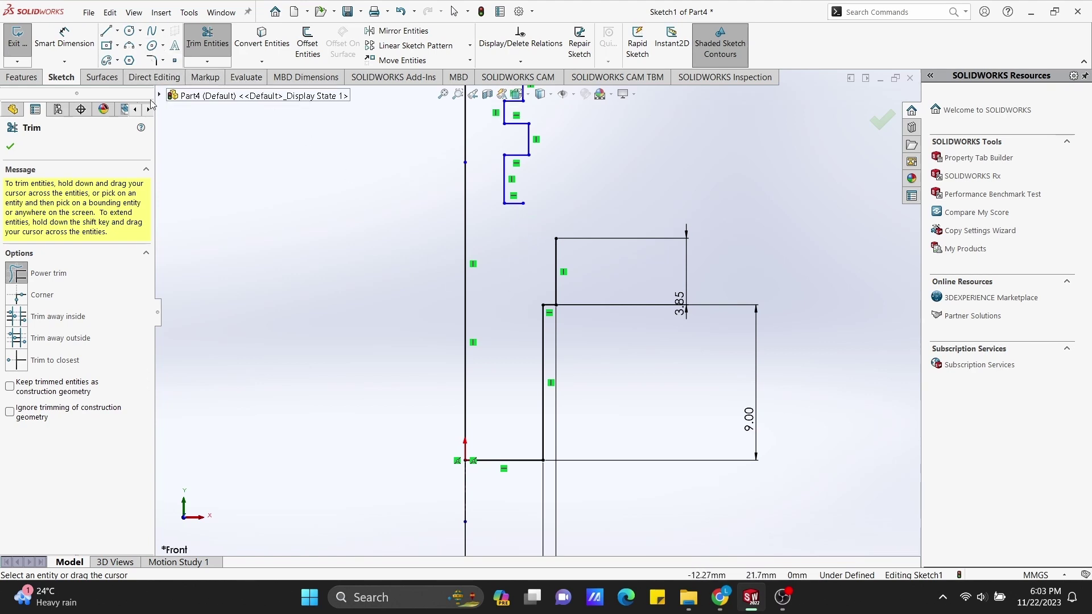
{"action": "key", "text": "z"}
{"action": "key", "text": "z"}
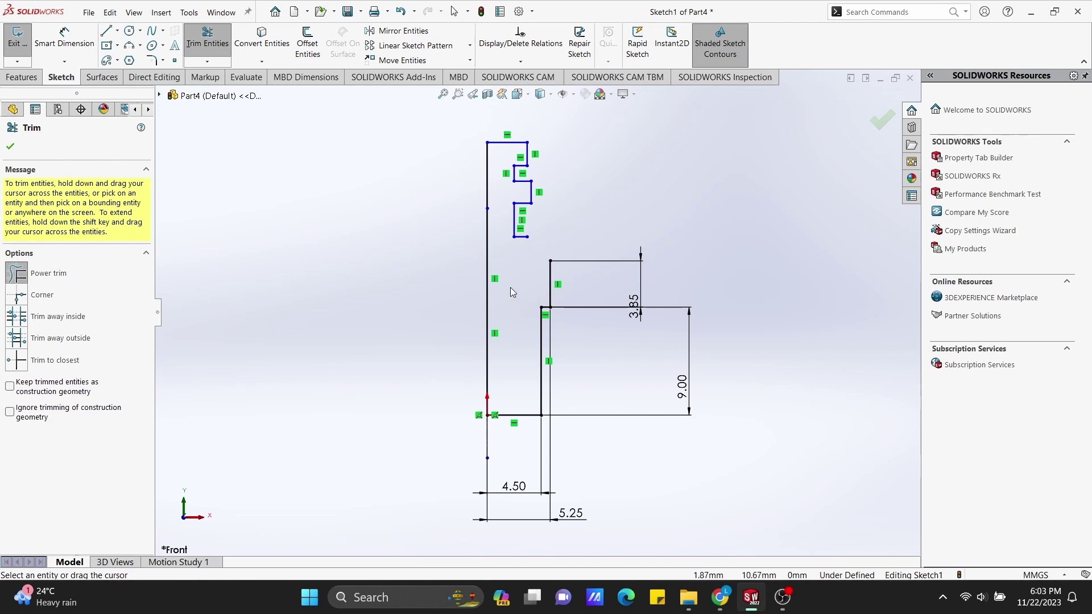
{"action": "left_click_drag", "start_coordinate": [517, 278], "coordinate": [517, 126]}
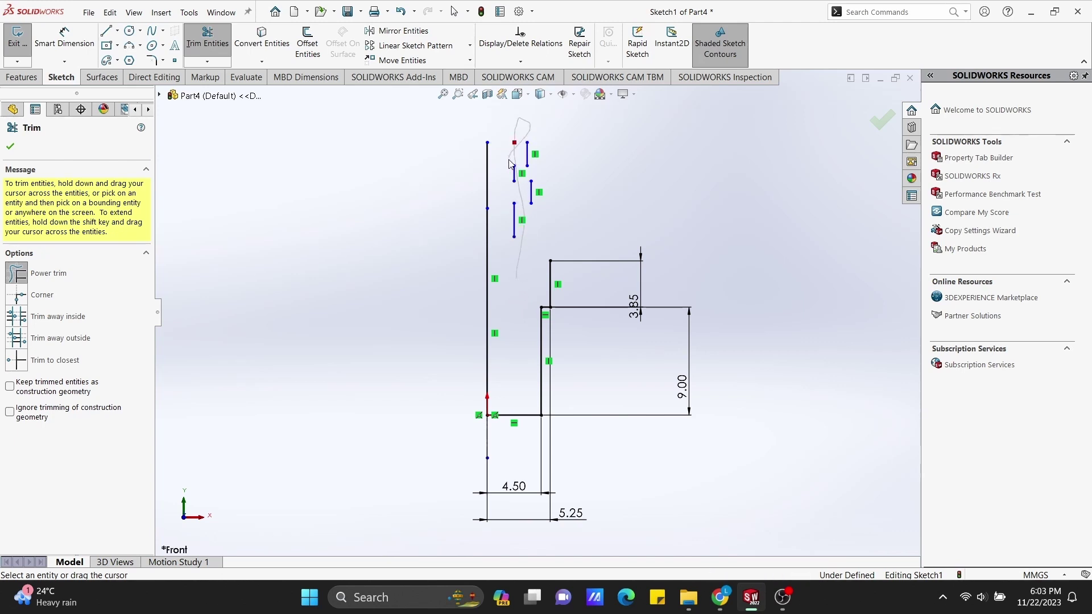
{"action": "left_click_drag", "start_coordinate": [511, 164], "coordinate": [535, 152]}
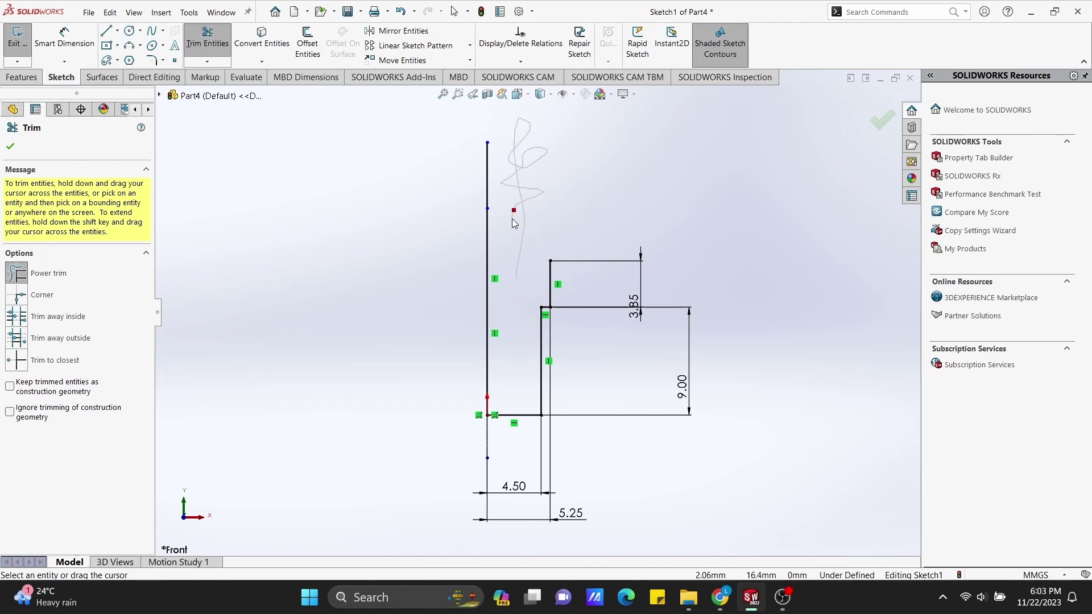
{"action": "left_click_drag", "start_coordinate": [514, 222], "coordinate": [511, 216]}
{"action": "left_click", "coordinate": [117, 30]}
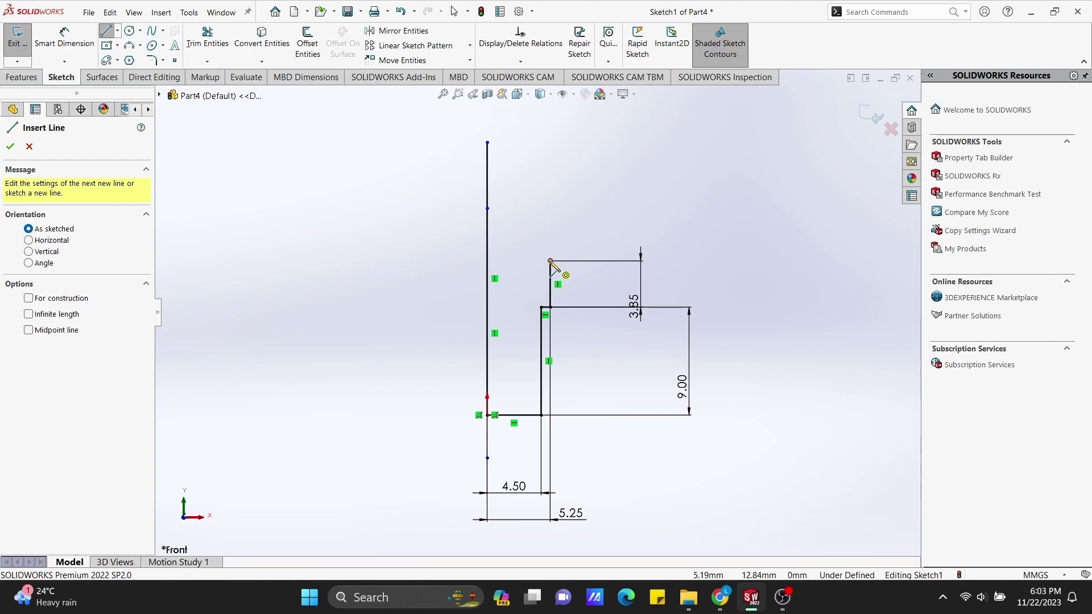
Draw new small stepped lines rising from the 3.85 step toward the top.
{"action": "left_click", "coordinate": [550, 261]}
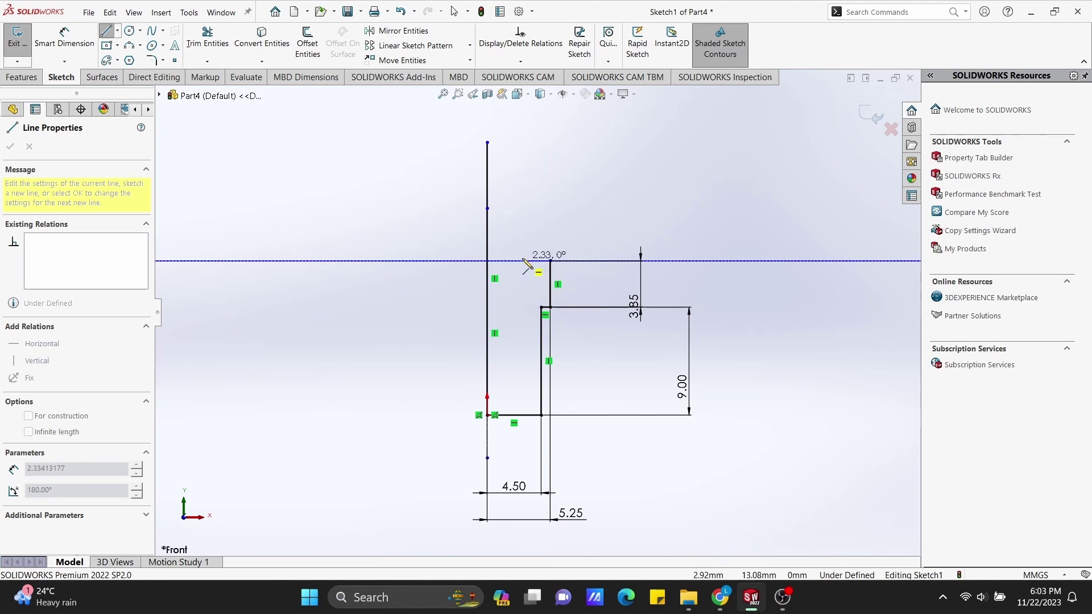
{"action": "left_click", "coordinate": [530, 261]}
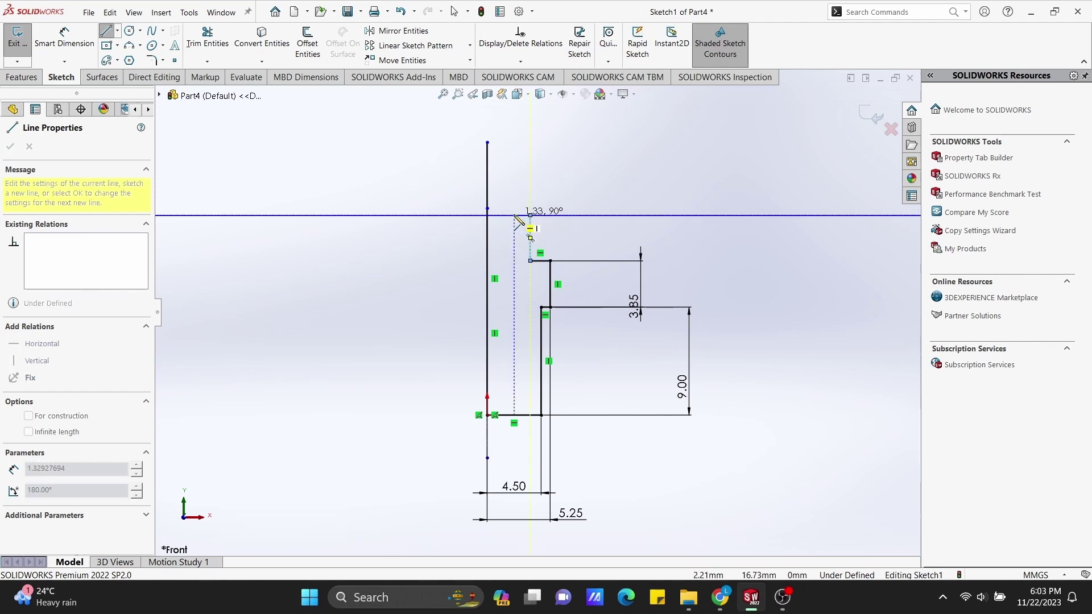
{"action": "left_click", "coordinate": [530, 215]}
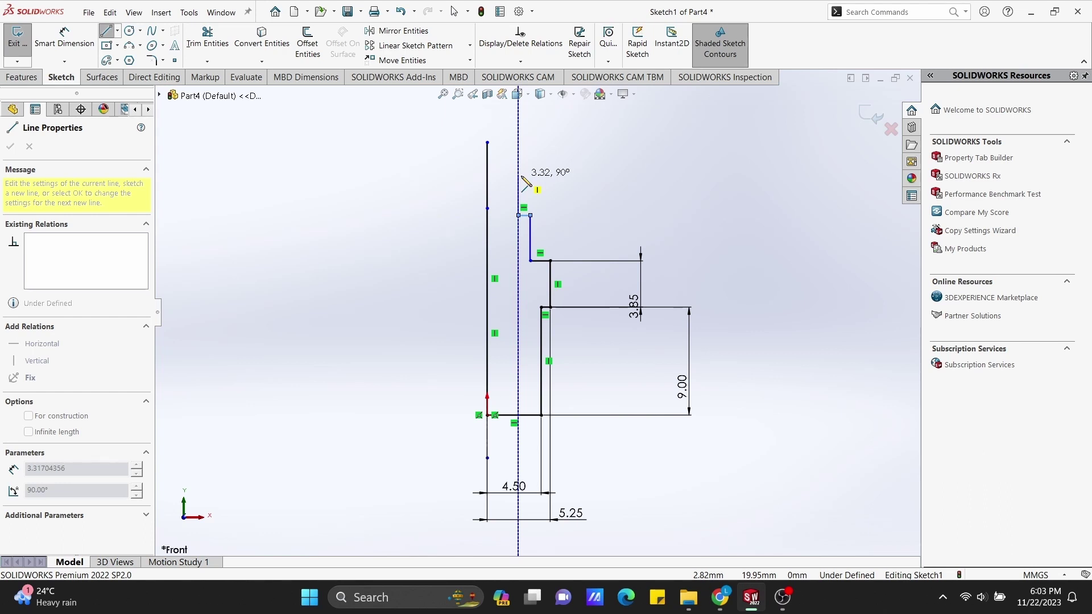
{"action": "left_click", "coordinate": [518, 187]}
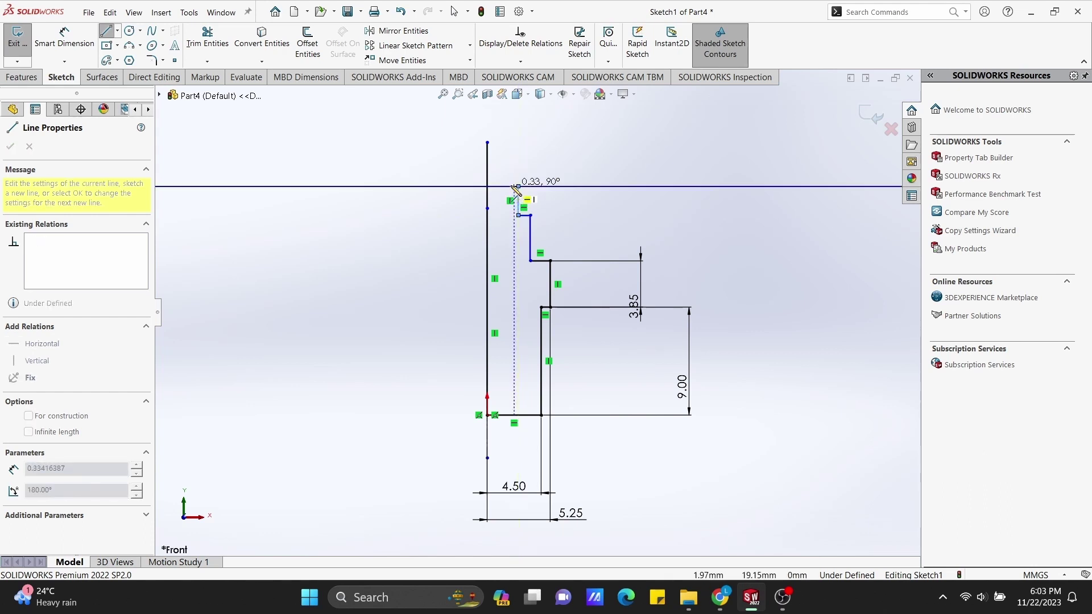
{"action": "left_click", "coordinate": [508, 187]}
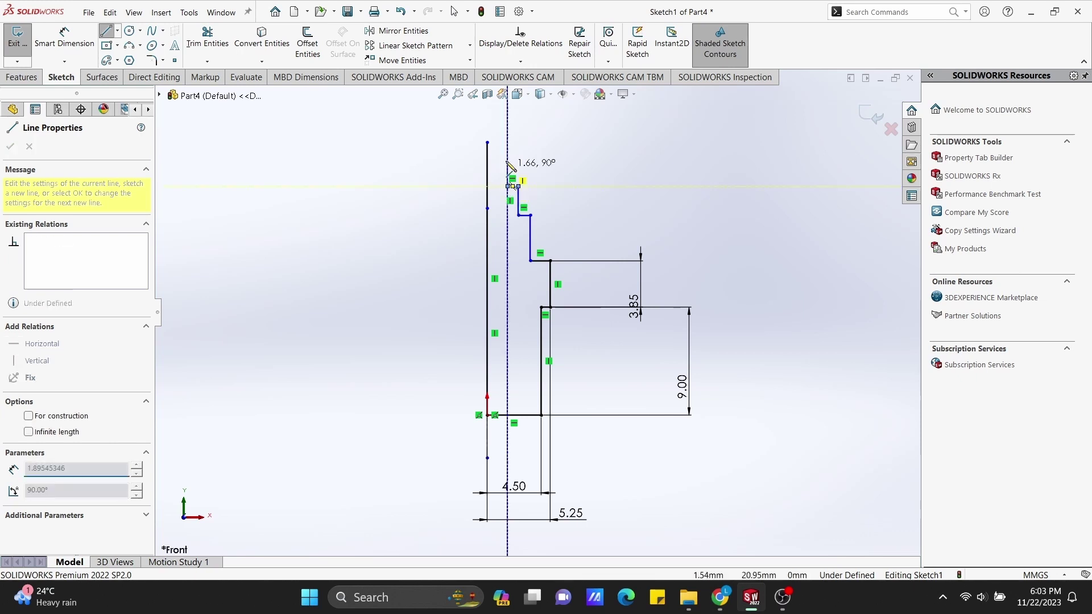
{"action": "left_click", "coordinate": [508, 153]}
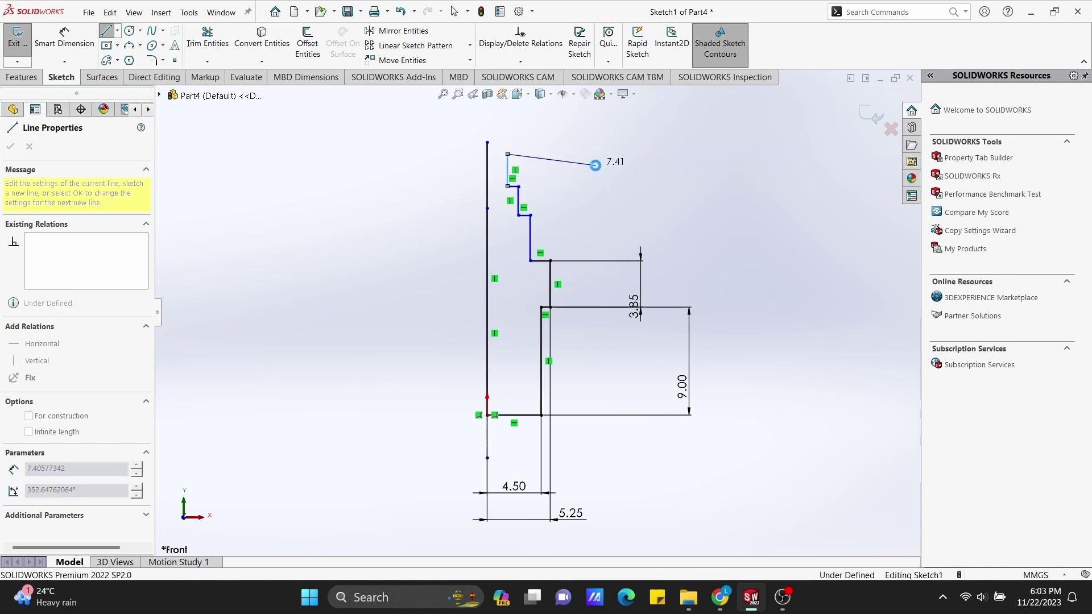
{"action": "key", "text": "Escape"}
{"action": "left_click", "coordinate": [65, 40]}
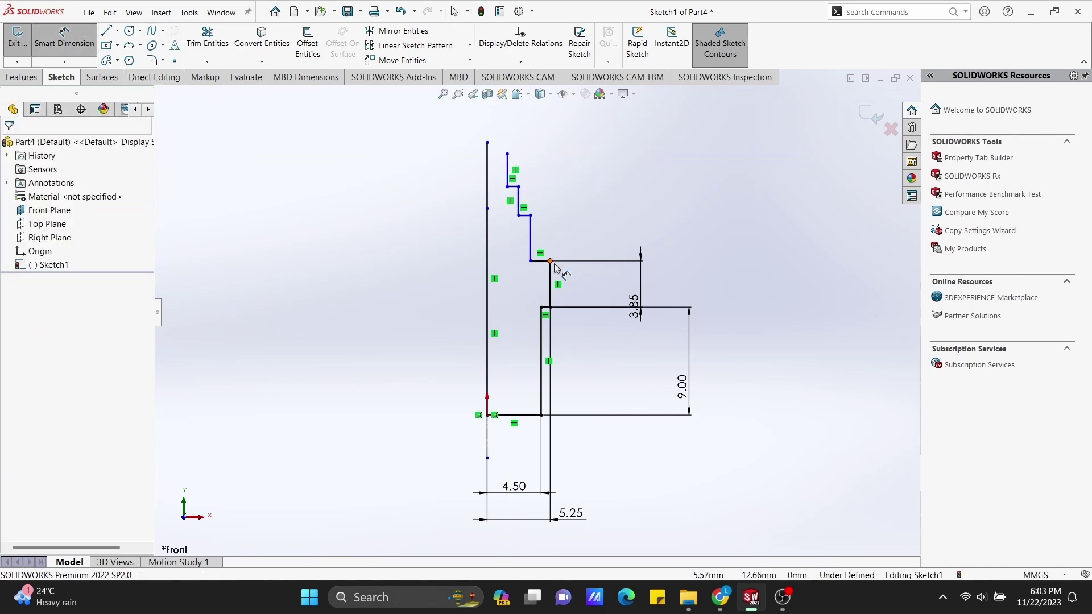
Dimension the first two upper step lines at 3.00 and 2.00 mm.
{"action": "left_click", "coordinate": [531, 240]}
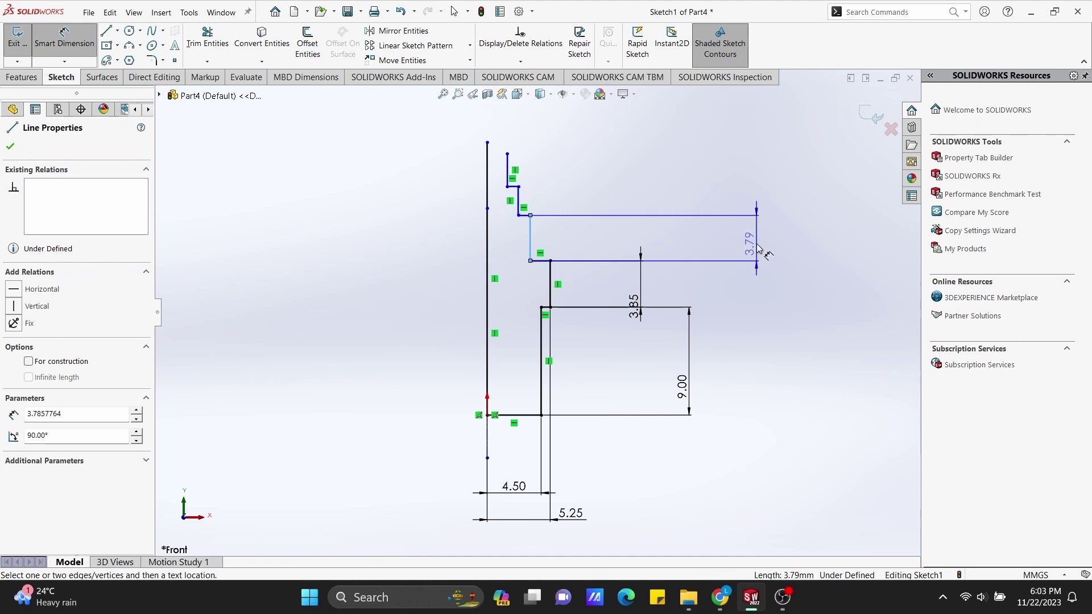
{"action": "left_click", "coordinate": [759, 250]}
{"action": "type", "text": "3"}
{"action": "key", "text": "Return"}
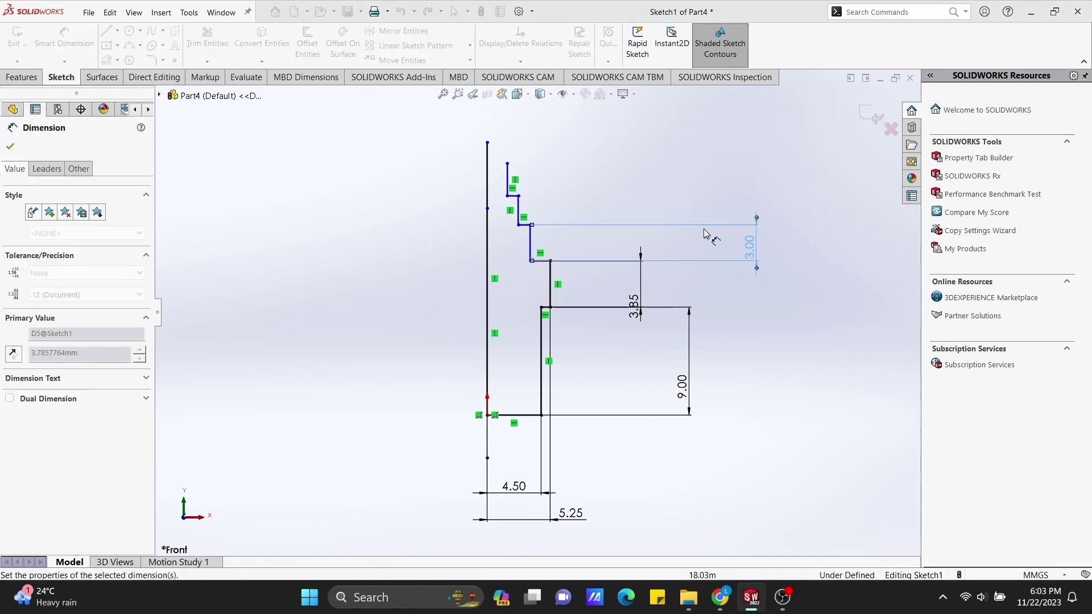
{"action": "left_click", "coordinate": [518, 214]}
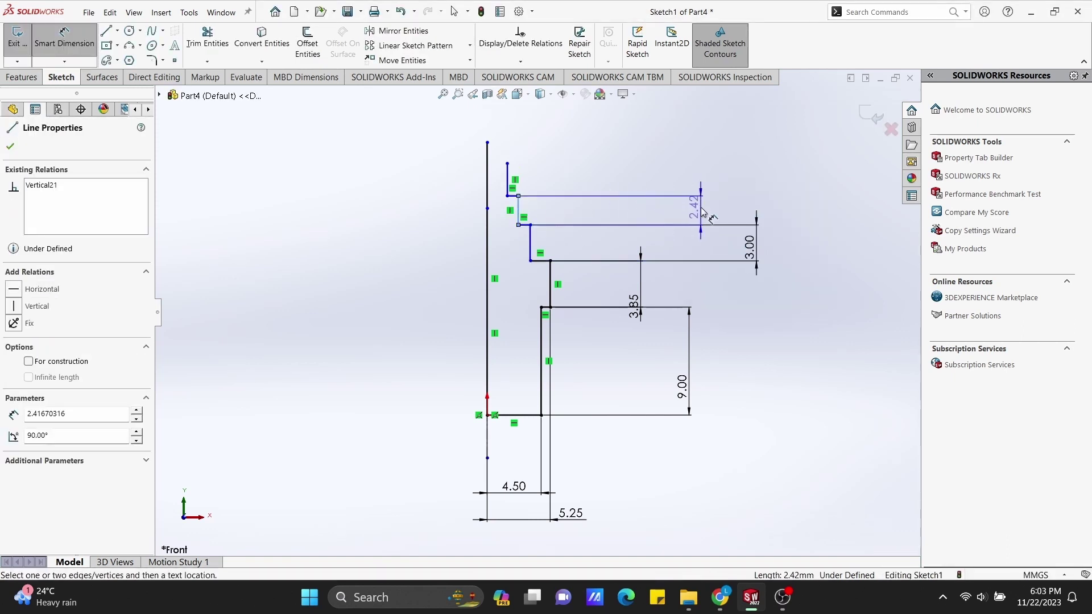
{"action": "left_click", "coordinate": [703, 212]}
{"action": "type", "text": "2"}
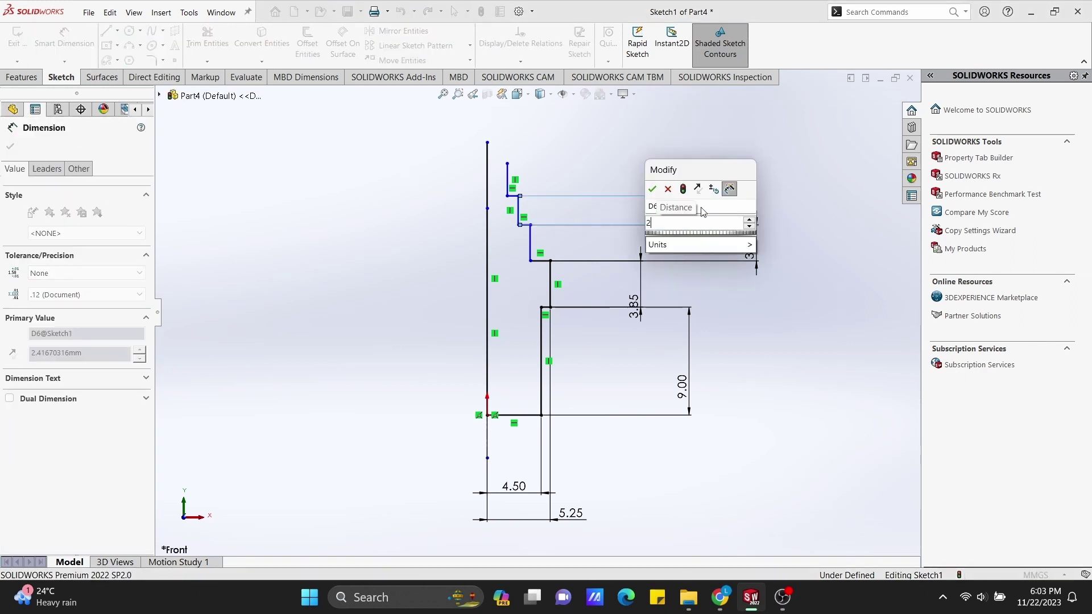
{"action": "key", "text": "Return"}
Dimension the top step line at 2.00 mm, then pick the centreline and outer corner.
{"action": "left_click", "coordinate": [508, 184]}
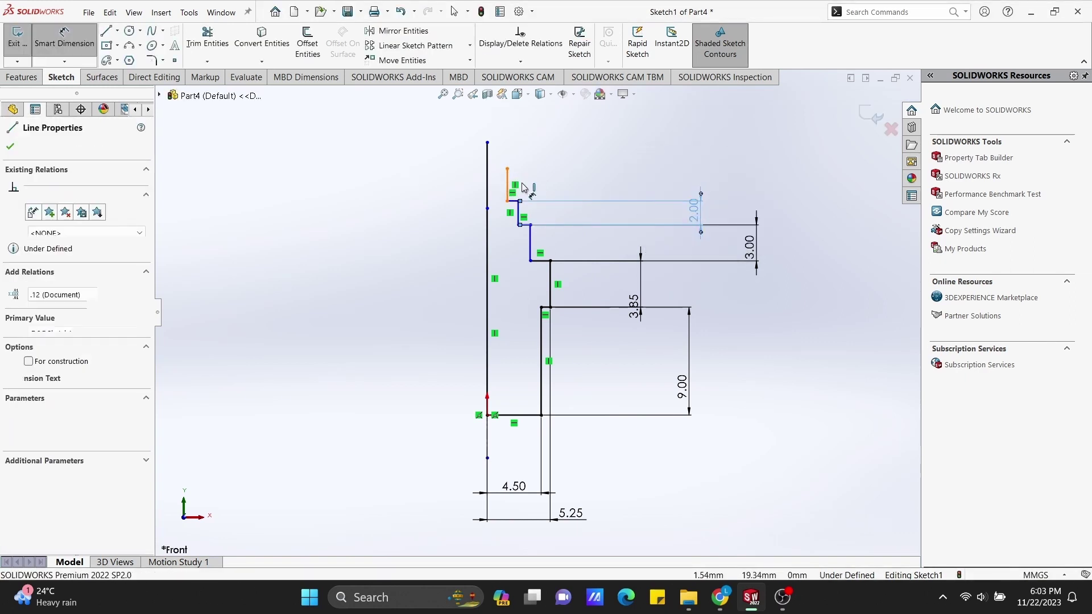
{"action": "left_click", "coordinate": [652, 187]}
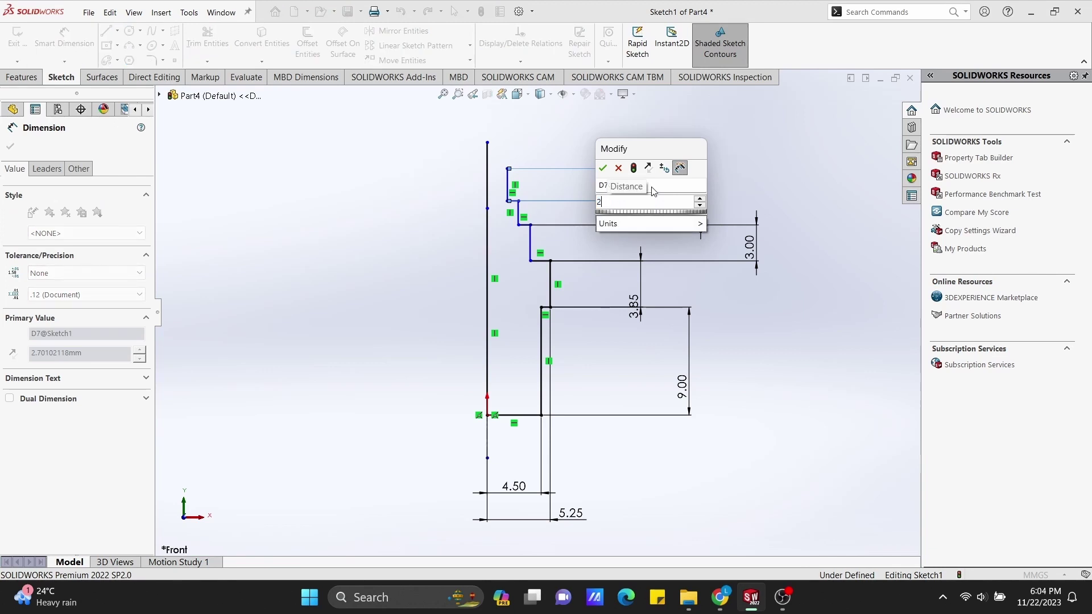
{"action": "type", "text": "2"}
{"action": "key", "text": "Return"}
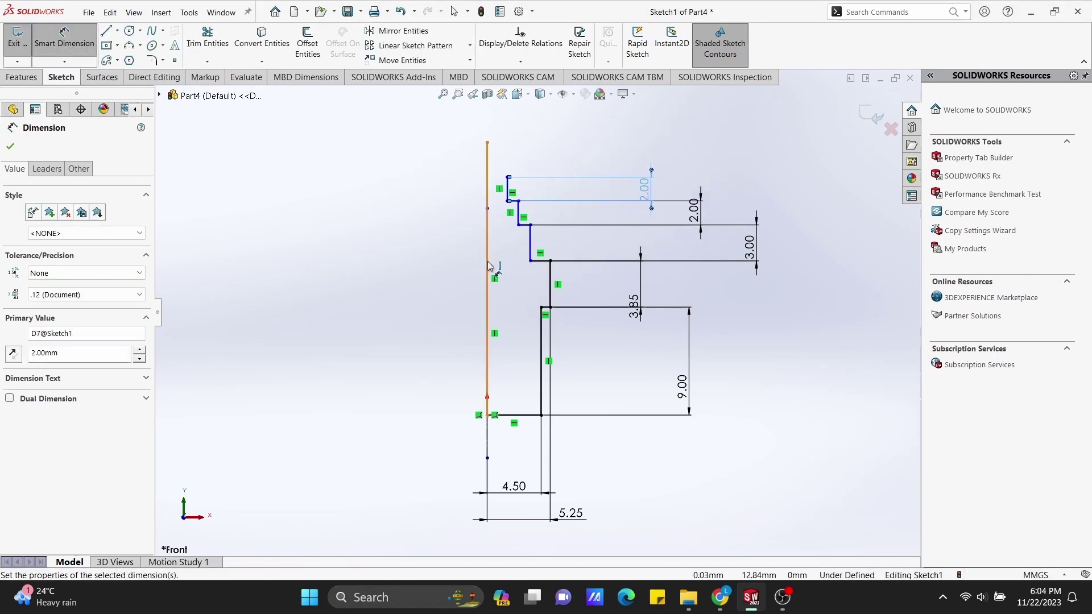
{"action": "left_click", "coordinate": [488, 268]}
{"action": "left_click", "coordinate": [549, 261]}
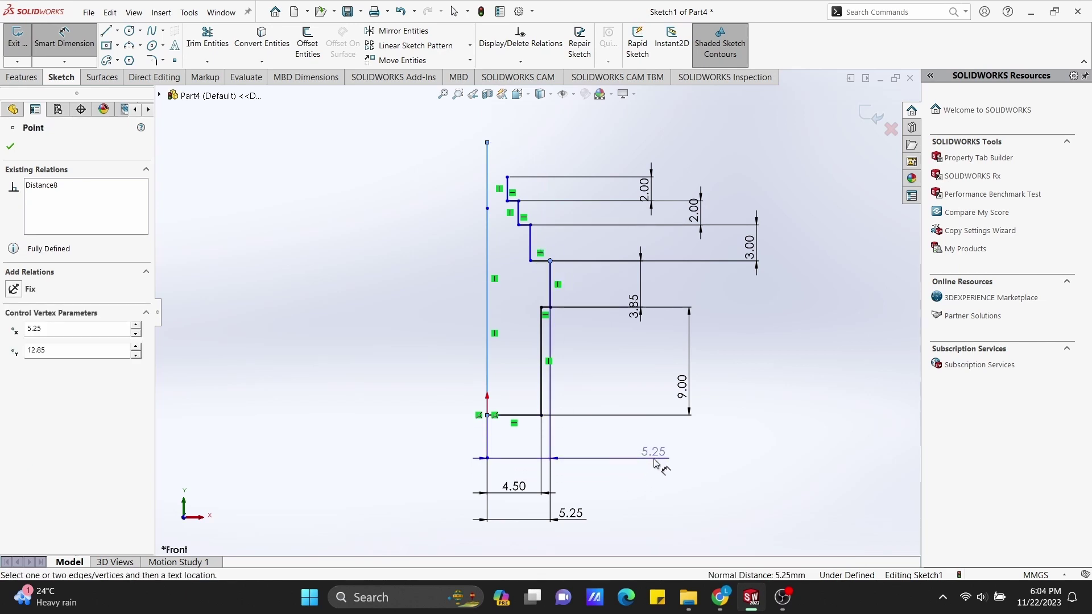
Discard the redundant over-defining dimension and set the first step 4.40 (8.8/2) from the centreline.
{"action": "left_click", "coordinate": [655, 464]}
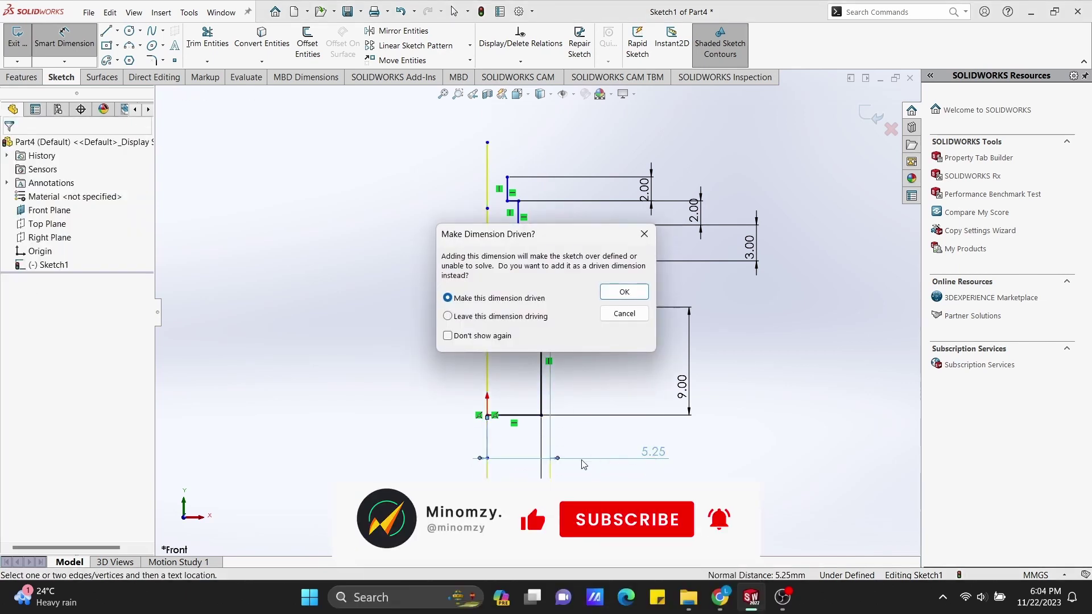
{"action": "left_click", "coordinate": [624, 313]}
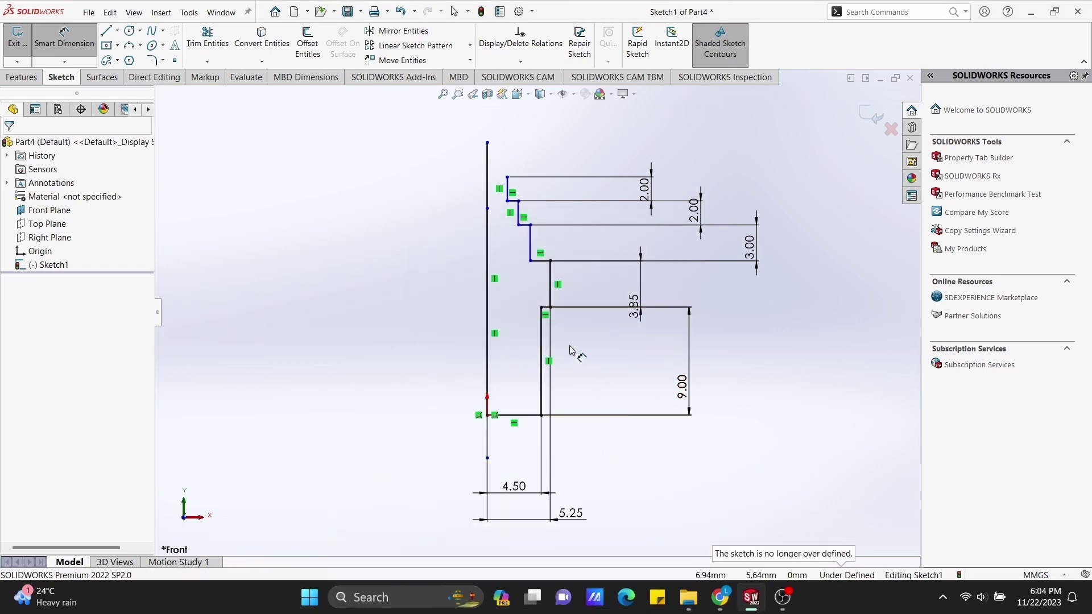
{"action": "left_click", "coordinate": [488, 246]}
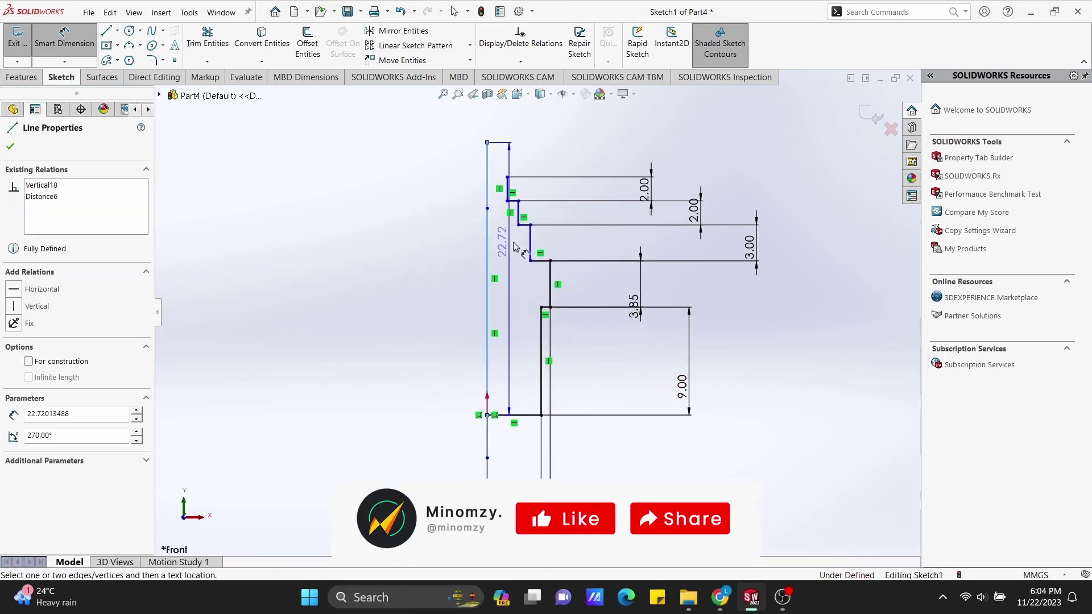
{"action": "left_click", "coordinate": [531, 243]}
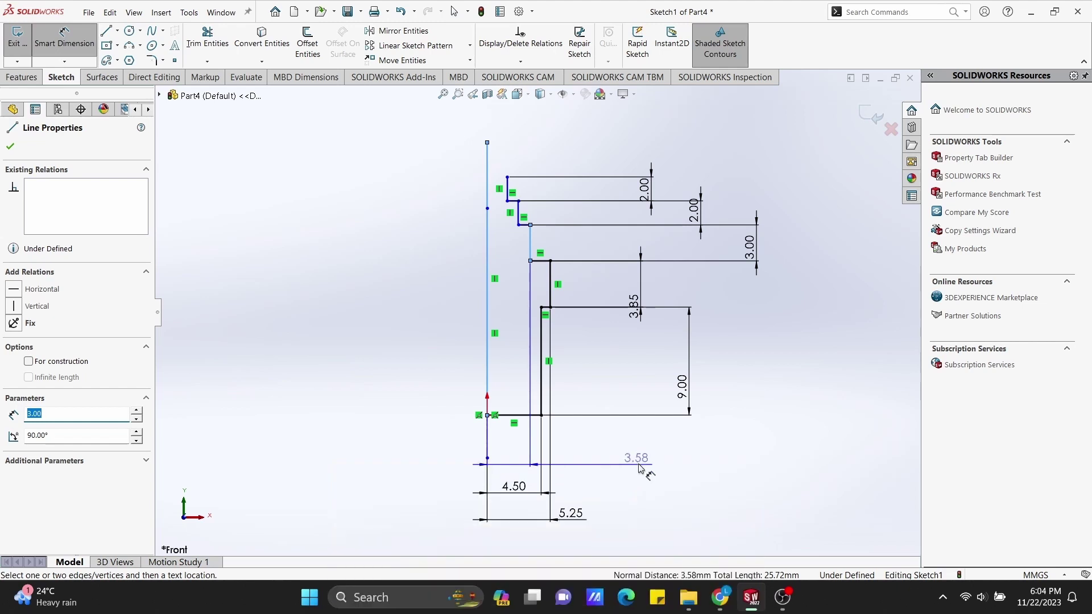
{"action": "left_click", "coordinate": [604, 468]}
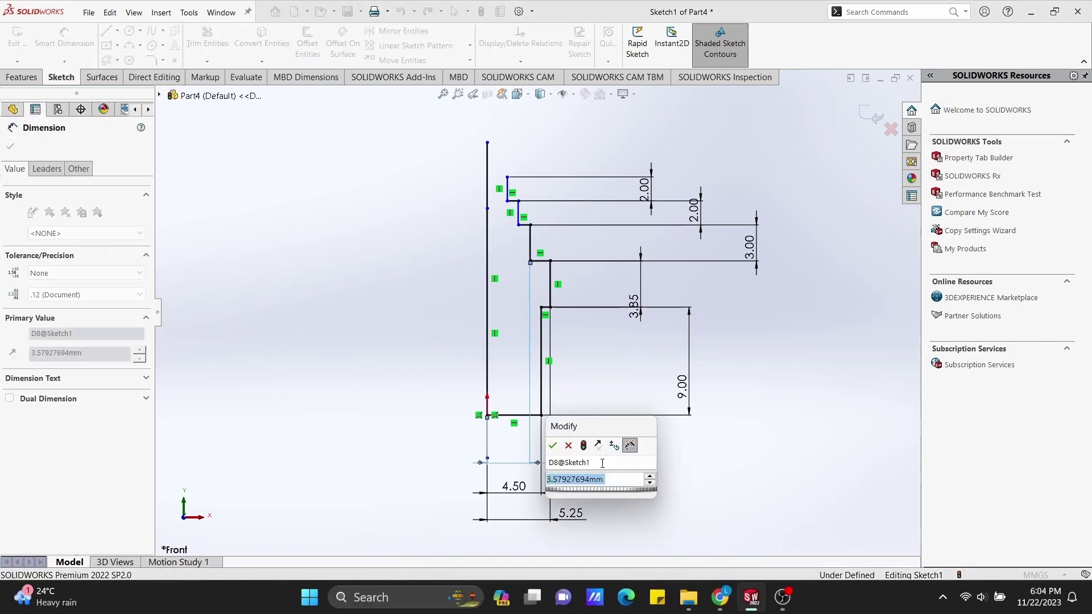
{"action": "type", "text": "8"}
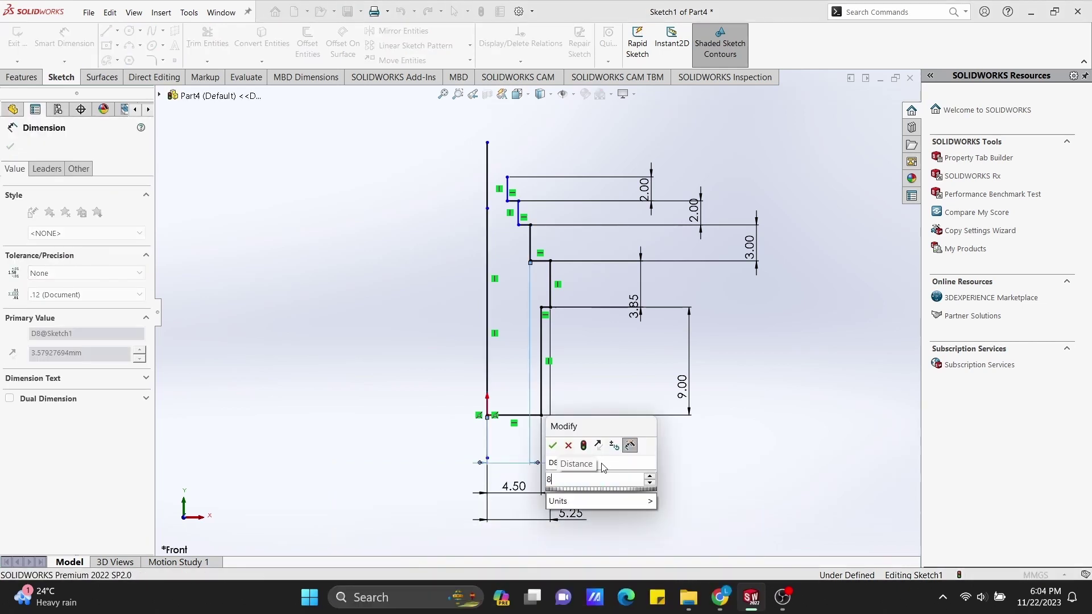
{"action": "type", "text": ".8"}
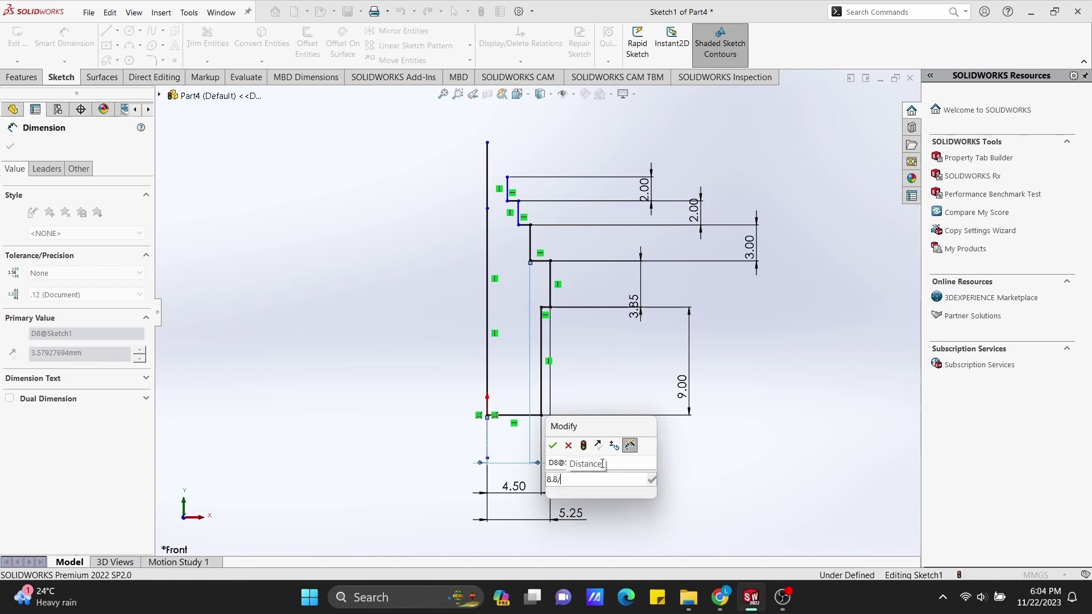
{"action": "type", "text": "/2"}
{"action": "key", "text": "Return"}
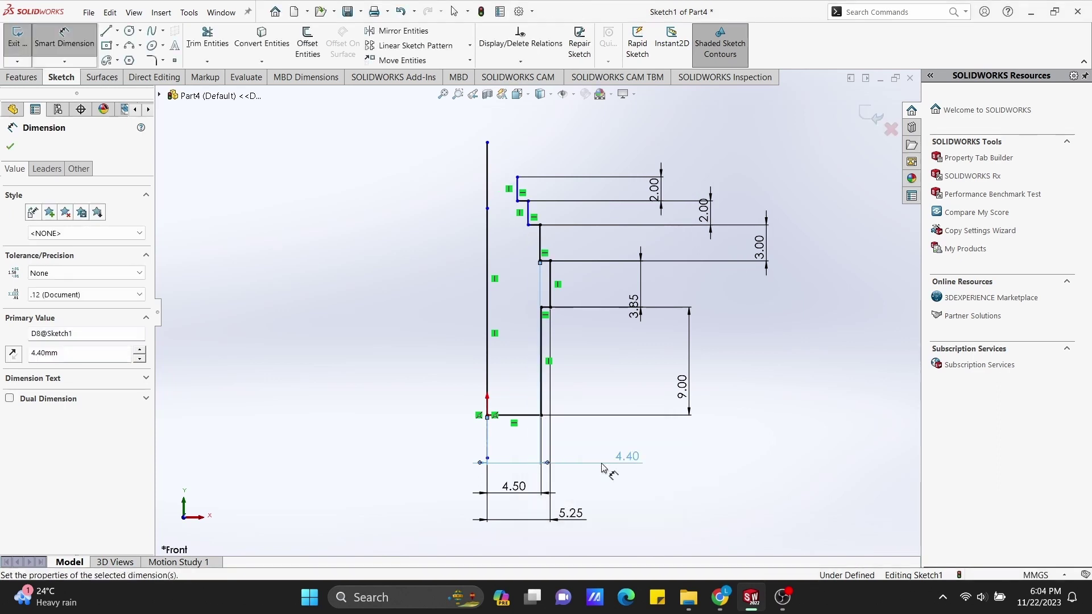
Dimension the next step 3.00 from the centreline and move the dimensions lower.
{"action": "left_click", "coordinate": [529, 214]}
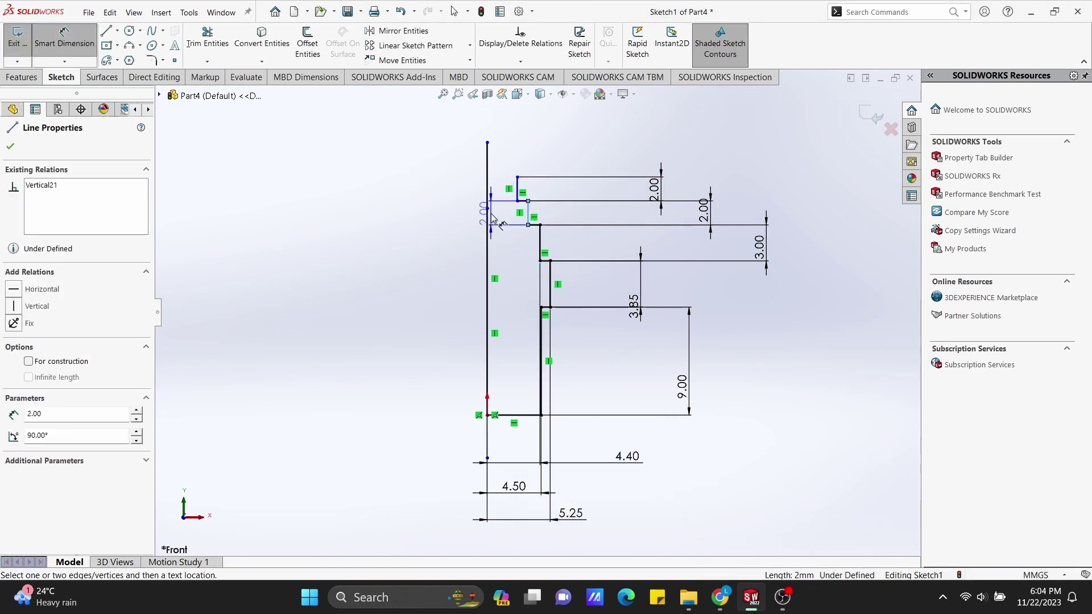
{"action": "left_click", "coordinate": [487, 228]}
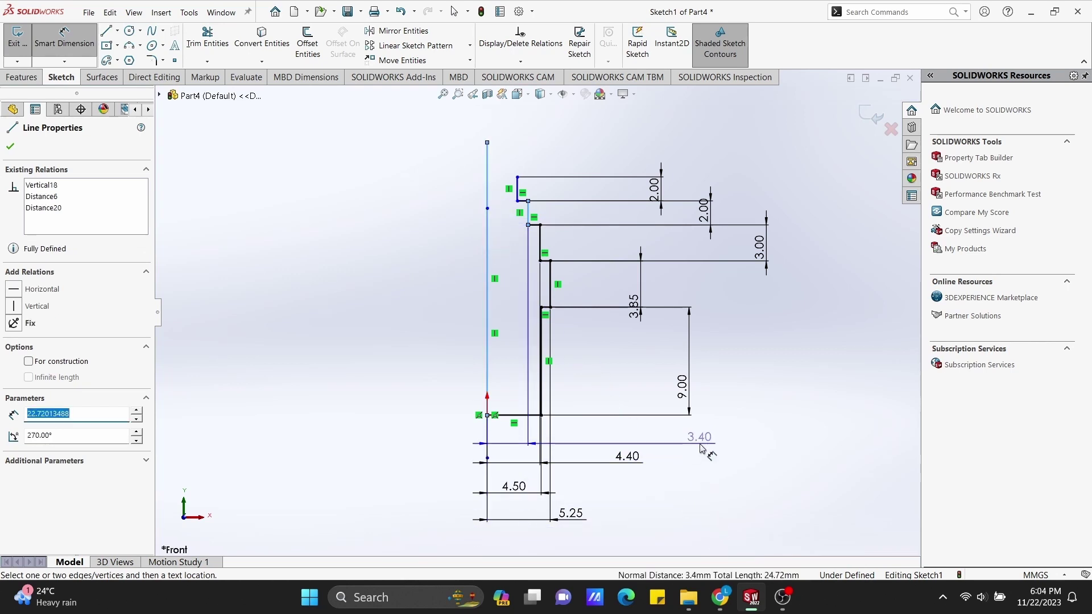
{"action": "left_click", "coordinate": [701, 449]}
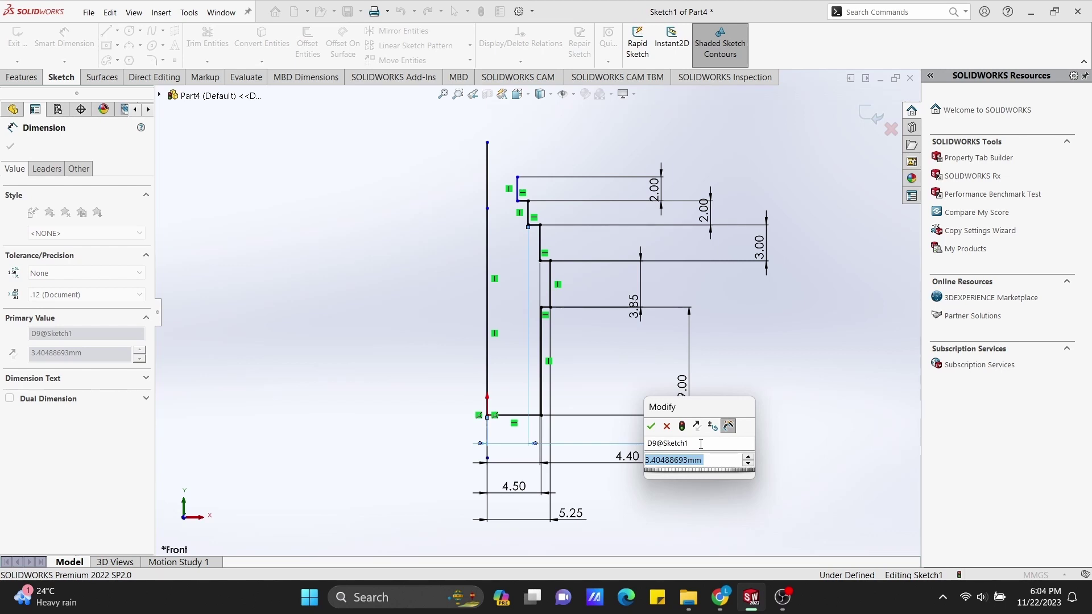
{"action": "type", "text": "3.4"}
{"action": "key", "text": "Return"}
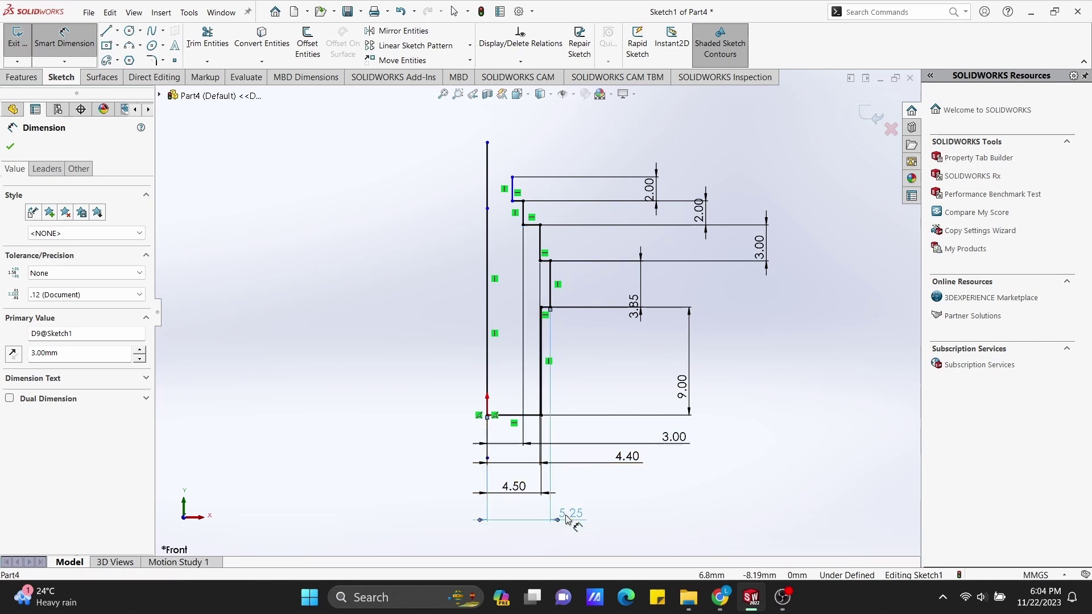
{"action": "left_click_drag", "start_coordinate": [566, 519], "coordinate": [514, 539]}
{"action": "mouse_move", "coordinate": [516, 491]}
{"action": "left_mouse_down"}
{"action": "mouse_move", "coordinate": [516, 505]}
{"action": "mouse_move", "coordinate": [575, 516]}
{"action": "left_mouse_up"}
{"action": "left_click_drag", "start_coordinate": [628, 458], "coordinate": [628, 471]}
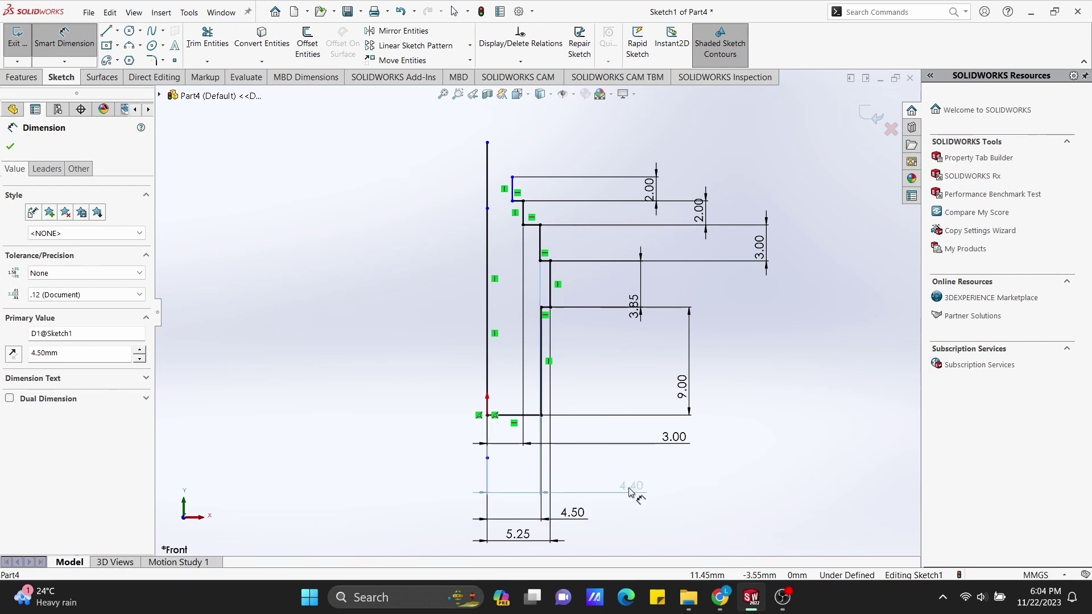
{"action": "left_click", "coordinate": [632, 494]}
{"action": "left_click_drag", "start_coordinate": [675, 440], "coordinate": [675, 470]}
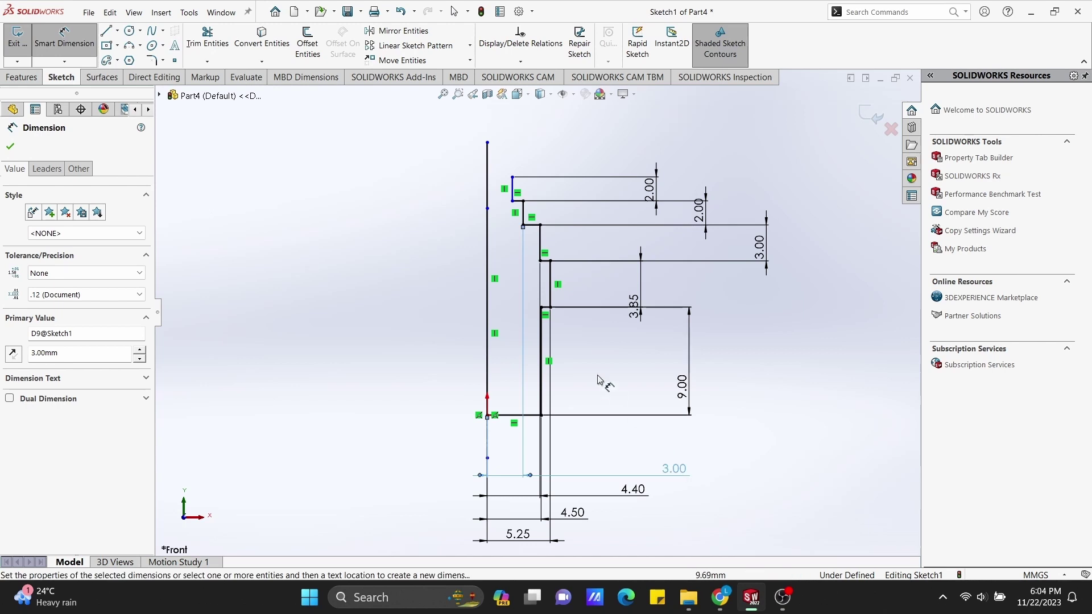
Dimension the top step 2.60 (5.2/2) from the centreline.
{"action": "left_click", "coordinate": [511, 193]}
{"action": "left_click", "coordinate": [488, 238]}
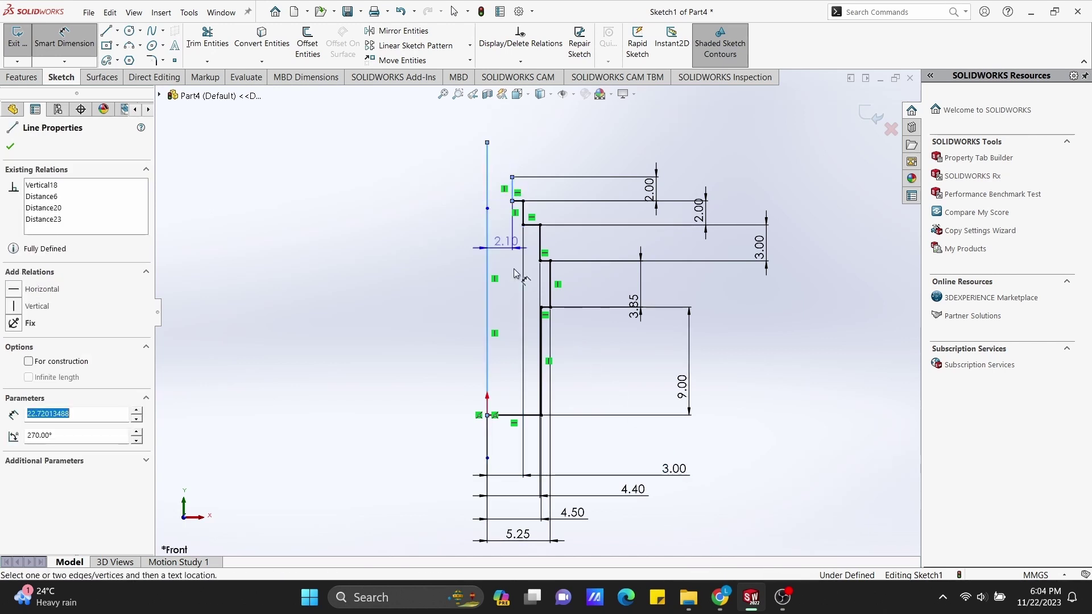
{"action": "left_click", "coordinate": [607, 462]}
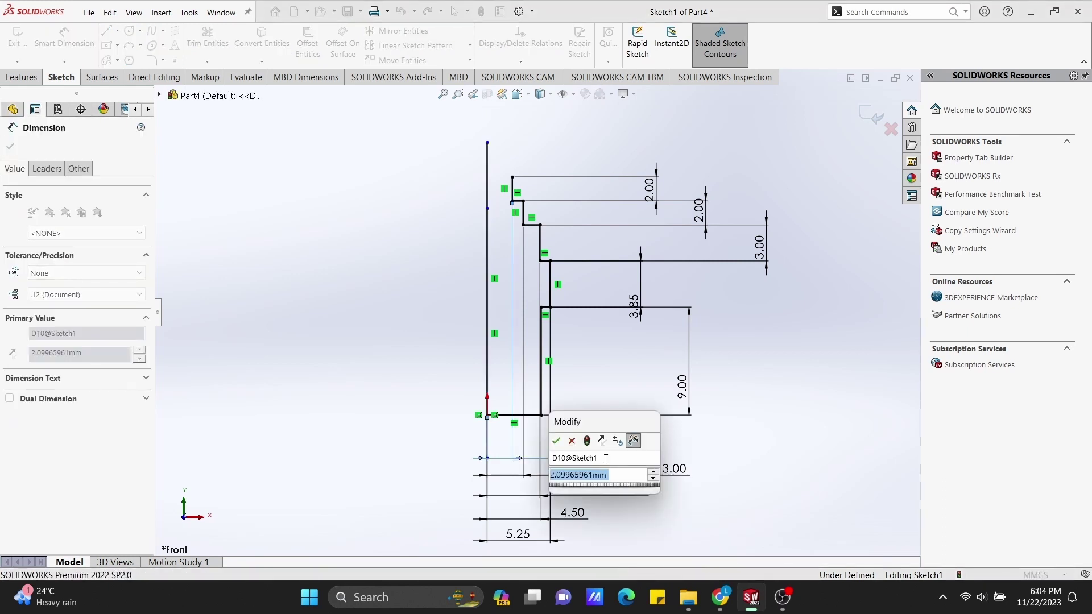
{"action": "type", "text": "5.2/2"}
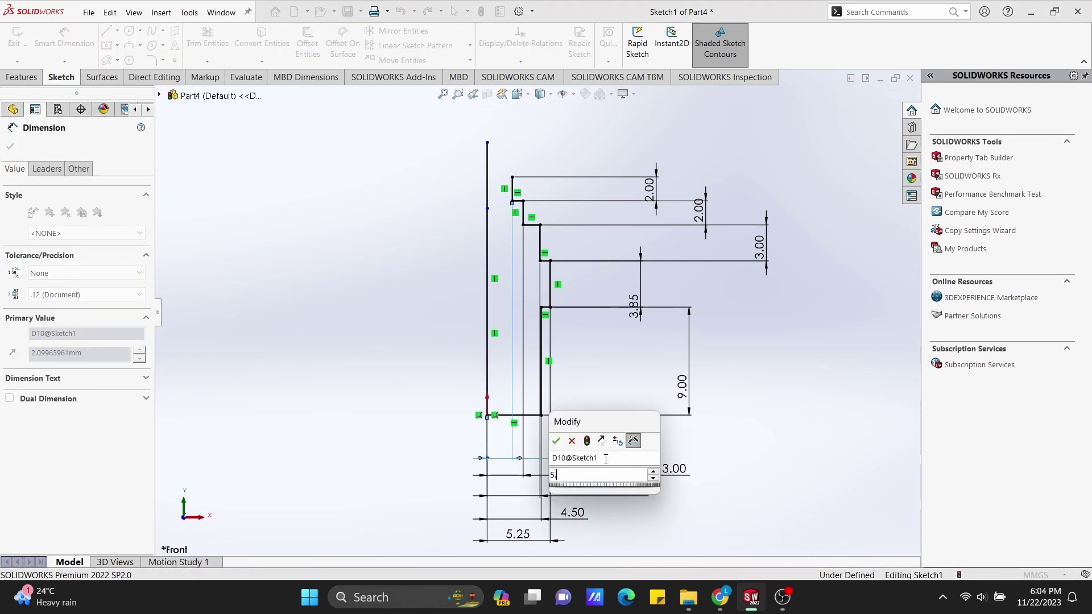
{"action": "key", "text": "Return"}
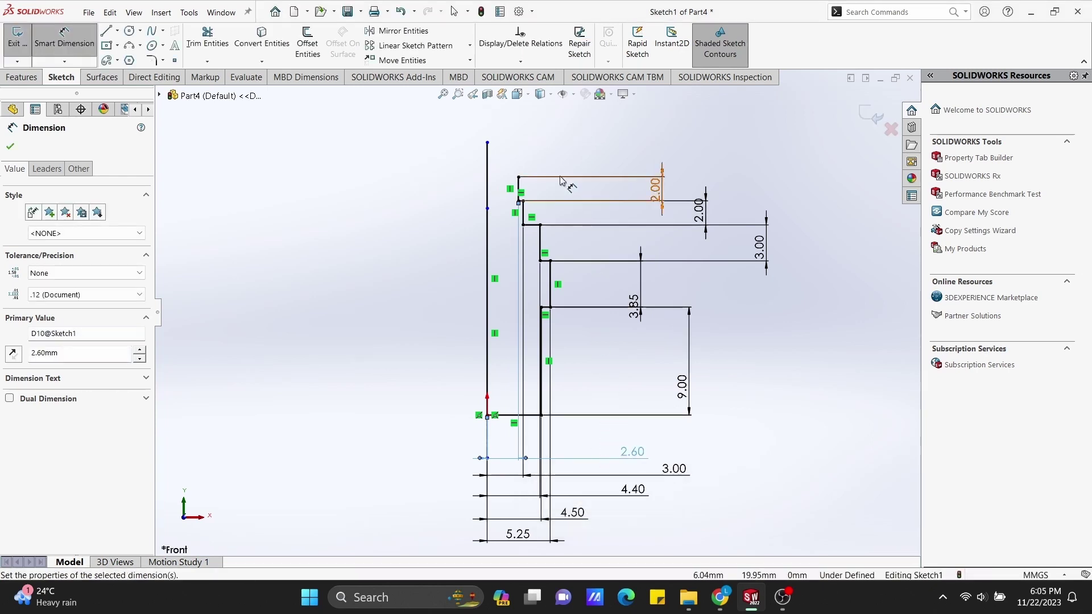
{"action": "middle_click_drag", "start_coordinate": [547, 154], "coordinate": [540, 212], "text": "ctrl"}
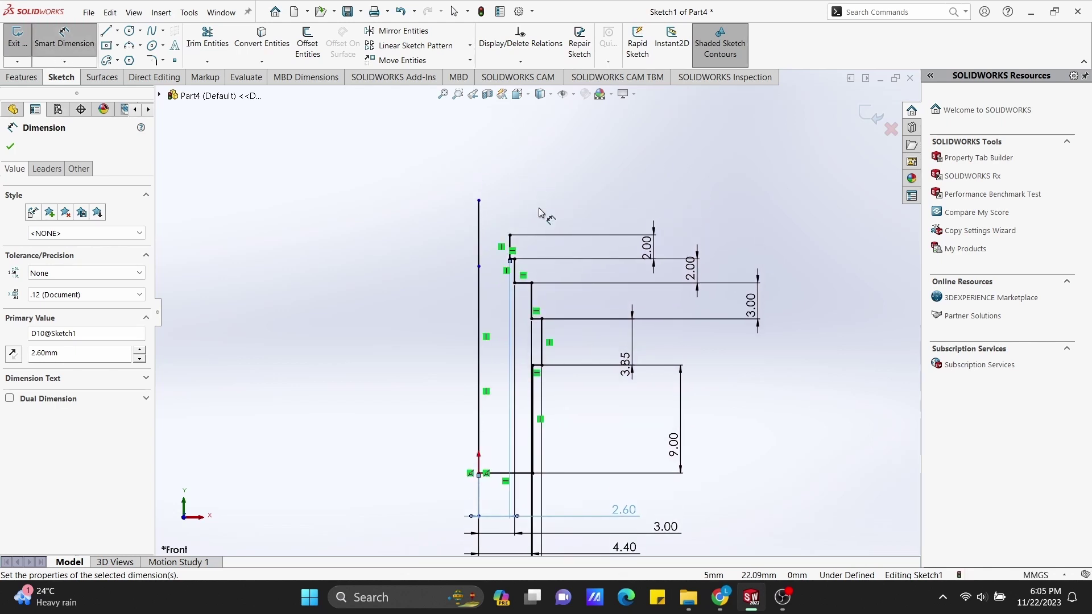
Draw the recess's short vertical line and 0.40 step, undoing a stray slanted line.
{"action": "left_click", "coordinate": [118, 30]}
{"action": "left_click", "coordinate": [128, 37]}
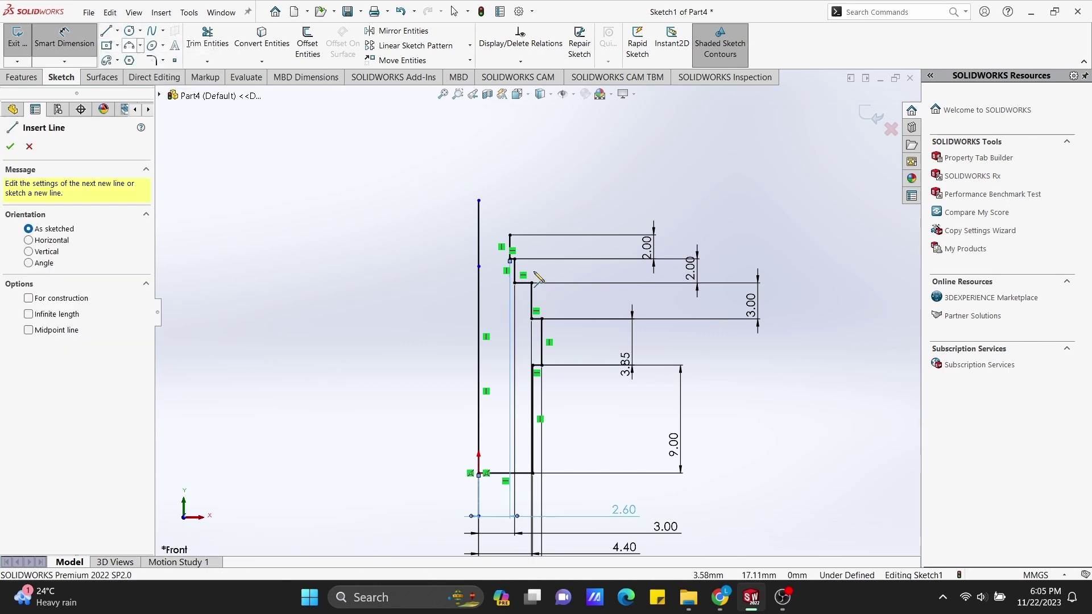
{"action": "left_click", "coordinate": [509, 235]}
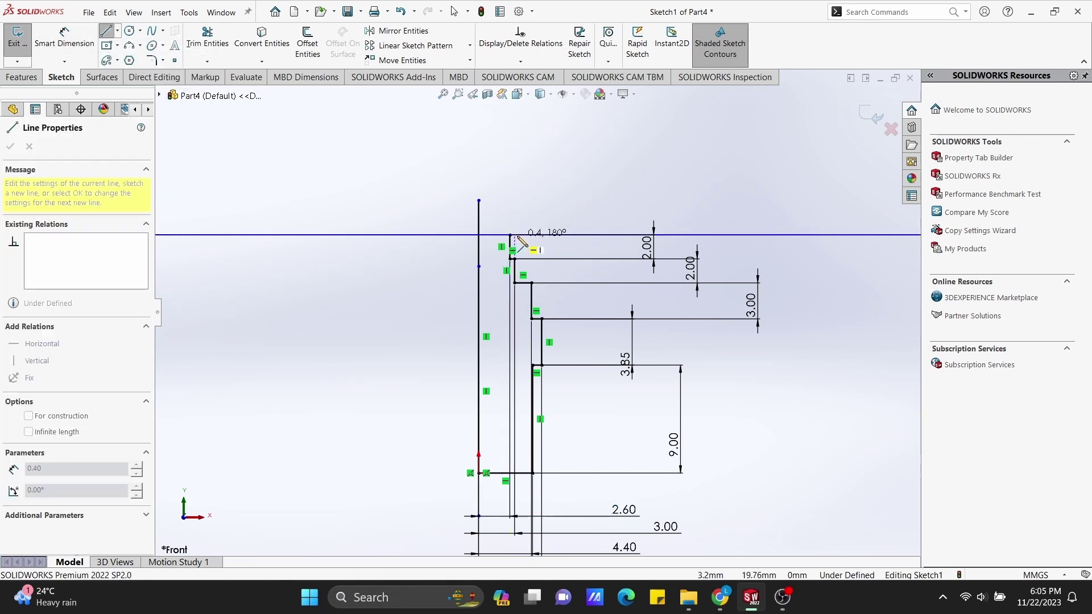
{"action": "left_click", "coordinate": [512, 208]}
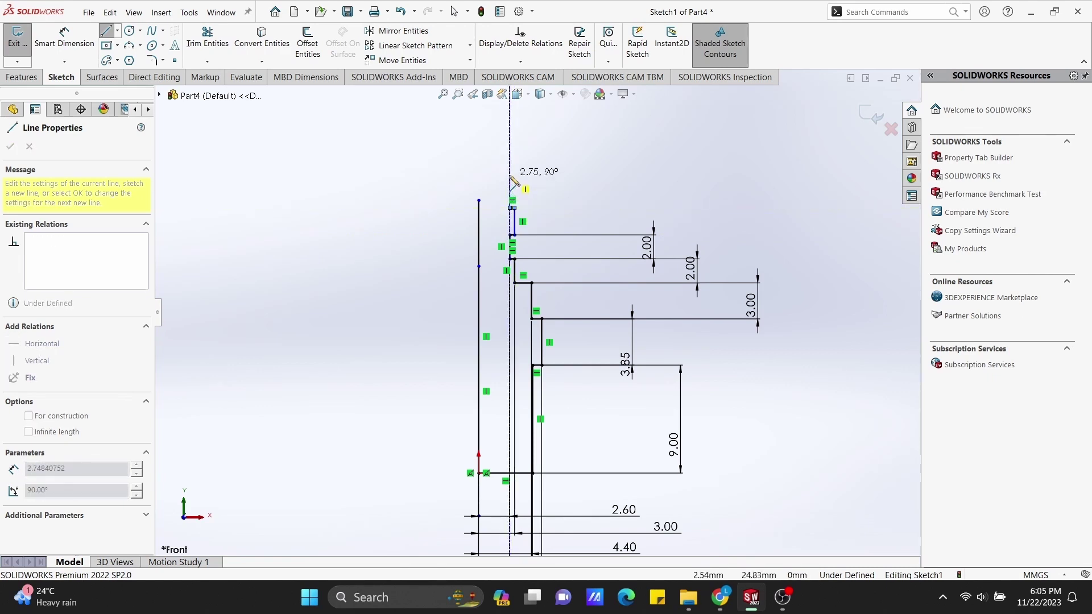
{"action": "left_click", "coordinate": [509, 176]}
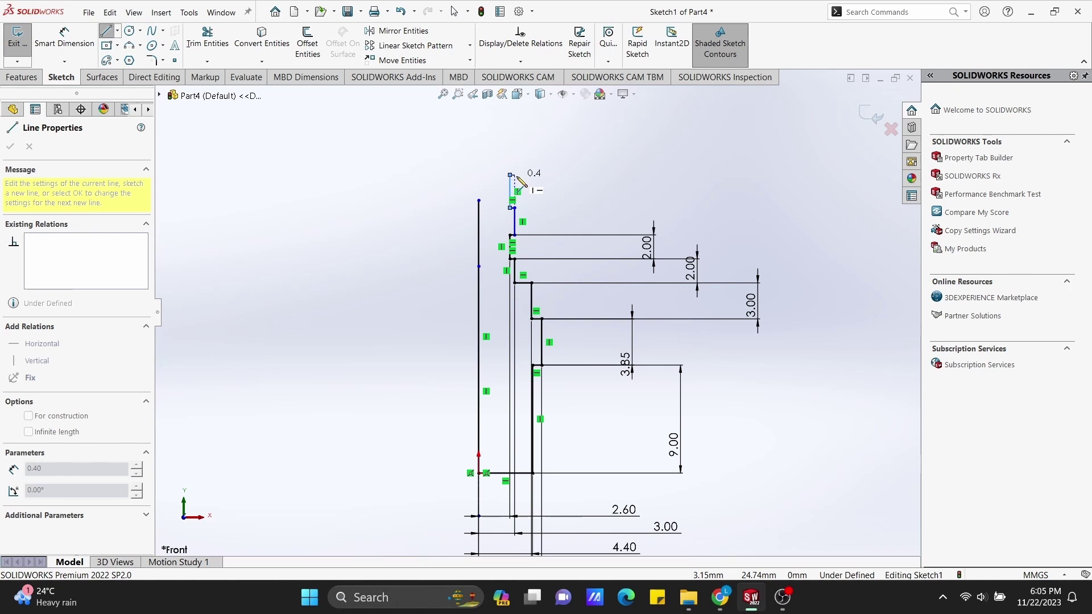
{"action": "left_click", "coordinate": [512, 177]}
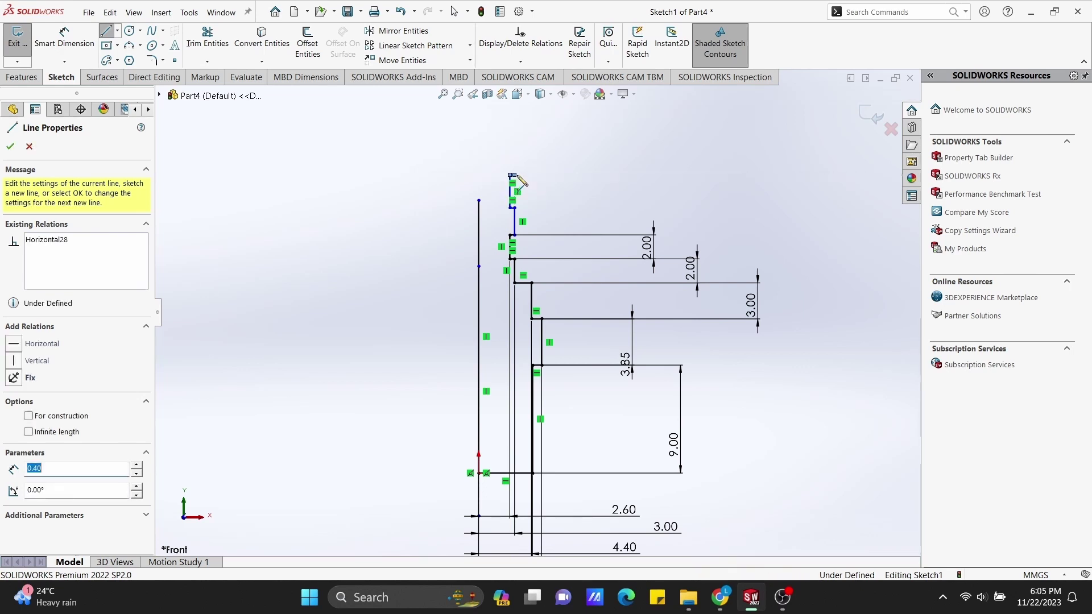
{"action": "left_click", "coordinate": [518, 154]}
{"action": "key", "text": "Escape"}
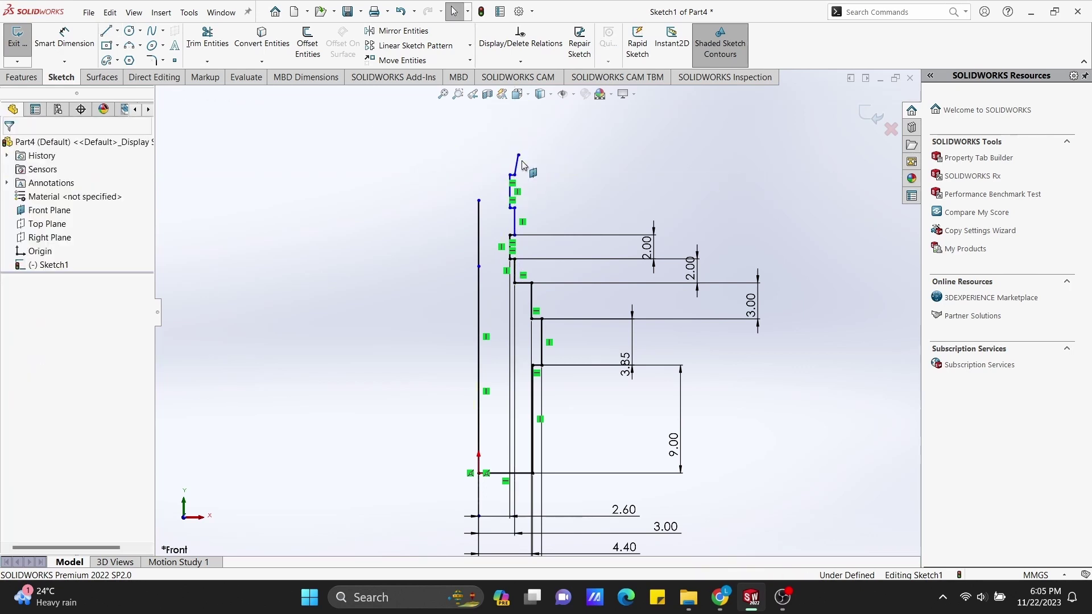
{"action": "key", "text": "ctrl+z"}
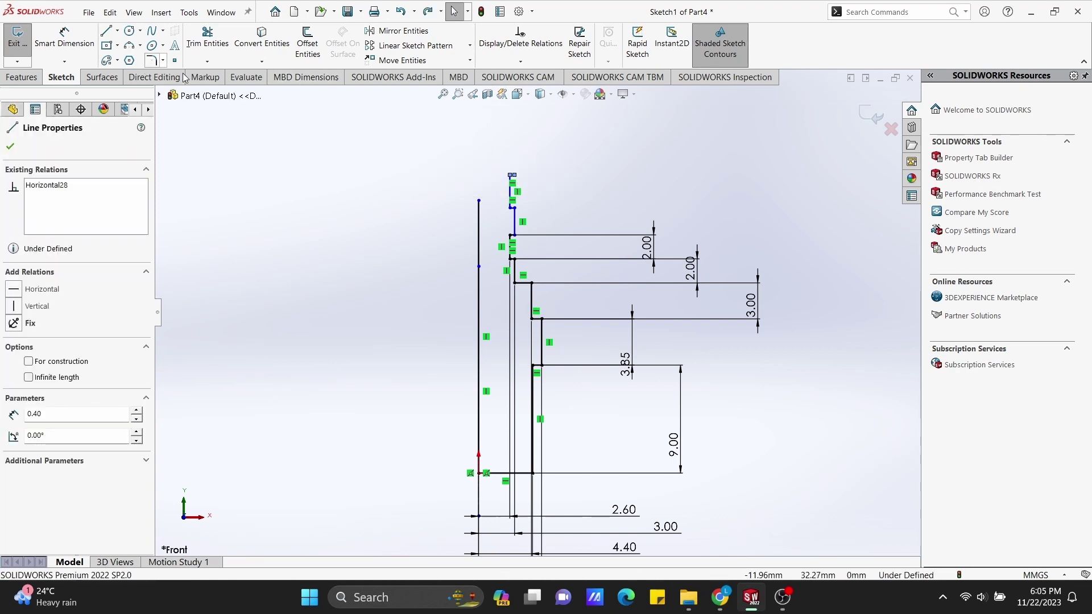
Close the profile with a vertical rise, a top edge to the axis and a line down it.
{"action": "left_click", "coordinate": [116, 31]}
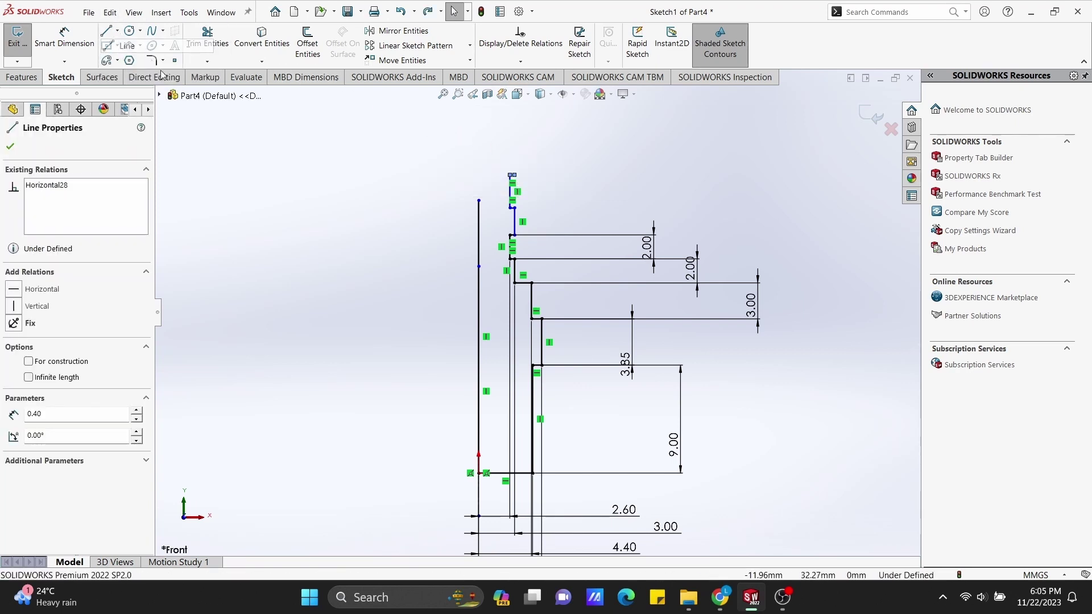
{"action": "left_click", "coordinate": [514, 175]}
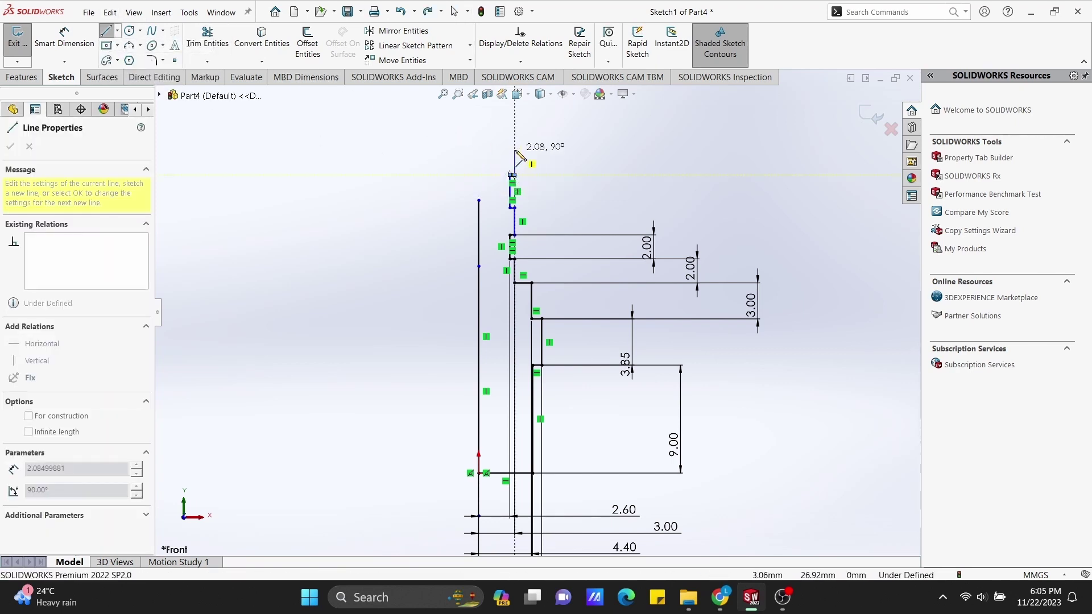
{"action": "left_click", "coordinate": [514, 150]}
{"action": "left_click", "coordinate": [479, 150]}
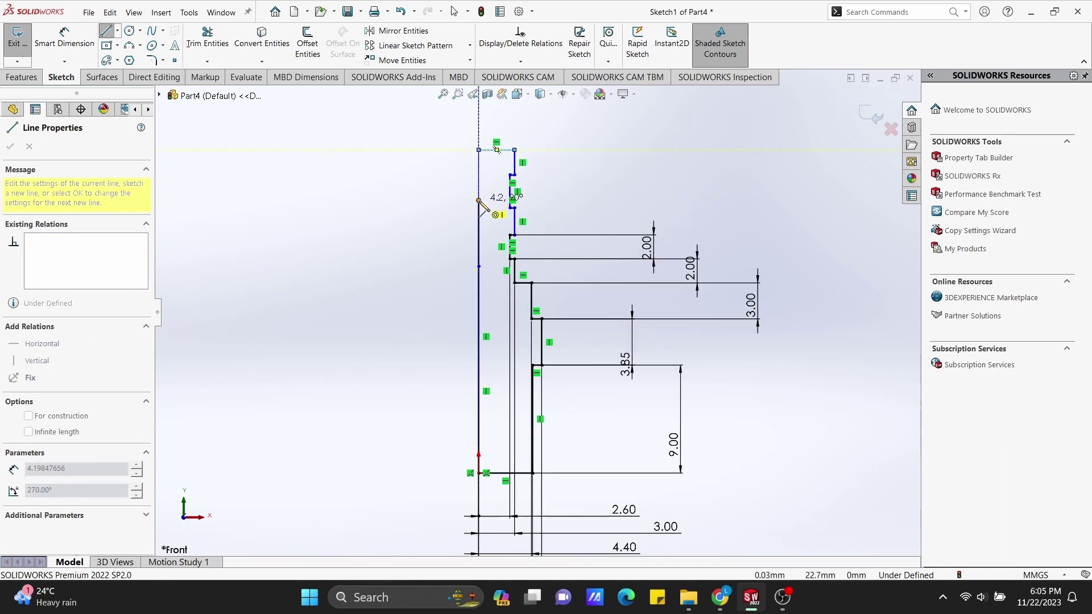
{"action": "left_click", "coordinate": [479, 200]}
{"action": "scroll", "coordinate": [609, 214], "scroll_direction": "down", "scroll_amount": 4}
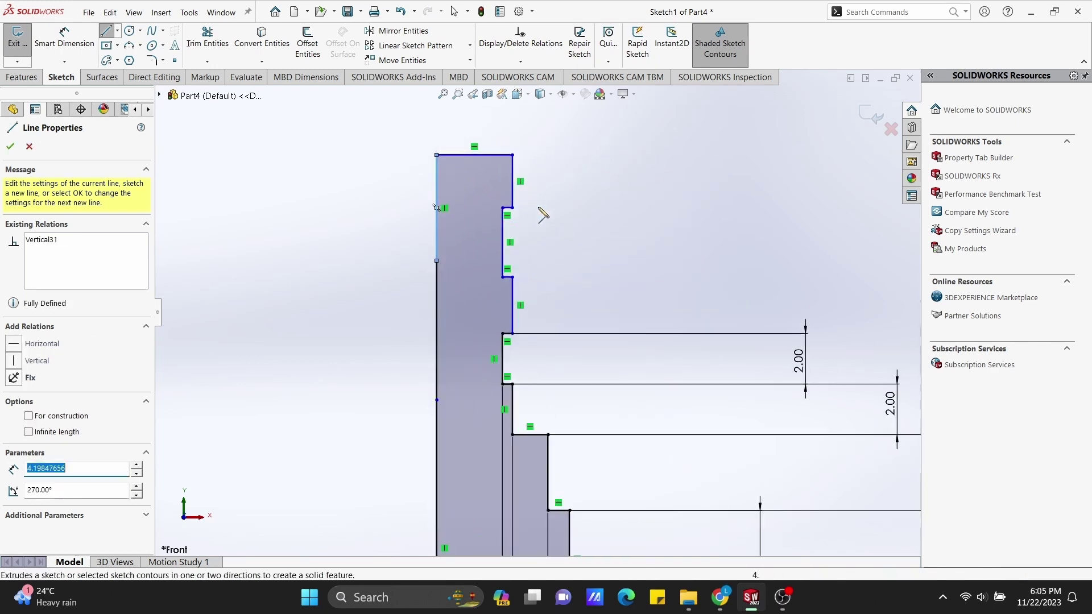
{"action": "scroll", "coordinate": [568, 309], "scroll_direction": "down", "scroll_amount": 1}
{"action": "scroll", "coordinate": [637, 230], "scroll_direction": "up", "scroll_amount": 1}
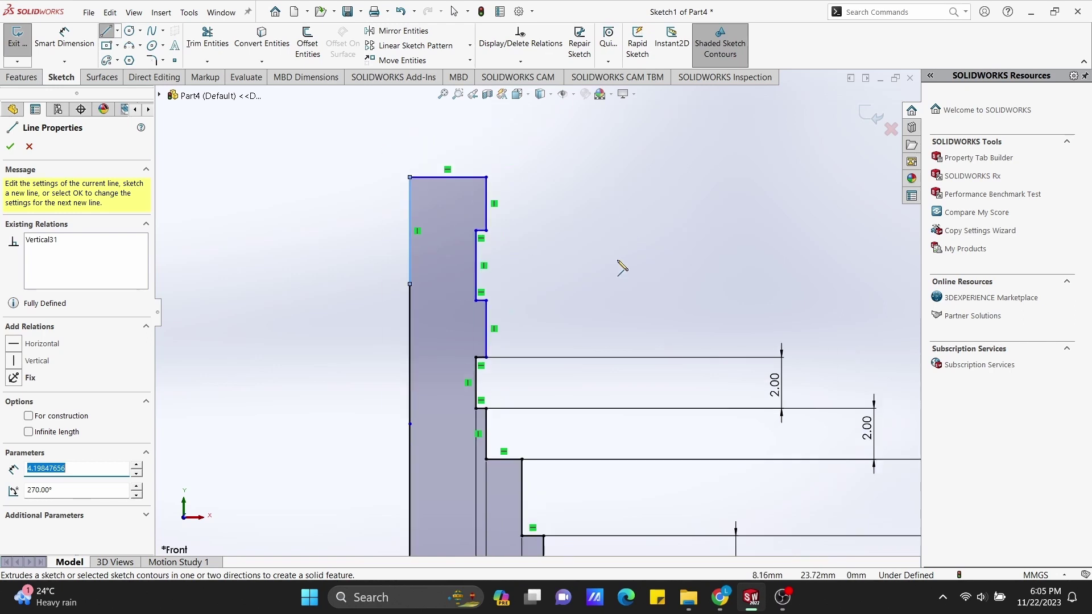
Dimension the short recess step at 0.50 mm and the recess wall at 1.50 mm.
{"action": "key", "text": "Escape"}
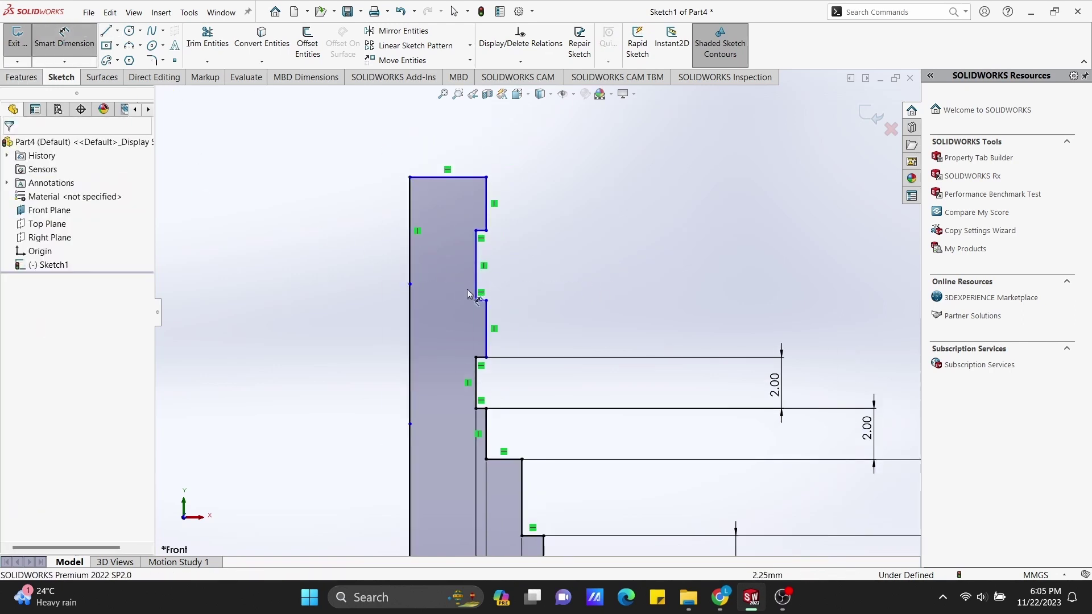
{"action": "left_click", "coordinate": [486, 318]}
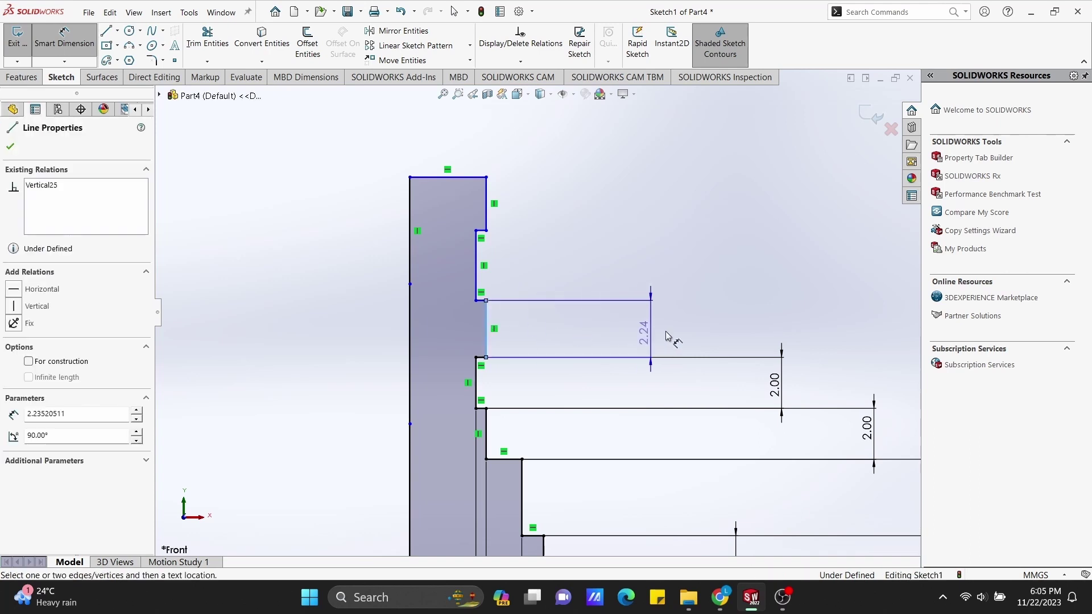
{"action": "left_click", "coordinate": [692, 321]}
{"action": "type", "text": "0.5"}
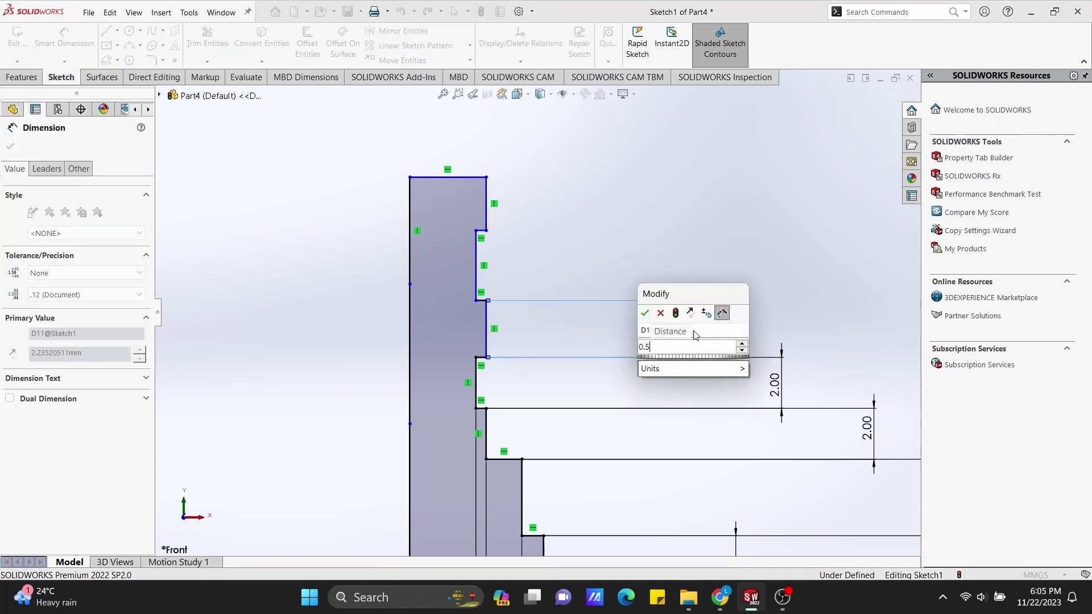
{"action": "key", "text": "Return"}
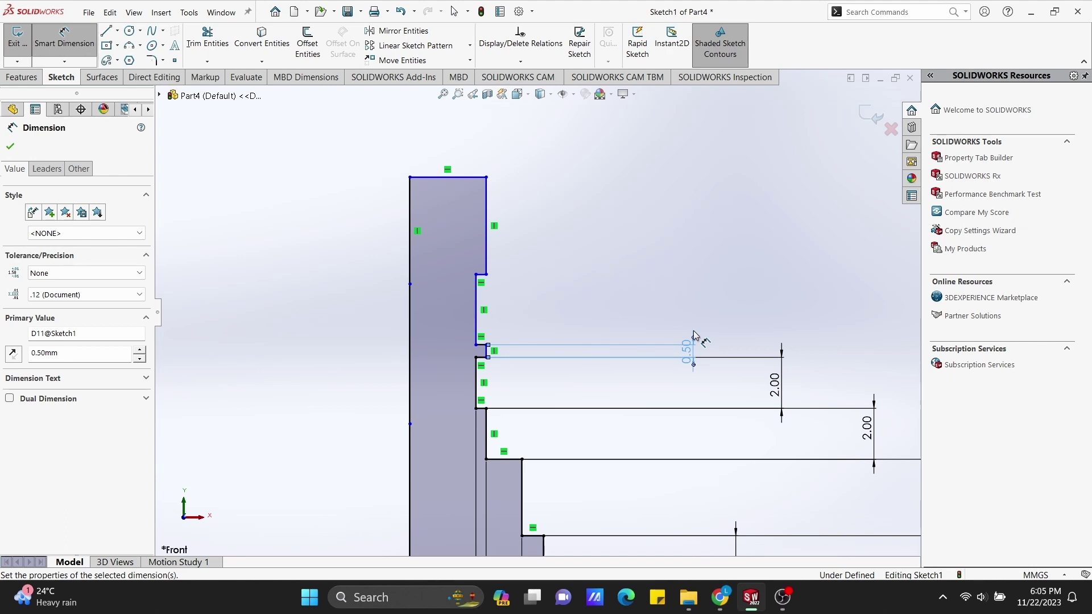
{"action": "left_click", "coordinate": [477, 313]}
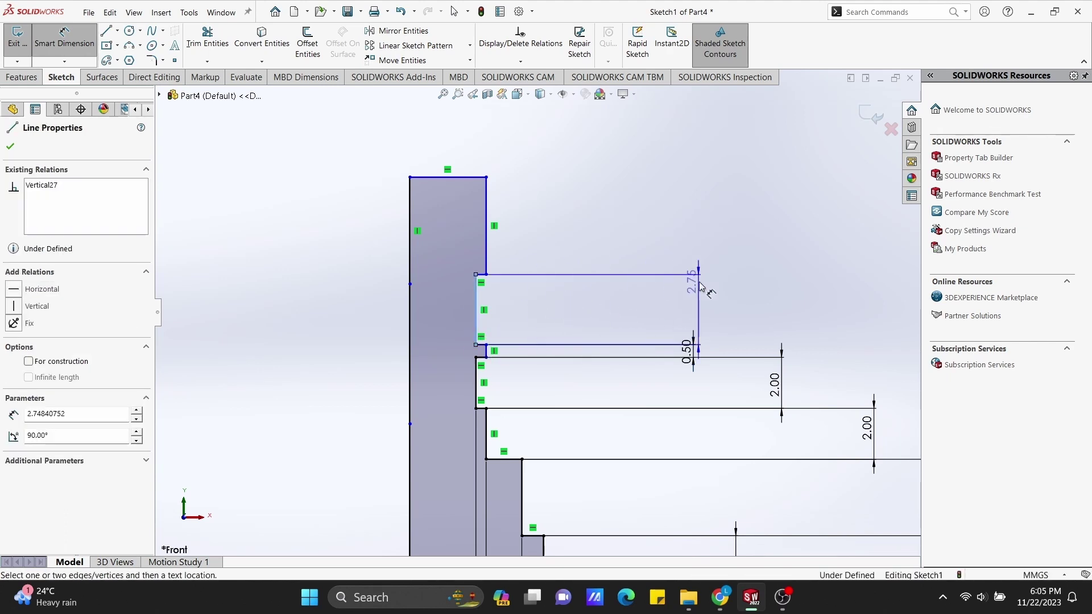
{"action": "left_click", "coordinate": [734, 293]}
{"action": "type", "text": "1."}
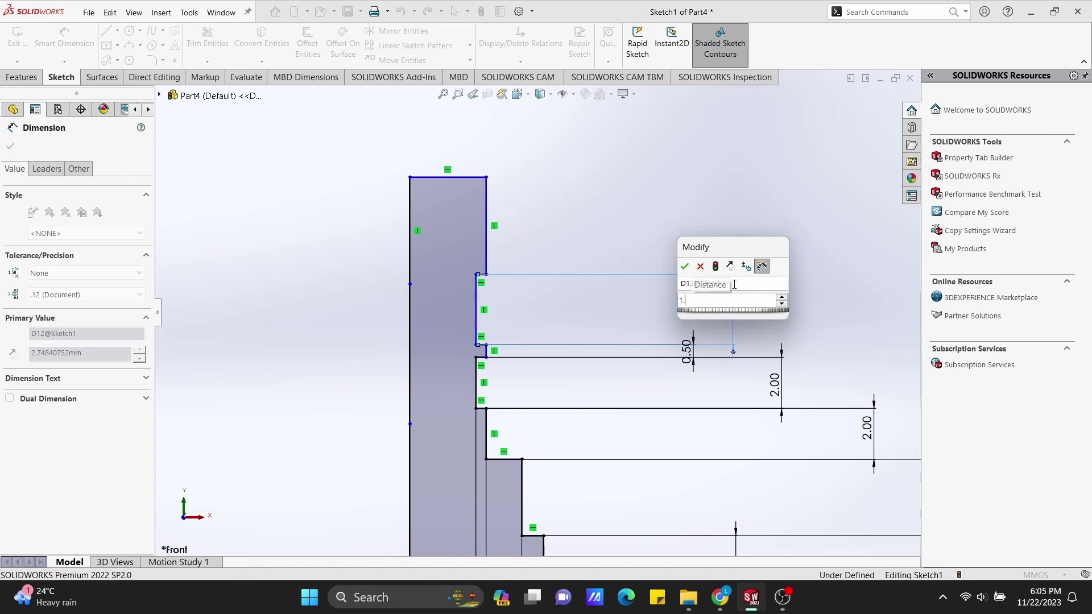
{"action": "type", "text": "5"}
{"action": "key", "text": "Return"}
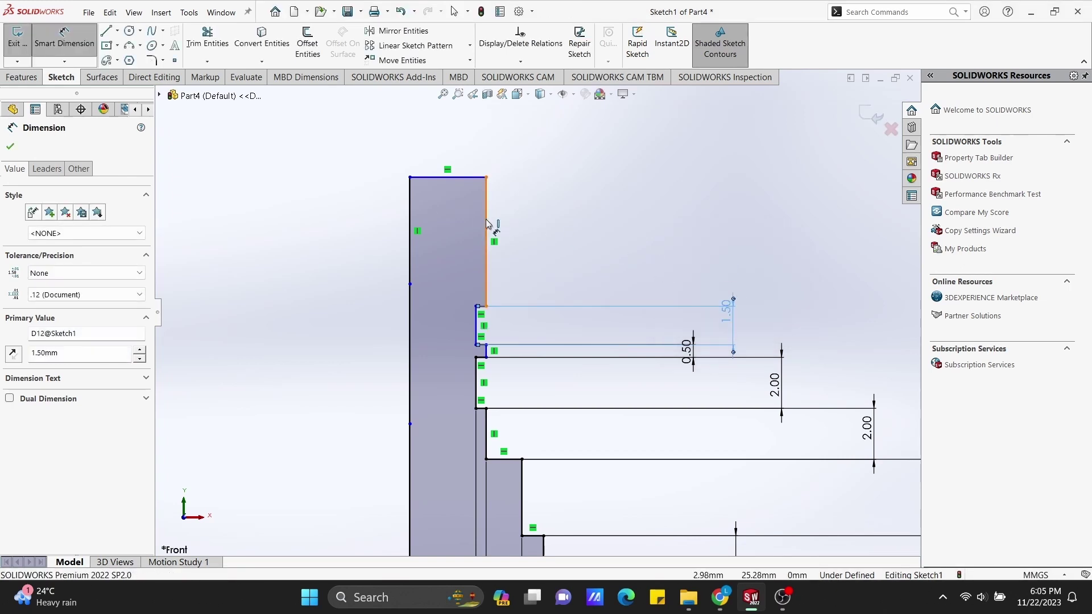
Dimension the upper vertical edge at 1.30 mm and reposition the 1.50 dimension.
{"action": "left_click", "coordinate": [486, 222]}
{"action": "left_click", "coordinate": [803, 251]}
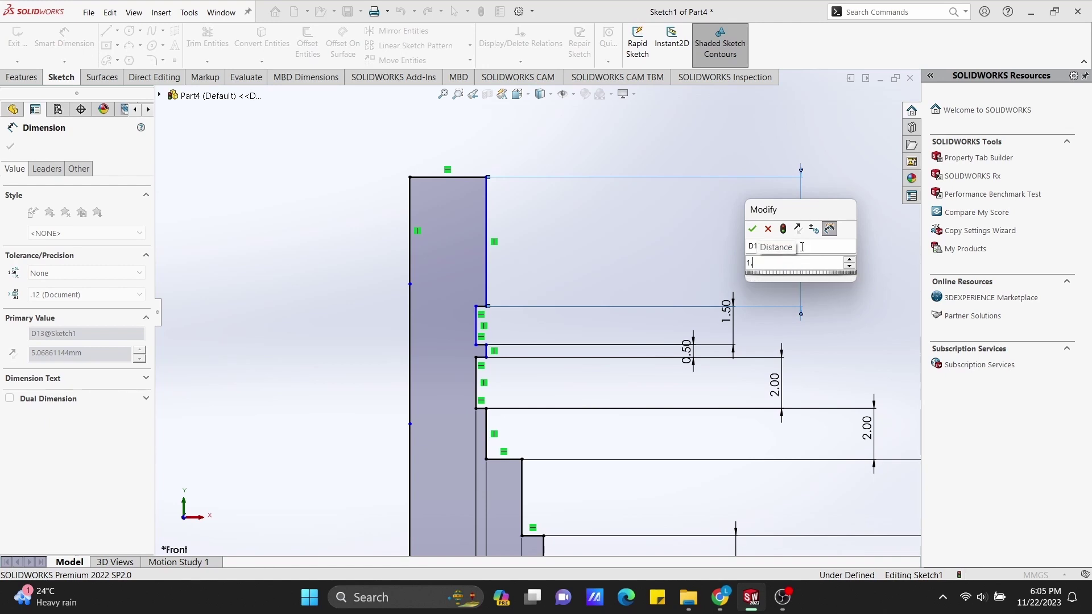
{"action": "type", "text": "1.3"}
{"action": "key", "text": "Return"}
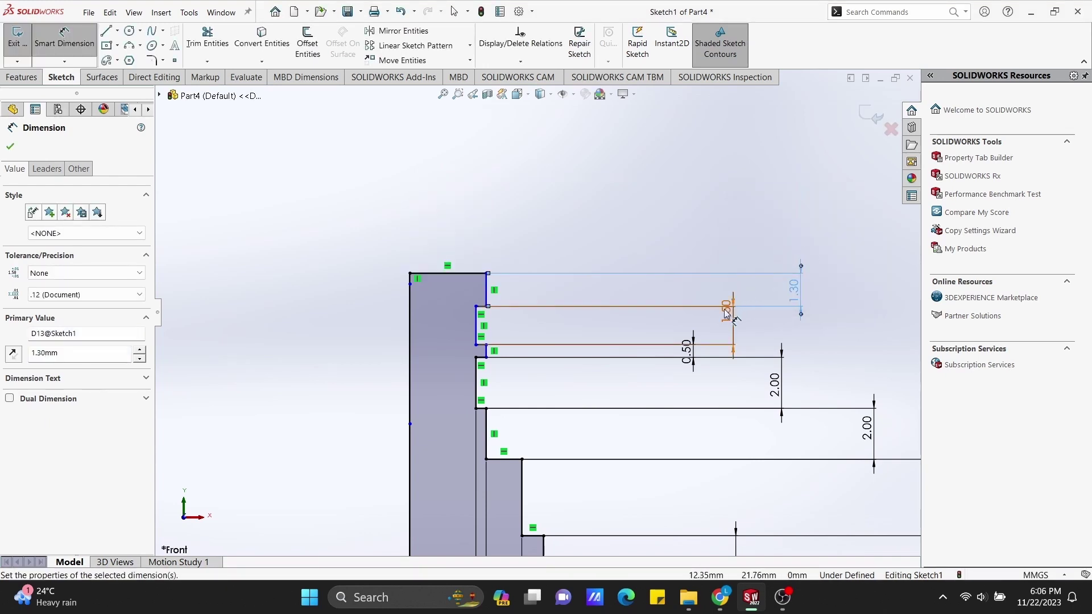
{"action": "left_click", "coordinate": [723, 344]}
{"action": "left_click", "coordinate": [721, 331]}
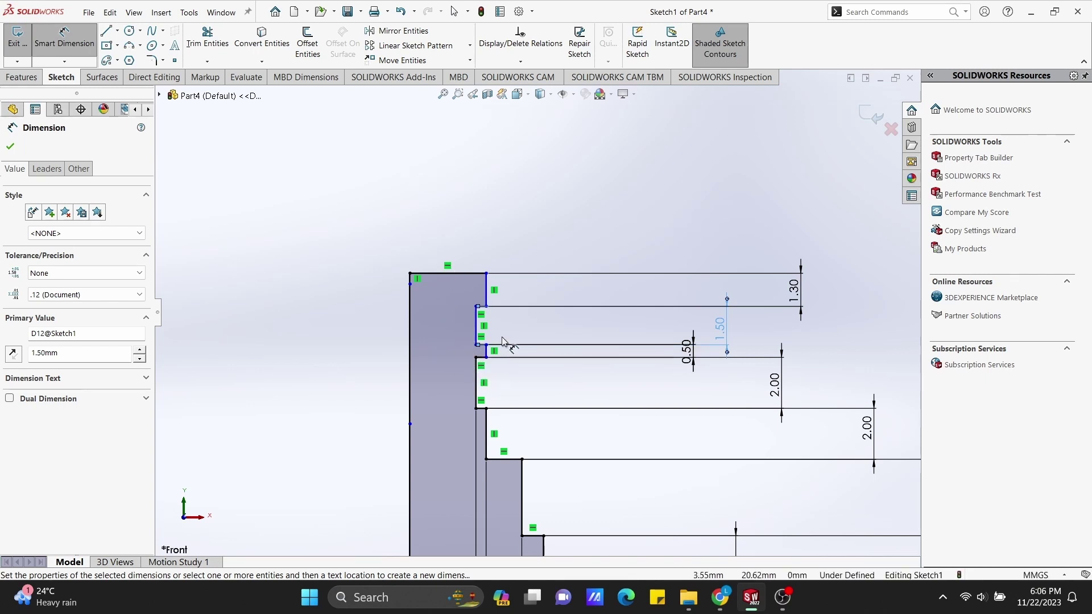
{"action": "scroll", "coordinate": [492, 341], "scroll_direction": "down", "scroll_amount": 3}
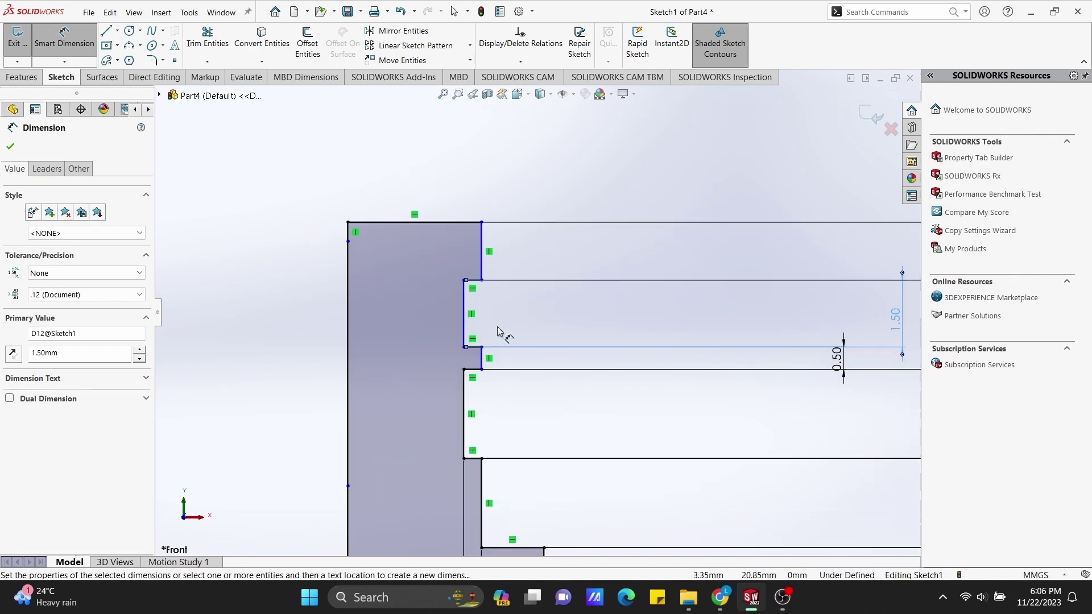
{"action": "key", "text": "Escape"}
Make the short vertical line collinear with its partner, and the two left vertical lines collinear.
{"action": "left_click", "coordinate": [481, 484]}
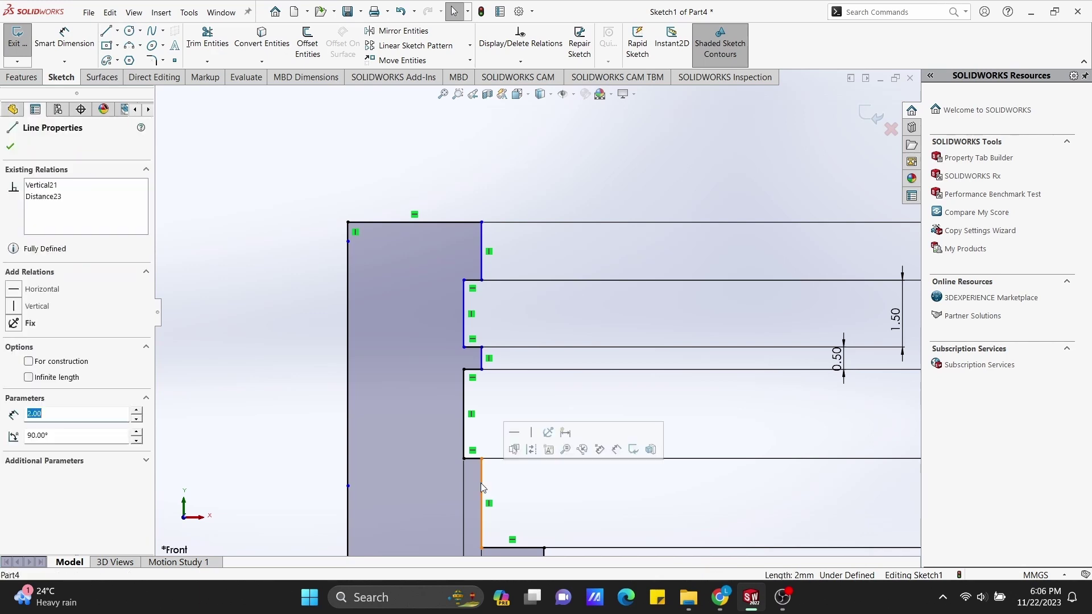
{"action": "left_click", "coordinate": [482, 359], "text": "ctrl"}
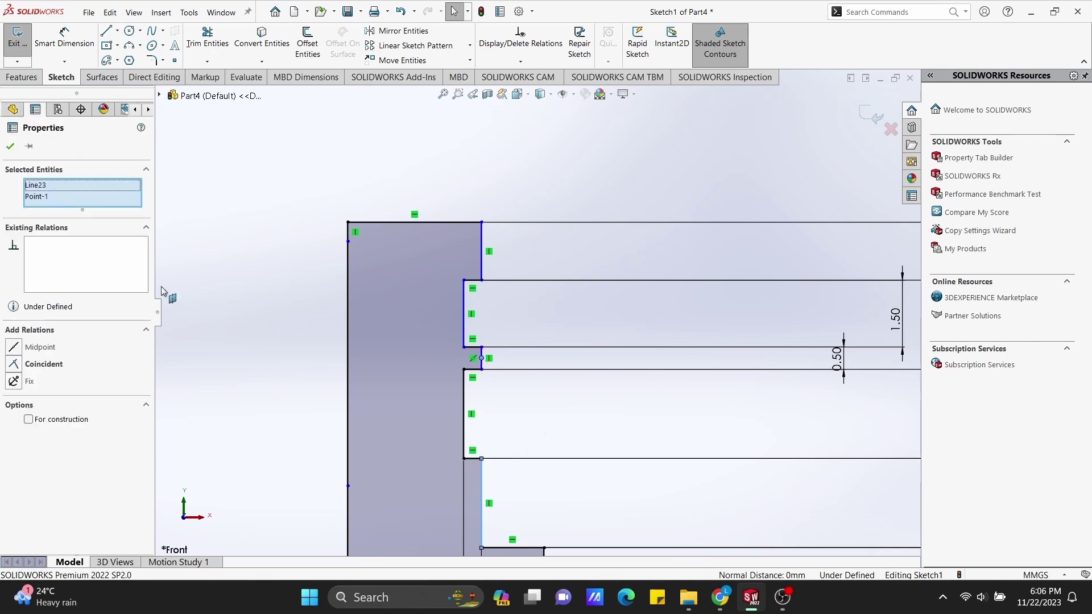
{"action": "left_click", "coordinate": [636, 395]}
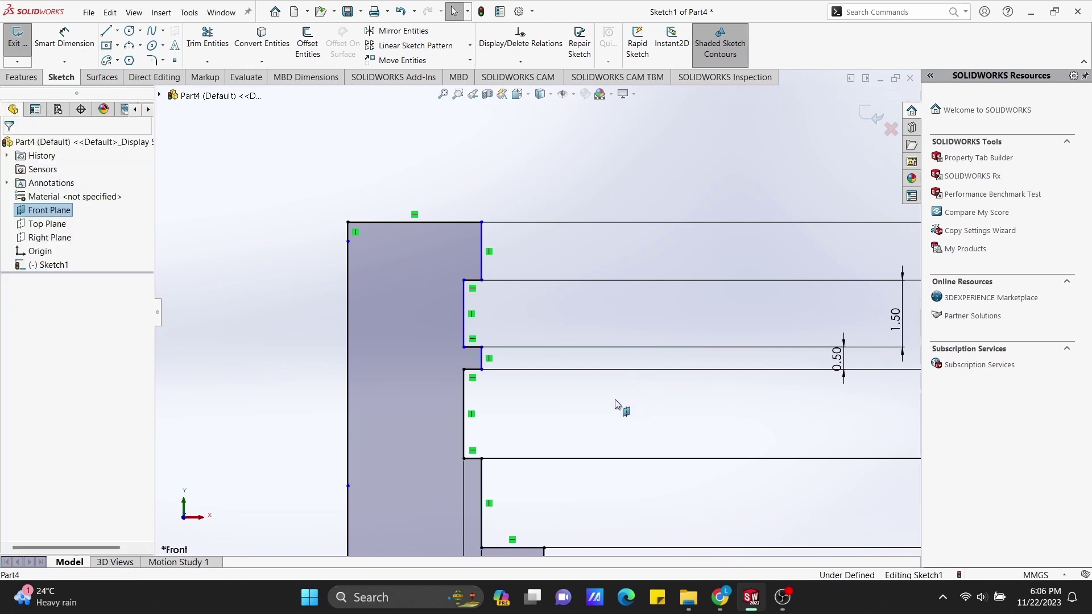
{"action": "left_click", "coordinate": [483, 460]}
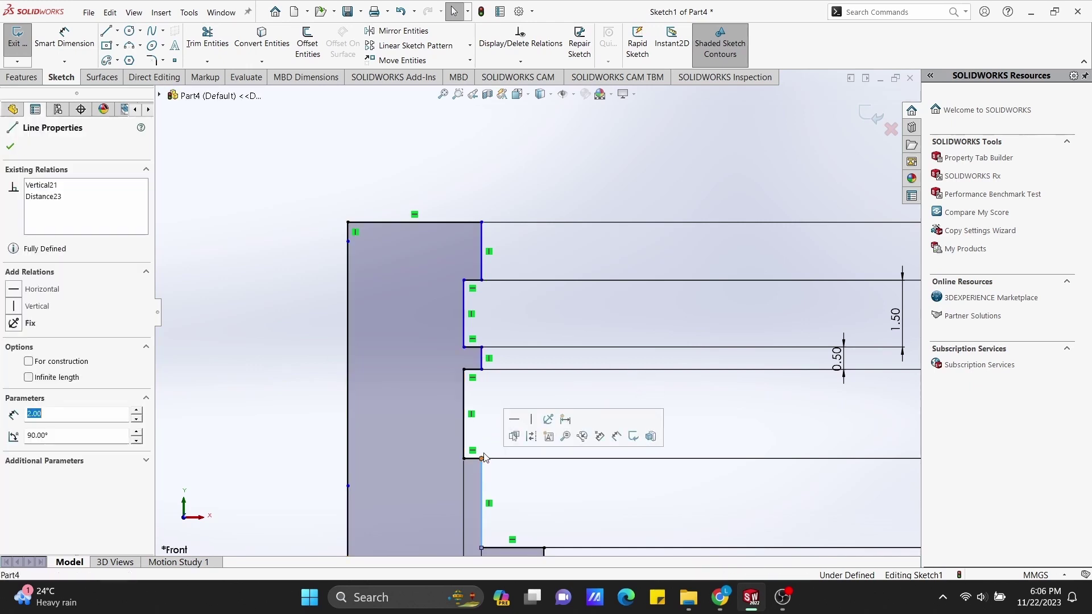
{"action": "left_click", "coordinate": [481, 359], "text": "ctrl"}
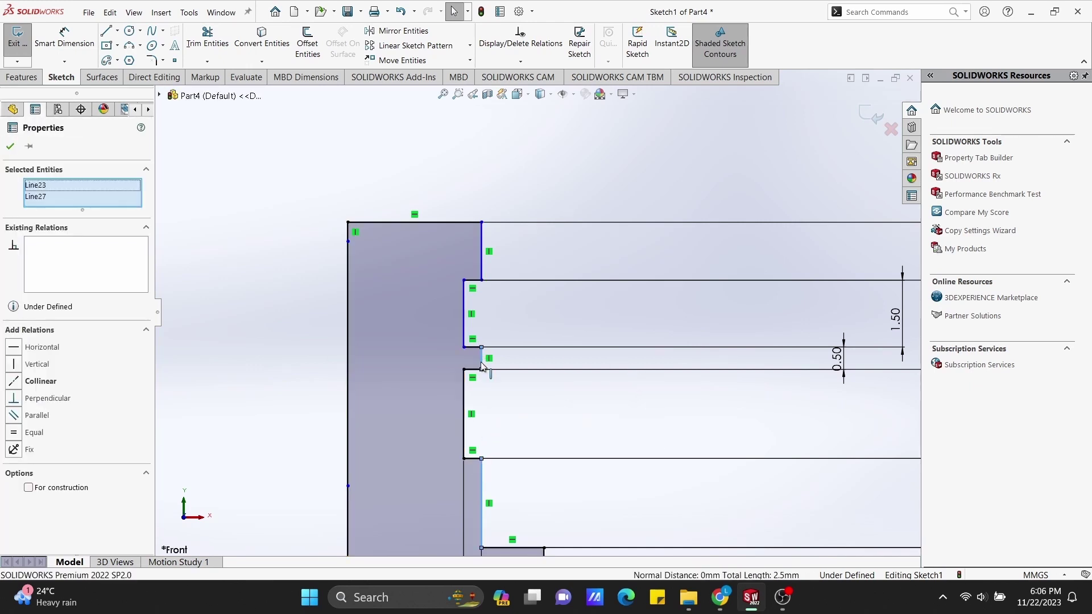
{"action": "left_click", "coordinate": [13, 382]}
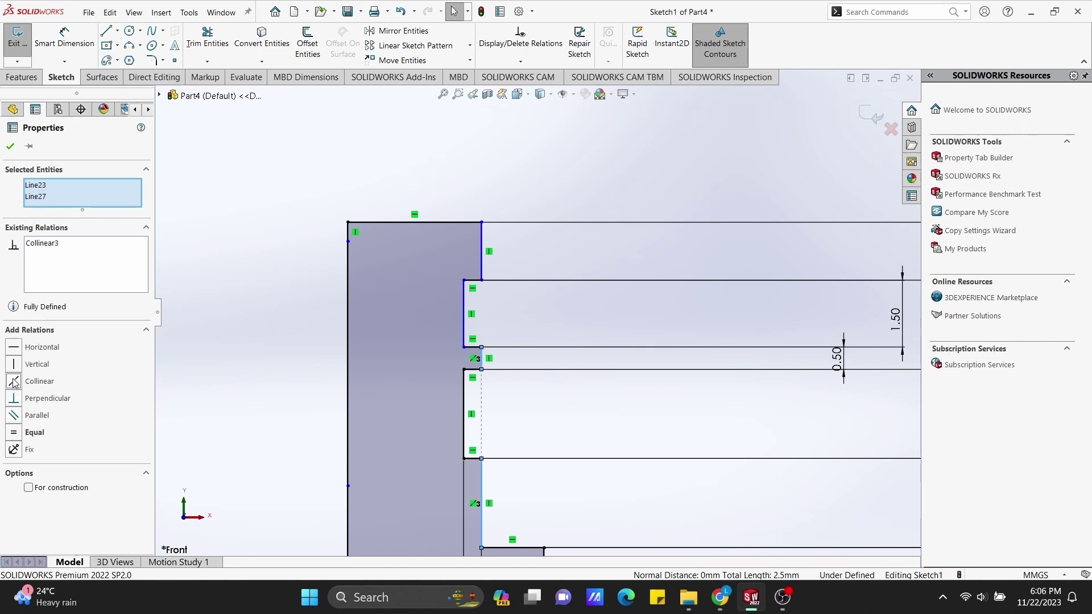
{"action": "left_click", "coordinate": [466, 313]}
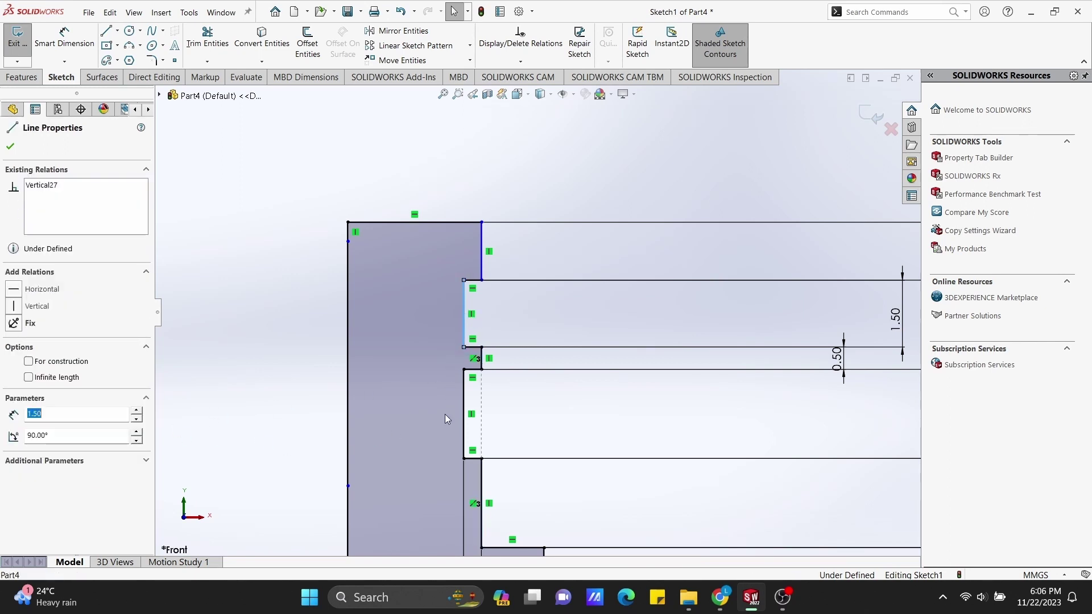
{"action": "left_click", "coordinate": [464, 414], "text": "ctrl"}
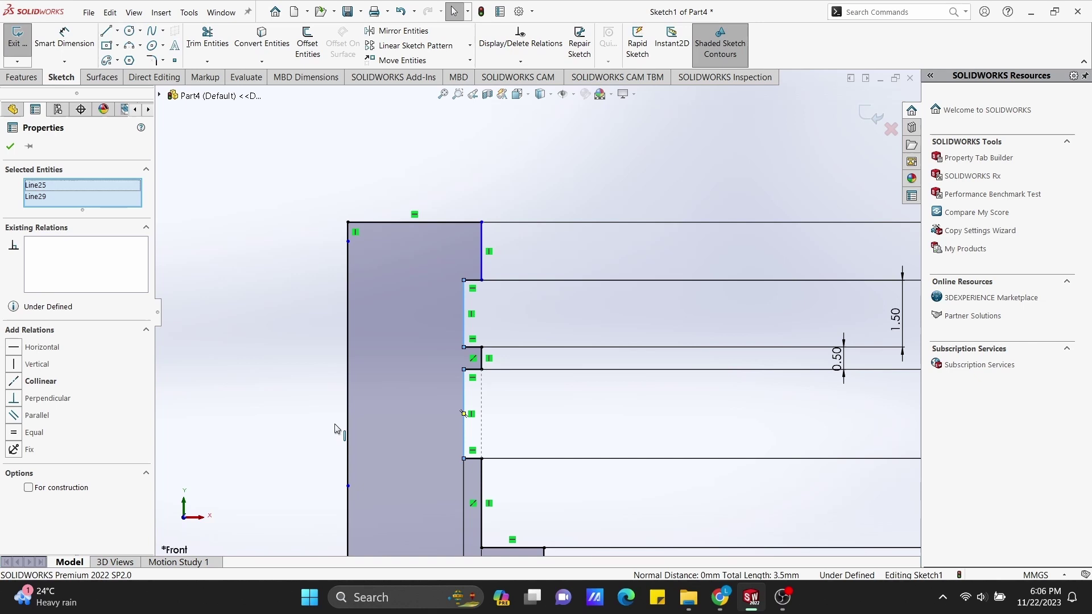
{"action": "left_click", "coordinate": [15, 382]}
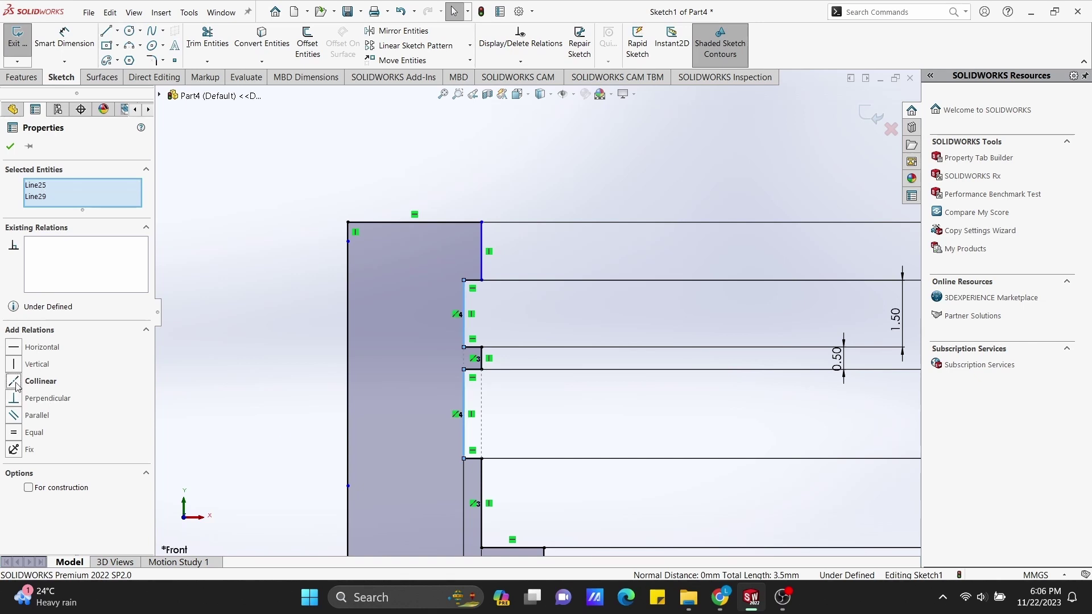
{"action": "left_click", "coordinate": [609, 187]}
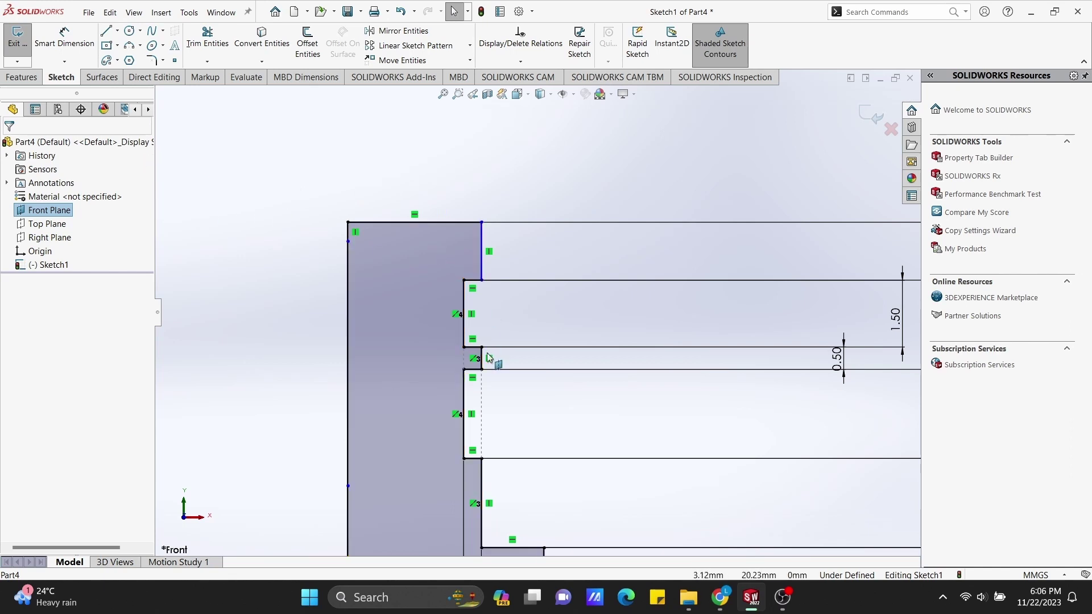
Dimension the top horizontal edge at 3.00 mm and zoom out to the whole sketch.
{"action": "left_click", "coordinate": [89, 60]}
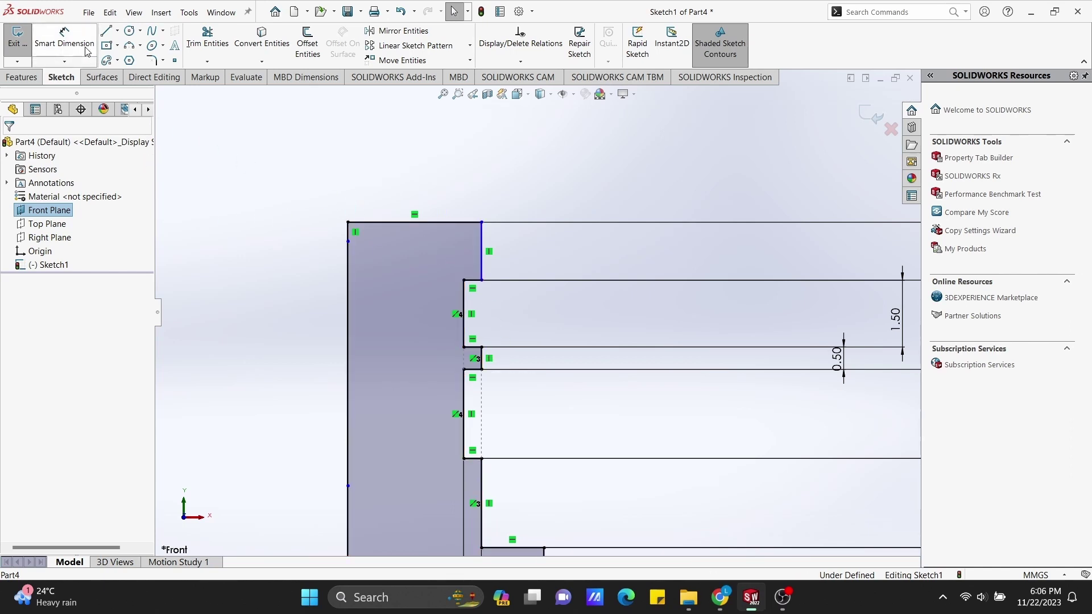
{"action": "left_click", "coordinate": [419, 222]}
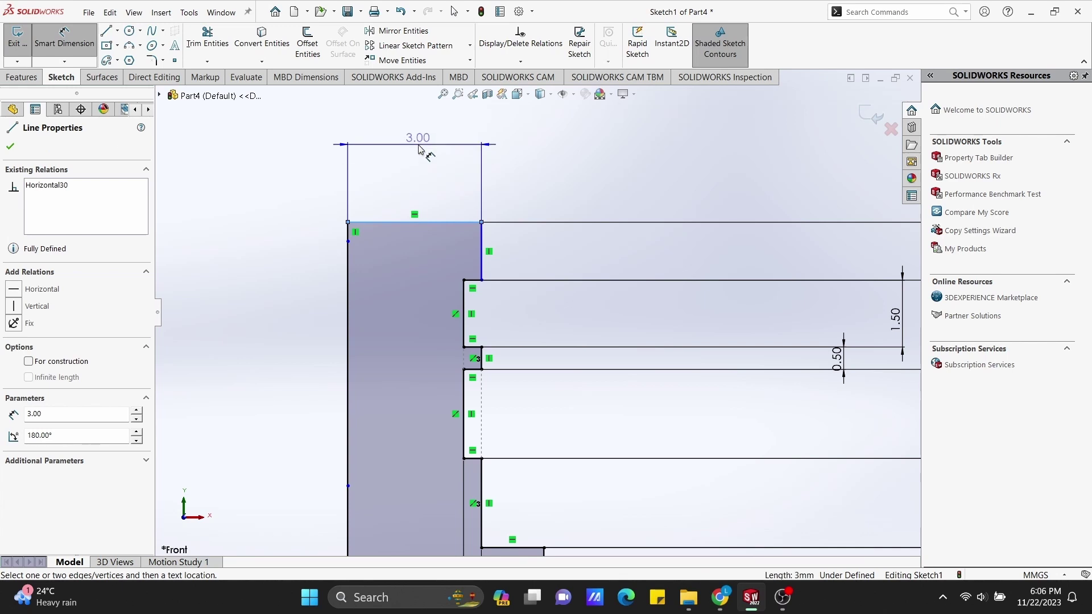
{"action": "left_click", "coordinate": [424, 141]}
{"action": "left_click", "coordinate": [370, 126]}
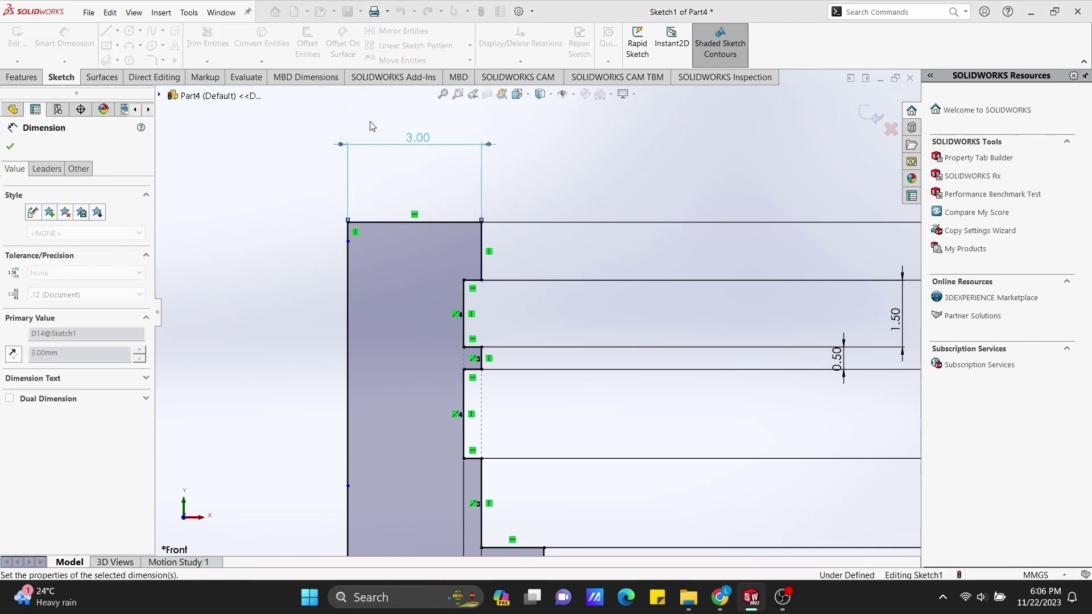
{"action": "scroll", "coordinate": [586, 384], "scroll_direction": "up", "scroll_amount": 2}
{"action": "scroll", "coordinate": [593, 393], "scroll_direction": "up", "scroll_amount": 1}
{"action": "scroll", "coordinate": [593, 393], "scroll_direction": "up", "scroll_amount": 2}
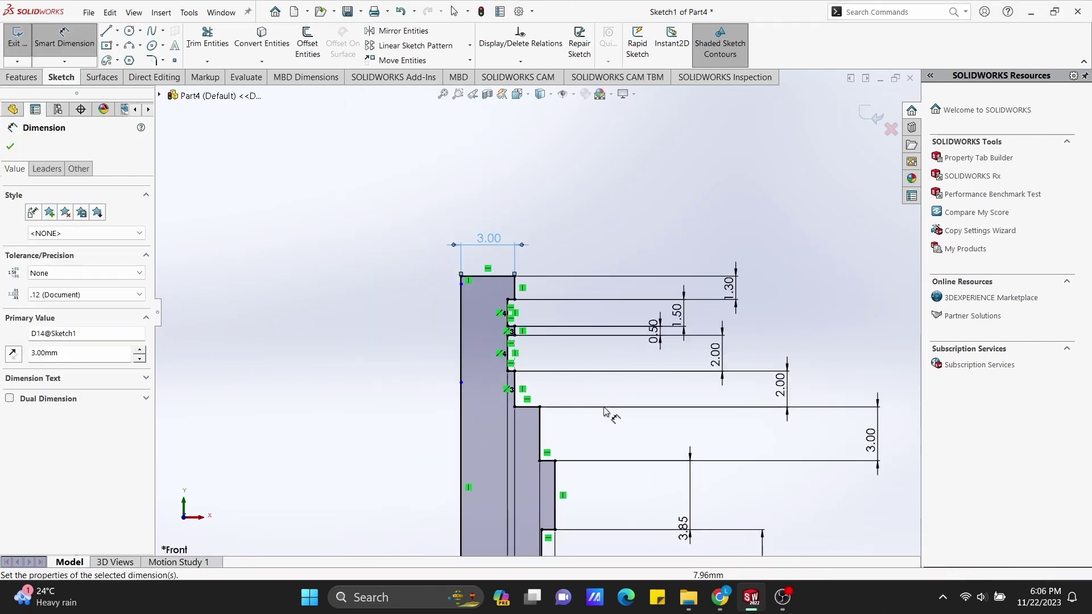
{"action": "scroll", "coordinate": [600, 341], "scroll_direction": "up", "scroll_amount": 1}
{"action": "scroll", "coordinate": [572, 250], "scroll_direction": "up", "scroll_amount": 1}
{"action": "scroll", "coordinate": [579, 265], "scroll_direction": "up", "scroll_amount": 1}
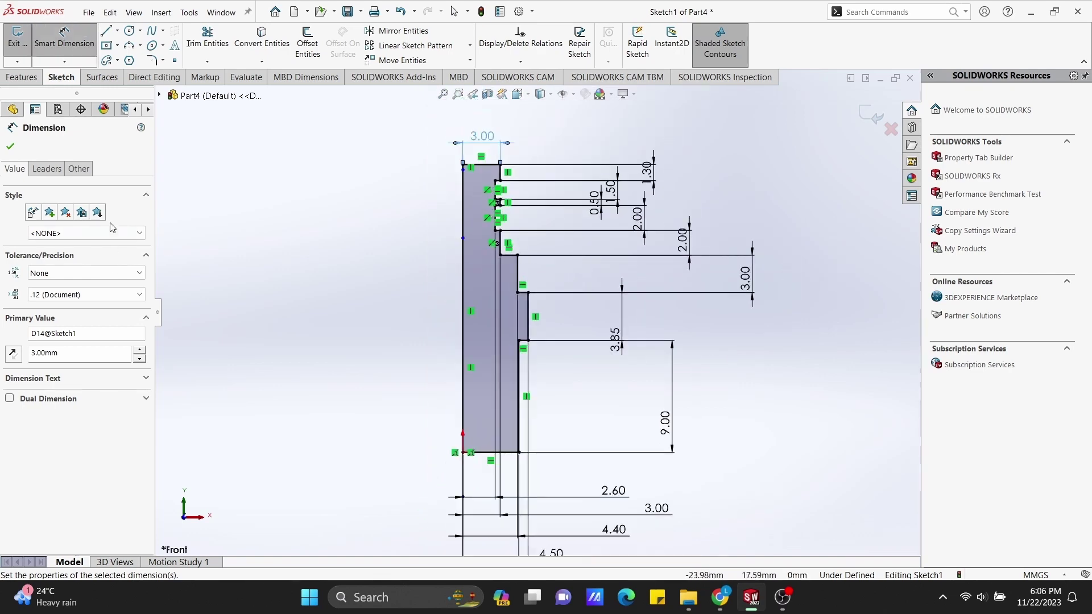
{"action": "left_click", "coordinate": [21, 77]}
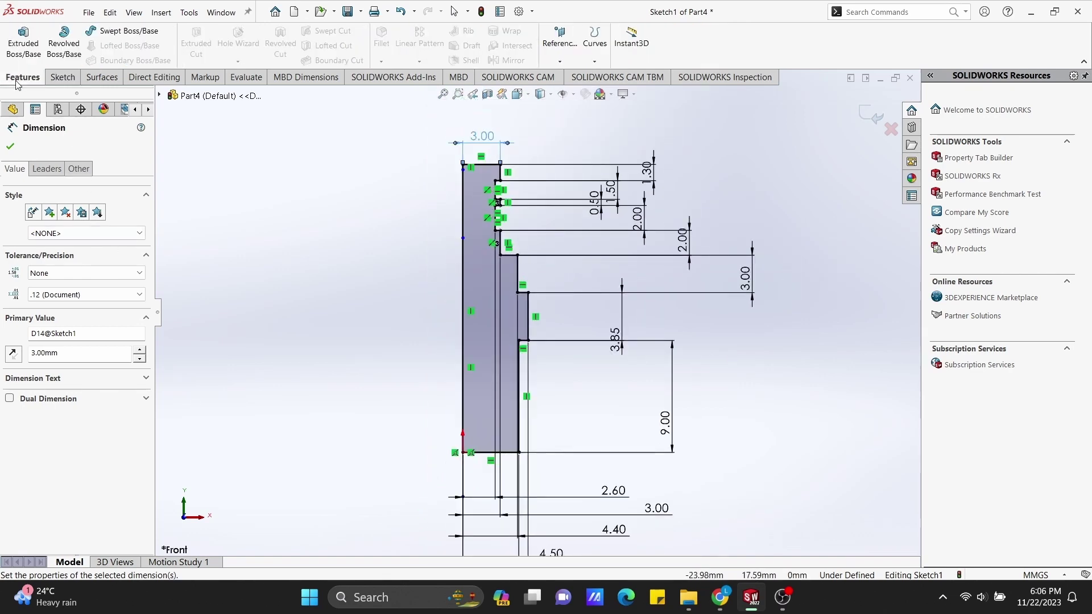
Revolve the stepped profile 360° about centerline Line1 into a solid shaft.
{"action": "left_click", "coordinate": [64, 43]}
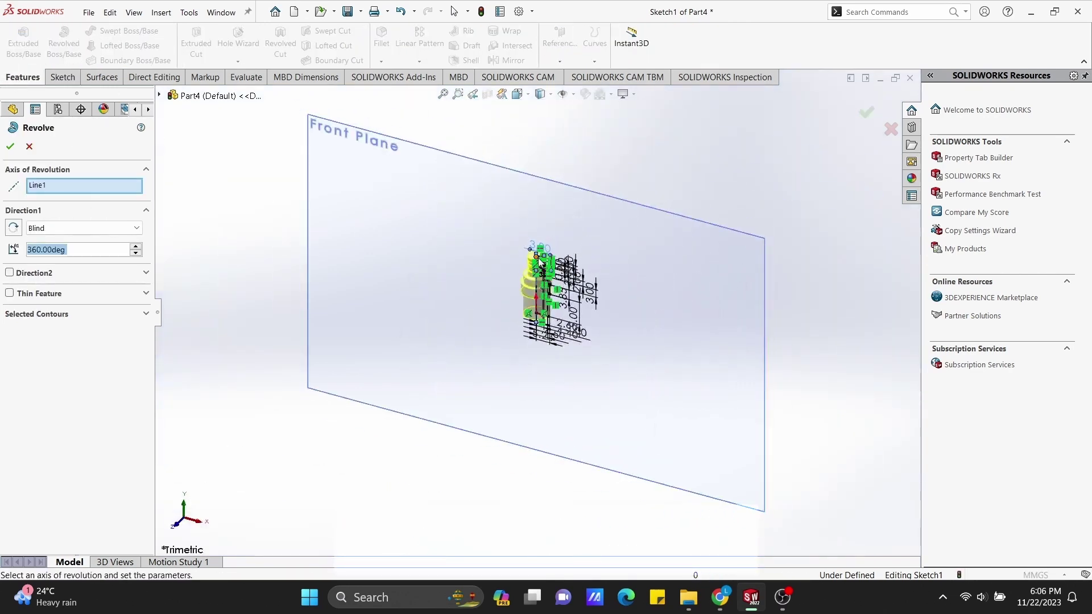
{"action": "scroll", "coordinate": [541, 263], "scroll_direction": "down", "scroll_amount": 8}
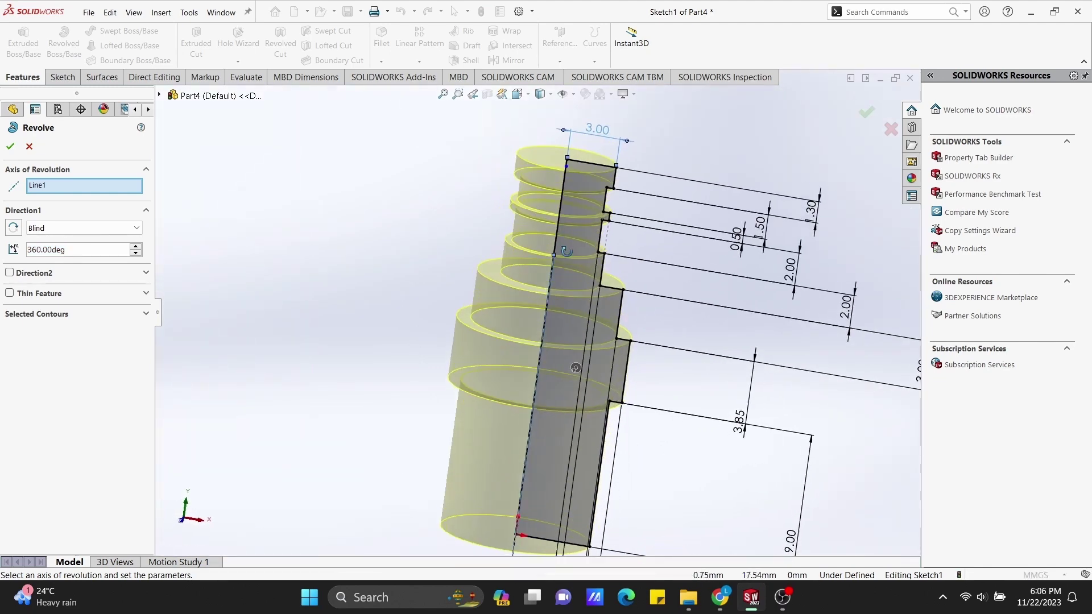
{"action": "scroll", "coordinate": [558, 285], "scroll_direction": "up", "scroll_amount": 2}
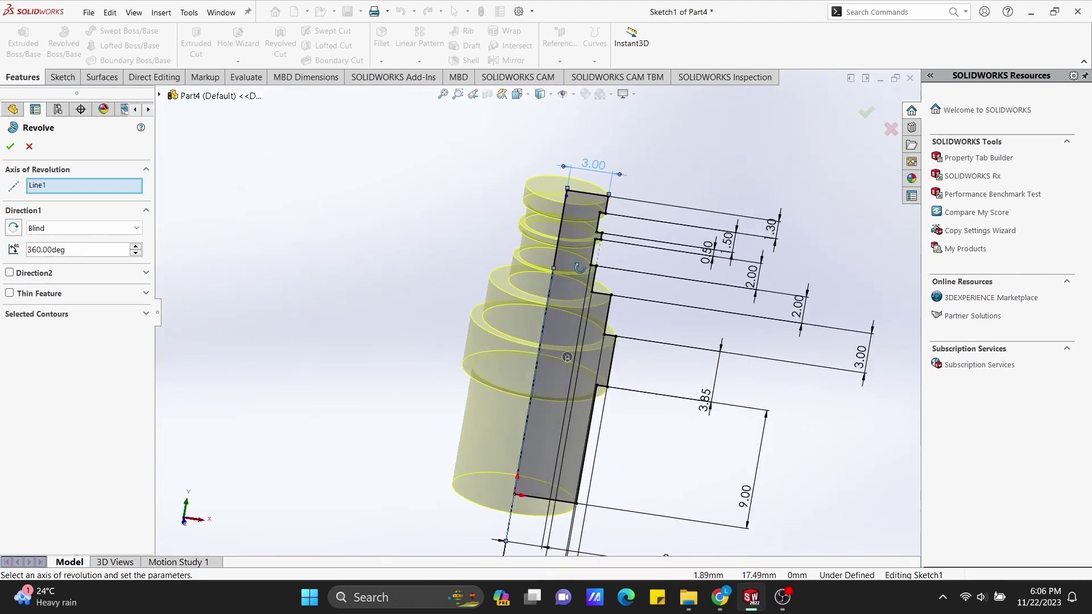
{"action": "left_click", "coordinate": [10, 146]}
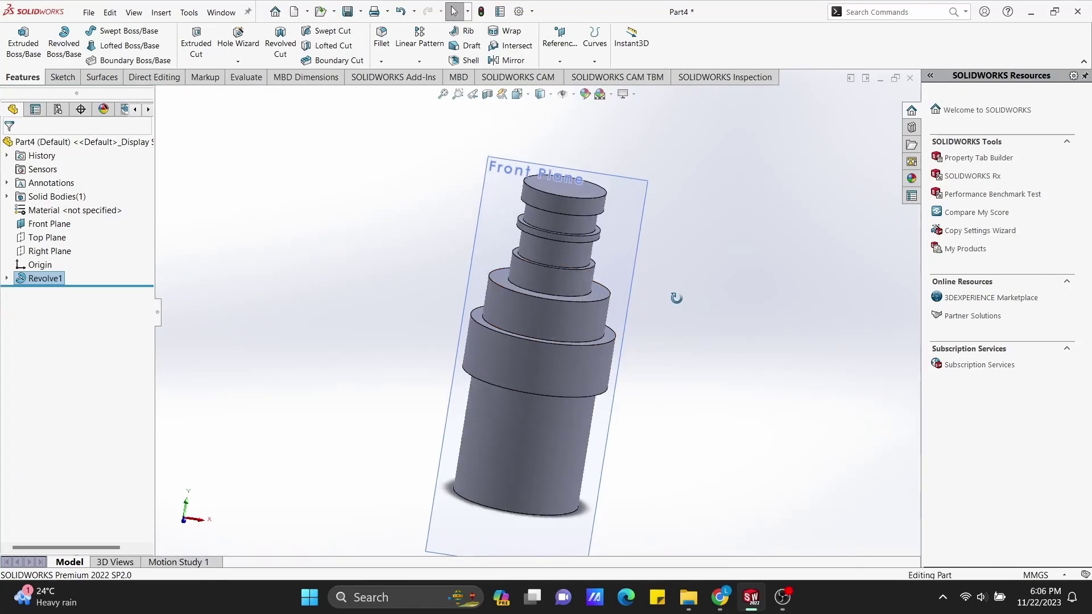
Orbit toward the front and hide the Front Plane.
{"action": "middle_click_drag", "start_coordinate": [657, 240], "coordinate": [625, 286]}
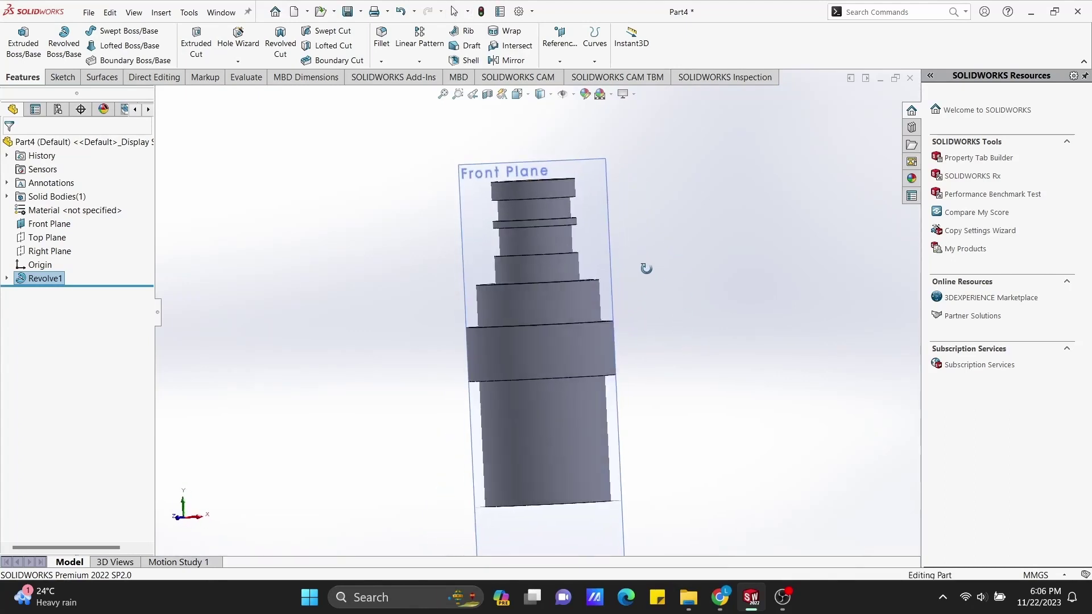
{"action": "right_click", "coordinate": [50, 224]}
{"action": "left_click", "coordinate": [77, 213]}
Orbit to inspect the stepped rings and top face, then bring up the Front Plane options.
{"action": "middle_click_drag", "start_coordinate": [666, 285], "coordinate": [695, 285]}
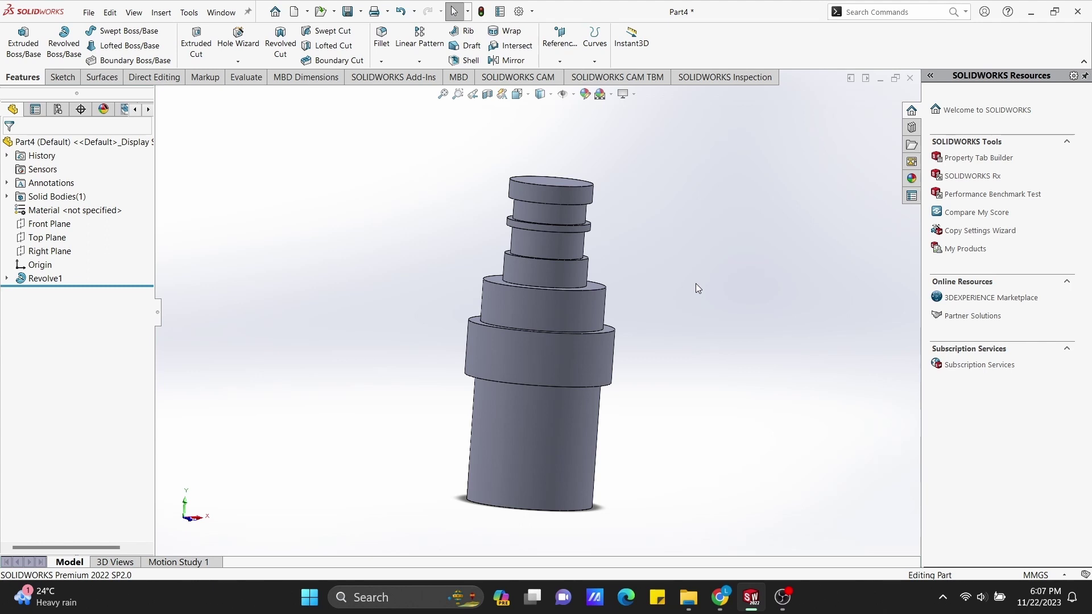
{"action": "scroll", "coordinate": [551, 184], "scroll_direction": "down", "scroll_amount": 3}
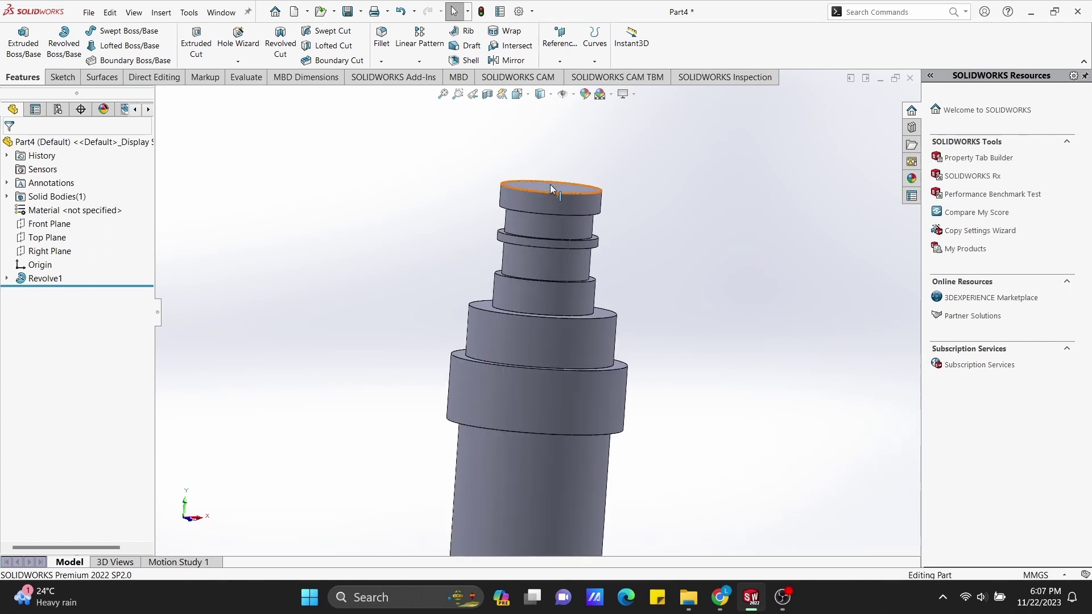
{"action": "middle_click_drag", "start_coordinate": [672, 270], "coordinate": [515, 237]}
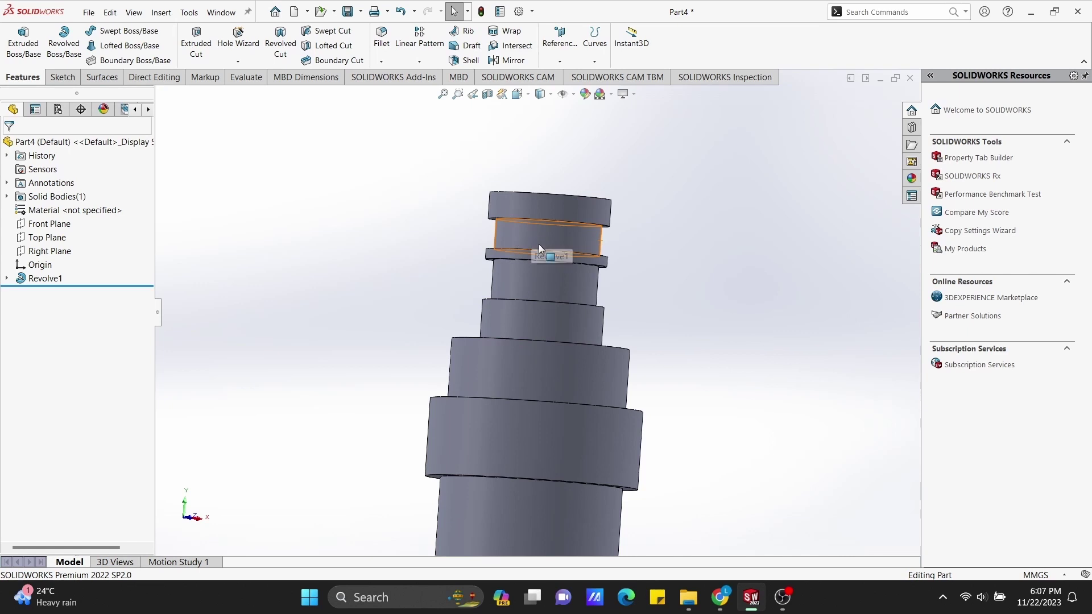
{"action": "mouse_move", "coordinate": [675, 243]}
{"action": "middle_mouse_down"}
{"action": "mouse_move", "coordinate": [676, 261]}
{"action": "mouse_move", "coordinate": [573, 243]}
{"action": "middle_mouse_up"}
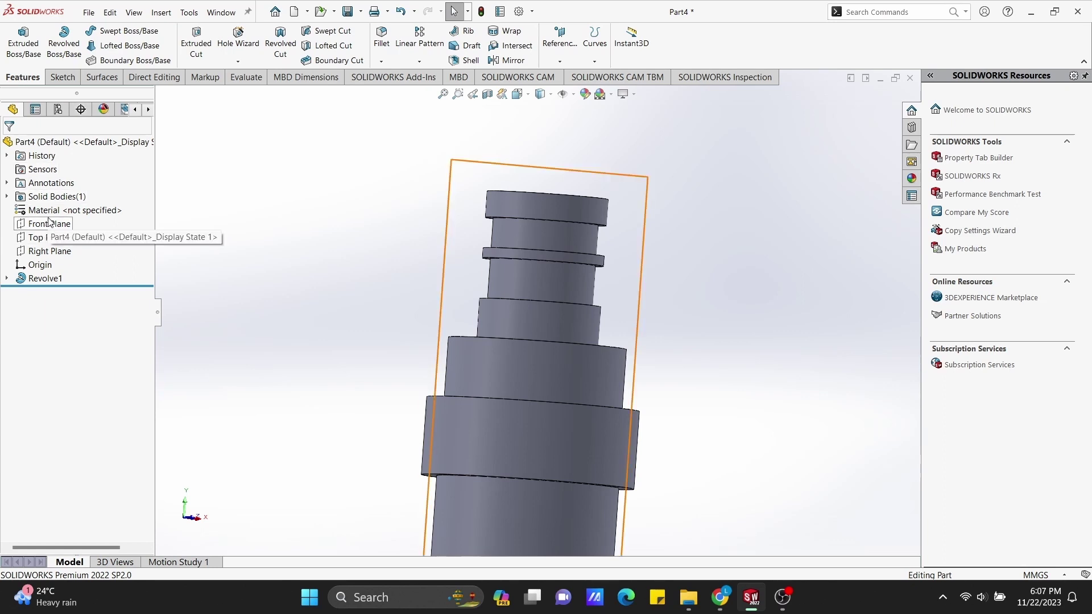
{"action": "middle_click_drag", "start_coordinate": [674, 272], "coordinate": [677, 319]}
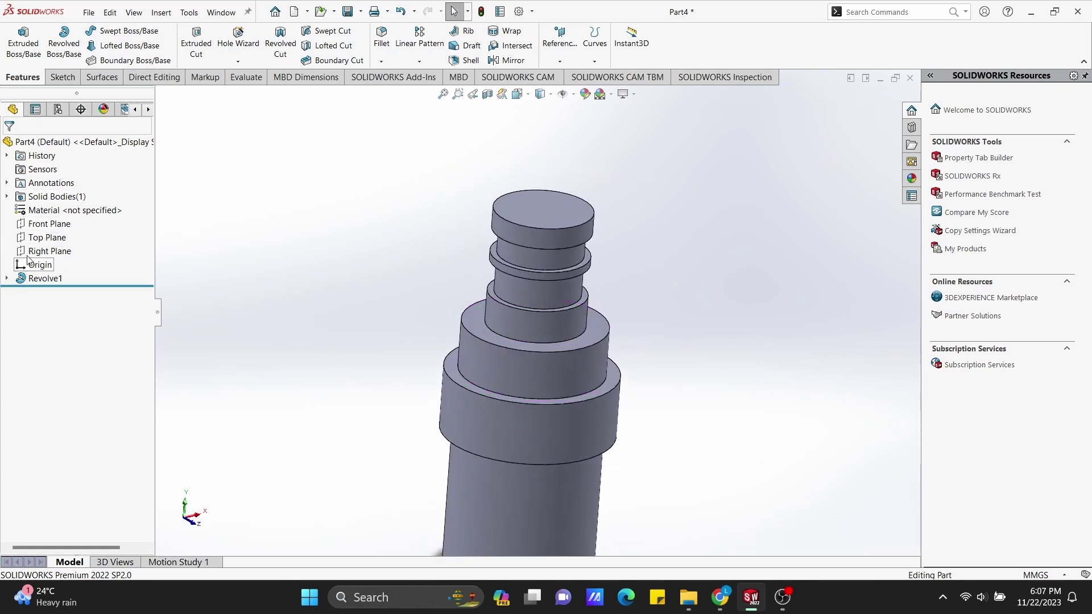
{"action": "right_click", "coordinate": [49, 225]}
{"action": "key", "text": "Escape"}
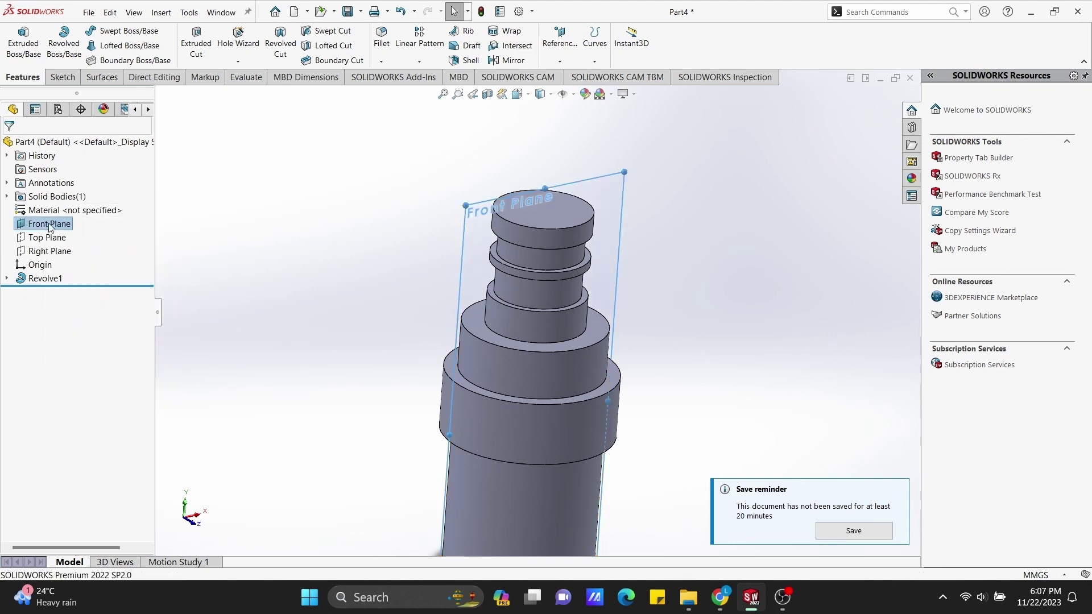
{"action": "right_click", "coordinate": [52, 225]}
Start a Front Plane sketch, then delete the empty sketch and save with rebuild.
{"action": "left_click", "coordinate": [62, 212]}
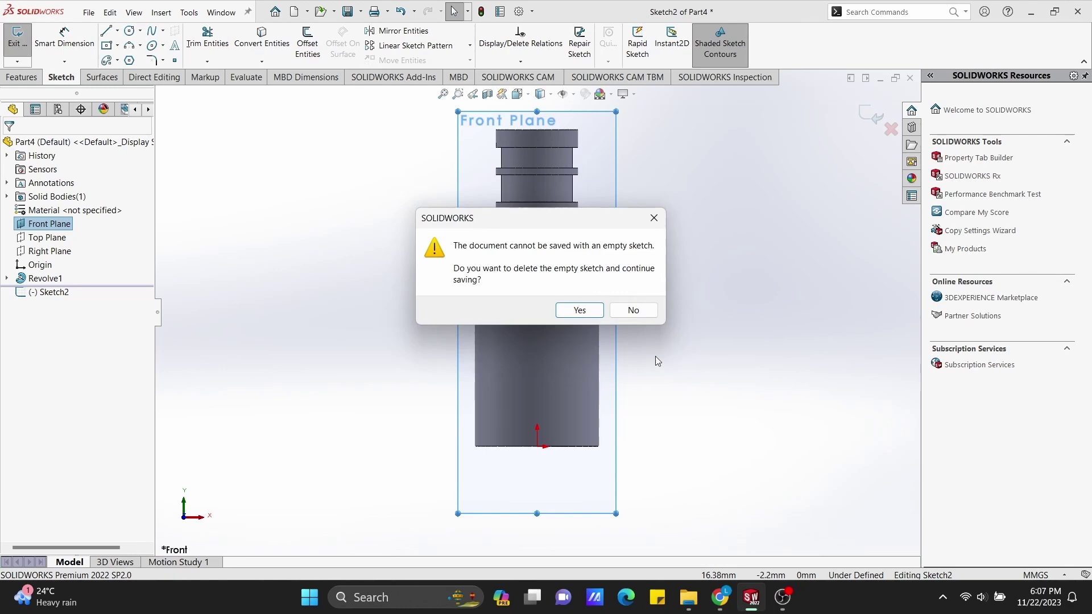
{"action": "left_click", "coordinate": [653, 219]}
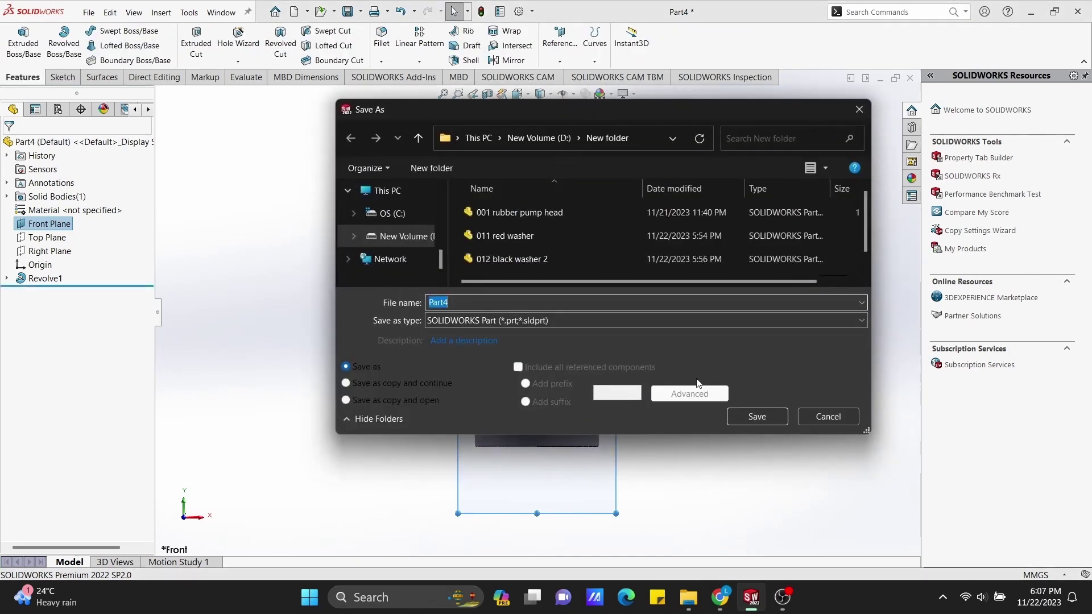
{"action": "left_click", "coordinate": [757, 416]}
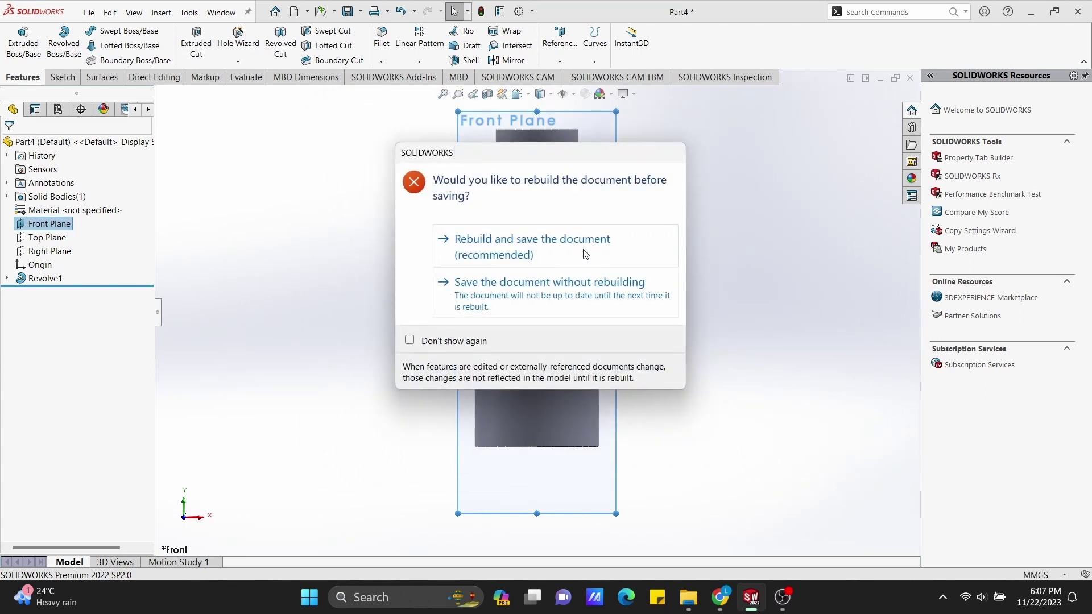
{"action": "left_click", "coordinate": [585, 254]}
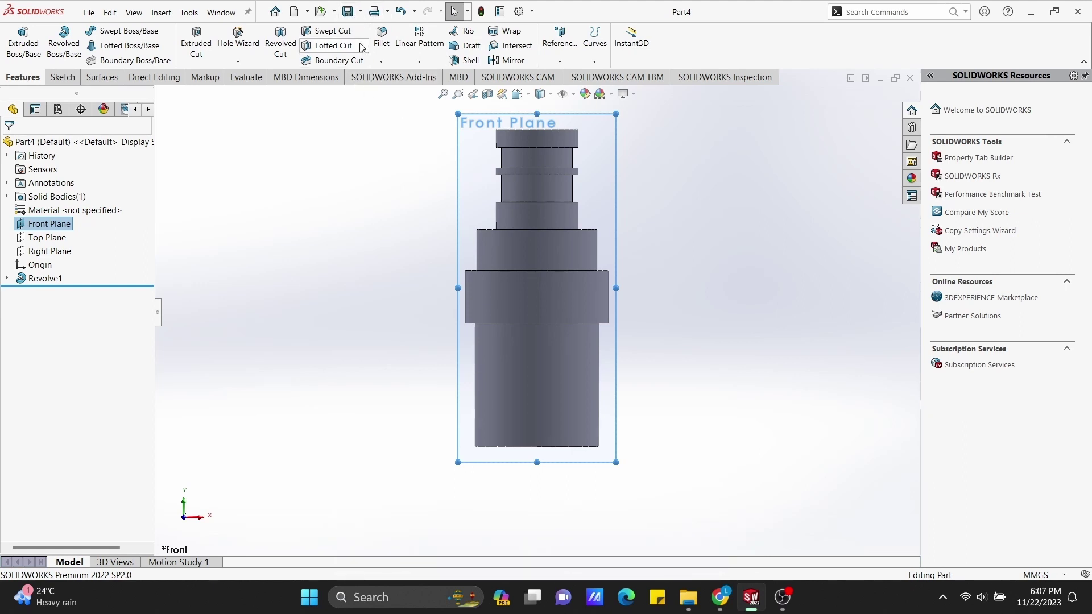
Save the part under the new name '014 nozzle'.
{"action": "left_click", "coordinate": [361, 17]}
{"action": "left_click", "coordinate": [371, 42]}
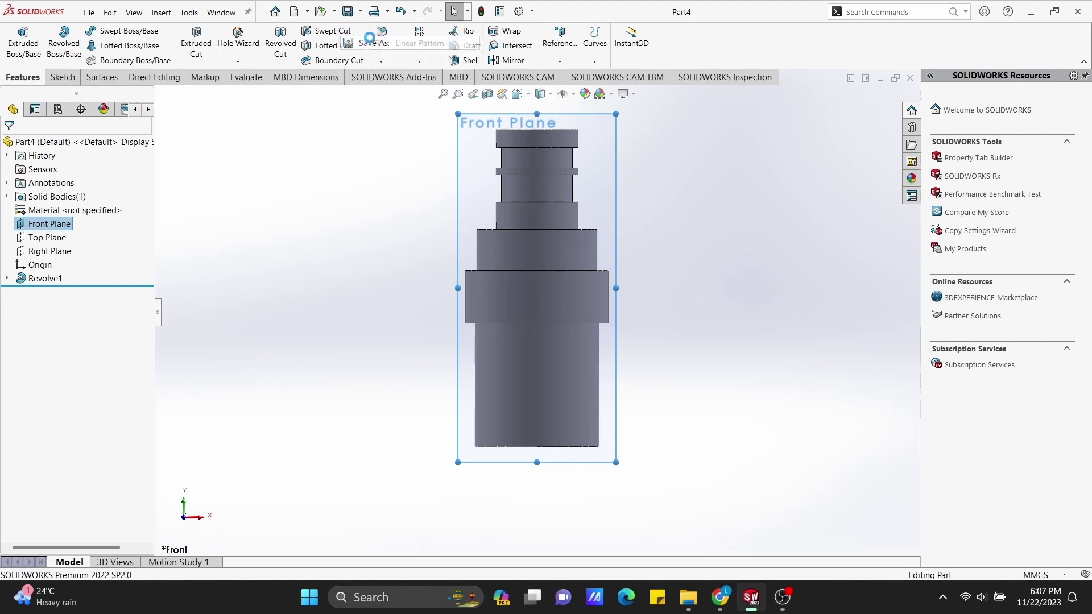
{"action": "scroll", "coordinate": [554, 224], "scroll_direction": "down", "scroll_amount": 2}
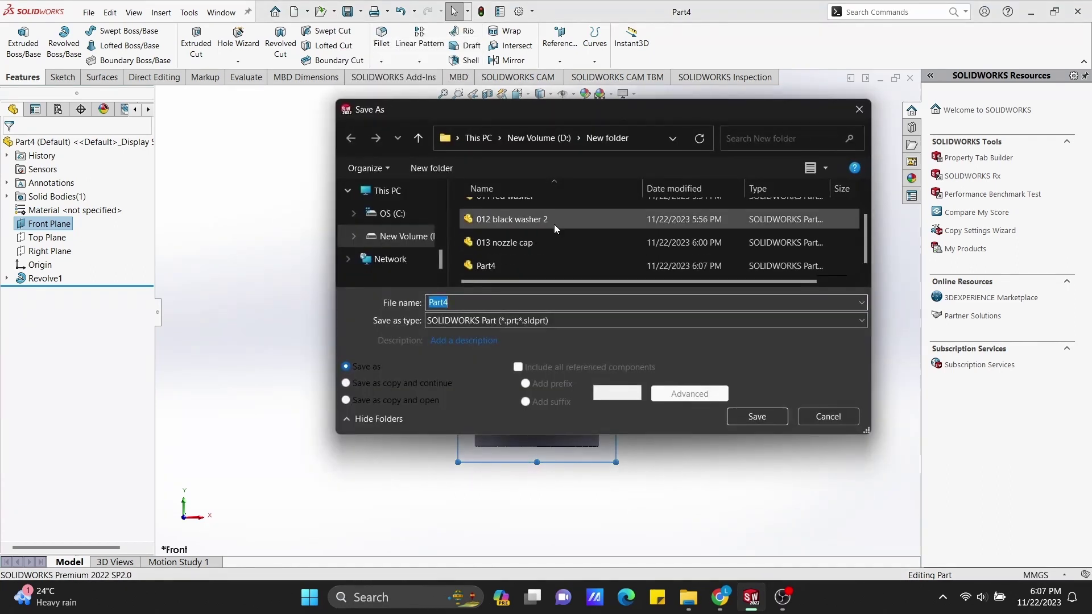
{"action": "left_click", "coordinate": [527, 264]}
{"action": "double_click", "coordinate": [526, 303]}
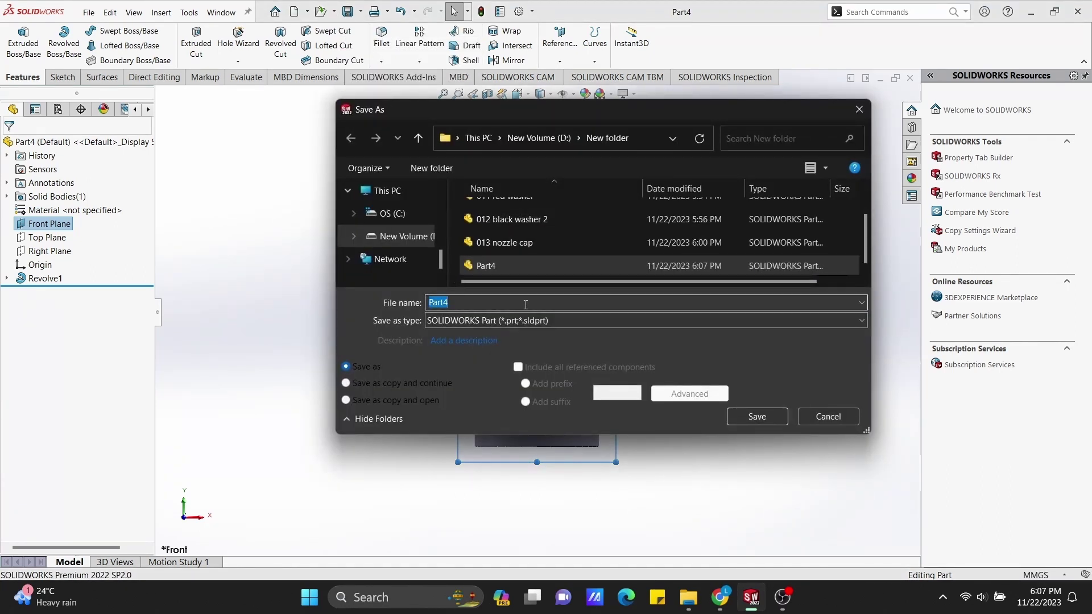
{"action": "type", "text": "01"}
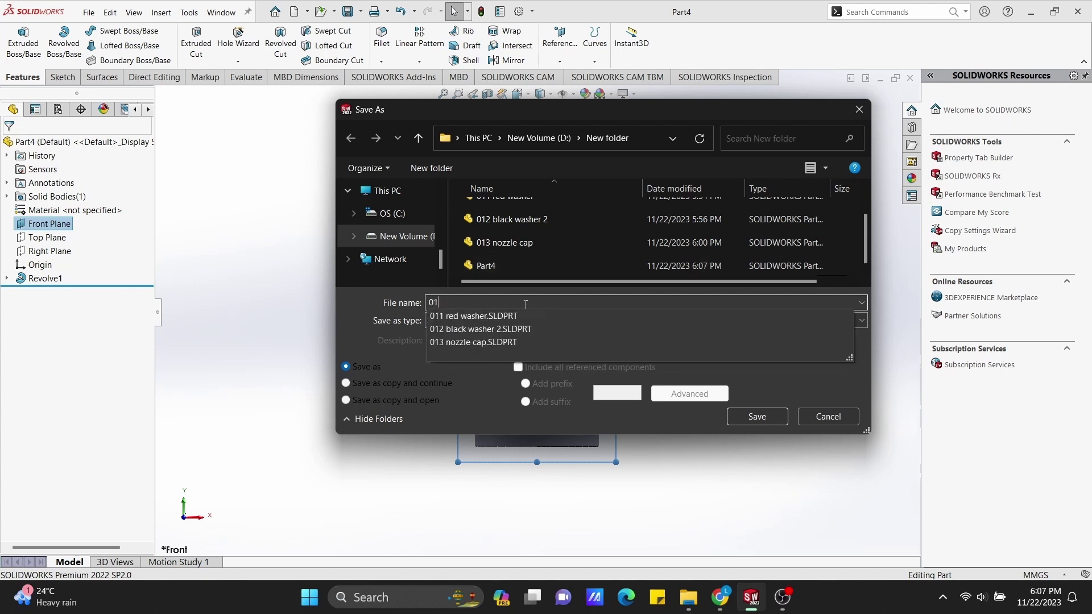
{"action": "type", "text": "4 nozzle"}
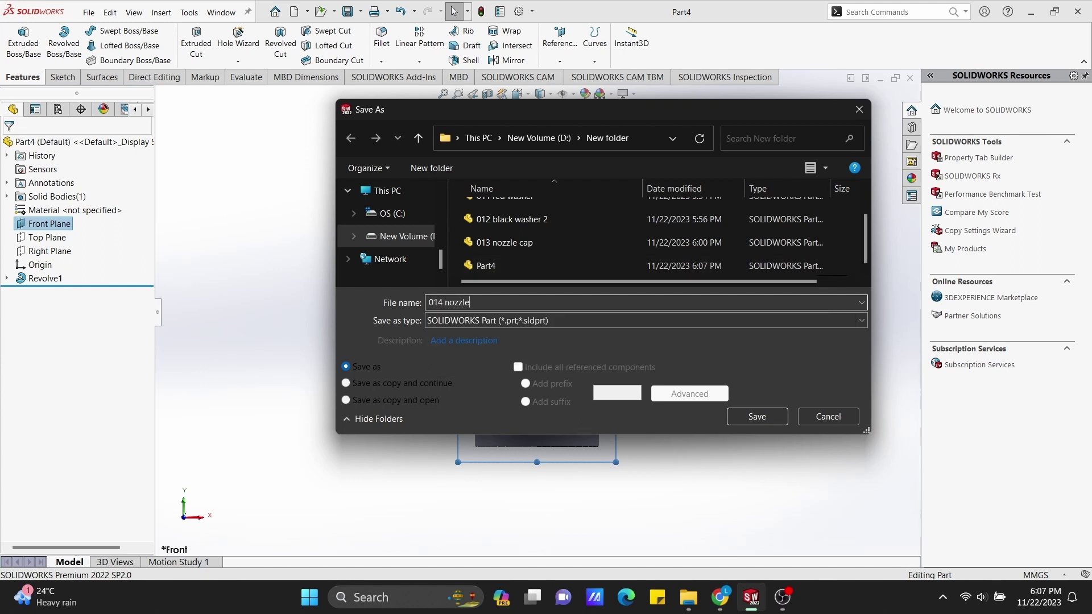
{"action": "key", "text": "Return"}
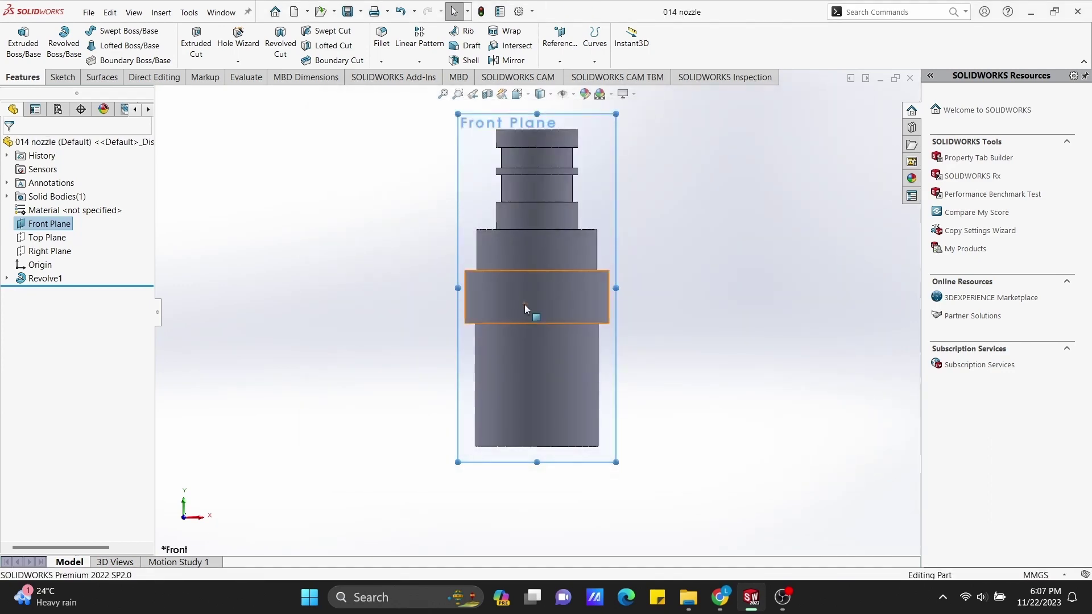
Show the nozzle as Hidden Lines Removed and switch to the Front view.
{"action": "scroll", "coordinate": [624, 176], "scroll_direction": "down", "scroll_amount": 3}
{"action": "scroll", "coordinate": [624, 176], "scroll_direction": "up", "scroll_amount": 2}
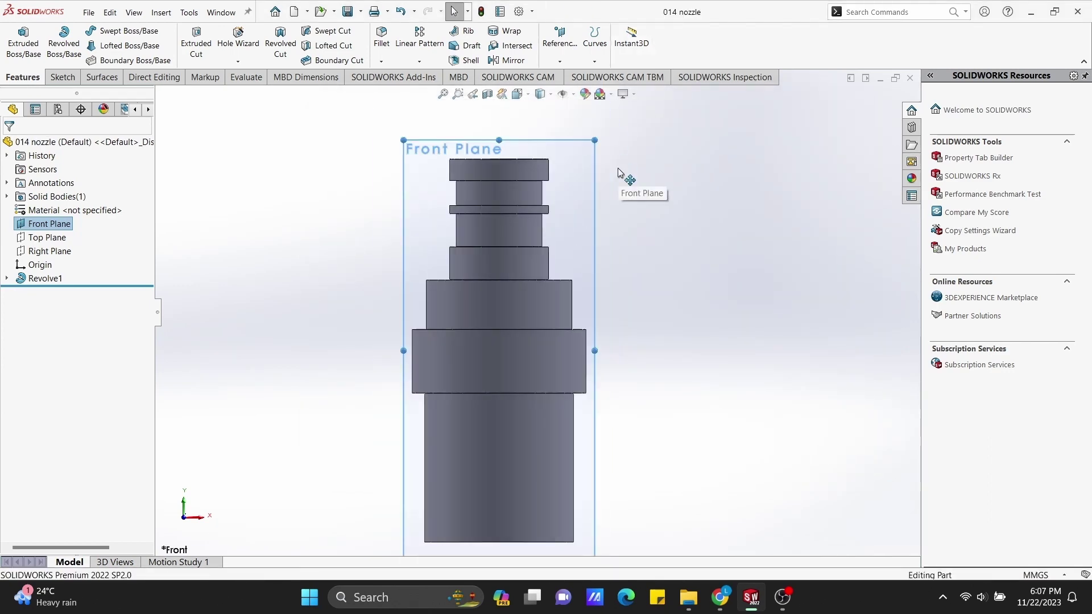
{"action": "left_click", "coordinate": [551, 95]}
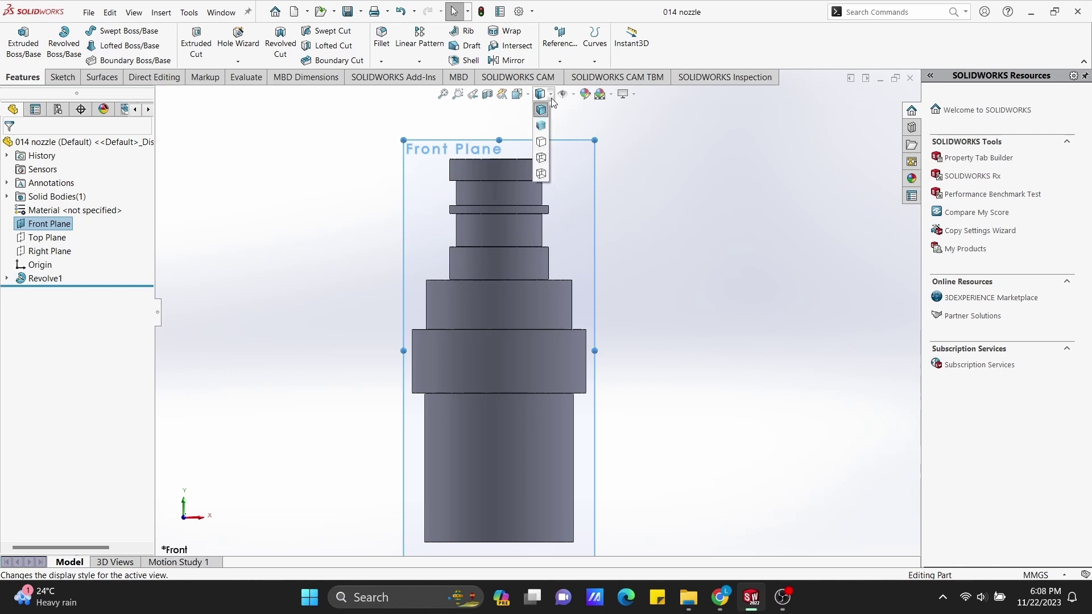
{"action": "left_click", "coordinate": [542, 142]}
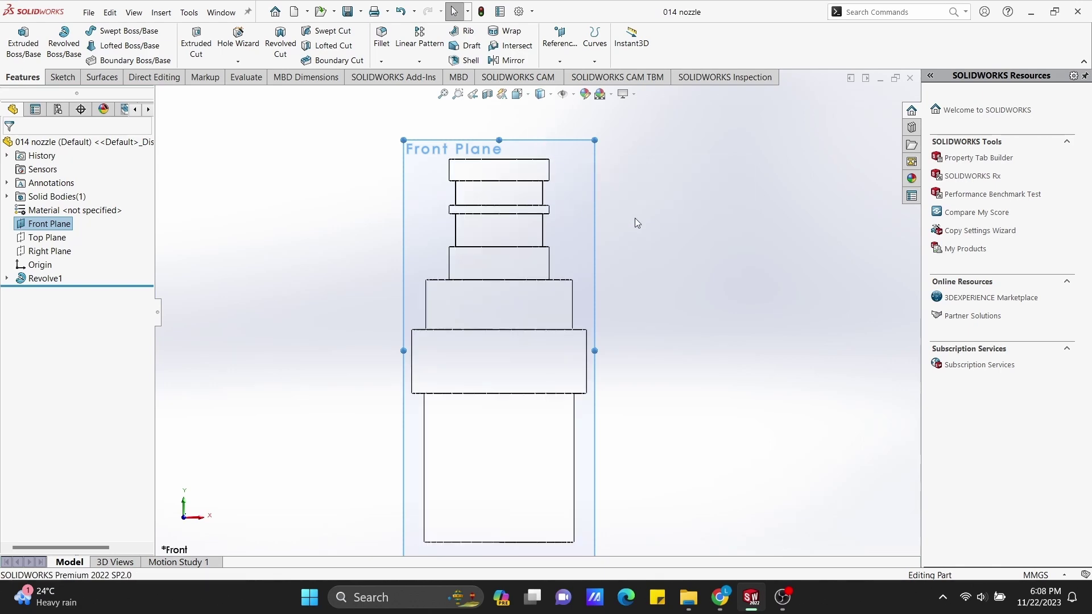
{"action": "middle_click_drag", "start_coordinate": [635, 219], "coordinate": [639, 226]}
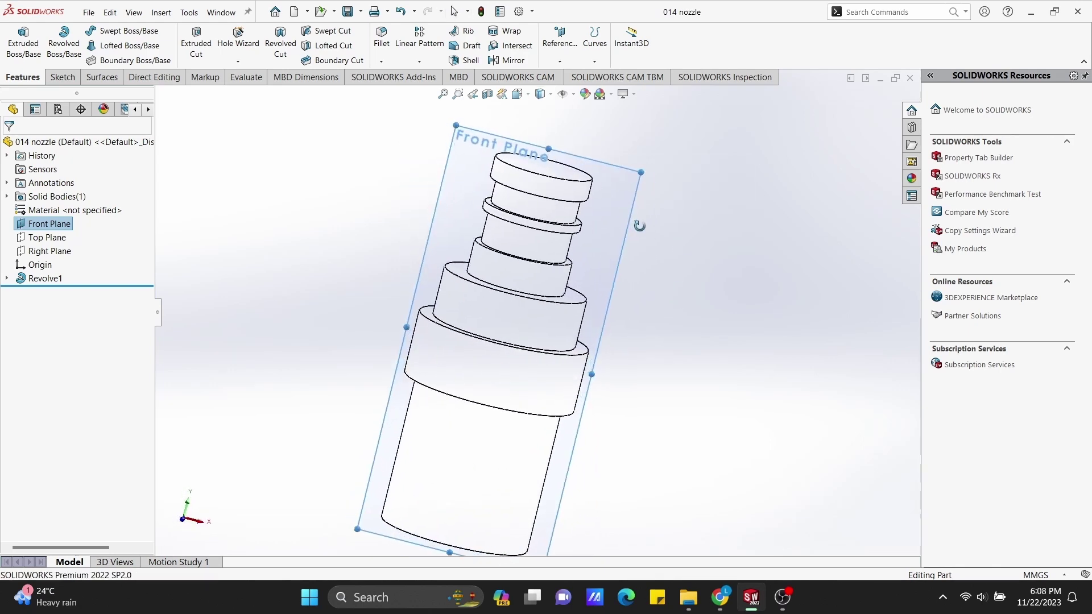
{"action": "left_click", "coordinate": [517, 95]}
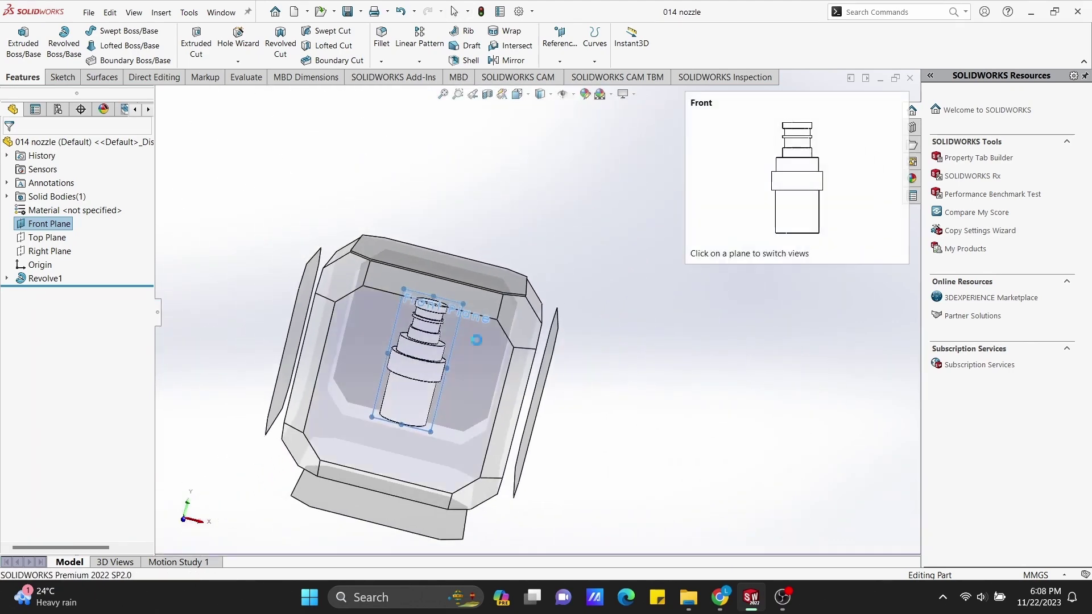
{"action": "left_click", "coordinate": [476, 340]}
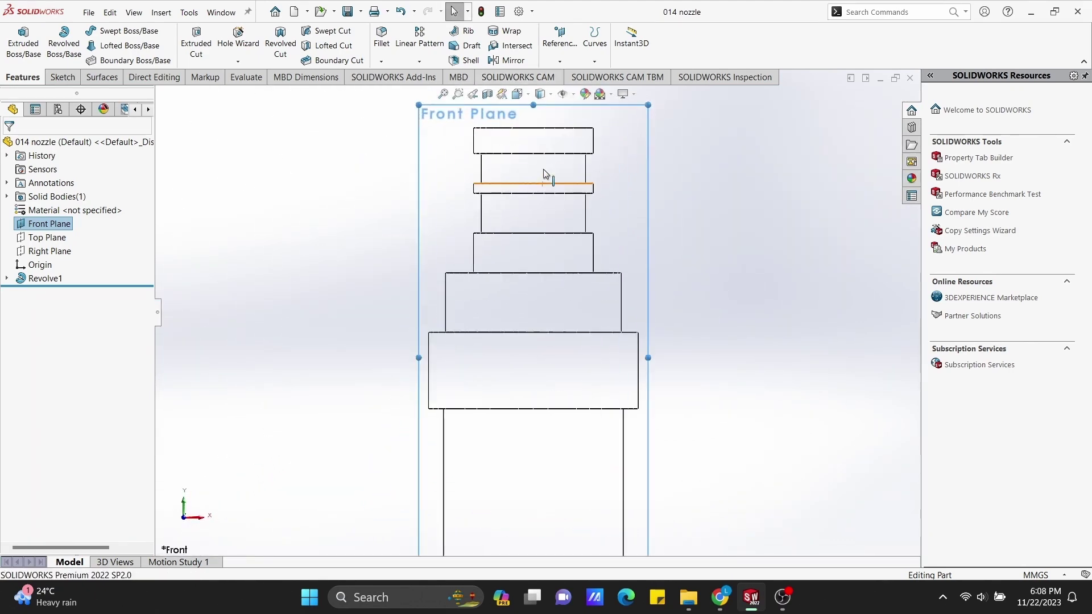
{"action": "left_click", "coordinate": [59, 78]}
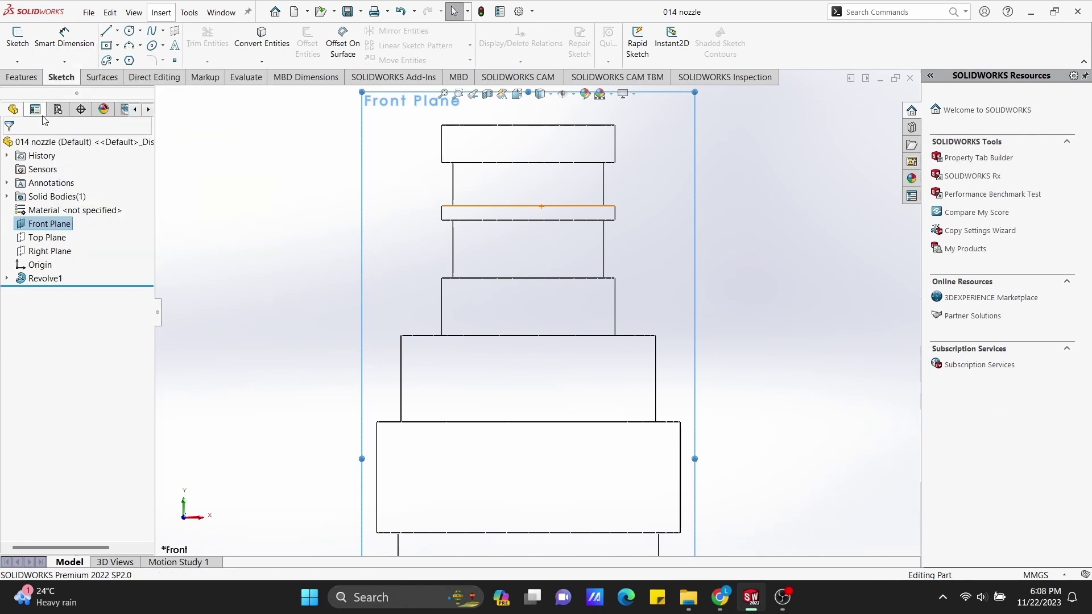
Start a Front Plane sketch with crossing vertical and horizontal centerlines on the upper neck.
{"action": "right_click", "coordinate": [45, 224]}
{"action": "left_click", "coordinate": [52, 208]}
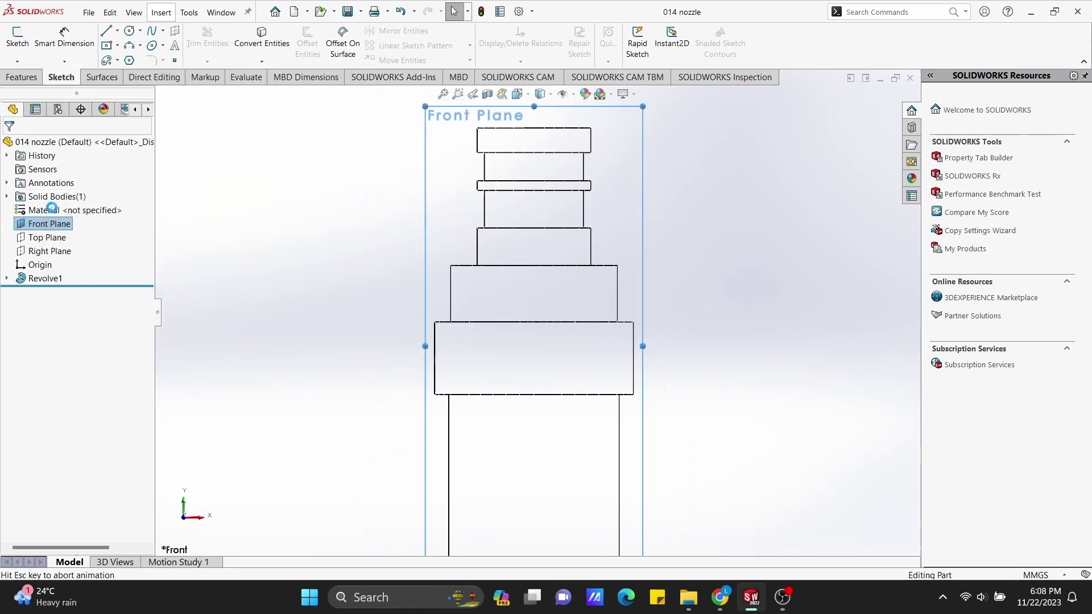
{"action": "left_click", "coordinate": [117, 31]}
{"action": "left_click", "coordinate": [137, 56]}
{"action": "scroll", "coordinate": [512, 185], "scroll_direction": "down", "scroll_amount": 1}
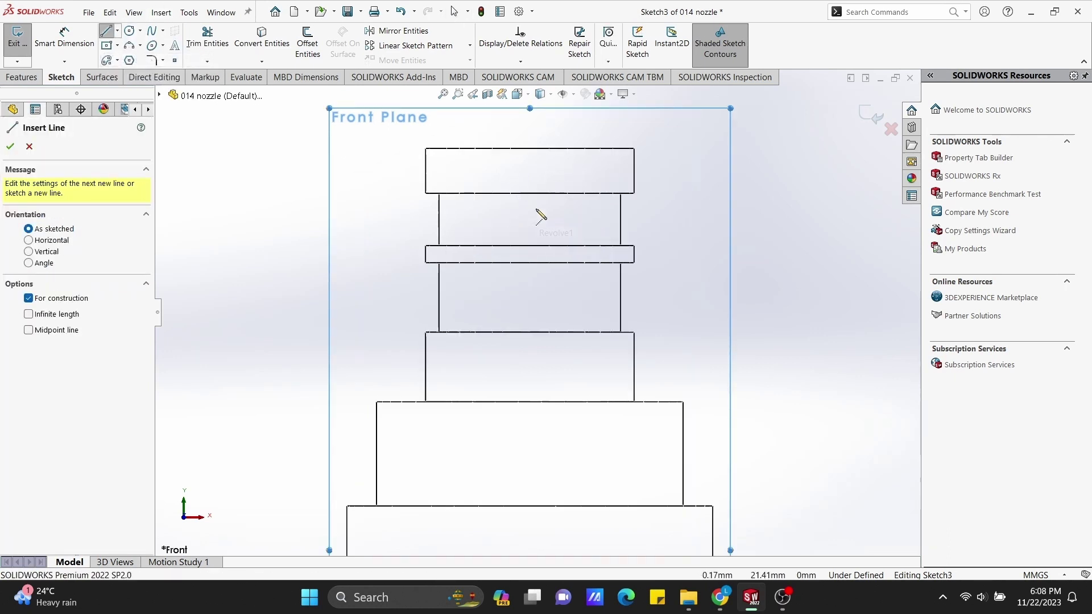
{"action": "left_click", "coordinate": [529, 172]}
{"action": "left_click", "coordinate": [532, 279]}
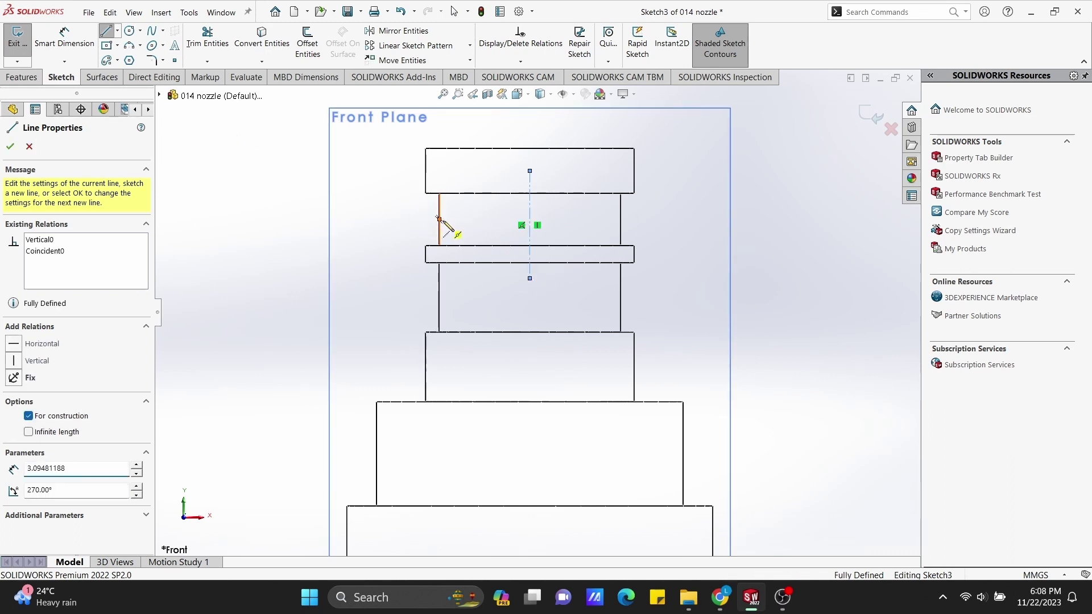
{"action": "left_click", "coordinate": [439, 219]}
{"action": "left_click", "coordinate": [620, 219]}
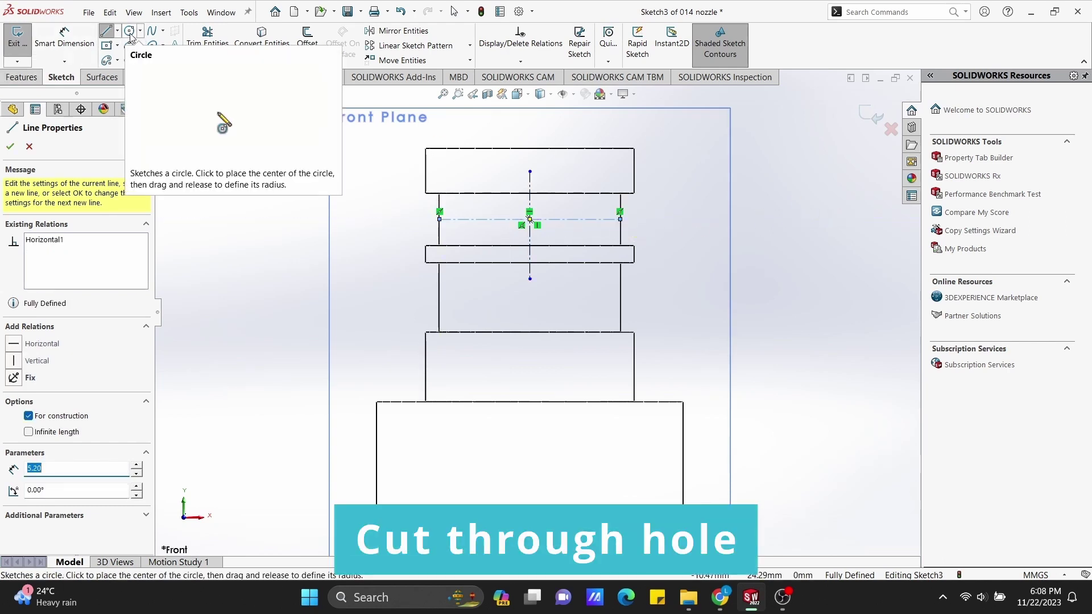
Draw a circle at the centerline intersection and dimension its diameter to 1.10 mm.
{"action": "left_click", "coordinate": [130, 30]}
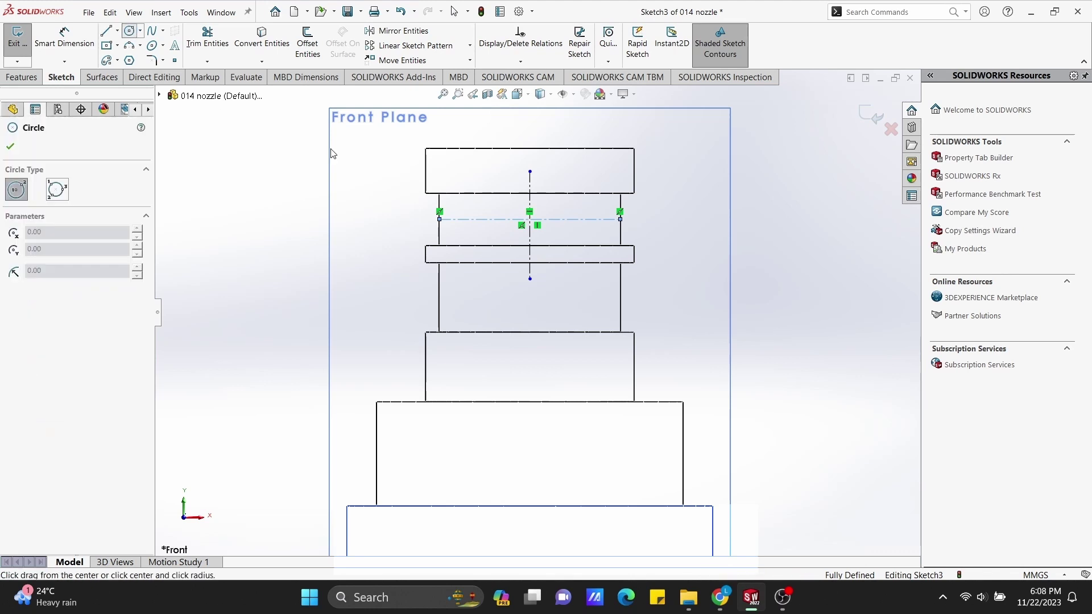
{"action": "scroll", "coordinate": [529, 239], "scroll_direction": "down", "scroll_amount": 3}
{"action": "left_click", "coordinate": [528, 256]}
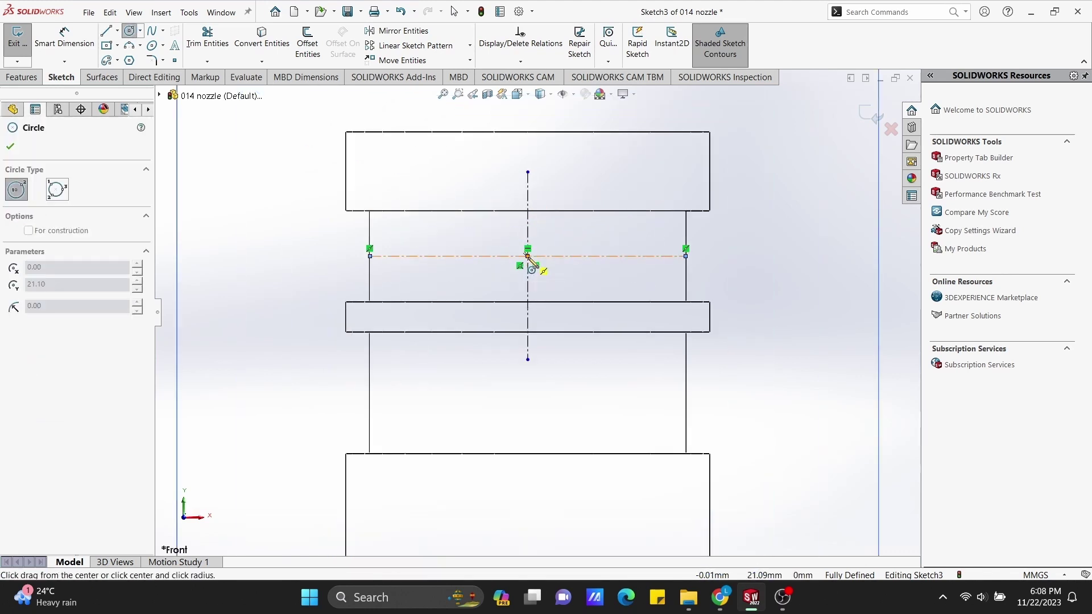
{"action": "left_click", "coordinate": [554, 280]}
{"action": "left_click", "coordinate": [64, 32]}
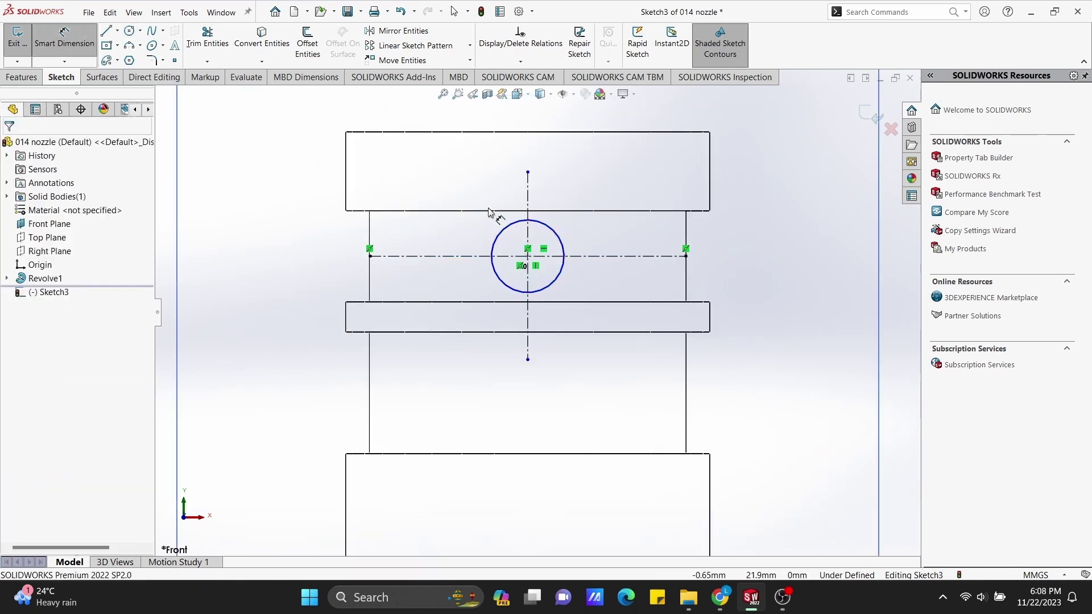
{"action": "left_click", "coordinate": [560, 238]}
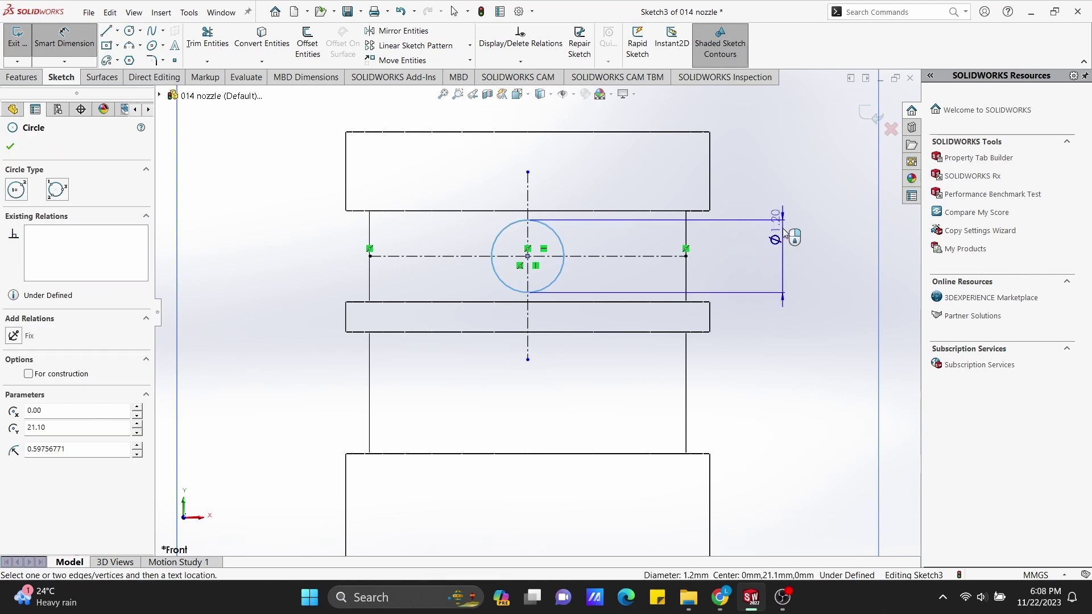
{"action": "left_click", "coordinate": [782, 227]}
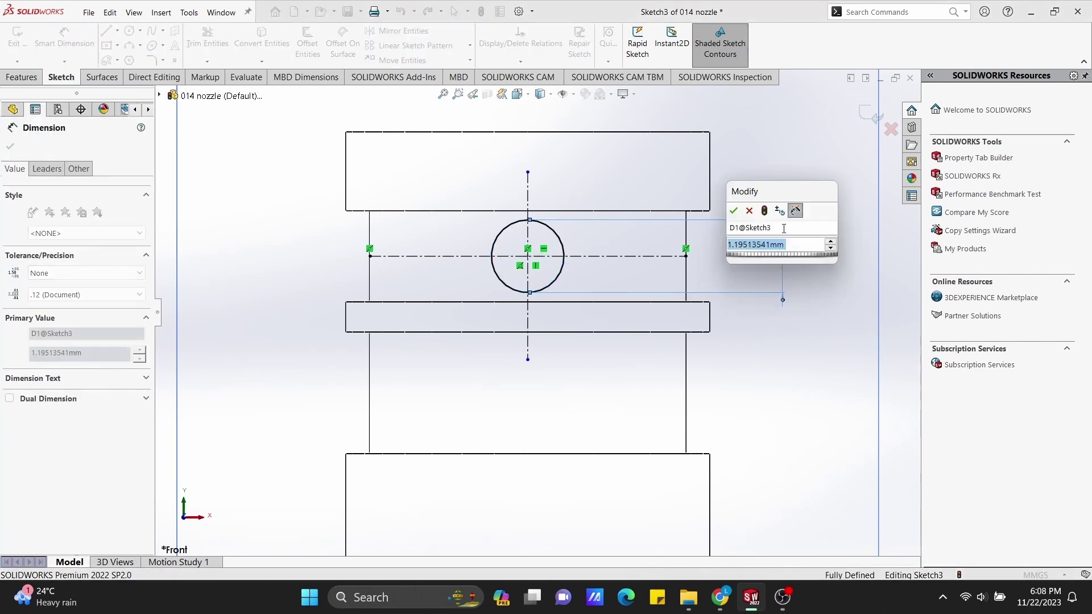
{"action": "type", "text": "1.1"}
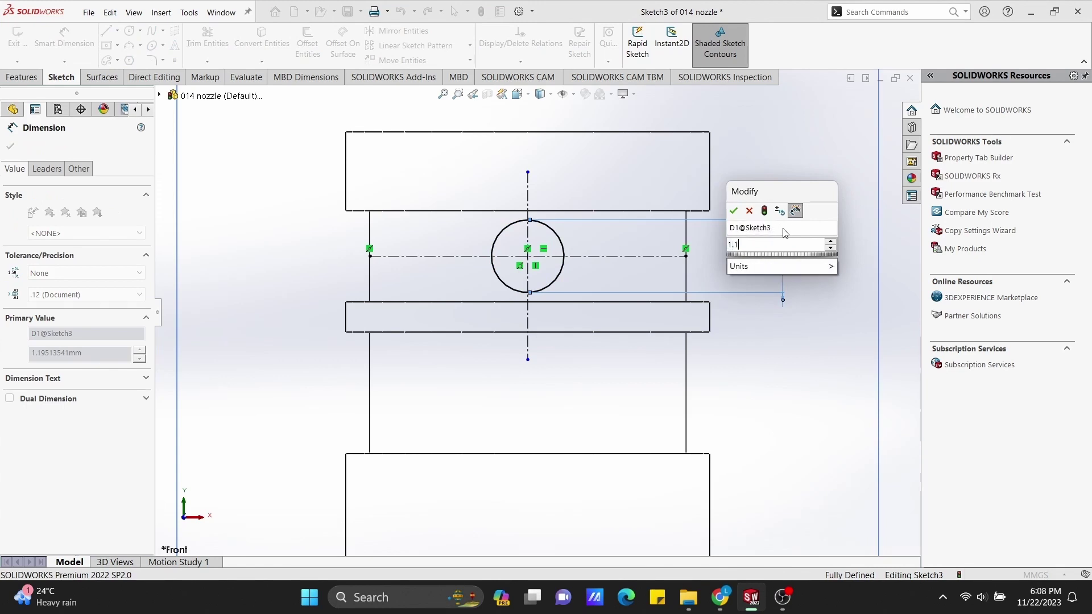
{"action": "key", "text": "Return"}
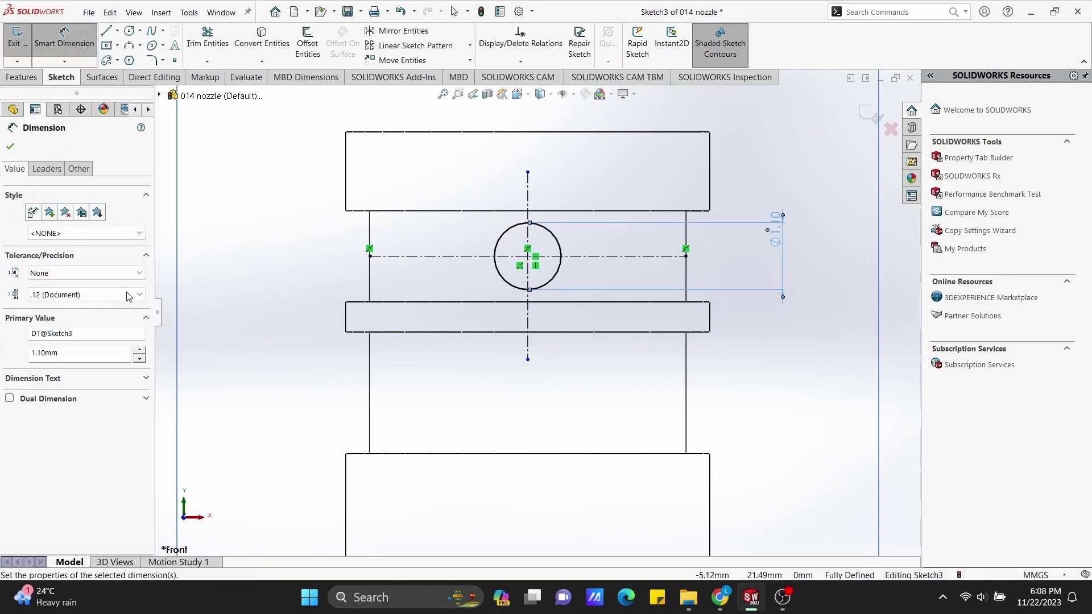
Launch Extruded Cut on Sketch3's 1.10 mm circle from the Features tab.
{"action": "left_click", "coordinate": [23, 78]}
{"action": "left_click", "coordinate": [189, 60]}
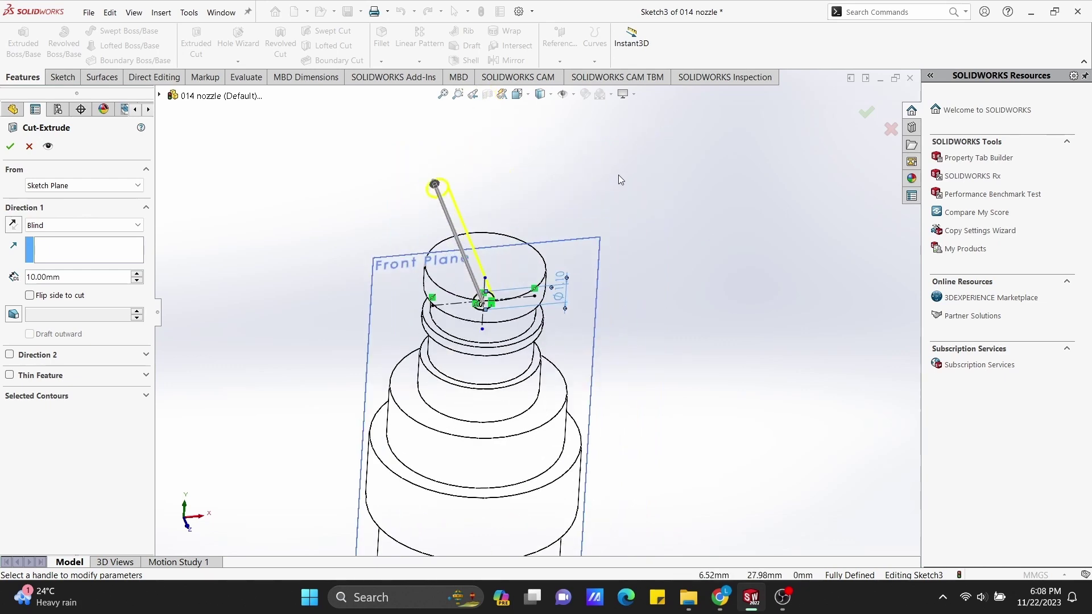
Set the cut to Mid Plane with 10 mm depth and apply the cross hole.
{"action": "middle_click_drag", "start_coordinate": [502, 245], "coordinate": [216, 160]}
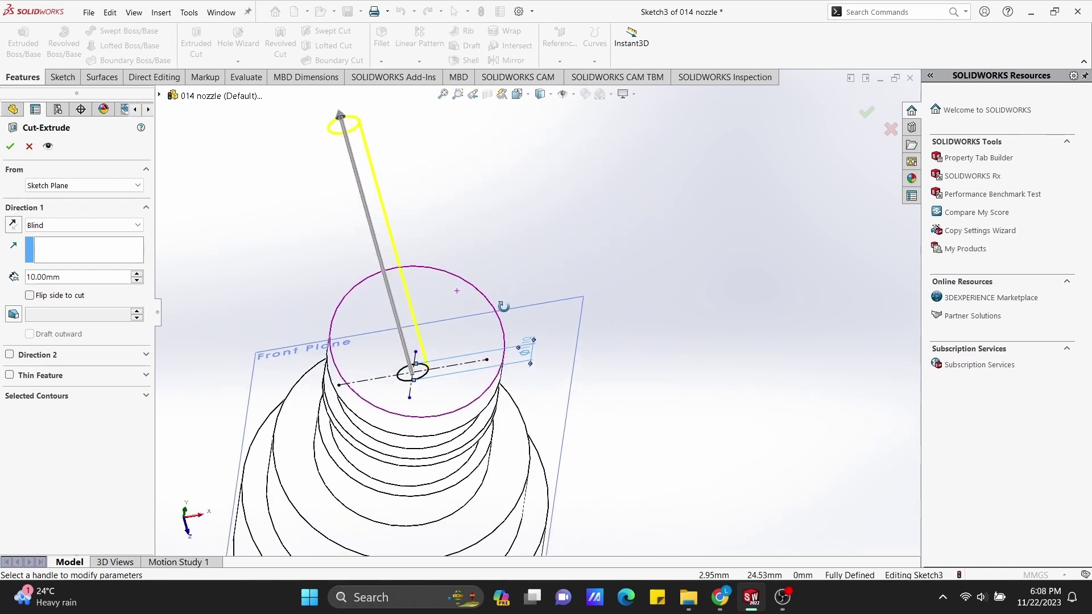
{"action": "left_click", "coordinate": [123, 227]}
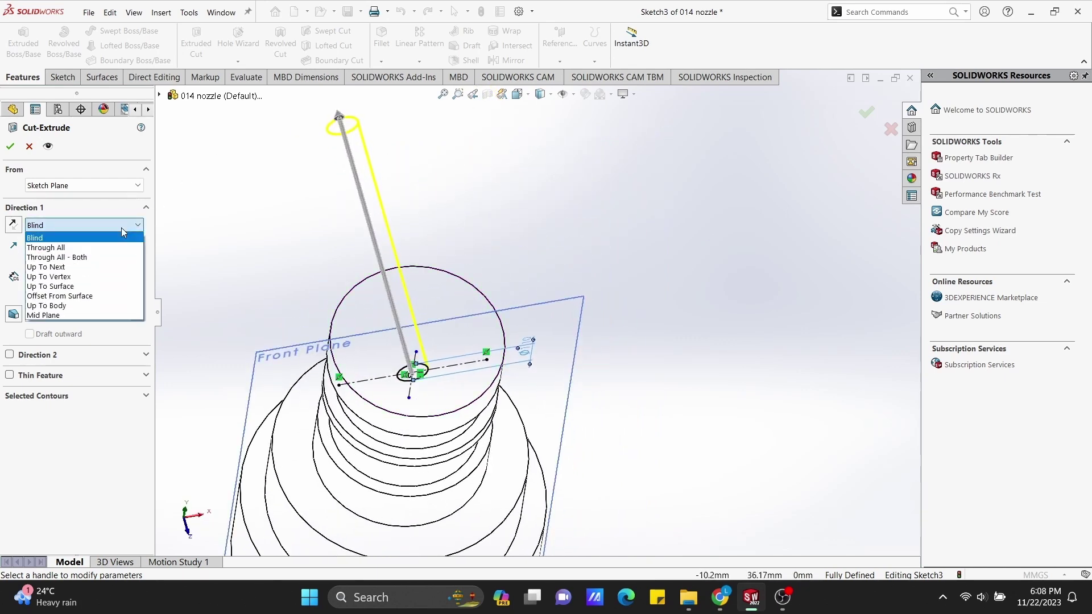
{"action": "key", "text": "Down"}
{"action": "key", "text": "Down"}
{"action": "key", "text": "Down"}
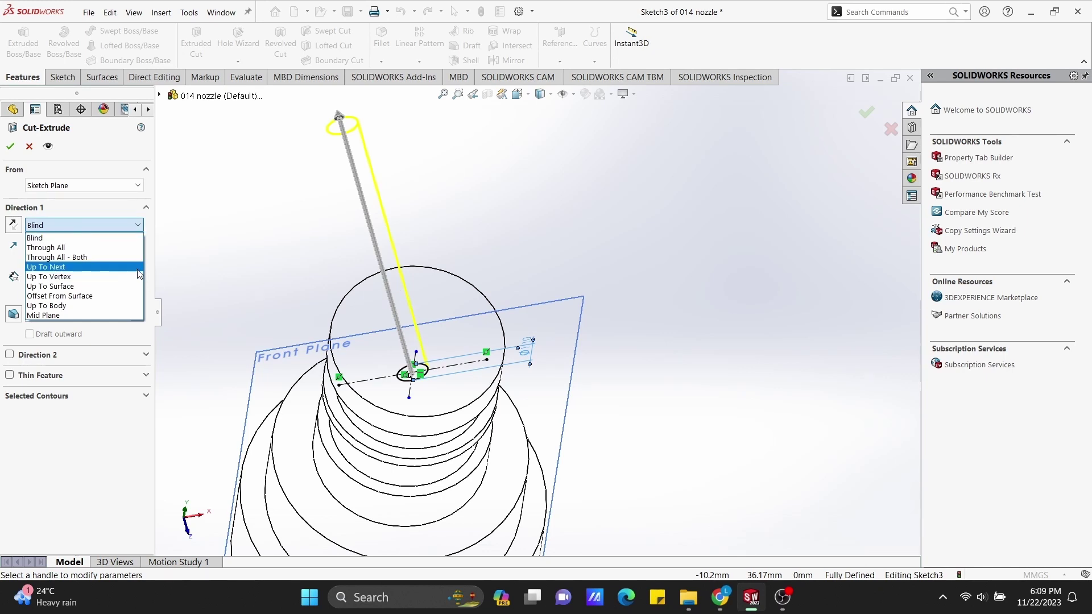
{"action": "key", "text": "Up"}
{"action": "key", "text": "Up"}
{"action": "key", "text": "Escape"}
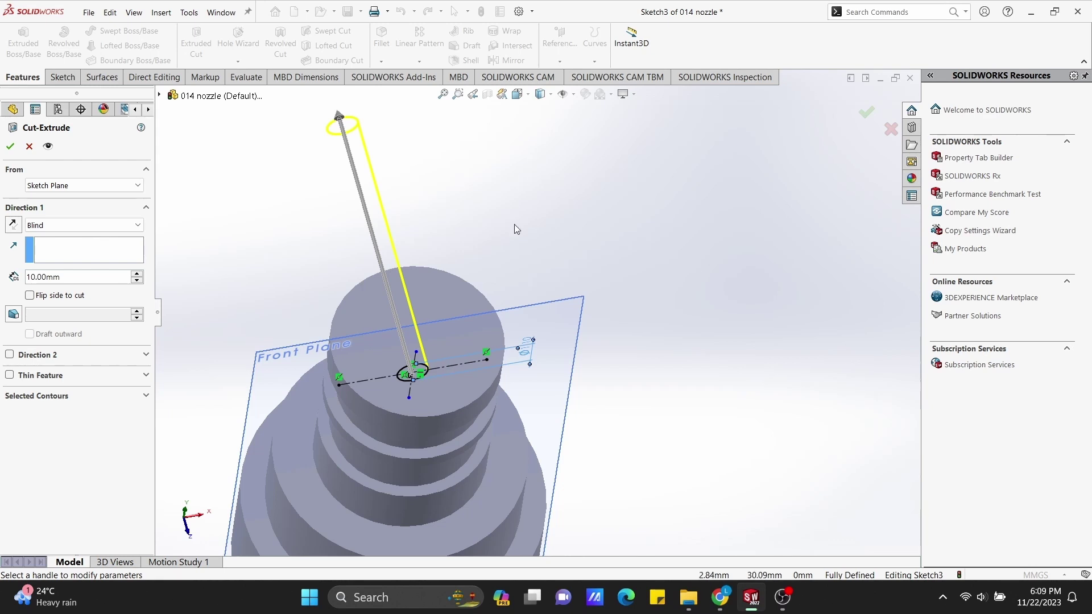
{"action": "middle_click_drag", "start_coordinate": [515, 224], "coordinate": [382, 212]}
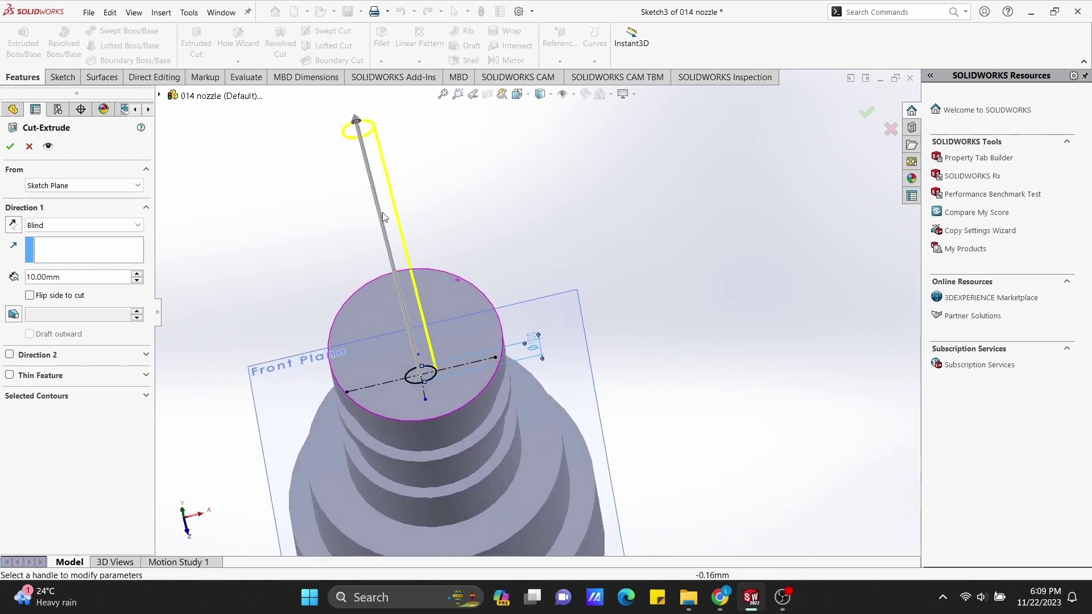
{"action": "left_click", "coordinate": [90, 226]}
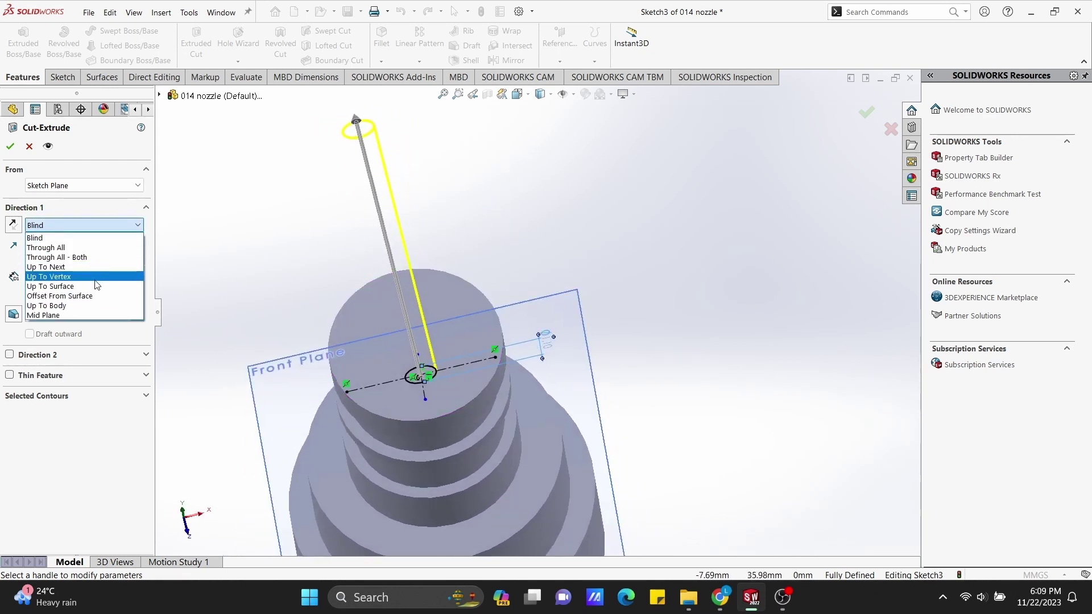
{"action": "left_click", "coordinate": [105, 316]}
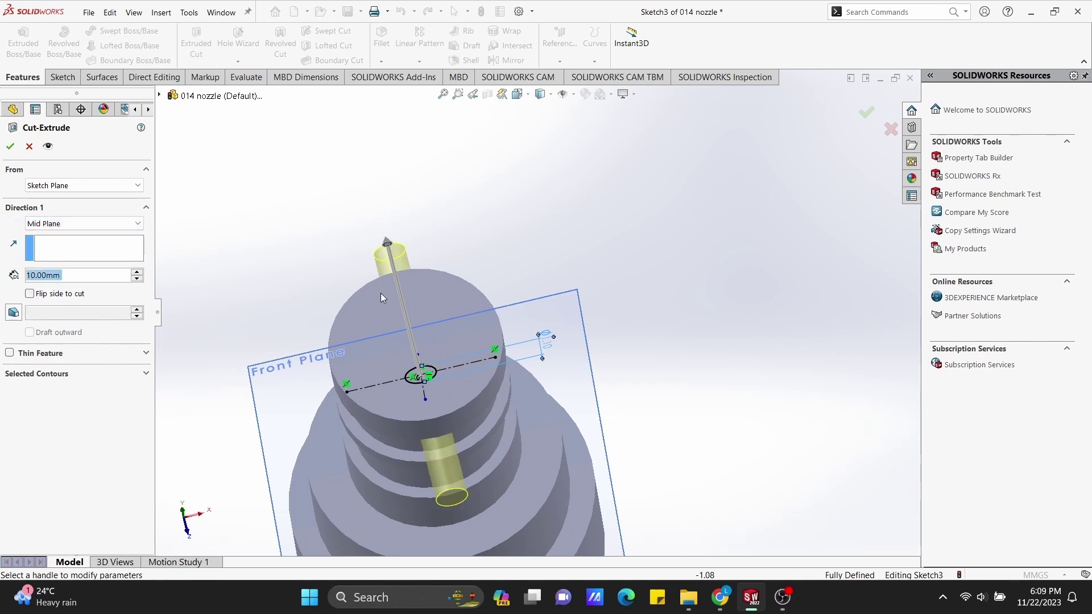
{"action": "middle_click_drag", "start_coordinate": [380, 293], "coordinate": [593, 245]}
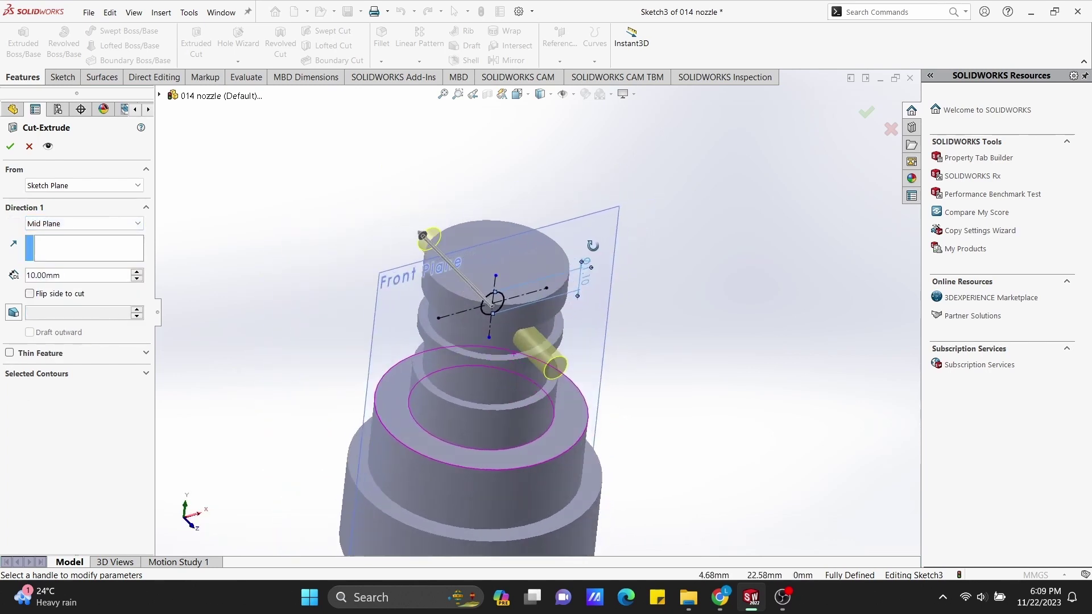
{"action": "middle_click_drag", "start_coordinate": [397, 310], "coordinate": [408, 237]}
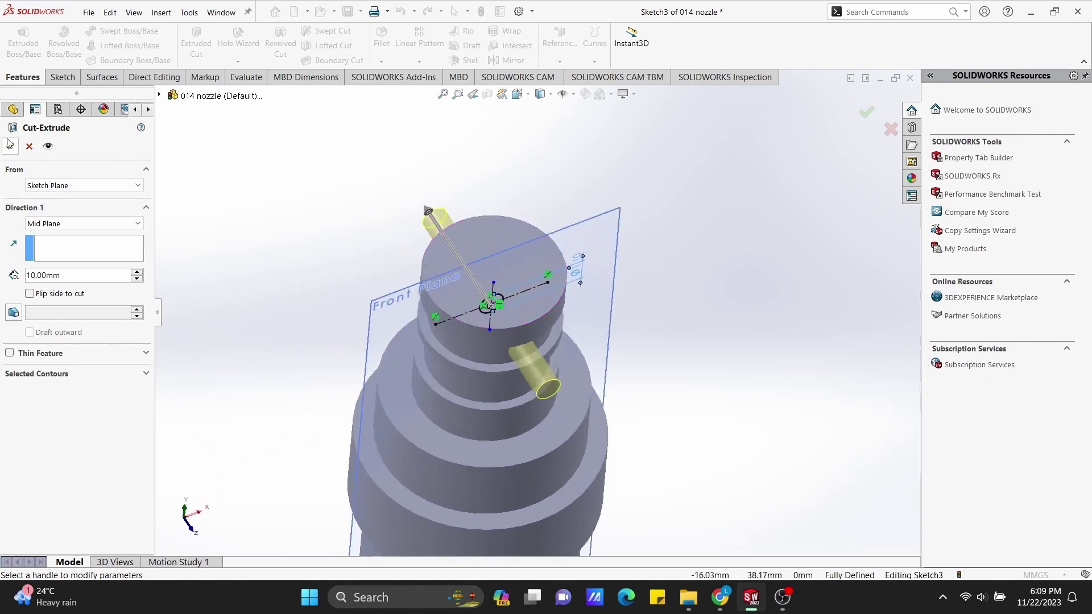
{"action": "key", "text": "Return"}
{"action": "mouse_move", "coordinate": [626, 329]}
{"action": "middle_mouse_down"}
{"action": "mouse_move", "coordinate": [713, 227]}
{"action": "mouse_move", "coordinate": [580, 227]}
{"action": "middle_mouse_up"}
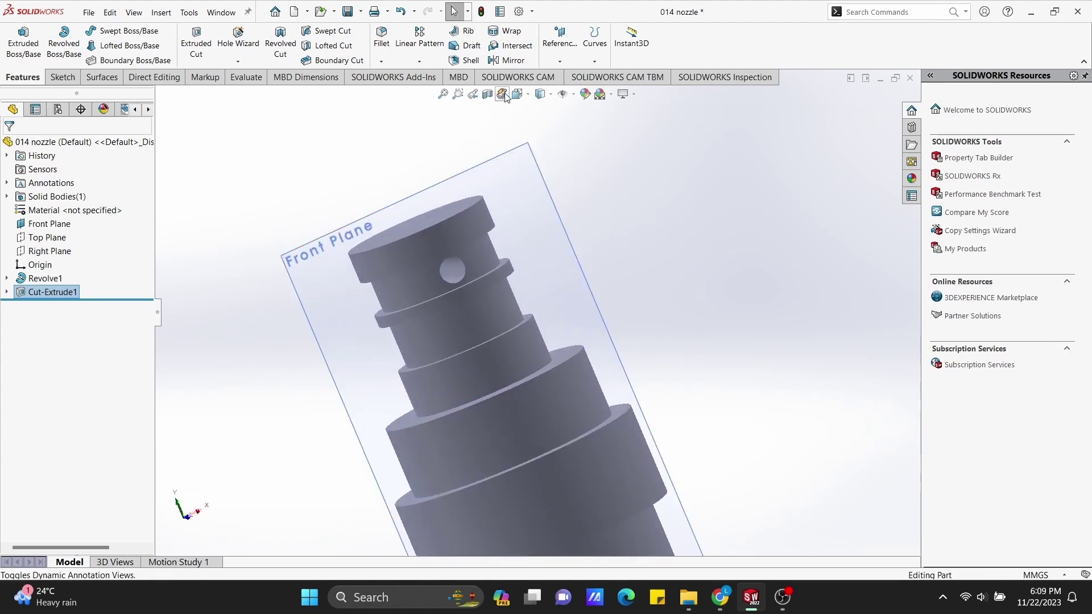
{"action": "left_click", "coordinate": [487, 94]}
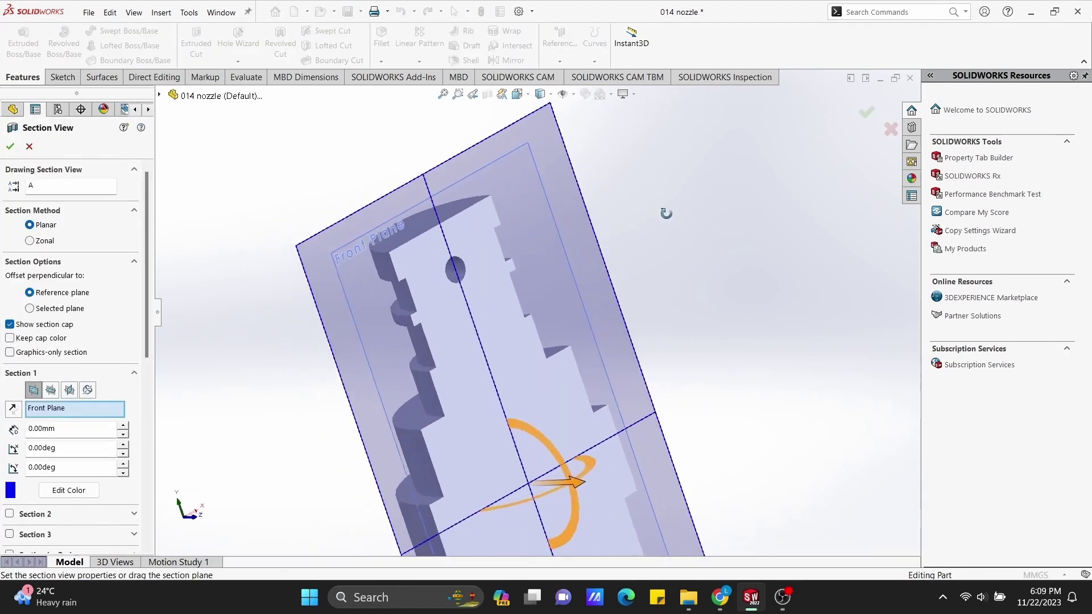
{"action": "middle_click_drag", "start_coordinate": [634, 217], "coordinate": [670, 212]}
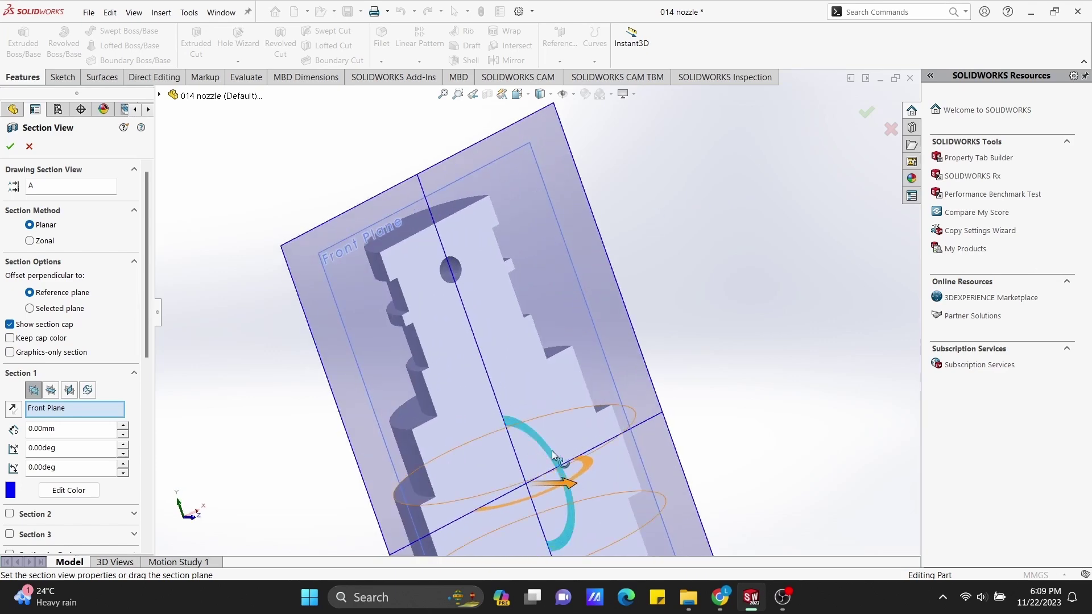
{"action": "mouse_move", "coordinate": [578, 464]}
{"action": "left_mouse_down"}
{"action": "mouse_move", "coordinate": [481, 490]}
{"action": "mouse_move", "coordinate": [548, 500]}
{"action": "mouse_move", "coordinate": [518, 475]}
{"action": "left_mouse_up"}
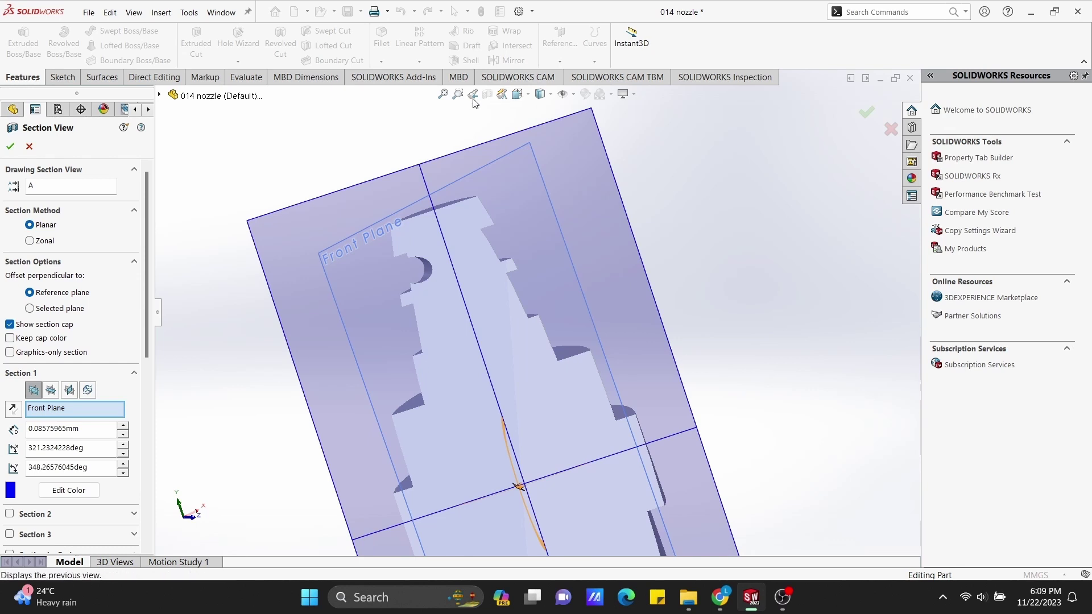
{"action": "left_click", "coordinate": [28, 148]}
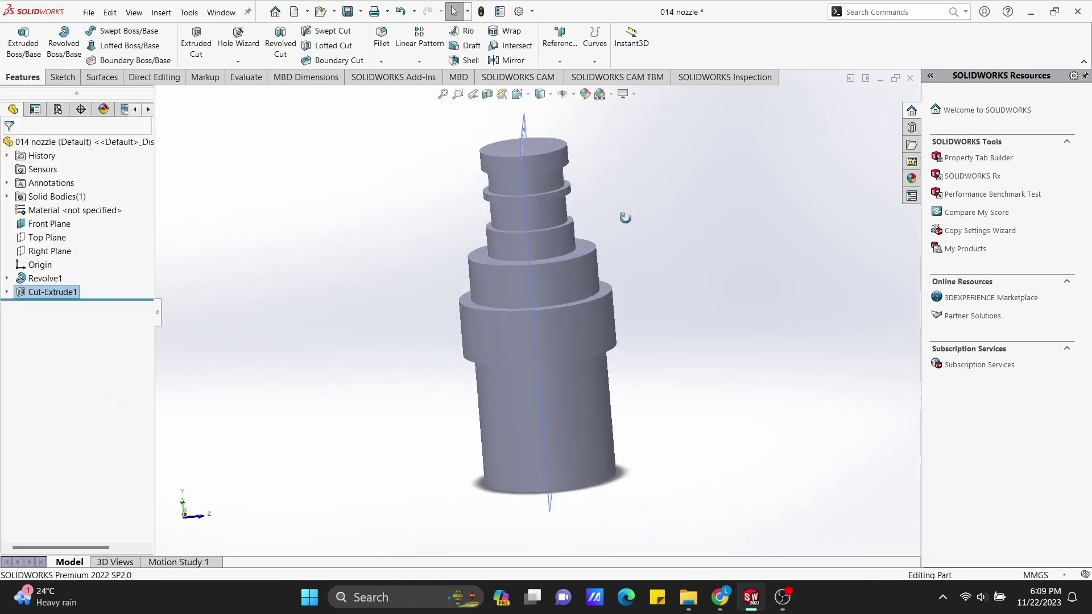
Switch the nozzle to the isometric view and clear the selection.
{"action": "middle_click_drag", "start_coordinate": [612, 214], "coordinate": [564, 193]}
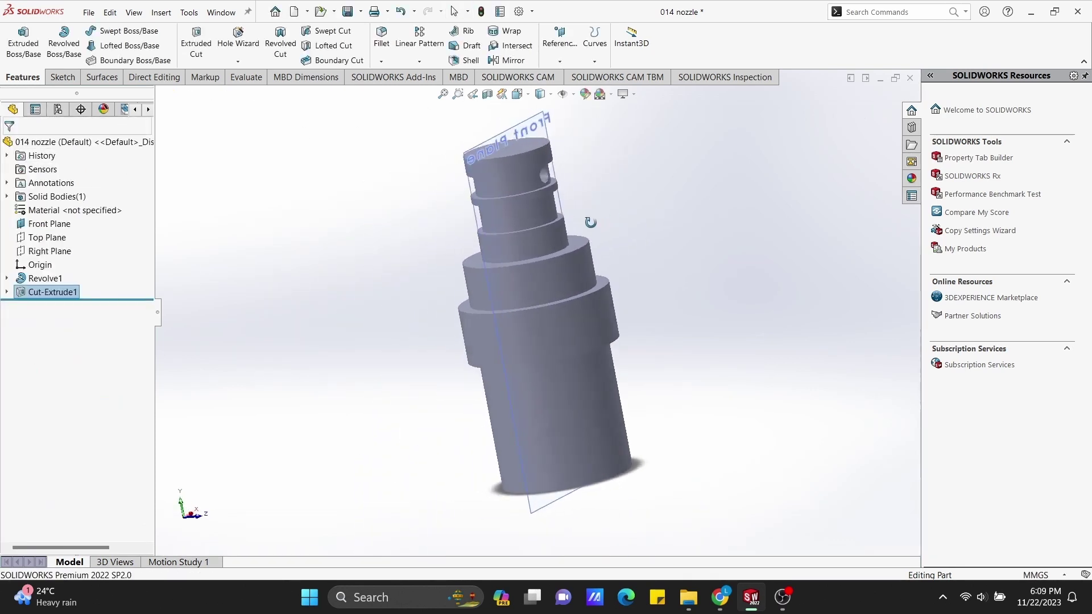
{"action": "left_click", "coordinate": [523, 96]}
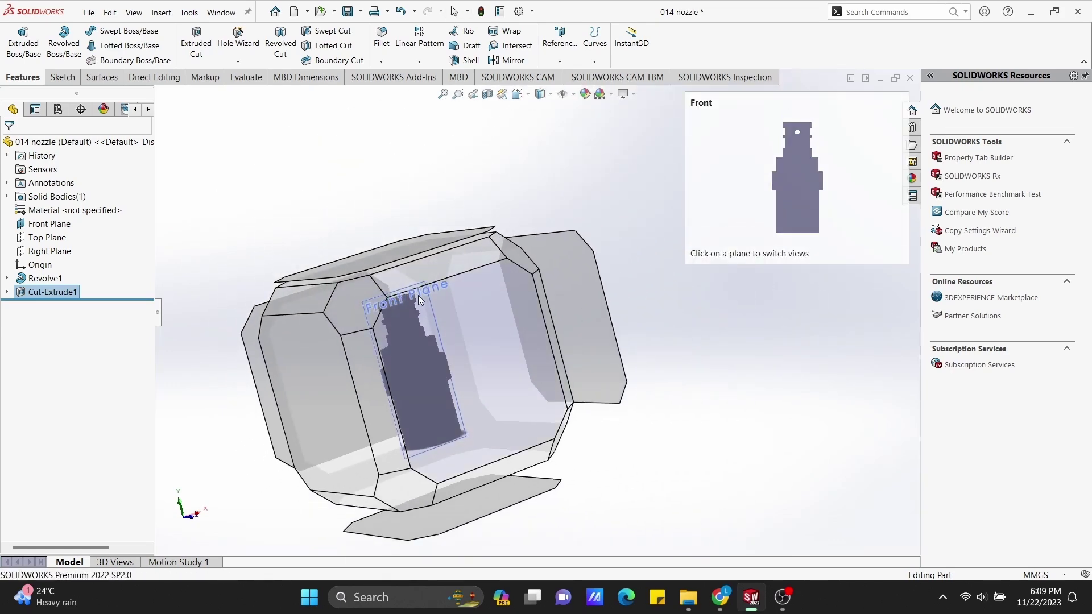
{"action": "left_click", "coordinate": [514, 256]}
{"action": "left_click", "coordinate": [690, 277]}
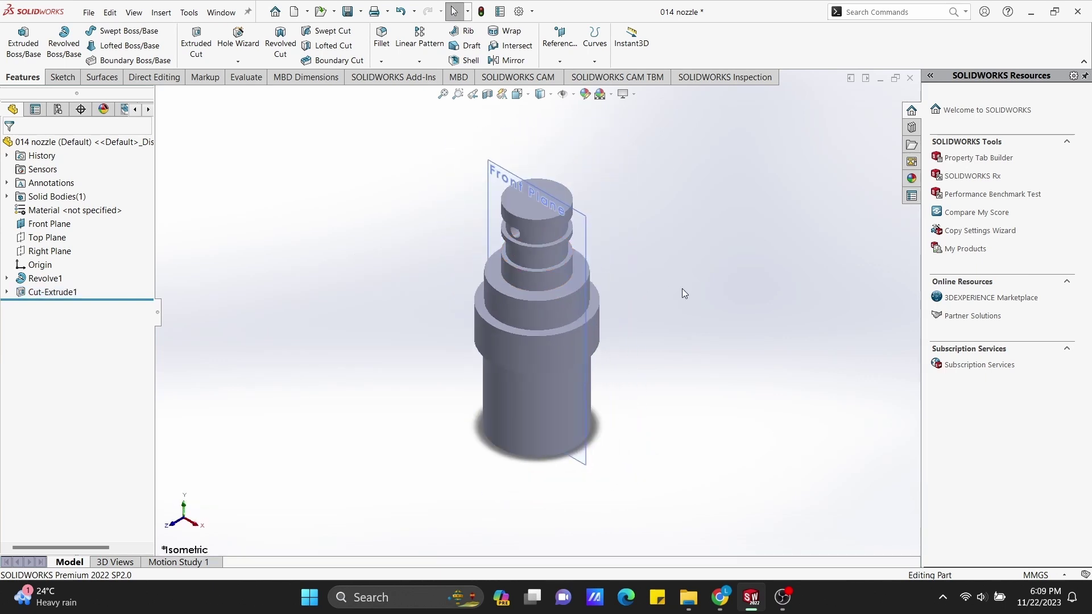
Hide the Front Plane from the FeatureManager tree.
{"action": "right_click", "coordinate": [57, 226]}
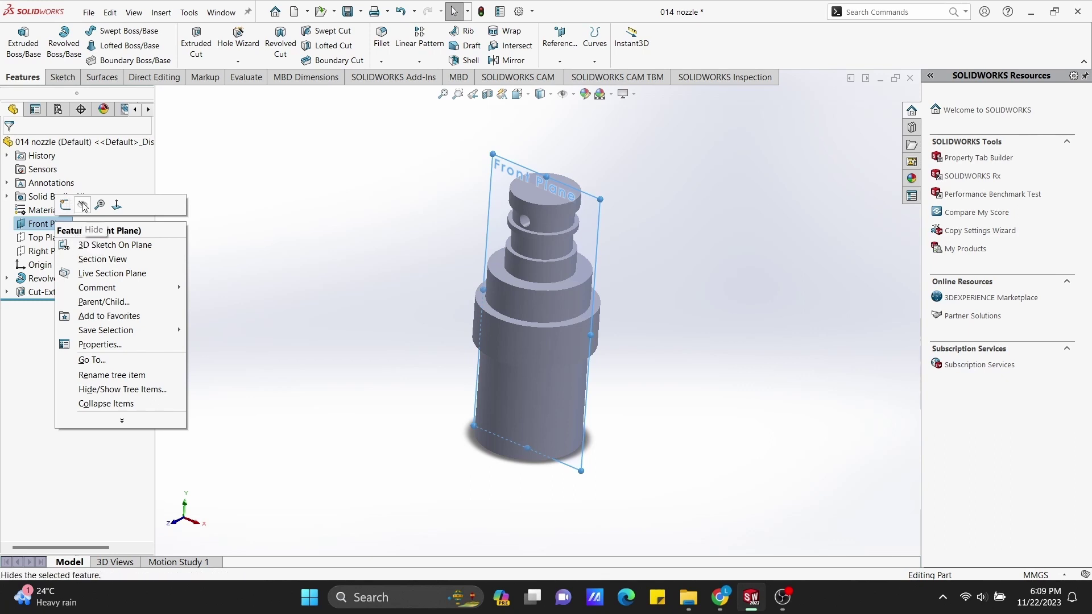
{"action": "left_click", "coordinate": [86, 218]}
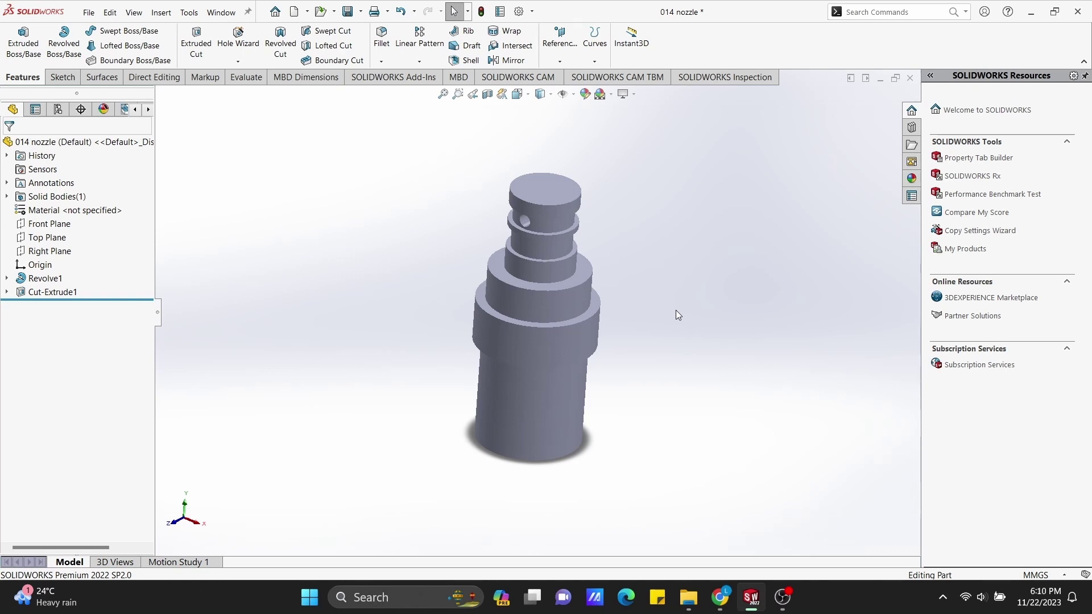
{"action": "scroll", "coordinate": [564, 172], "scroll_direction": "down", "scroll_amount": 2}
{"action": "scroll", "coordinate": [513, 238], "scroll_direction": "down", "scroll_amount": 2}
Start a sketch on the nozzle's top face and switch the display to wireframe.
{"action": "left_click", "coordinate": [513, 238]}
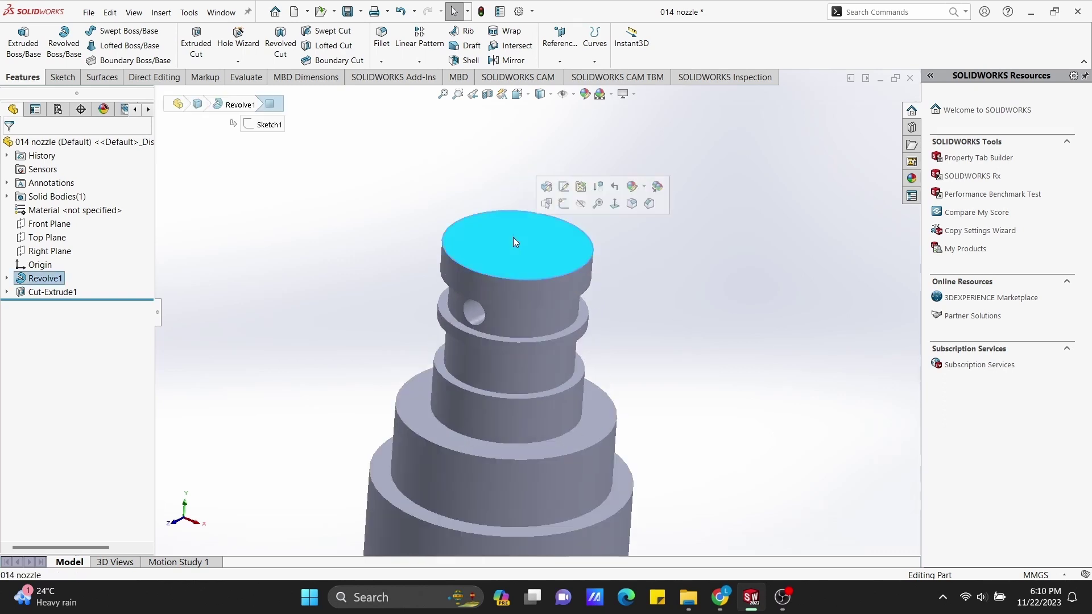
{"action": "right_click", "coordinate": [513, 238]}
{"action": "left_click", "coordinate": [540, 214]}
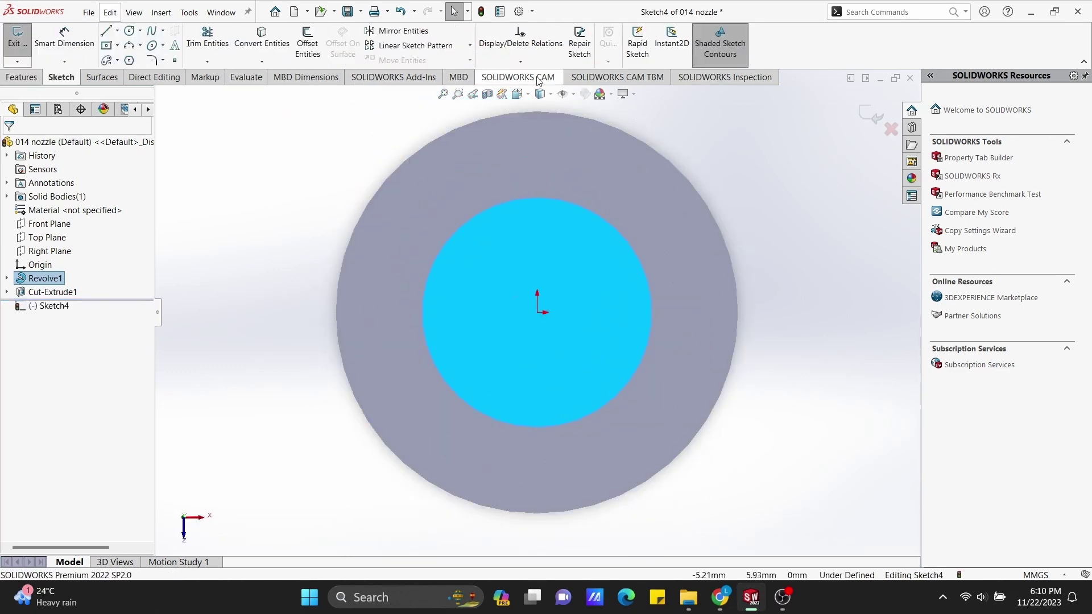
{"action": "left_click", "coordinate": [541, 94]}
{"action": "left_click", "coordinate": [537, 147]}
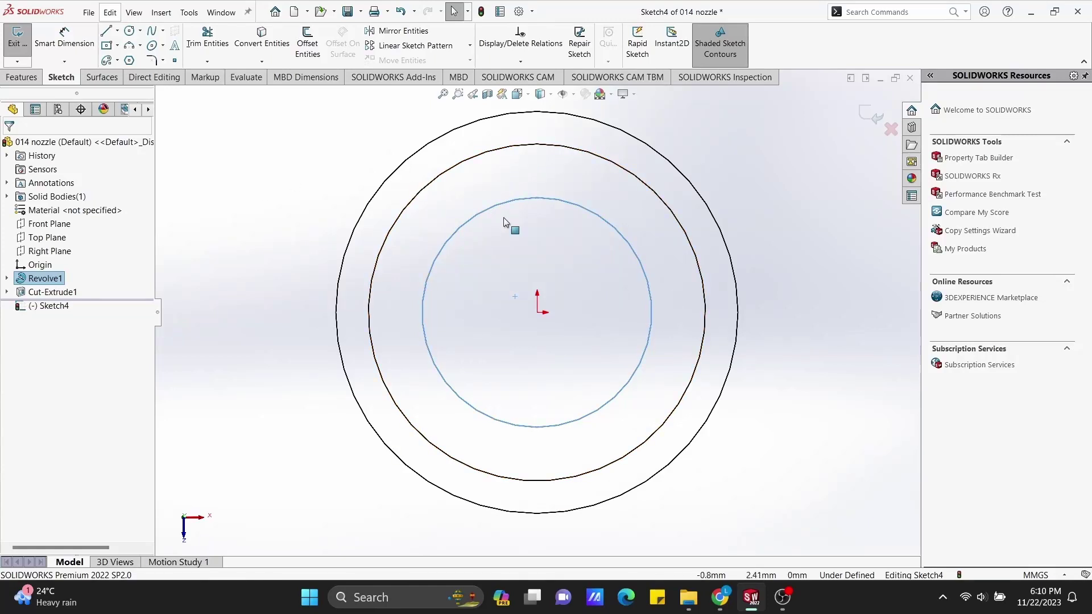
Draw a circle centred on the origin of the top face.
{"action": "left_click", "coordinate": [118, 30]}
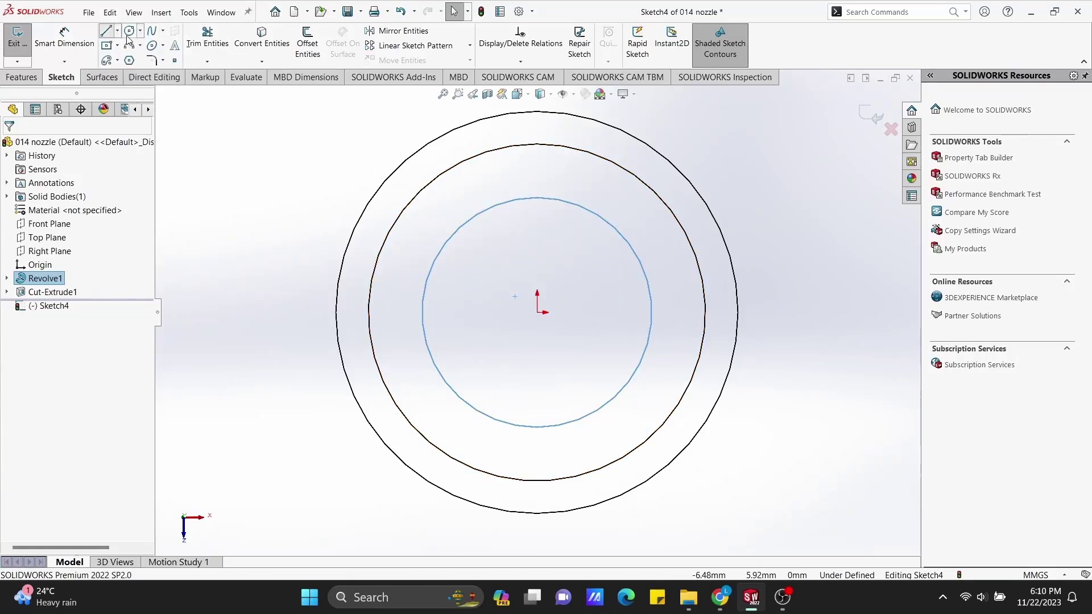
{"action": "left_click", "coordinate": [130, 30]}
{"action": "left_click", "coordinate": [538, 312]}
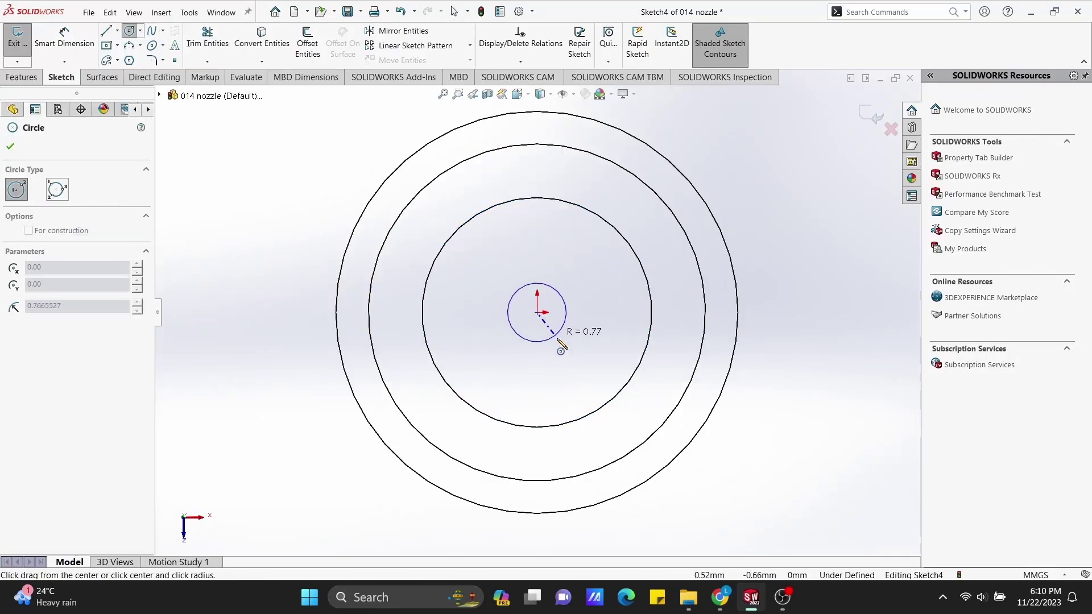
{"action": "left_click", "coordinate": [596, 392]}
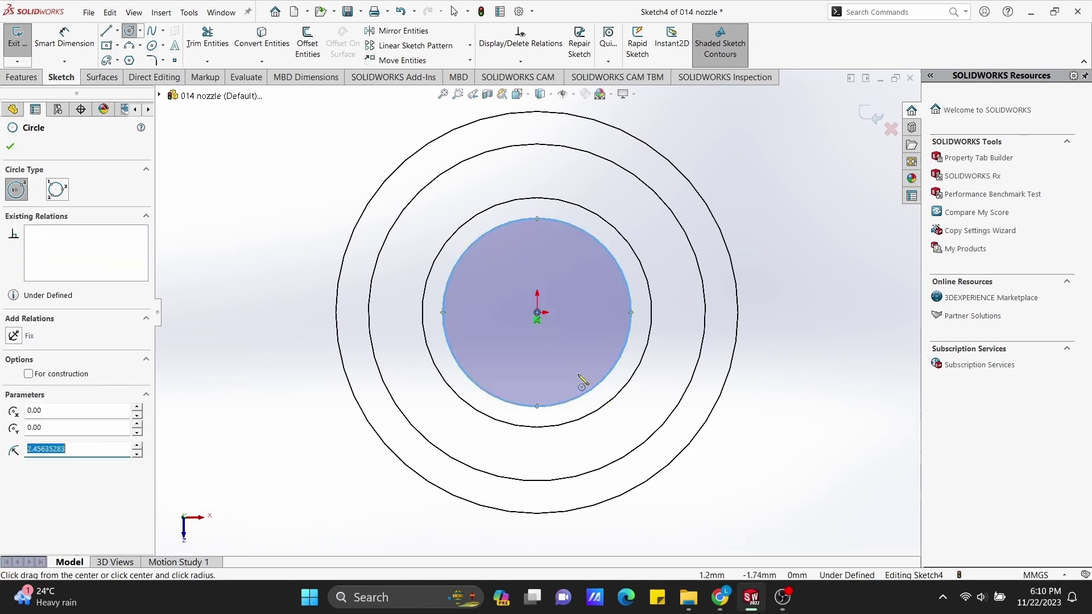
Dimension the circle's diameter to 5.5 mm, fully defining it.
{"action": "left_click", "coordinate": [76, 50]}
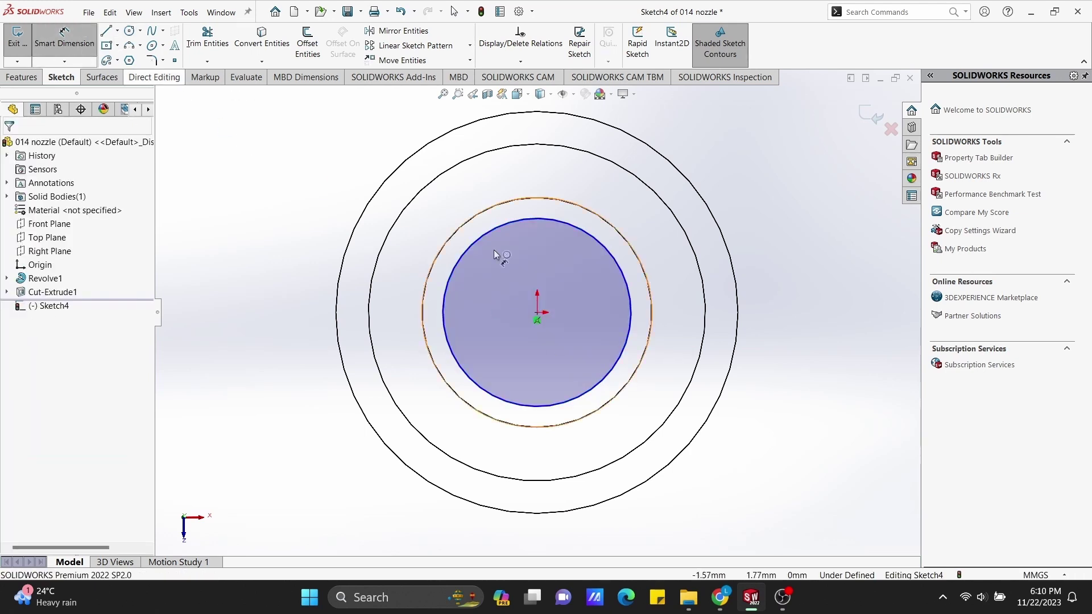
{"action": "left_click", "coordinate": [628, 287]}
{"action": "left_click", "coordinate": [830, 307]}
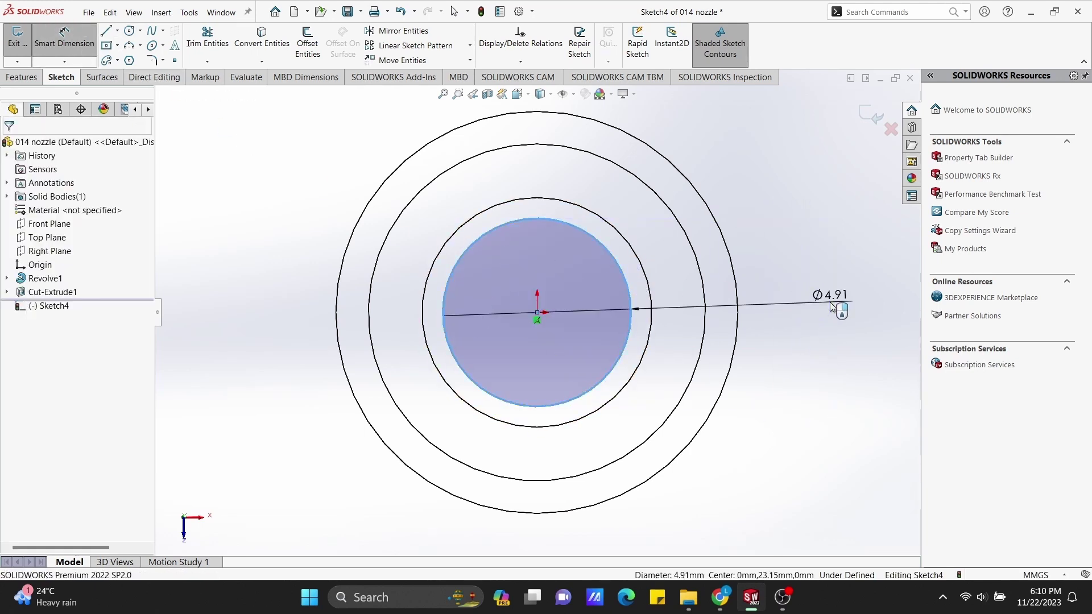
{"action": "type", "text": "5"}
{"action": "key", "text": "Return"}
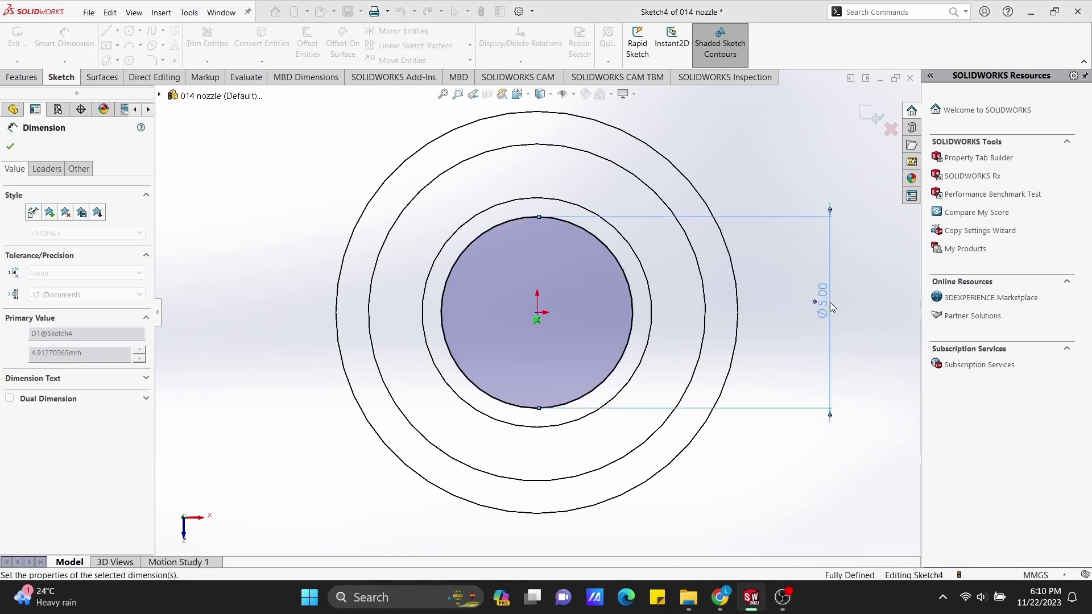
{"action": "double_click", "coordinate": [822, 302]}
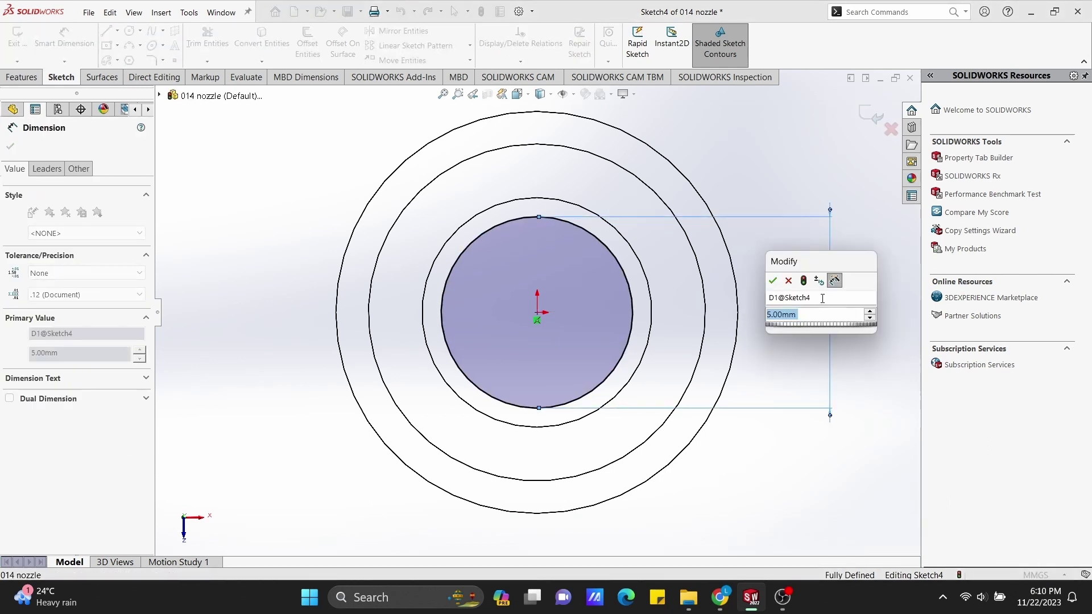
{"action": "type", "text": "5.5"}
{"action": "key", "text": "Return"}
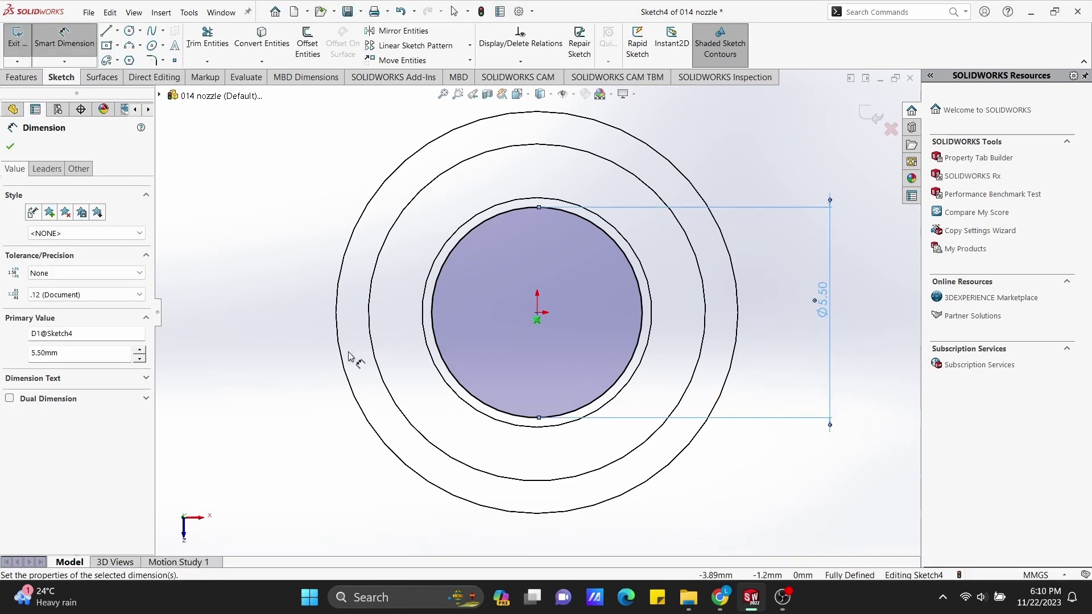
{"action": "mouse_move", "coordinate": [756, 451]}
{"action": "middle_mouse_down"}
{"action": "mouse_move", "coordinate": [700, 286]}
{"action": "mouse_move", "coordinate": [620, 227]}
{"action": "middle_mouse_up"}
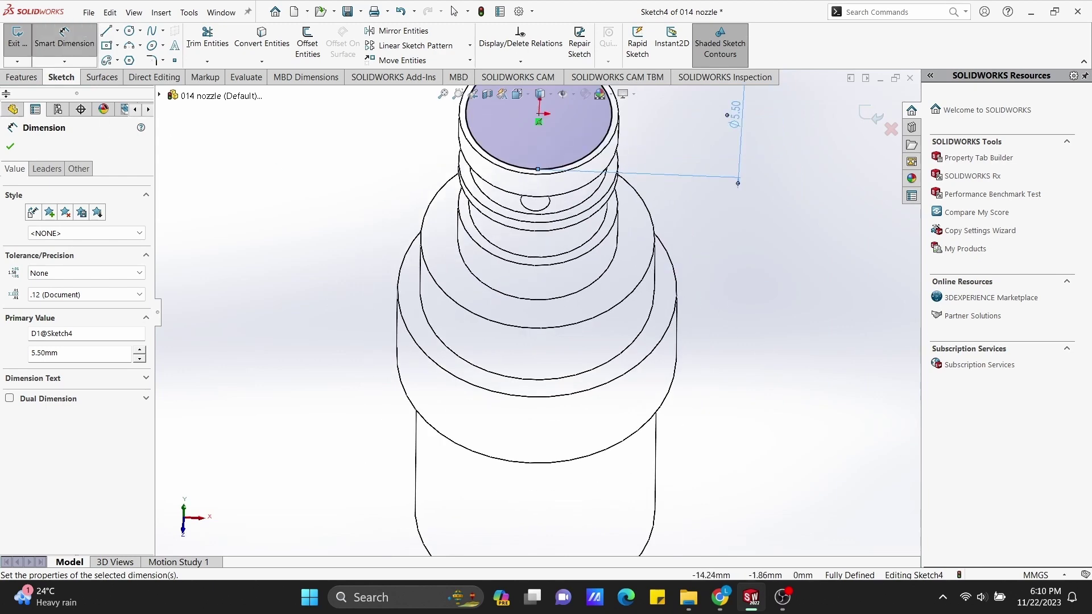
{"action": "left_click", "coordinate": [22, 77]}
Extrude-cut the 5.5 mm circle Blind 0.5 mm down into the nozzle's top.
{"action": "left_click", "coordinate": [197, 43]}
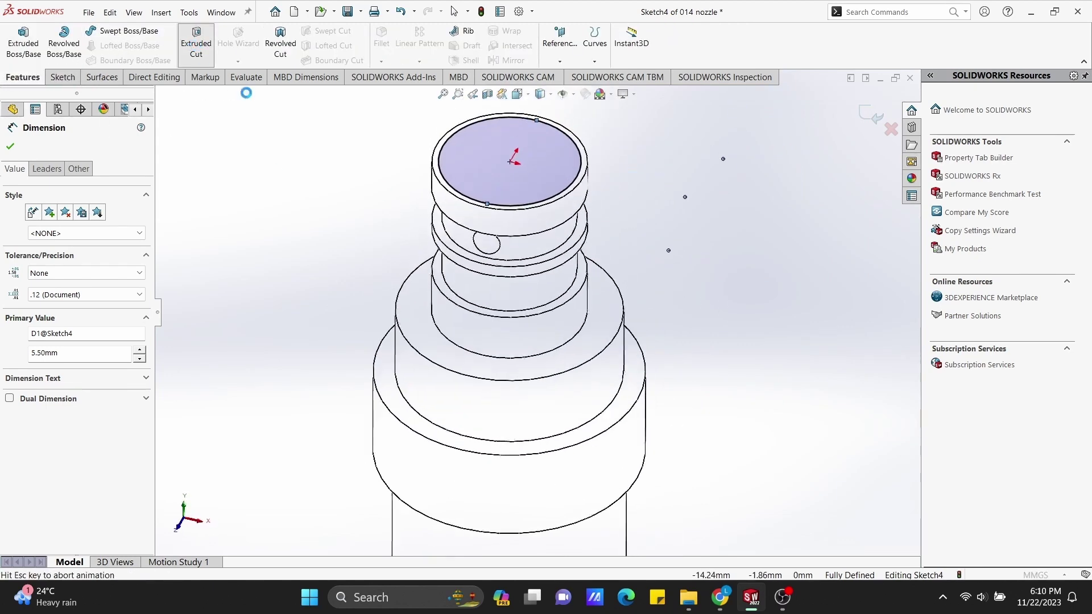
{"action": "scroll", "coordinate": [55, 228], "scroll_direction": "down", "scroll_amount": 3}
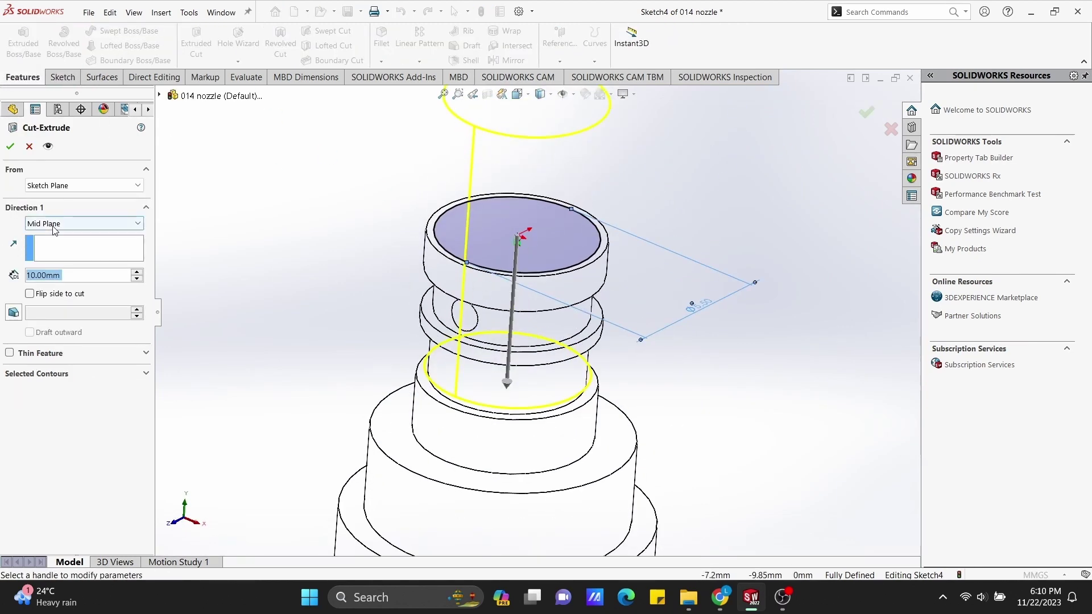
{"action": "left_click", "coordinate": [54, 224]}
{"action": "left_click", "coordinate": [76, 239]}
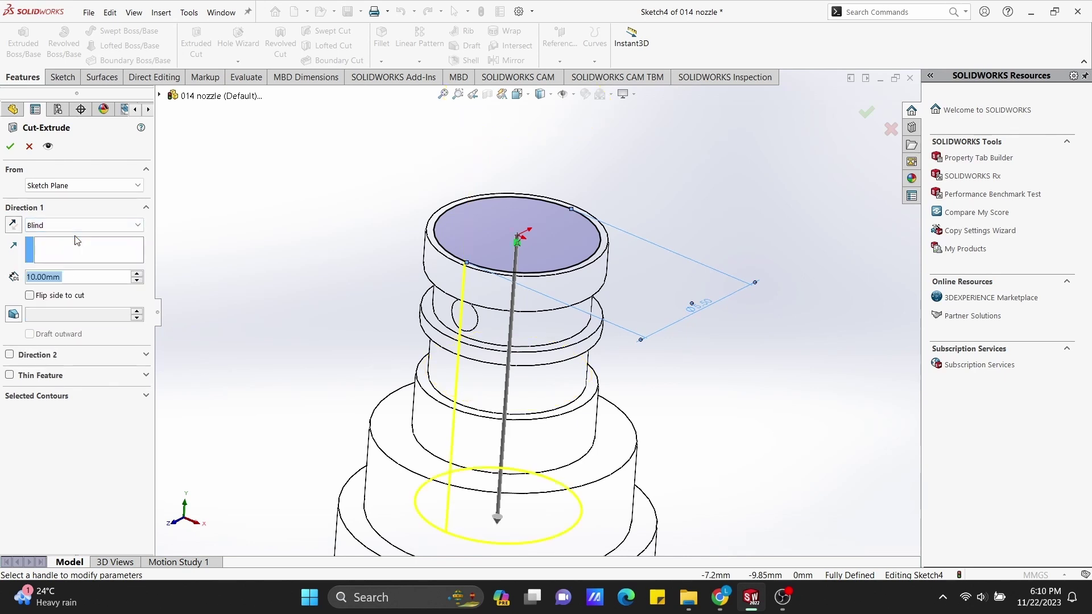
{"action": "left_click", "coordinate": [14, 225]}
{"action": "left_click", "coordinate": [13, 225]}
{"action": "type", "text": "0.5"}
{"action": "key", "text": "Return"}
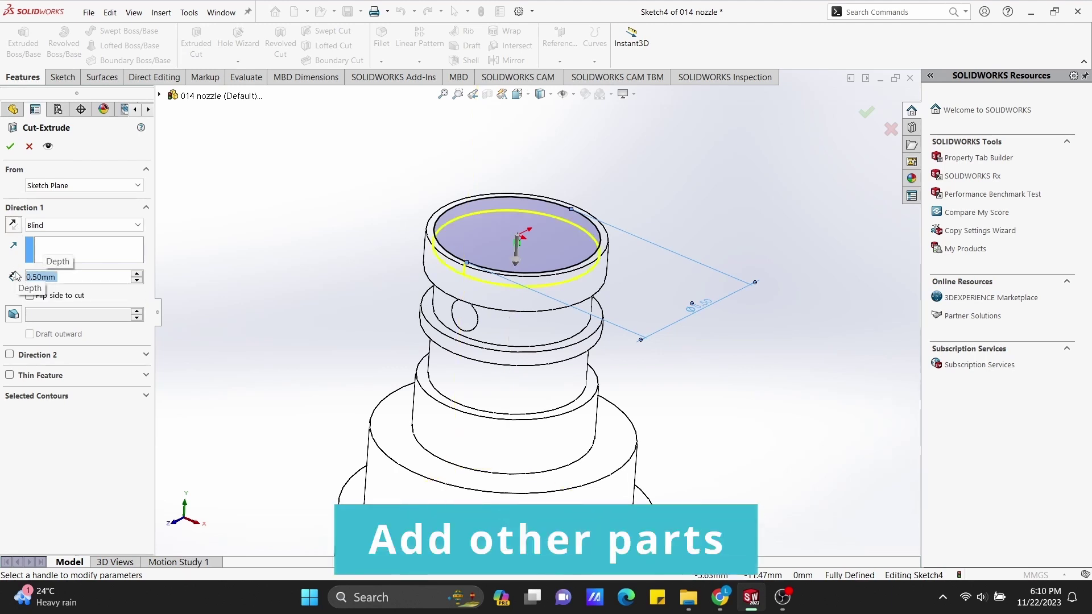
{"action": "left_click", "coordinate": [10, 146]}
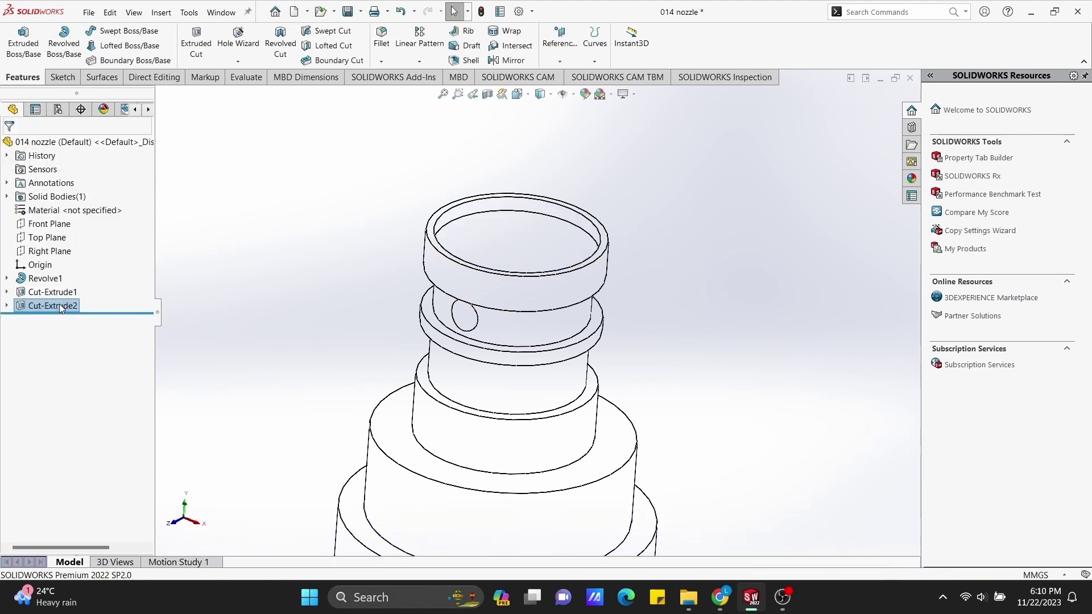
Edit Cut-Extrude2 to reduce the recess depth to 0.2 mm.
{"action": "right_click", "coordinate": [28, 306]}
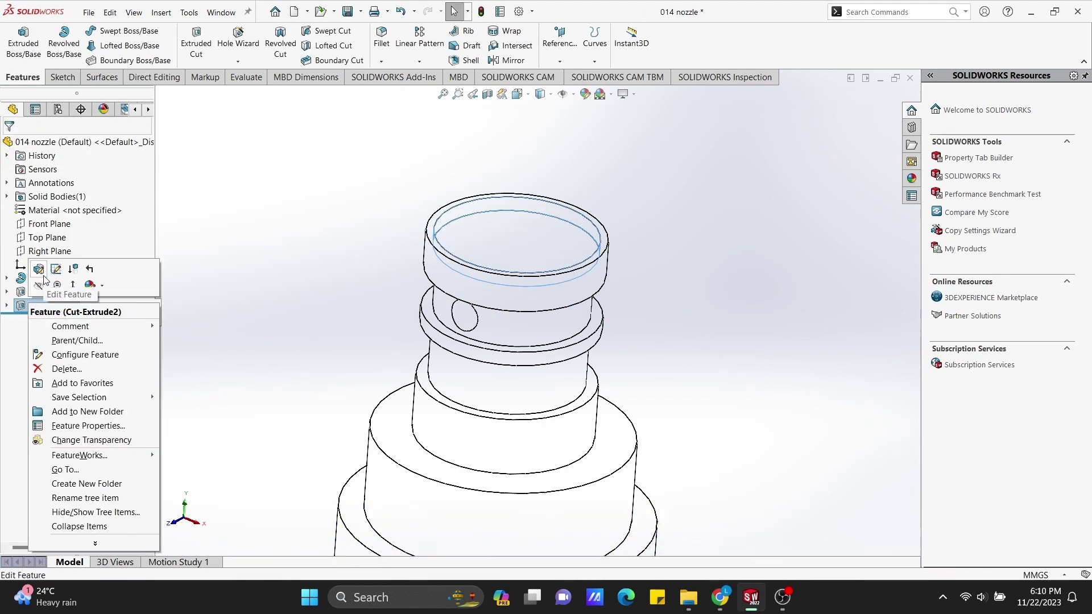
{"action": "left_click", "coordinate": [44, 276]}
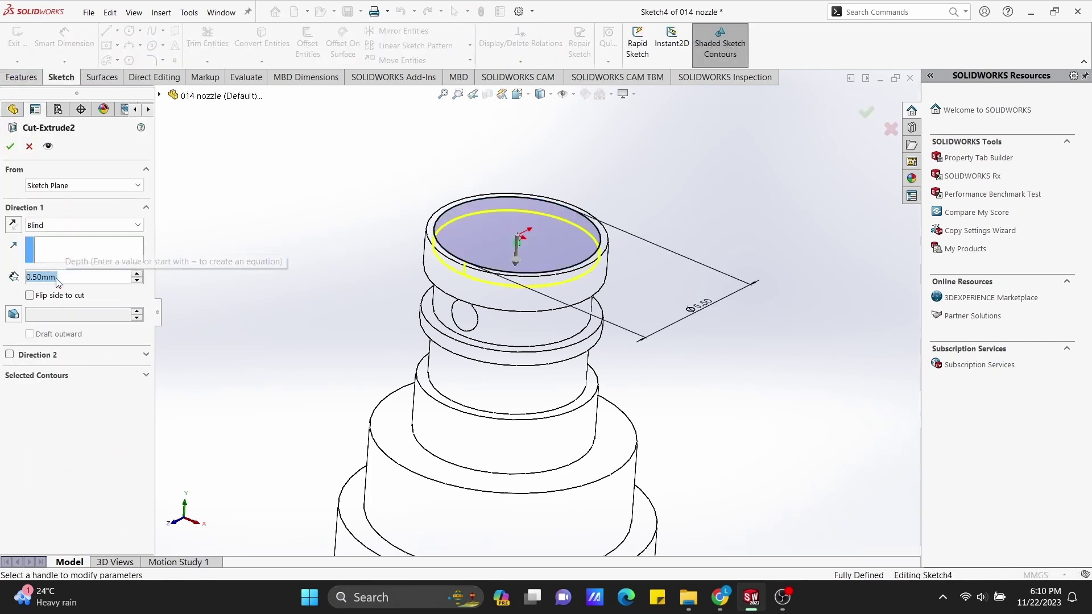
{"action": "type", "text": "0.2"}
{"action": "key", "text": "Return"}
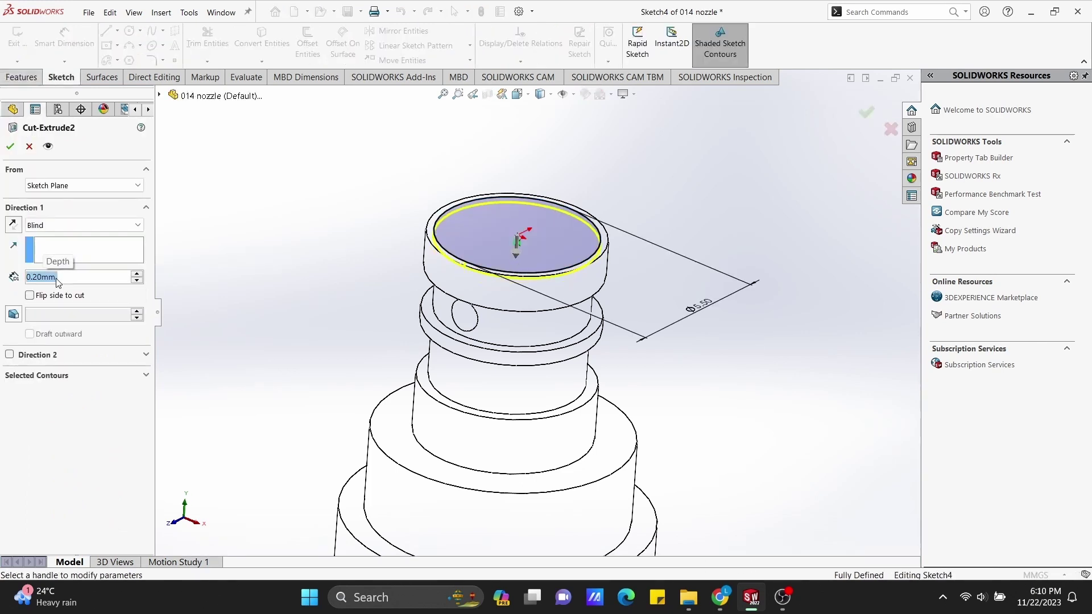
{"action": "left_click", "coordinate": [9, 148]}
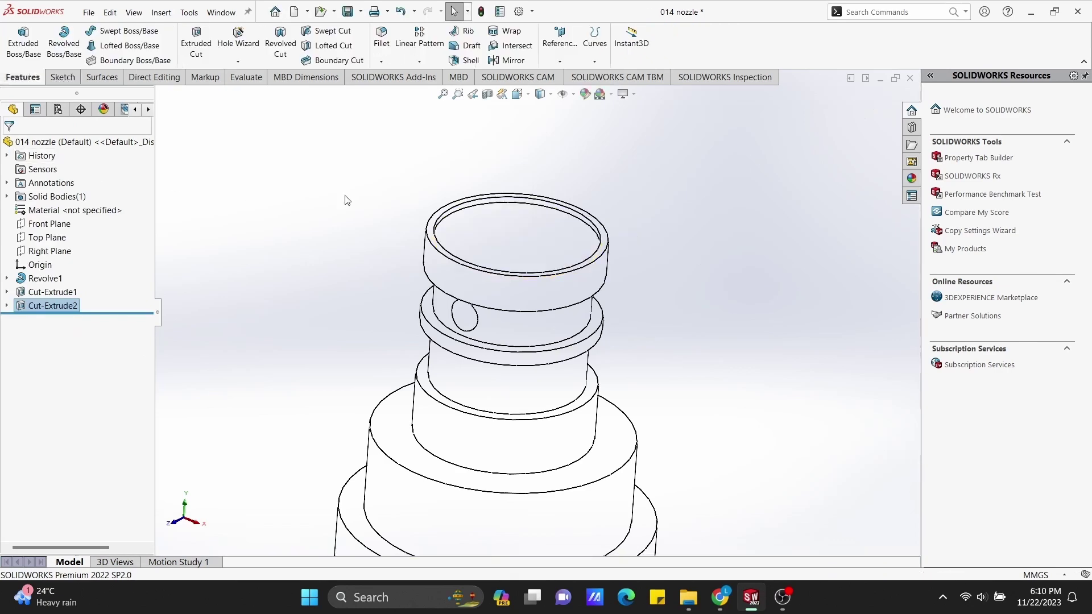
Switch the display back to Shaded and orbit to a closer angled view.
{"action": "left_click", "coordinate": [542, 94]}
{"action": "left_click", "coordinate": [546, 127]}
{"action": "mouse_move", "coordinate": [546, 129]}
{"action": "middle_mouse_down"}
{"action": "mouse_move", "coordinate": [670, 246]}
{"action": "mouse_move", "coordinate": [682, 273]}
{"action": "mouse_move", "coordinate": [658, 189]}
{"action": "middle_mouse_up"}
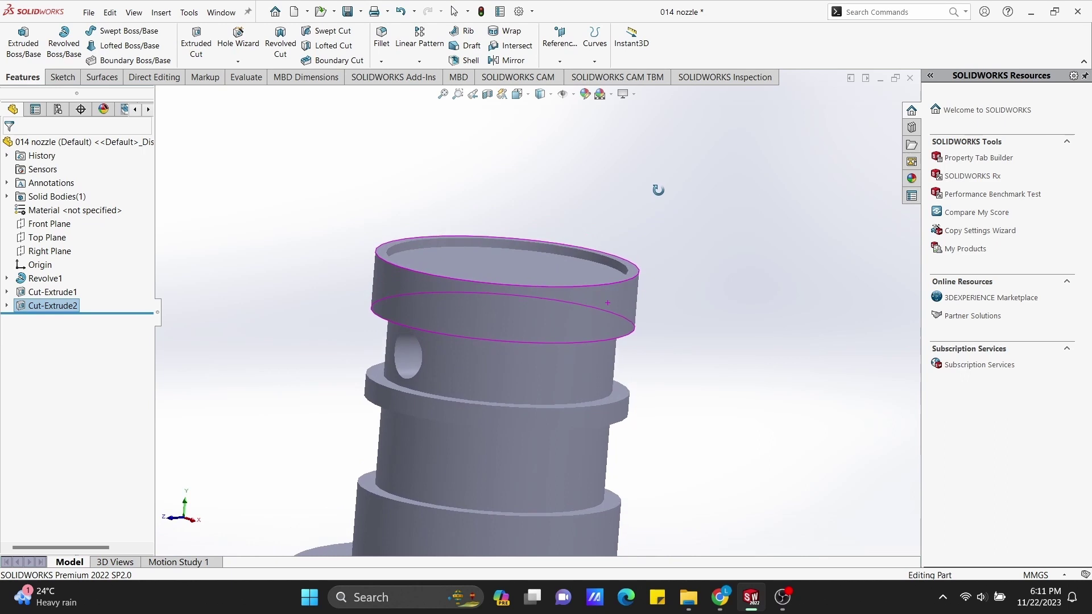
{"action": "left_click", "coordinate": [487, 93]}
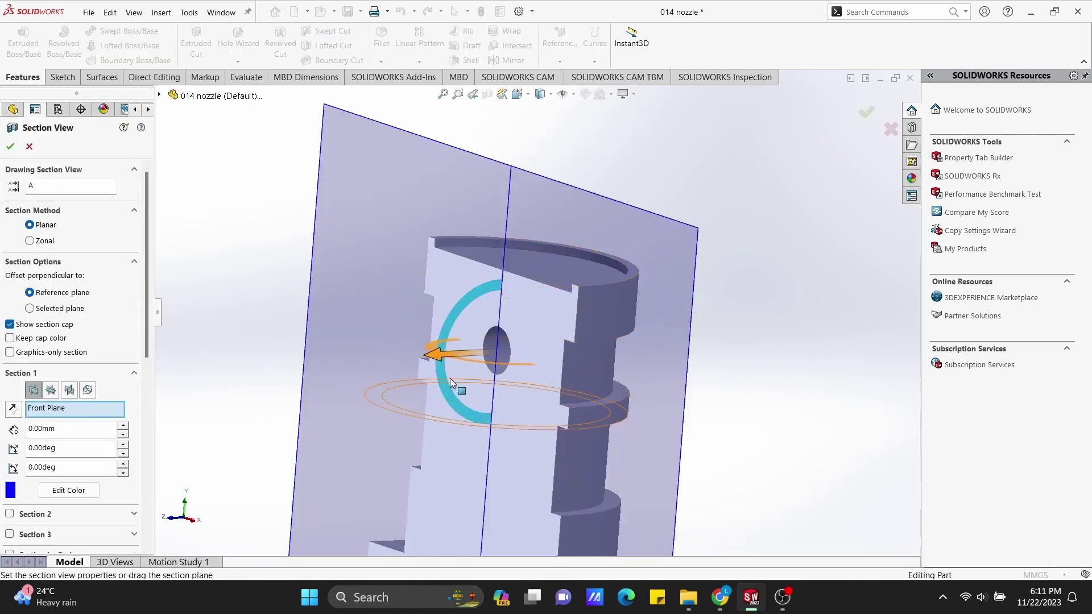
{"action": "left_click_drag", "start_coordinate": [480, 362], "coordinate": [500, 364]}
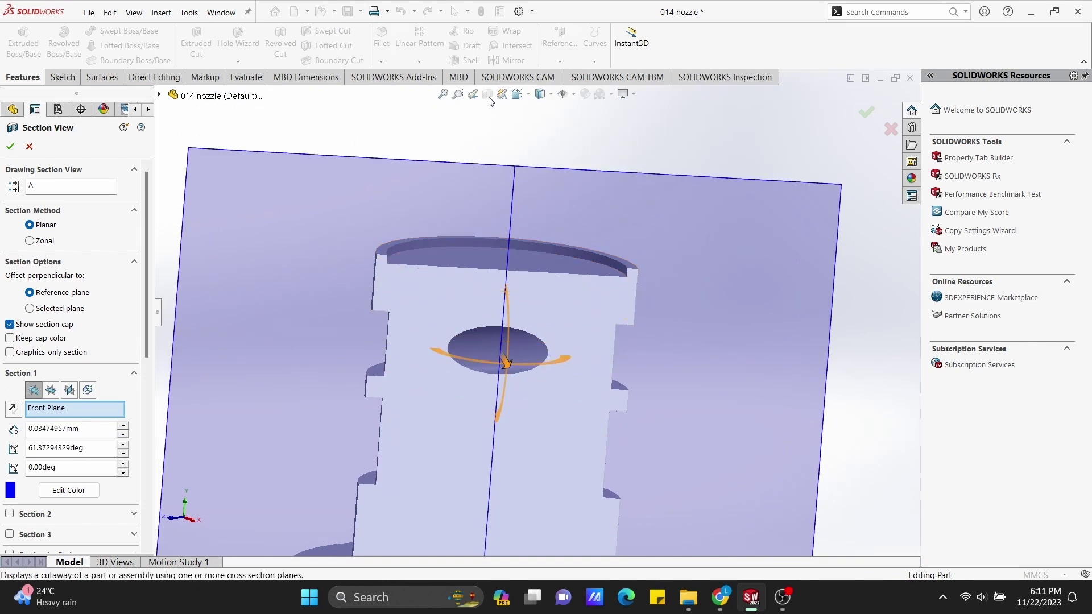
{"action": "left_click", "coordinate": [29, 147]}
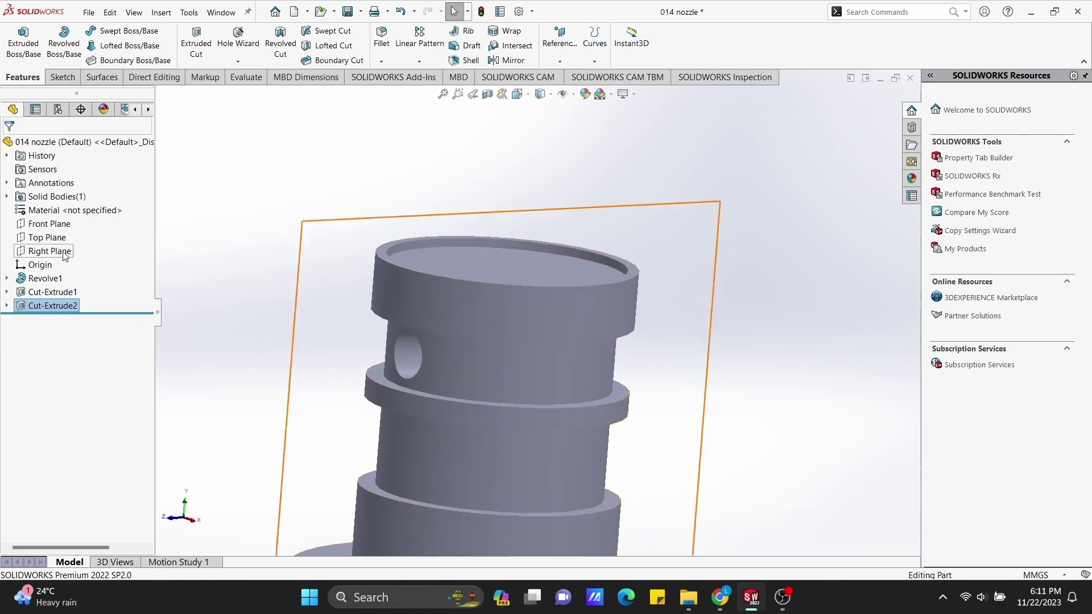
View the Front Plane head-on, then zoom and orbit to inspect the top rim.
{"action": "right_click", "coordinate": [54, 224]}
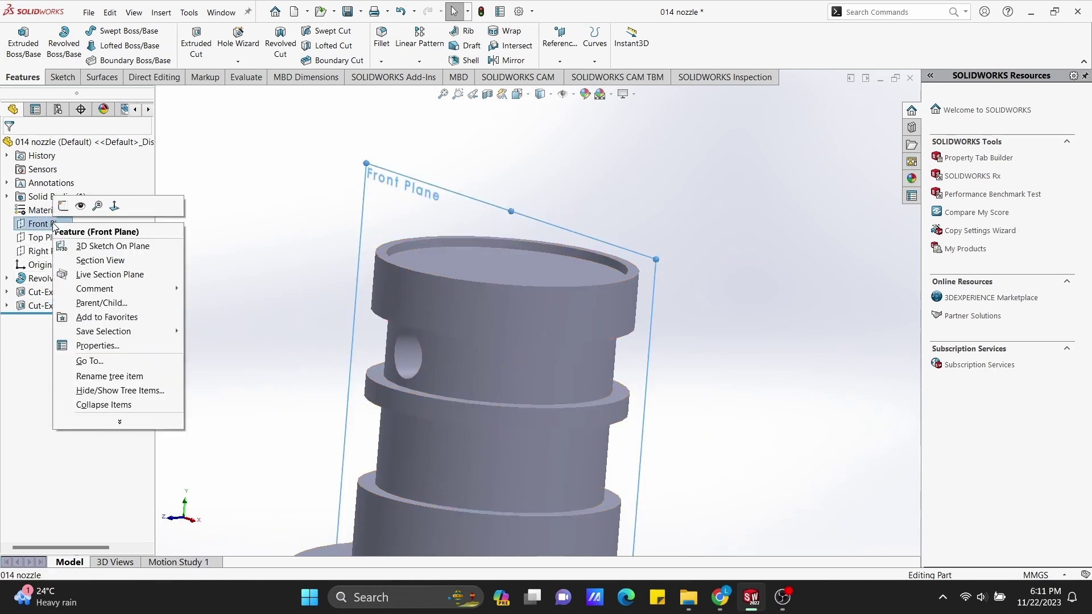
{"action": "left_click", "coordinate": [114, 206]}
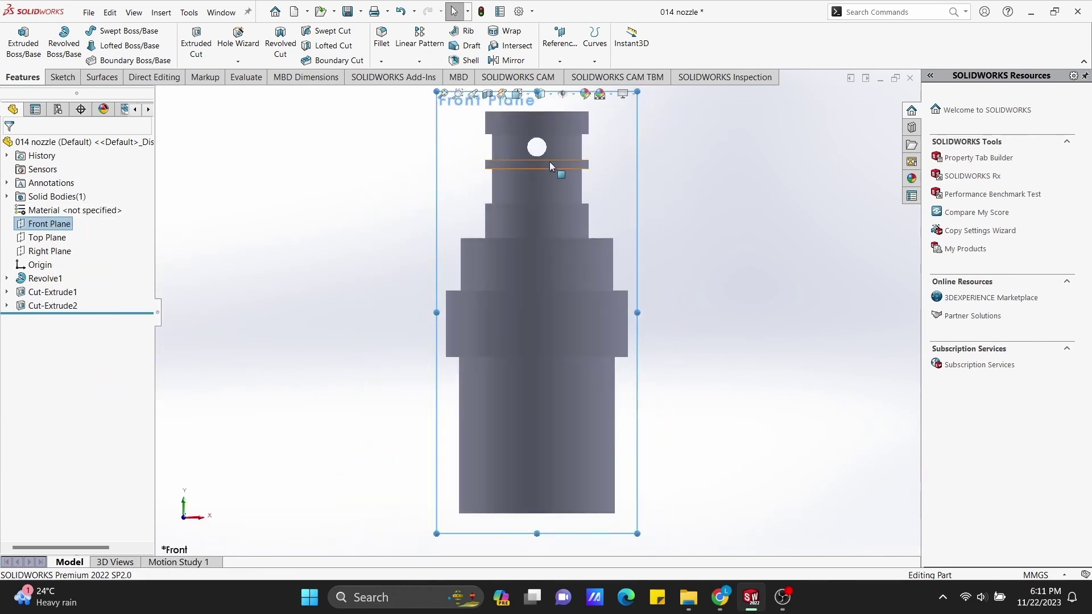
{"action": "scroll", "coordinate": [561, 148], "scroll_direction": "down", "scroll_amount": 2}
{"action": "scroll", "coordinate": [555, 151], "scroll_direction": "down", "scroll_amount": 2}
{"action": "middle_click_drag", "start_coordinate": [556, 145], "coordinate": [567, 131]}
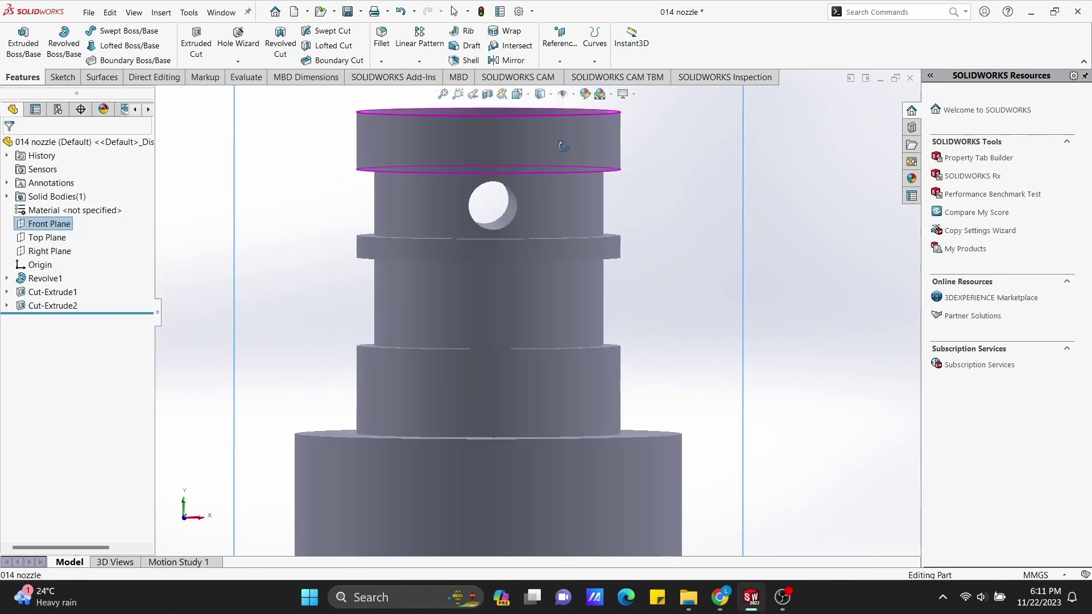
{"action": "scroll", "coordinate": [567, 131], "scroll_direction": "down", "scroll_amount": 1}
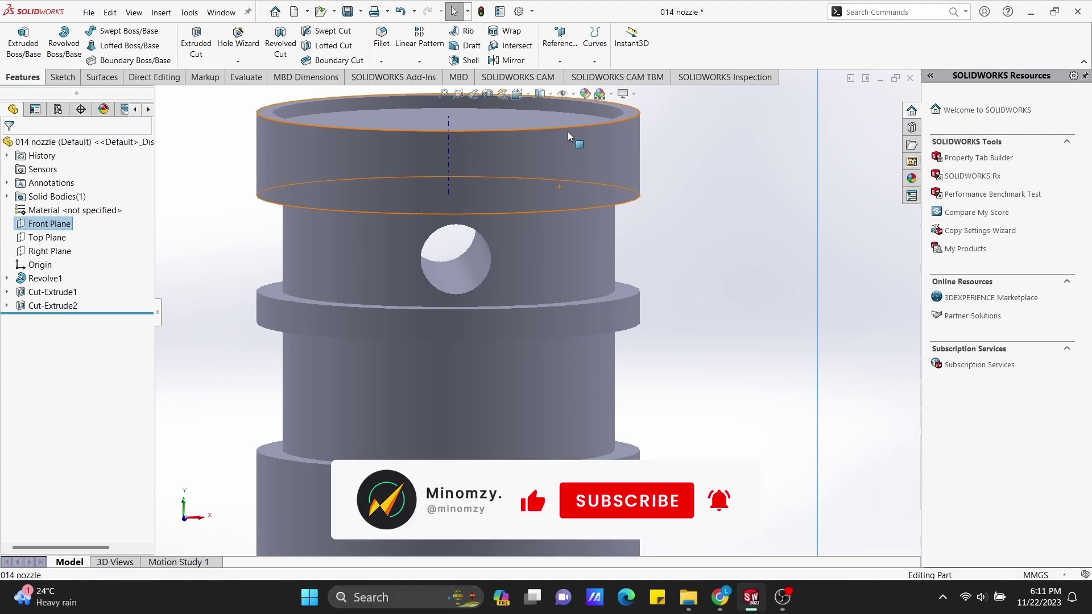
{"action": "scroll", "coordinate": [568, 131], "scroll_direction": "up", "scroll_amount": 2}
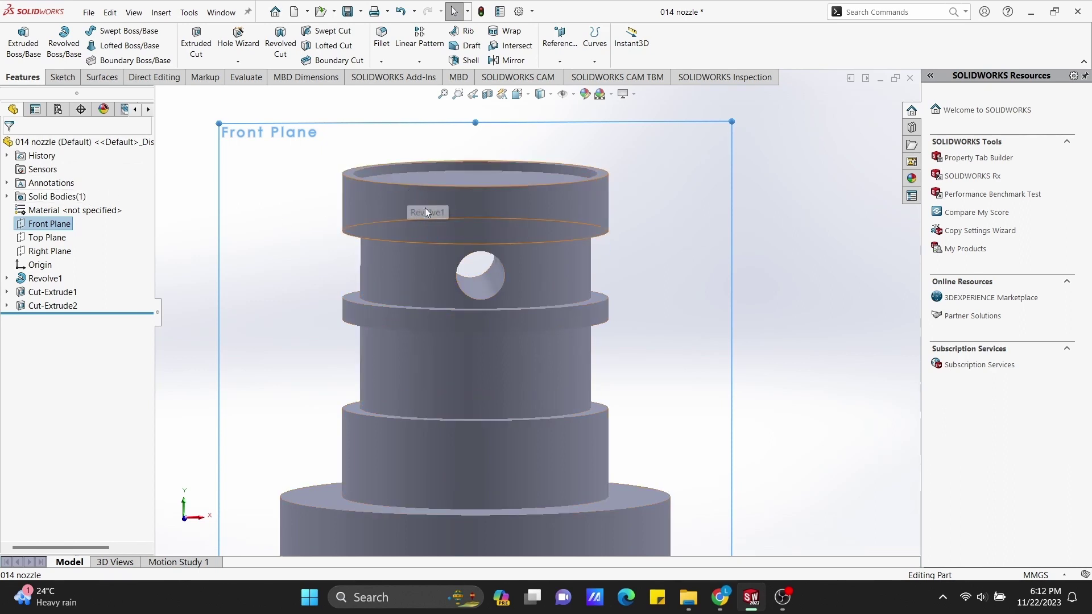
{"action": "middle_click_drag", "start_coordinate": [786, 221], "coordinate": [757, 222]}
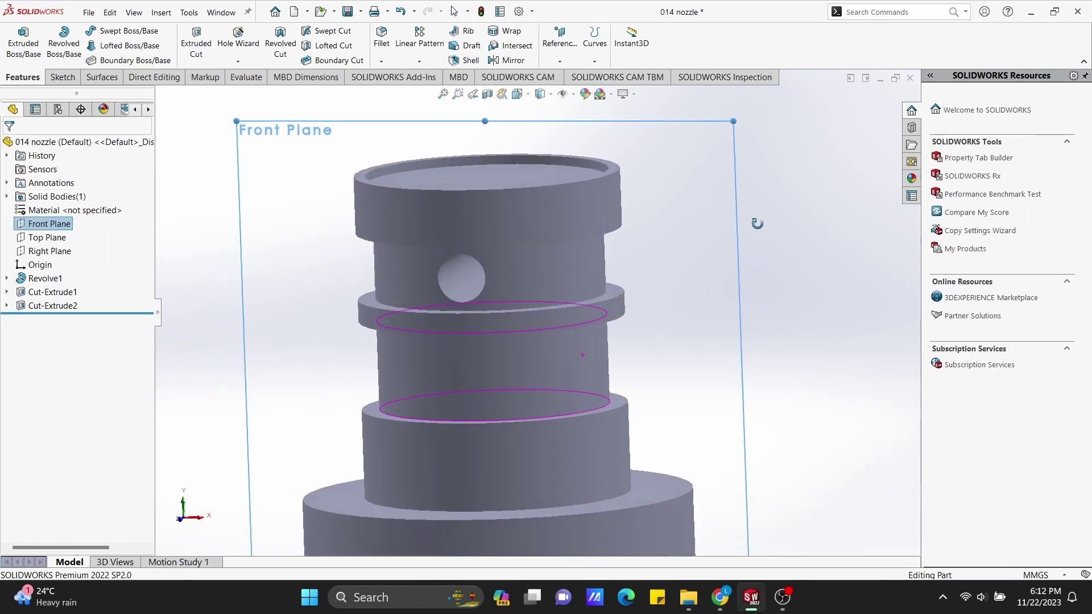
Start a new sketch on the Right Plane.
{"action": "right_click", "coordinate": [53, 250]}
{"action": "key", "text": "Escape"}
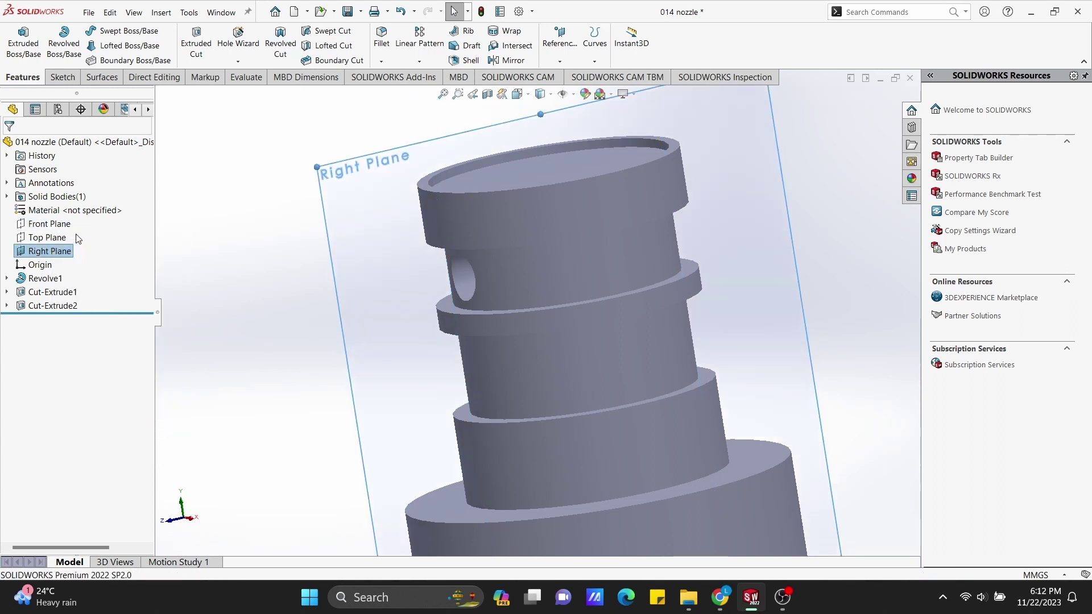
{"action": "right_click", "coordinate": [53, 251]}
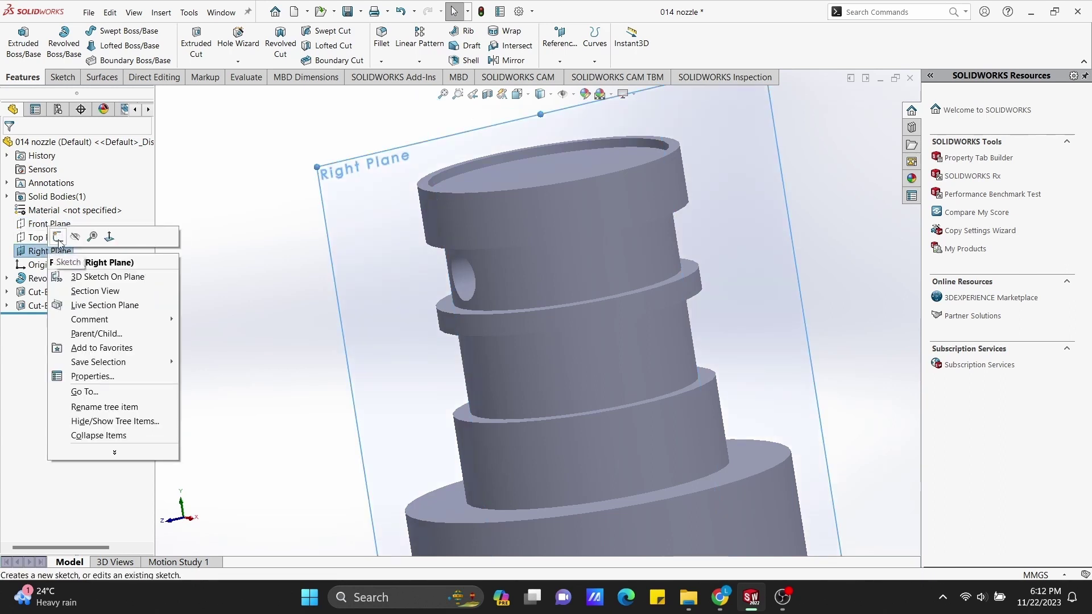
{"action": "left_click", "coordinate": [60, 236]}
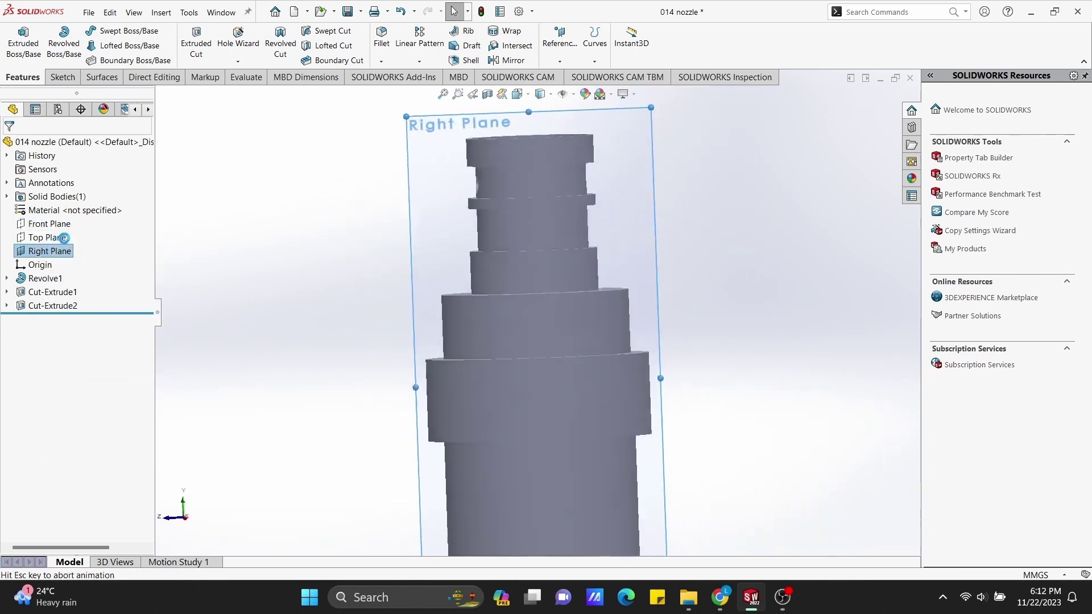
Set the display to Hidden Lines Removed, orbit the nozzle, and exit the empty sketch.
{"action": "left_click", "coordinate": [549, 95]}
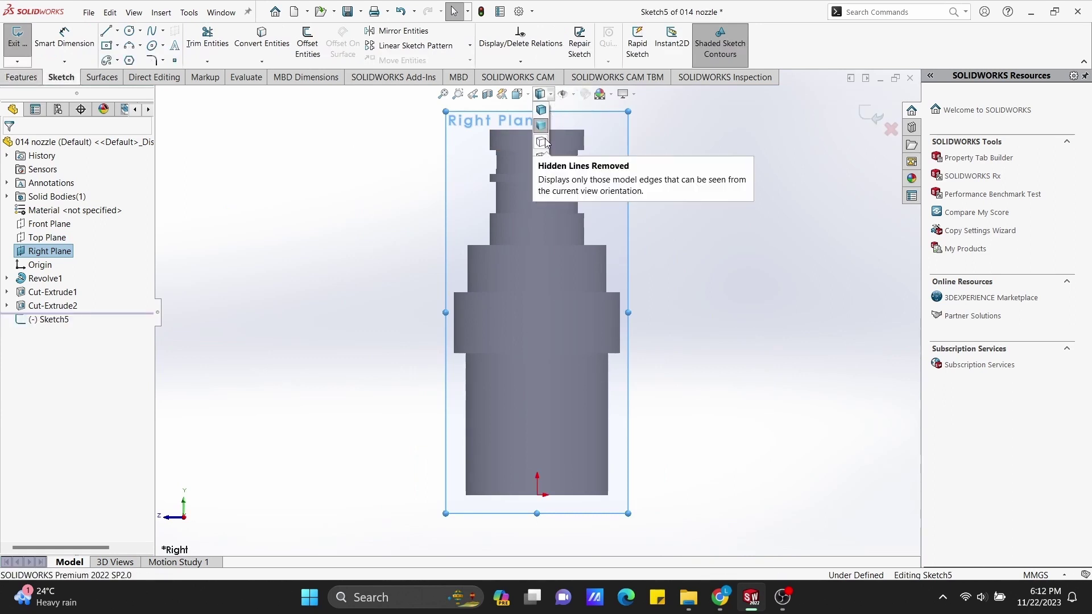
{"action": "left_click", "coordinate": [545, 142]}
{"action": "scroll", "coordinate": [555, 145], "scroll_direction": "down", "scroll_amount": 5}
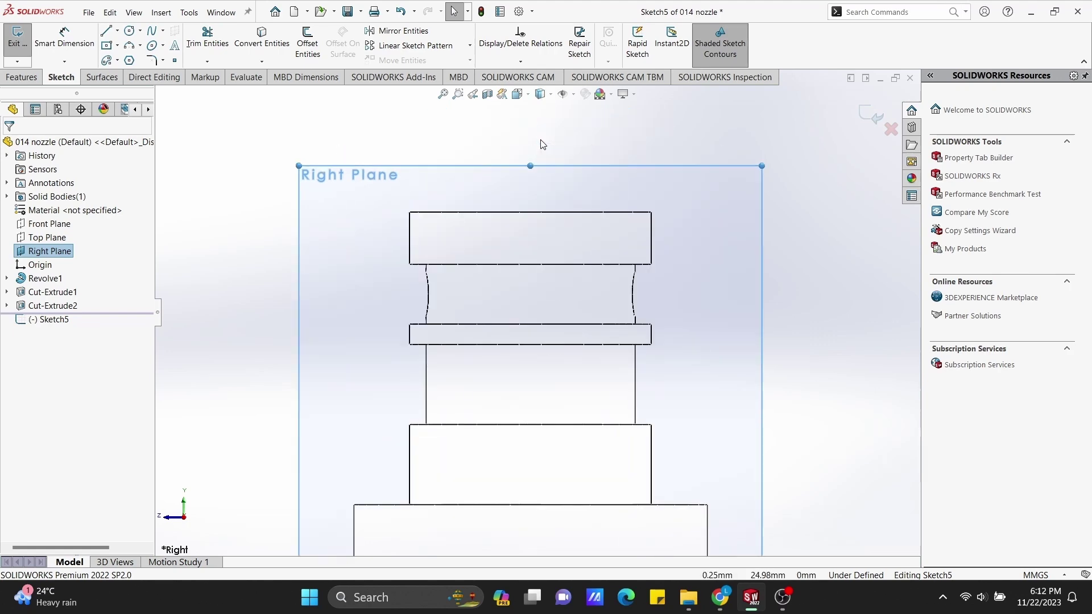
{"action": "mouse_move", "coordinate": [554, 150]}
{"action": "middle_mouse_down"}
{"action": "mouse_move", "coordinate": [551, 174]}
{"action": "mouse_move", "coordinate": [601, 218]}
{"action": "middle_mouse_up"}
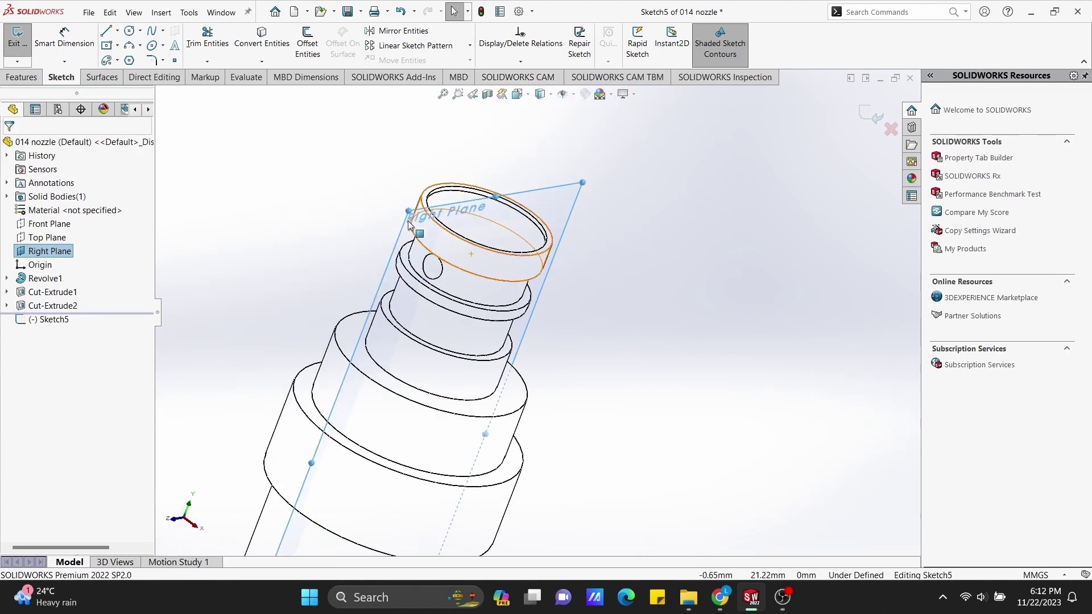
{"action": "scroll", "coordinate": [532, 324], "scroll_direction": "up", "scroll_amount": 3}
{"action": "left_click", "coordinate": [17, 37]}
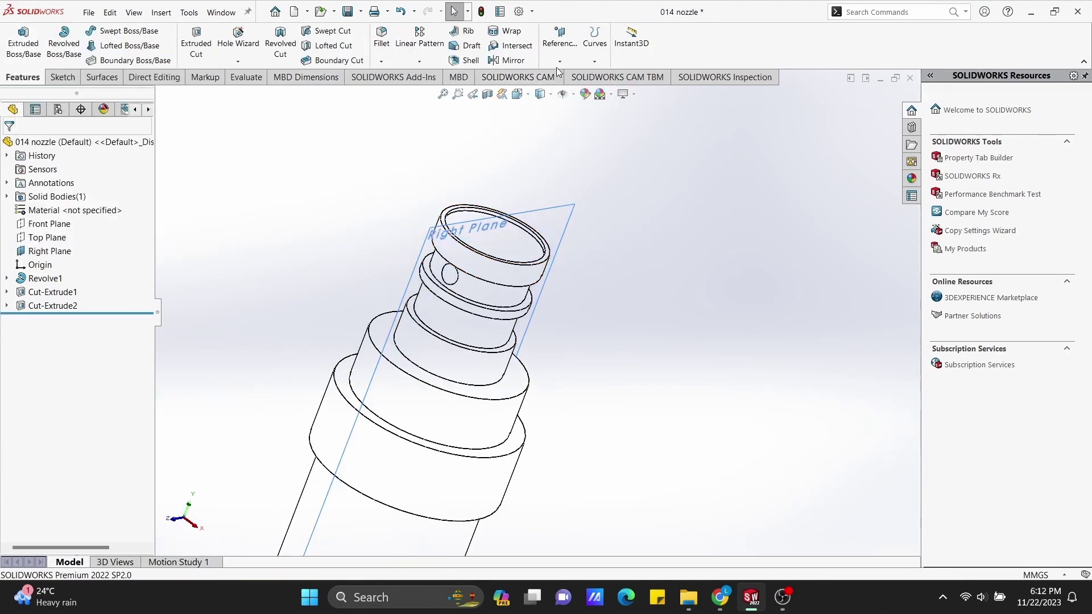
{"action": "left_click", "coordinate": [560, 63]}
Start a reference plane using the Right Plane, viewed from the front.
{"action": "left_click", "coordinate": [567, 82]}
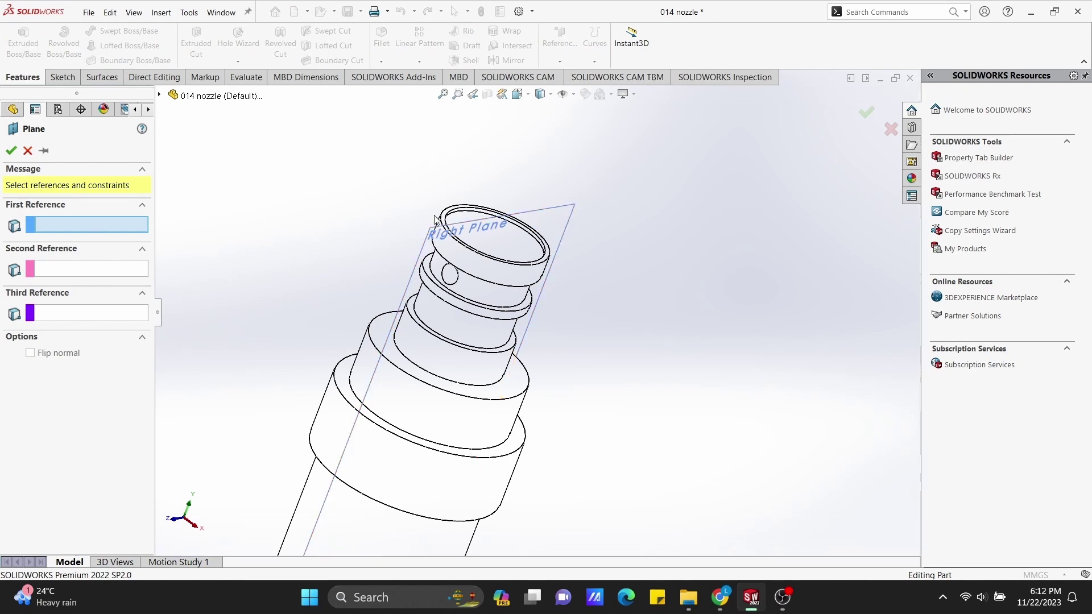
{"action": "left_click", "coordinate": [542, 219]}
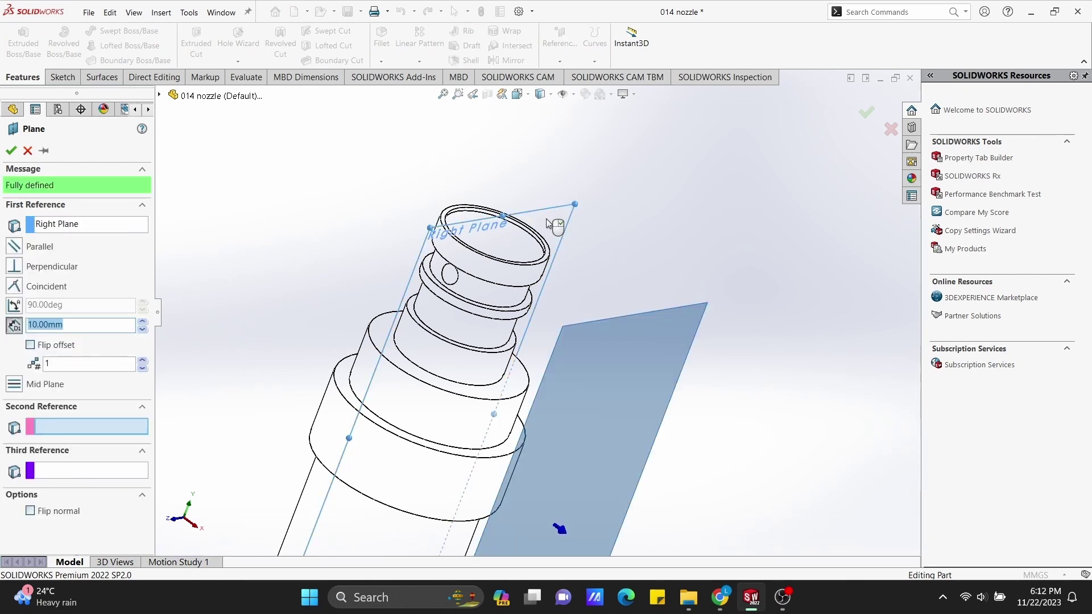
{"action": "scroll", "coordinate": [359, 339], "scroll_direction": "up", "scroll_amount": 5}
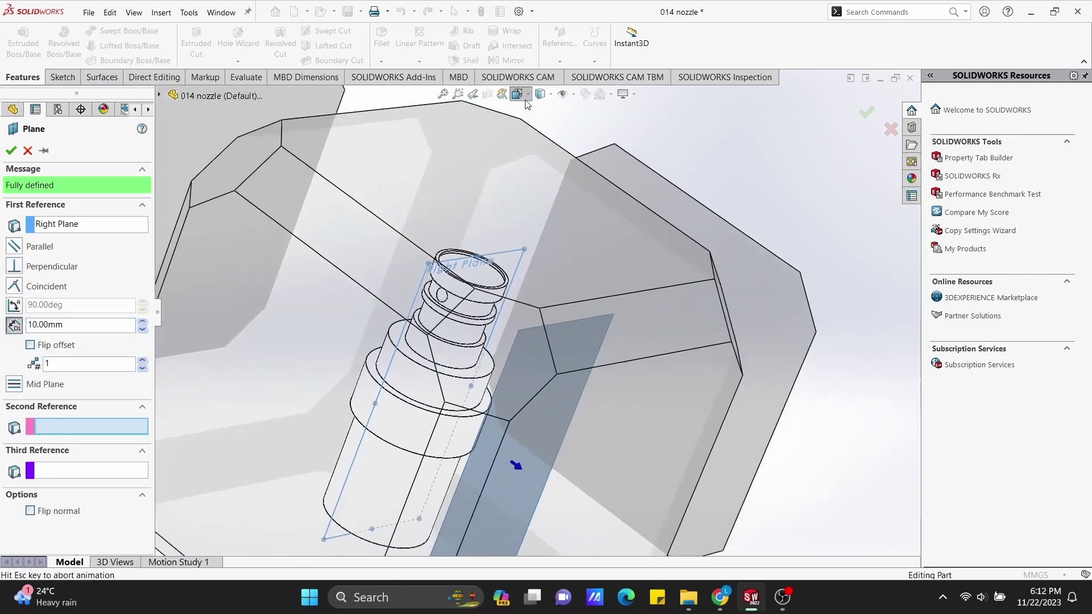
{"action": "scroll", "coordinate": [367, 340], "scroll_direction": "down", "scroll_amount": 8}
{"action": "key", "text": "ctrl+1"}
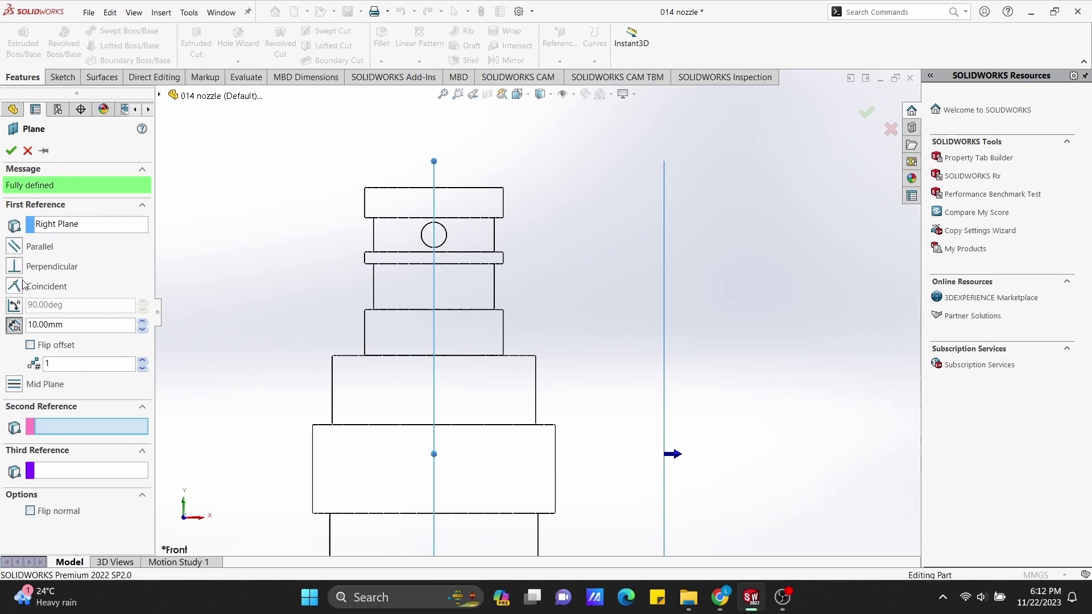
Flip the plane offset and set the offset distance to 1.80 mm.
{"action": "left_click", "coordinate": [31, 351]}
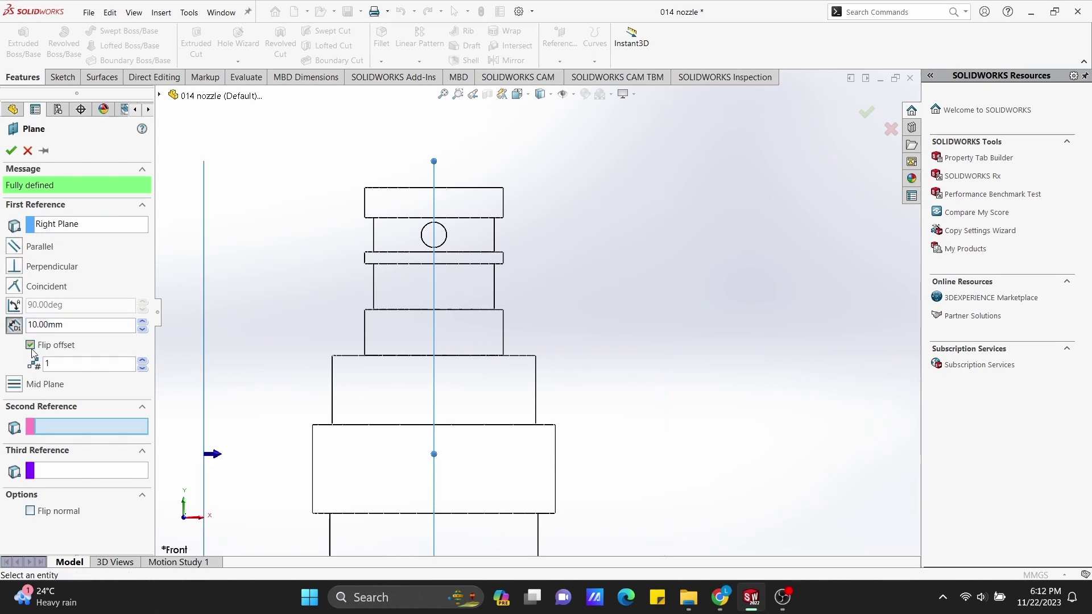
{"action": "left_click", "coordinate": [31, 350]}
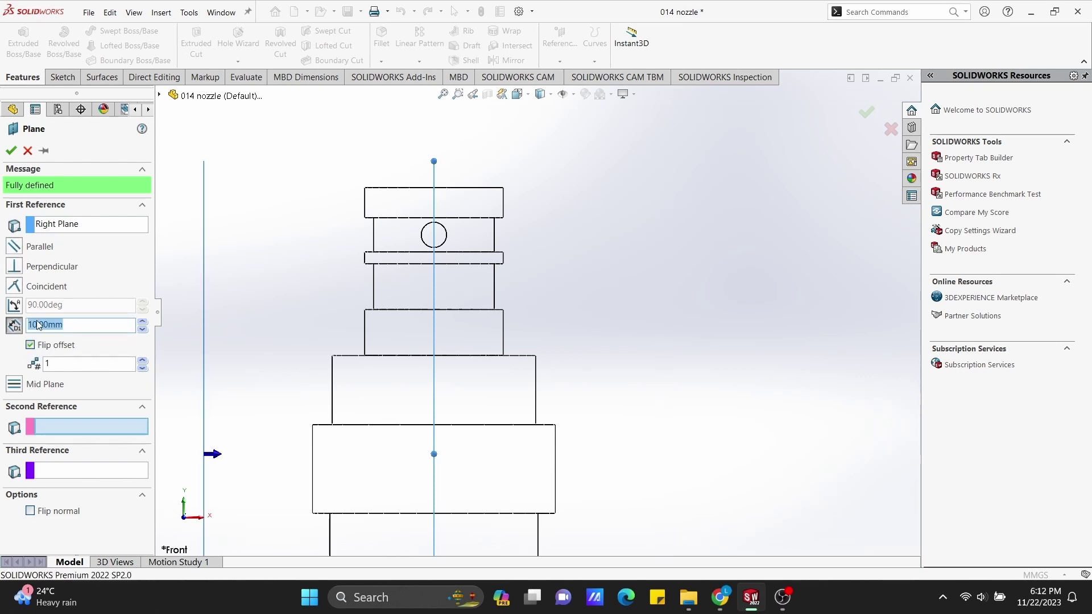
{"action": "left_click", "coordinate": [142, 331]}
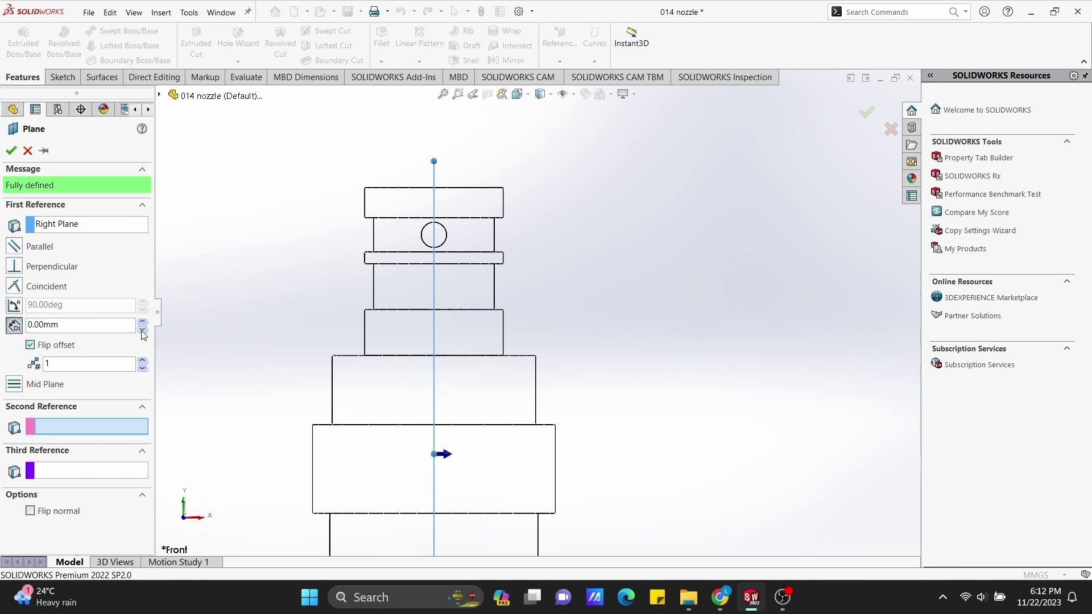
{"action": "left_click_drag", "start_coordinate": [88, 324], "coordinate": [24, 325]}
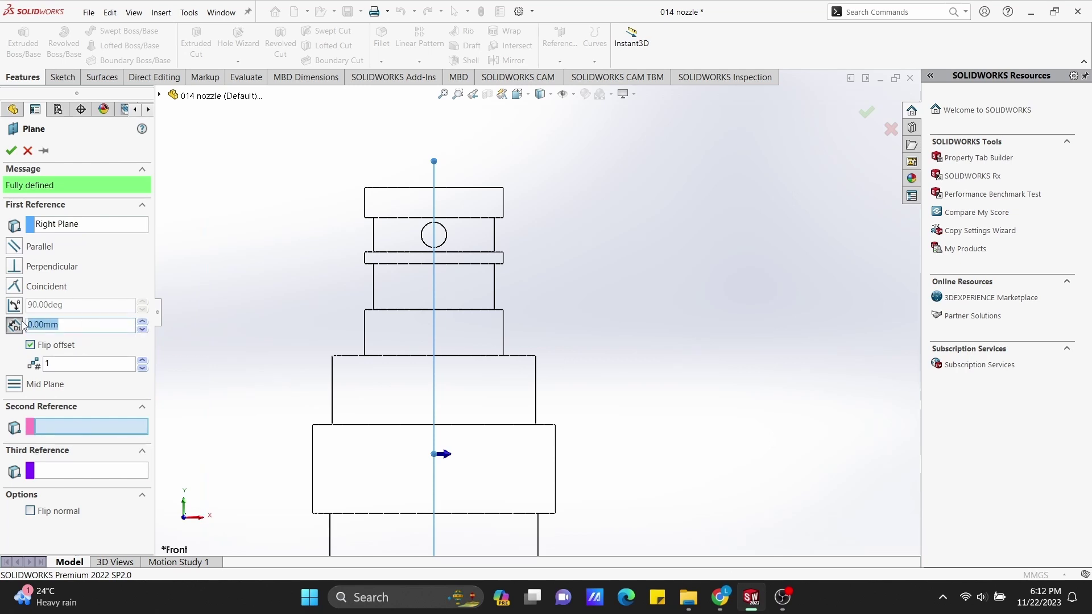
{"action": "type", "text": "1"}
{"action": "key", "text": "Return"}
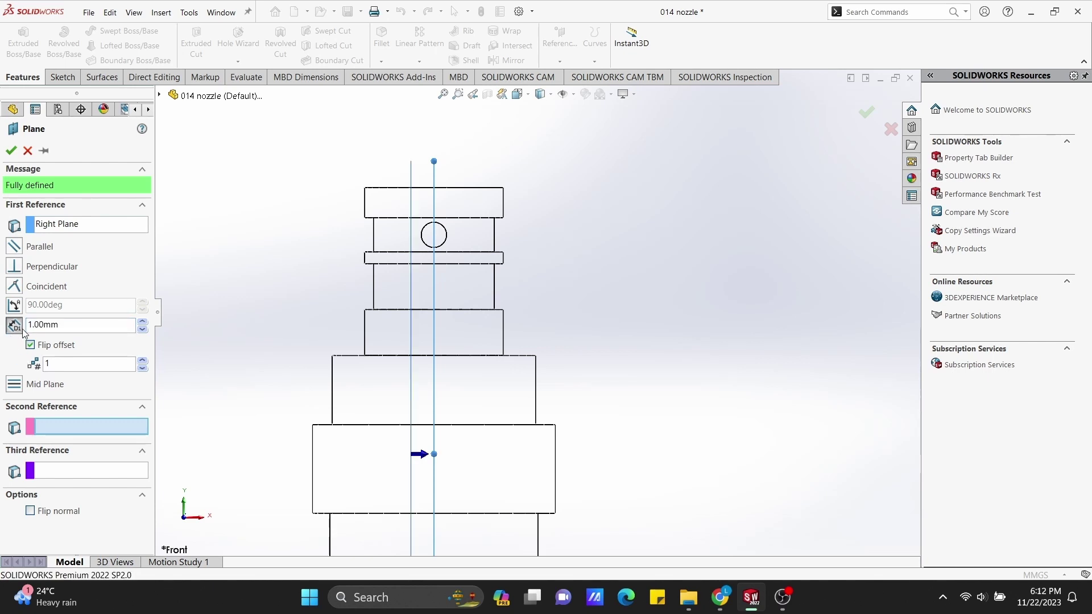
{"action": "left_click_drag", "start_coordinate": [43, 324], "coordinate": [23, 327]}
{"action": "type", "text": "1.5"}
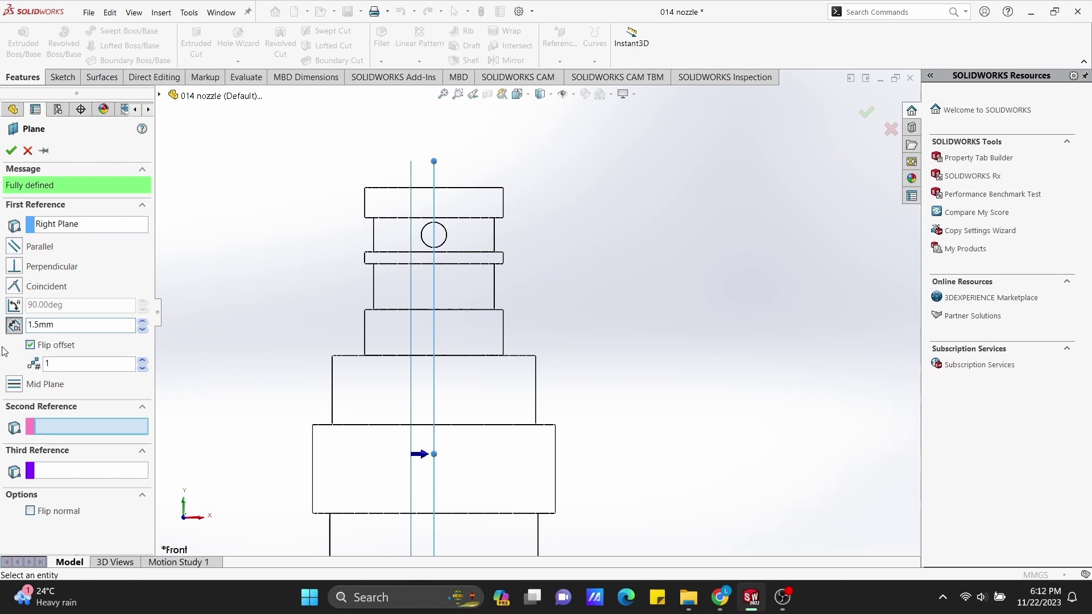
{"action": "type", "text": "1.8"}
{"action": "key", "text": "Return"}
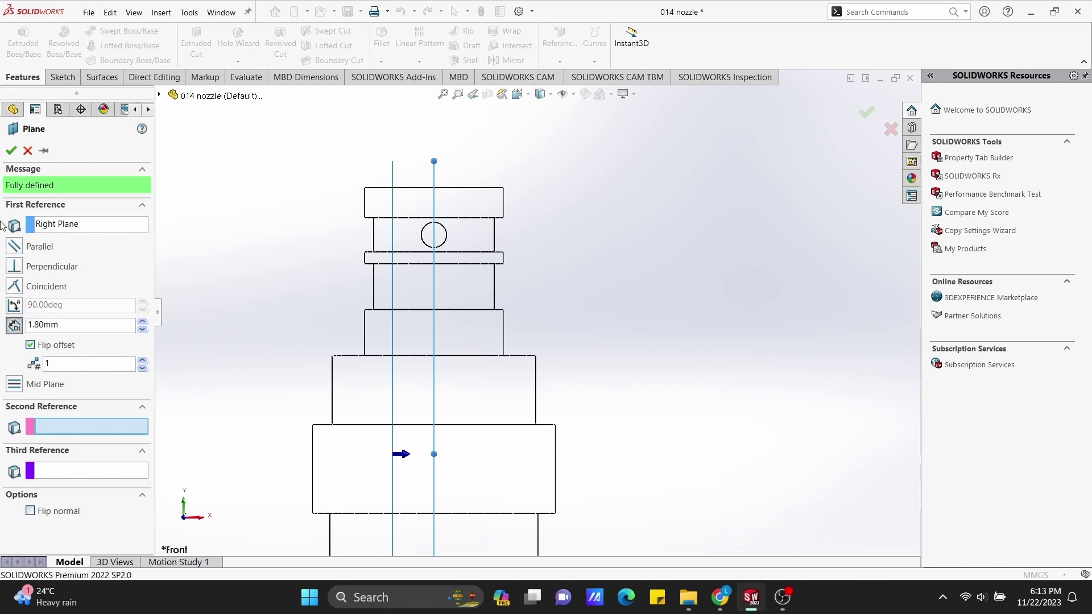
Accept Plane1, orbit to a 3D view, and hide the Right Plane.
{"action": "left_click", "coordinate": [10, 151]}
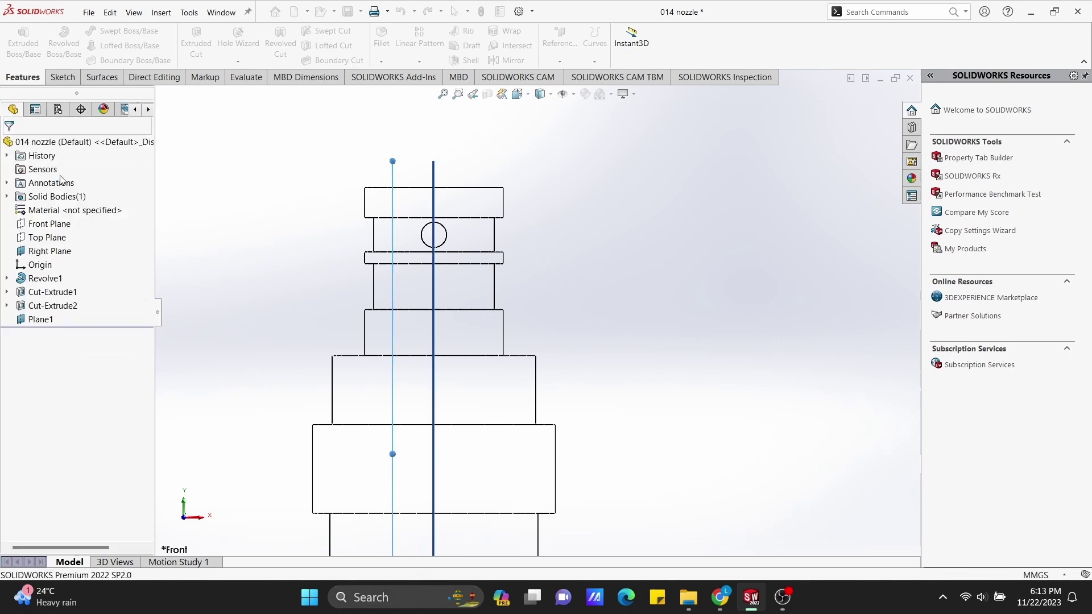
{"action": "scroll", "coordinate": [529, 192], "scroll_direction": "down", "scroll_amount": 2}
{"action": "mouse_move", "coordinate": [528, 192]}
{"action": "middle_mouse_down"}
{"action": "mouse_move", "coordinate": [467, 179]}
{"action": "mouse_move", "coordinate": [398, 188]}
{"action": "middle_mouse_up"}
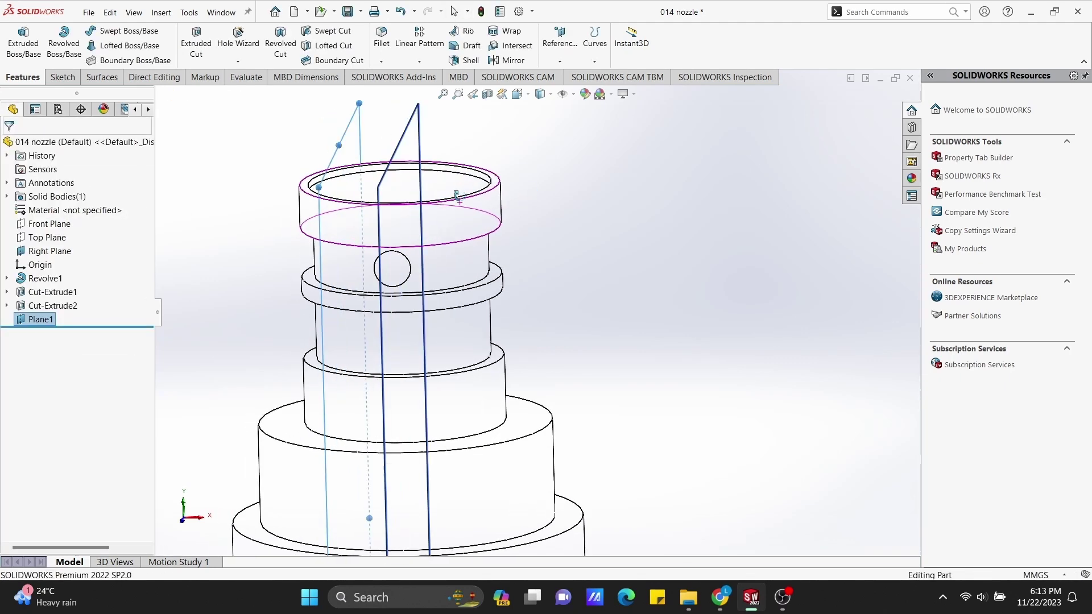
{"action": "right_click", "coordinate": [47, 259]}
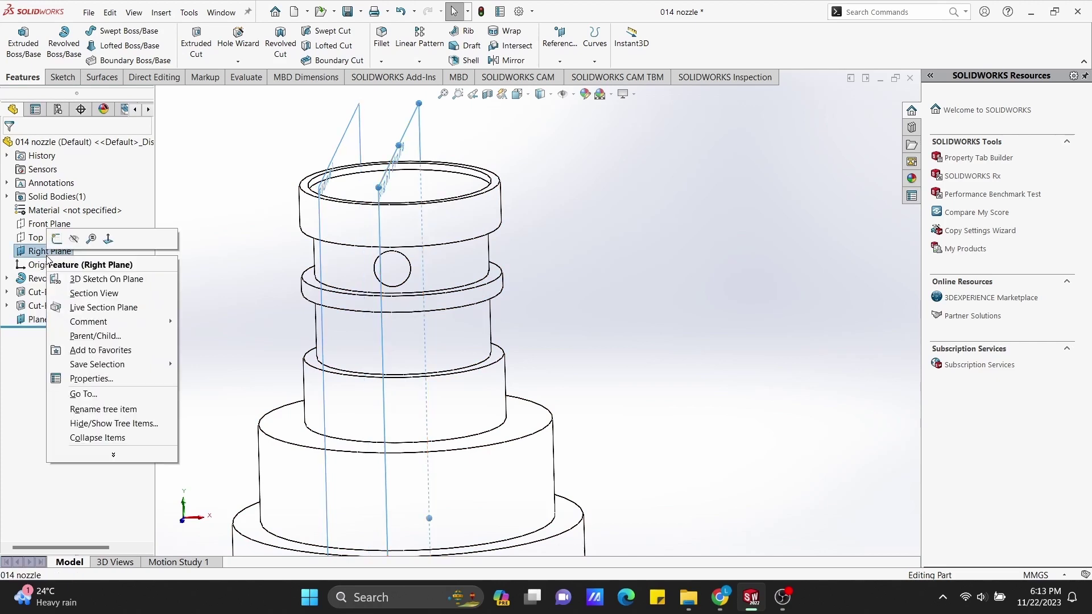
{"action": "left_click", "coordinate": [61, 236]}
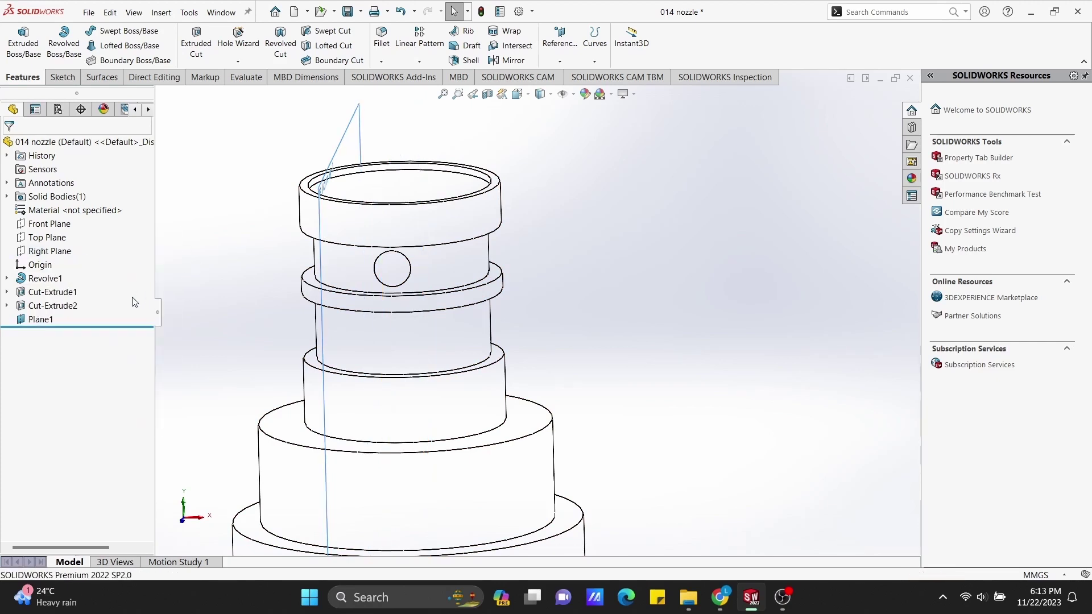
Open a sketch on Plane1 and draw a vertical centerline down from the nozzle's top edge.
{"action": "right_click", "coordinate": [348, 155]}
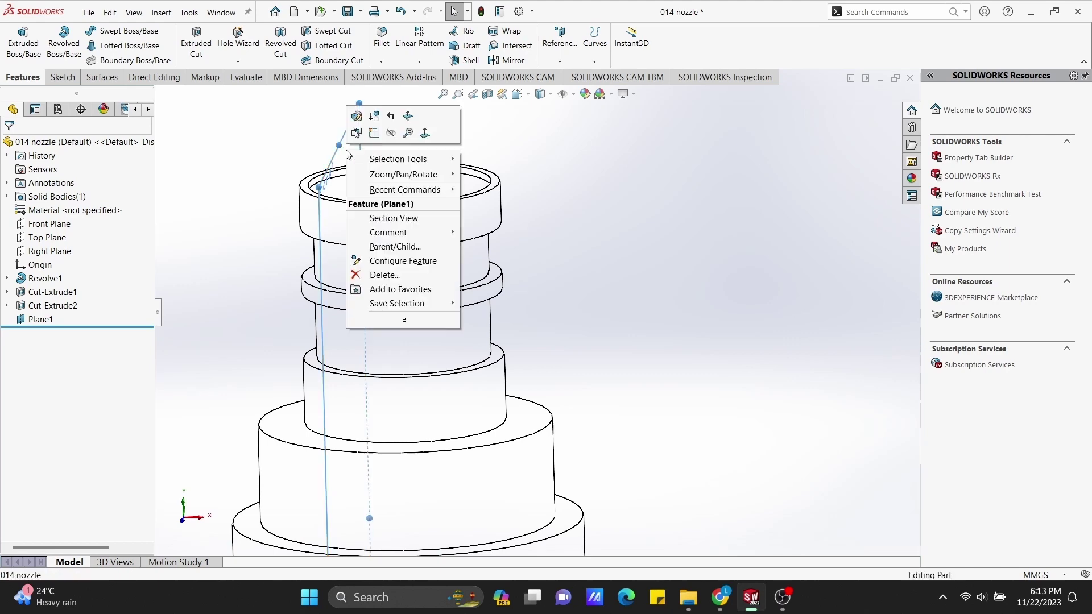
{"action": "left_click", "coordinate": [364, 123]}
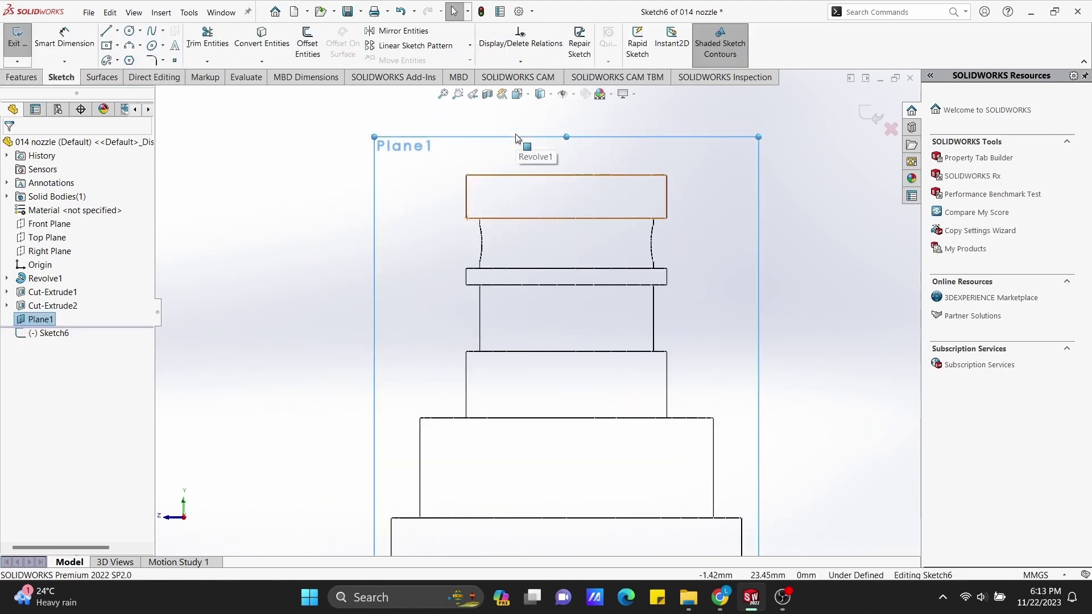
{"action": "scroll", "coordinate": [645, 180], "scroll_direction": "down", "scroll_amount": 1}
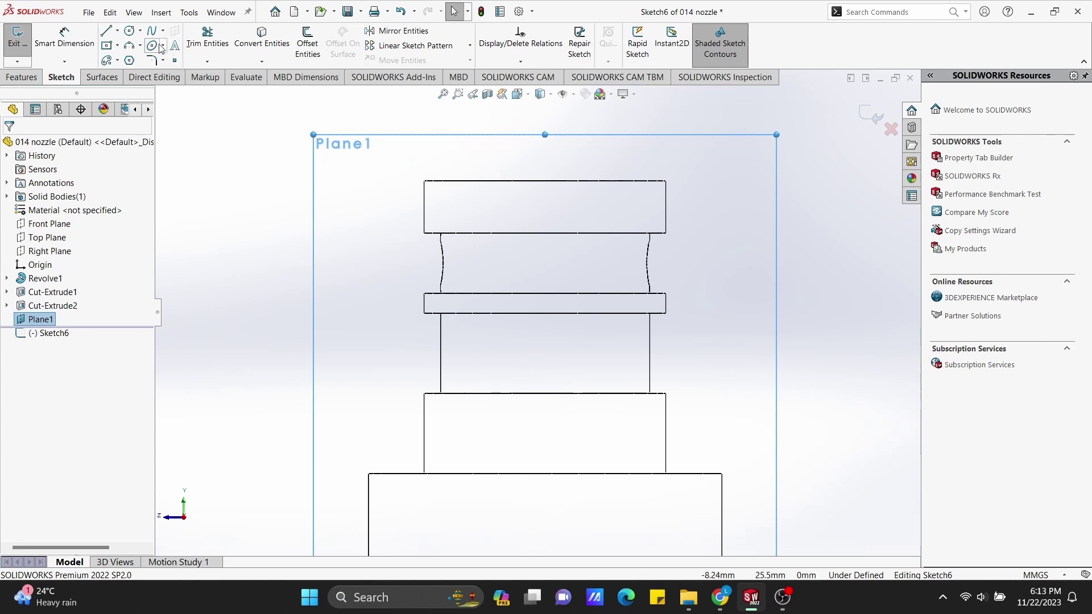
{"action": "left_click", "coordinate": [117, 30]}
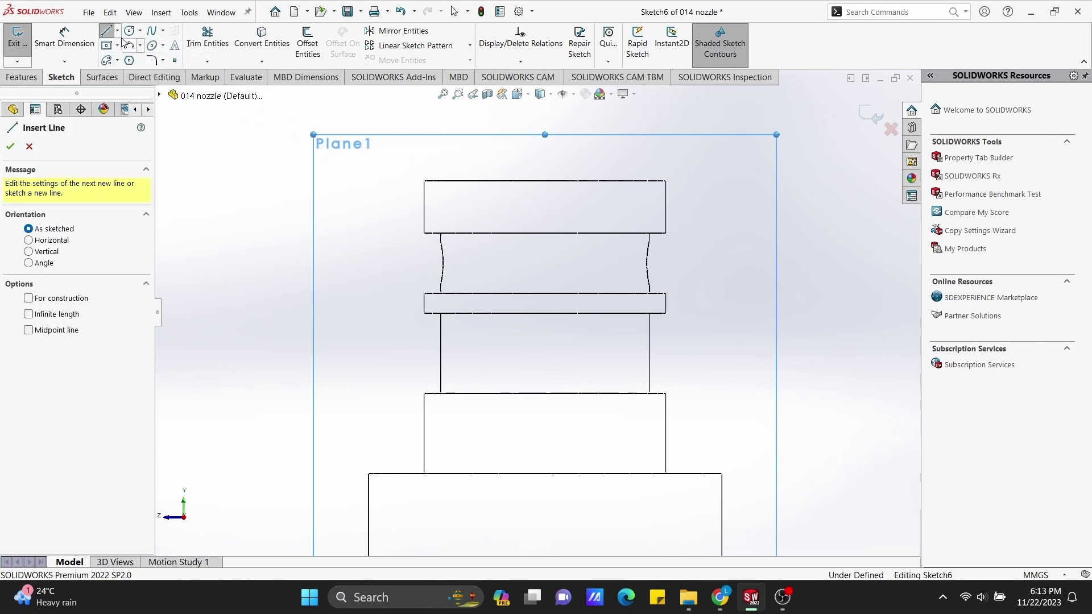
{"action": "left_click", "coordinate": [118, 31]}
{"action": "left_click", "coordinate": [127, 60]}
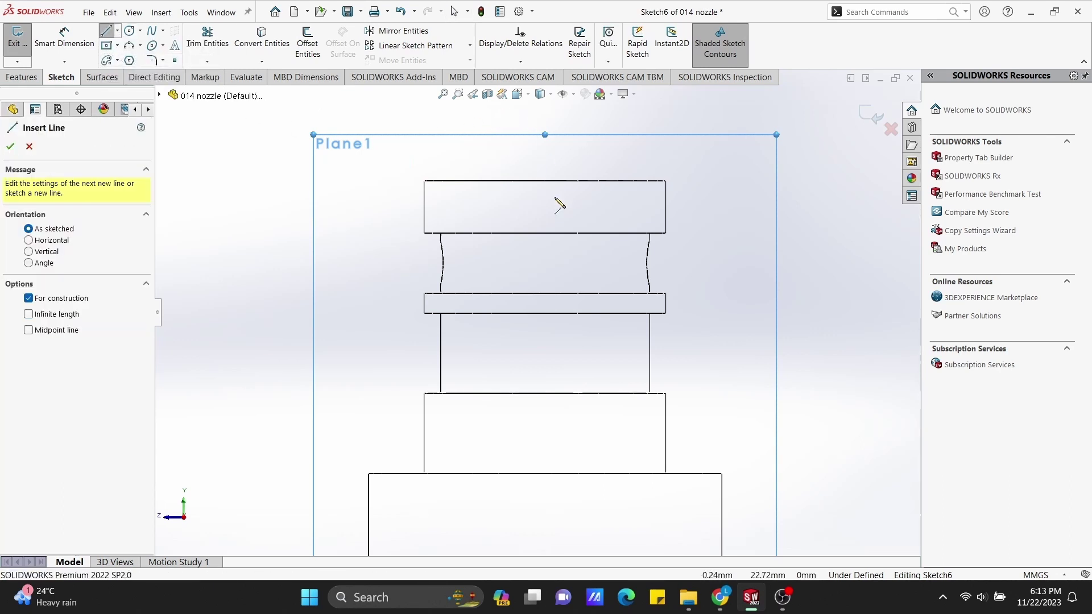
{"action": "left_click_drag", "start_coordinate": [545, 155], "coordinate": [545, 246]}
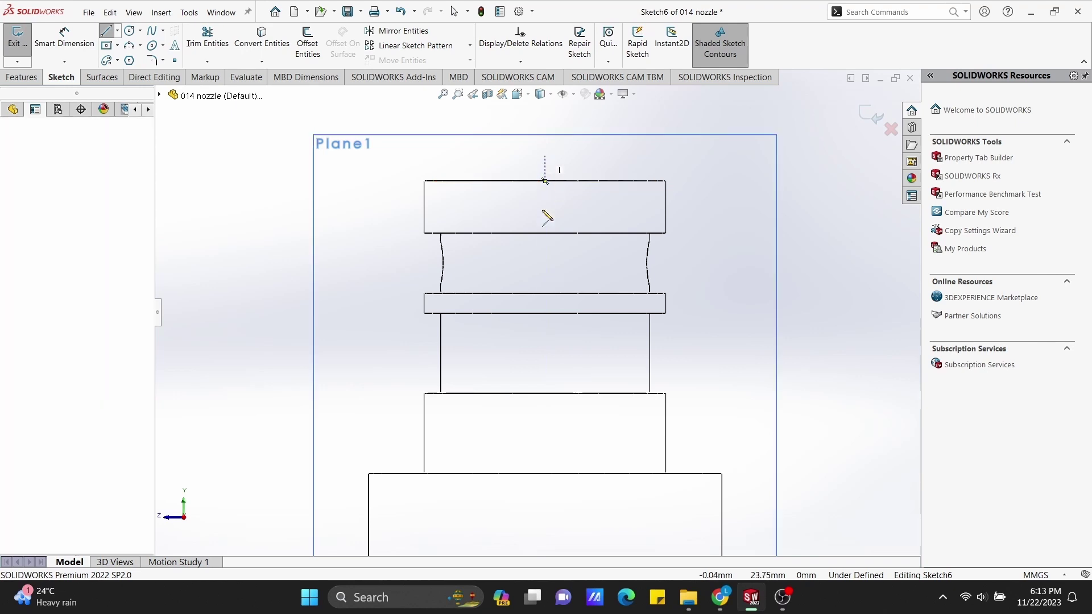
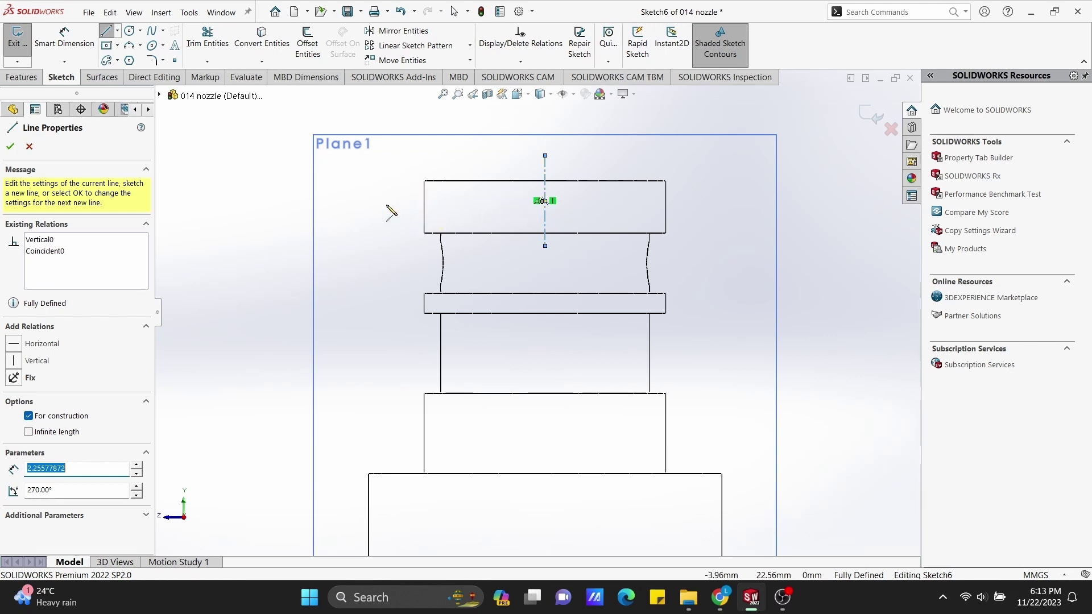
Draw a short horizontal line beside the nozzle in Sketch6.
{"action": "left_click_drag", "start_coordinate": [424, 207], "coordinate": [360, 207]}
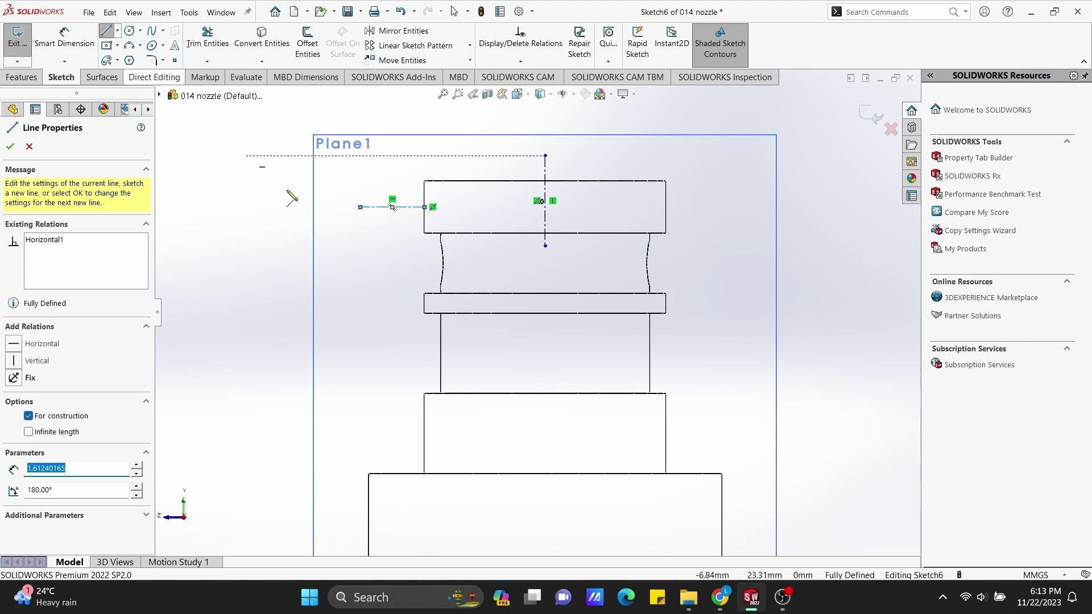
{"action": "left_click", "coordinate": [258, 195]}
{"action": "key", "text": "Escape"}
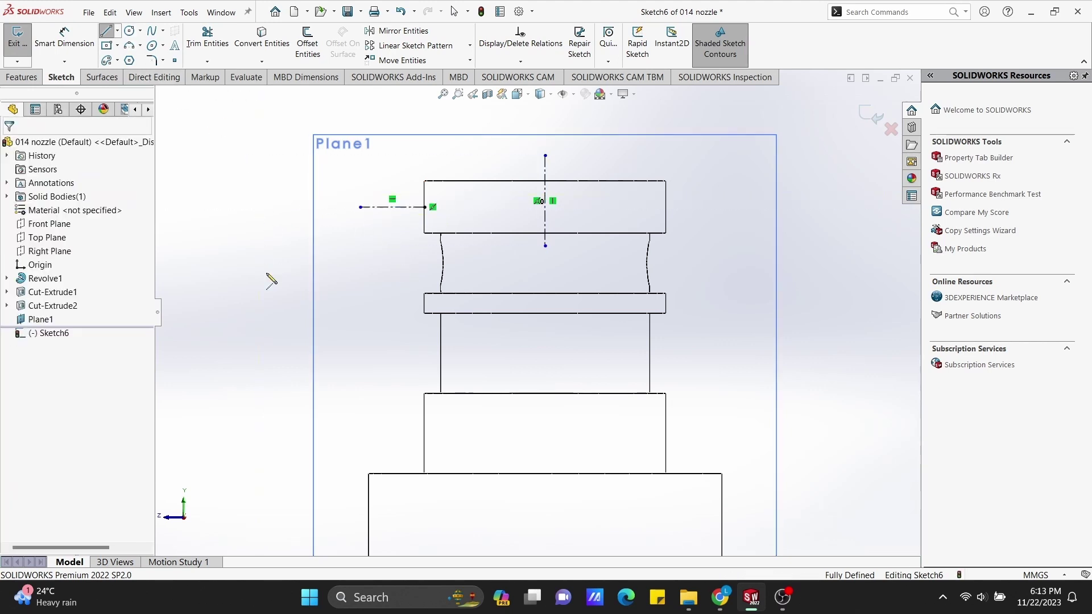
Draw a slanted line from the horizontal line's end rising across the nozzle's top.
{"action": "left_click", "coordinate": [117, 30]}
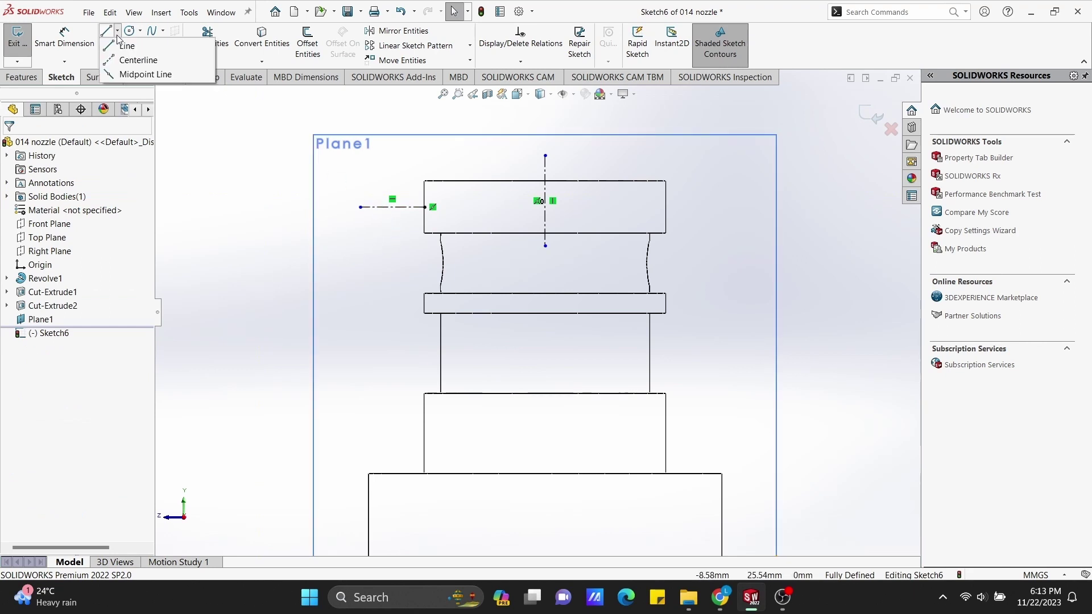
{"action": "left_click", "coordinate": [122, 57]}
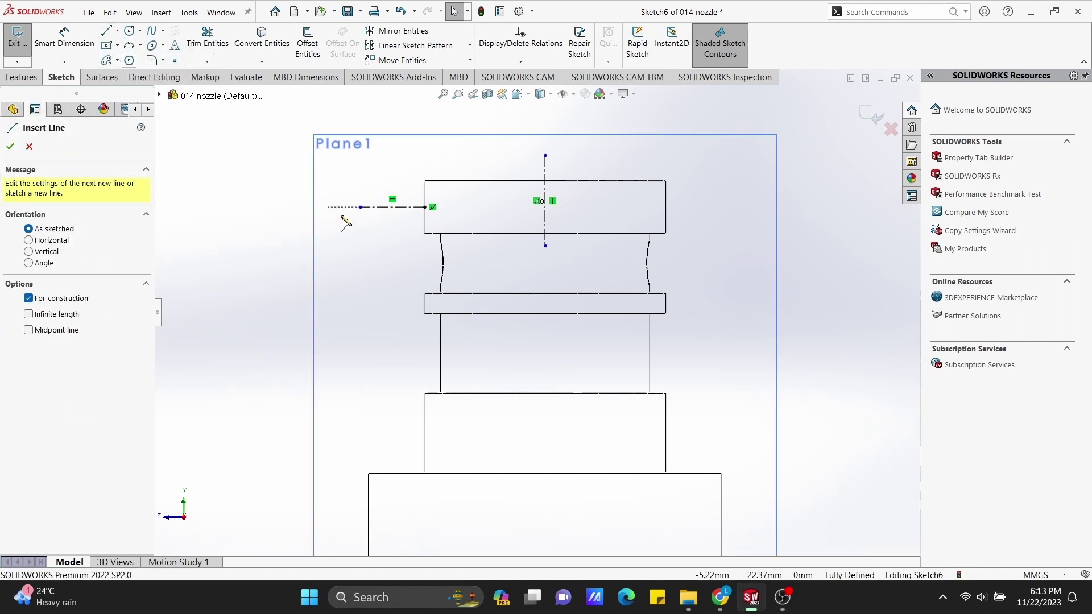
{"action": "left_click", "coordinate": [394, 207]}
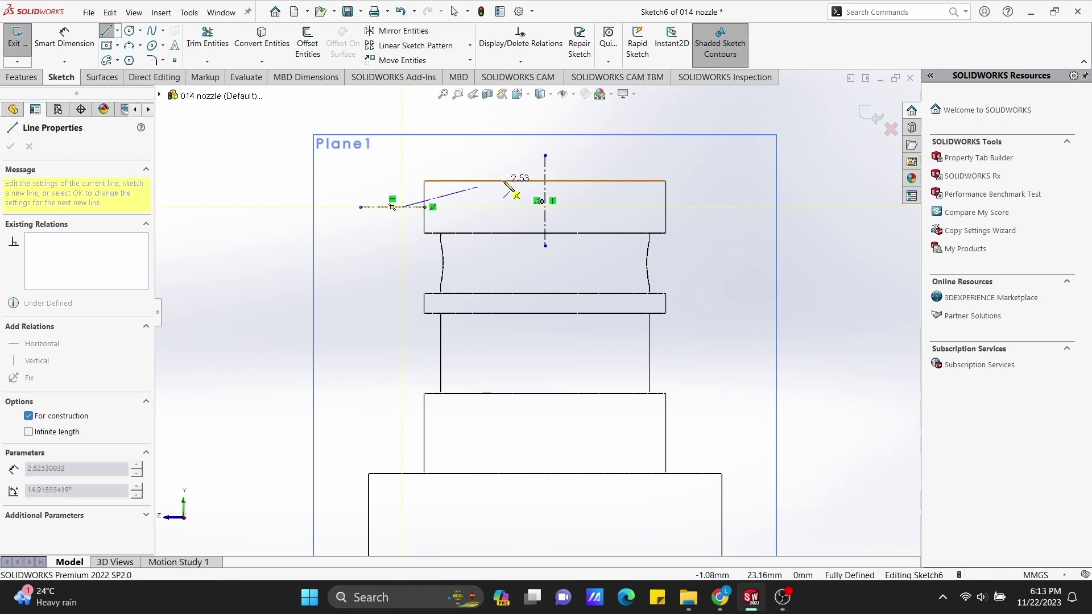
{"action": "double_click", "coordinate": [556, 170]}
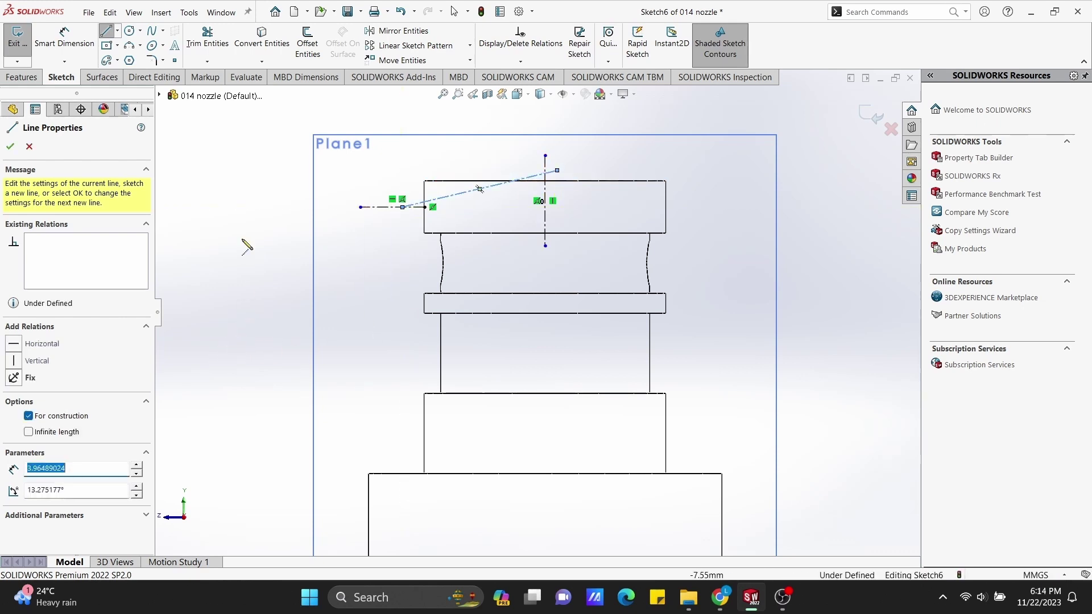
{"action": "left_click", "coordinate": [117, 31]}
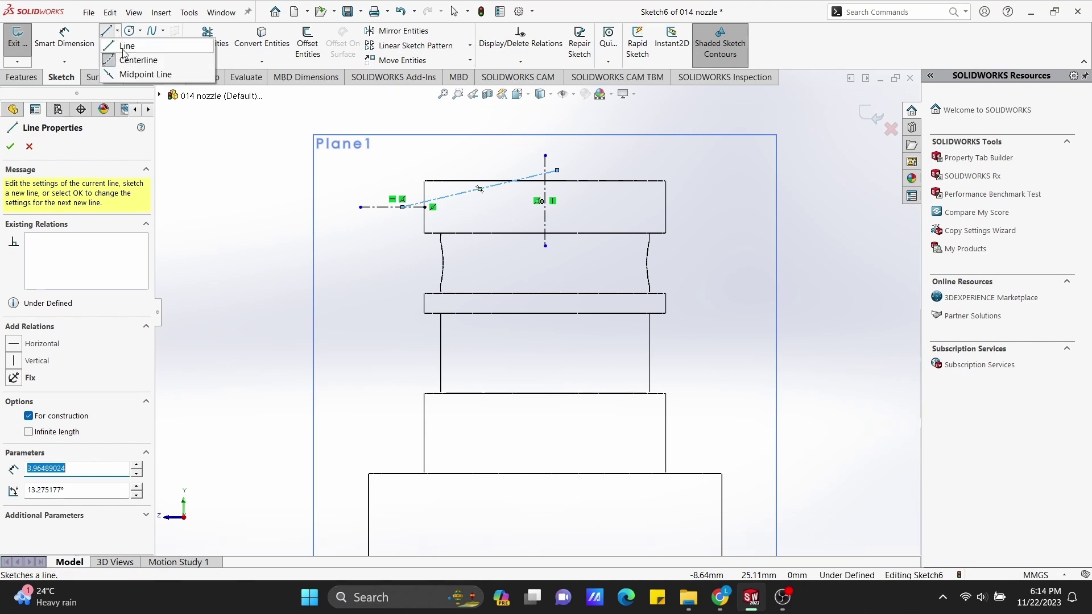
{"action": "left_click", "coordinate": [125, 48]}
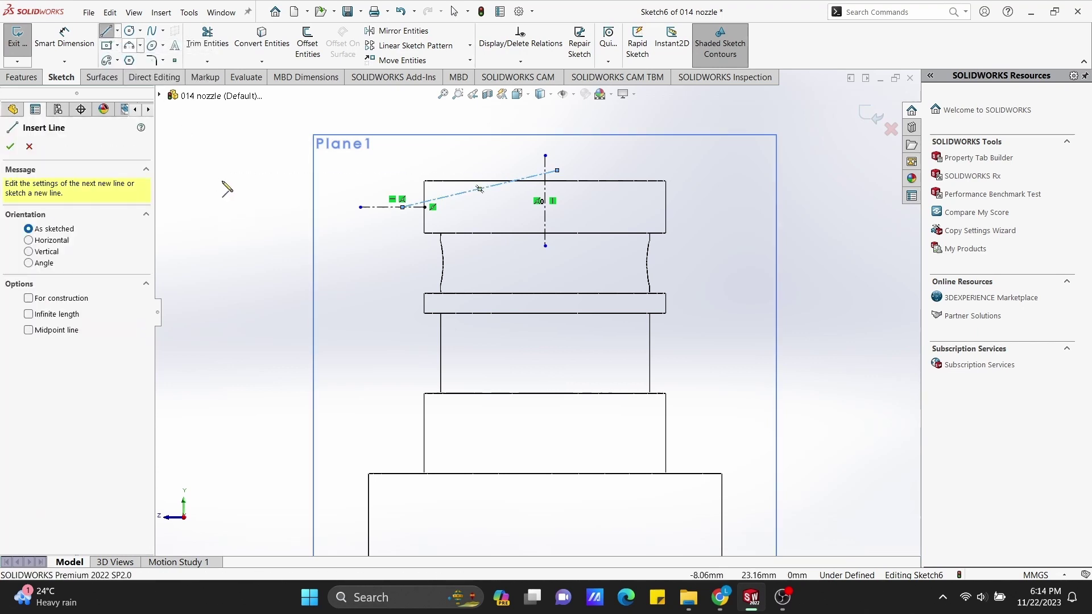
{"action": "right_click", "coordinate": [465, 194]}
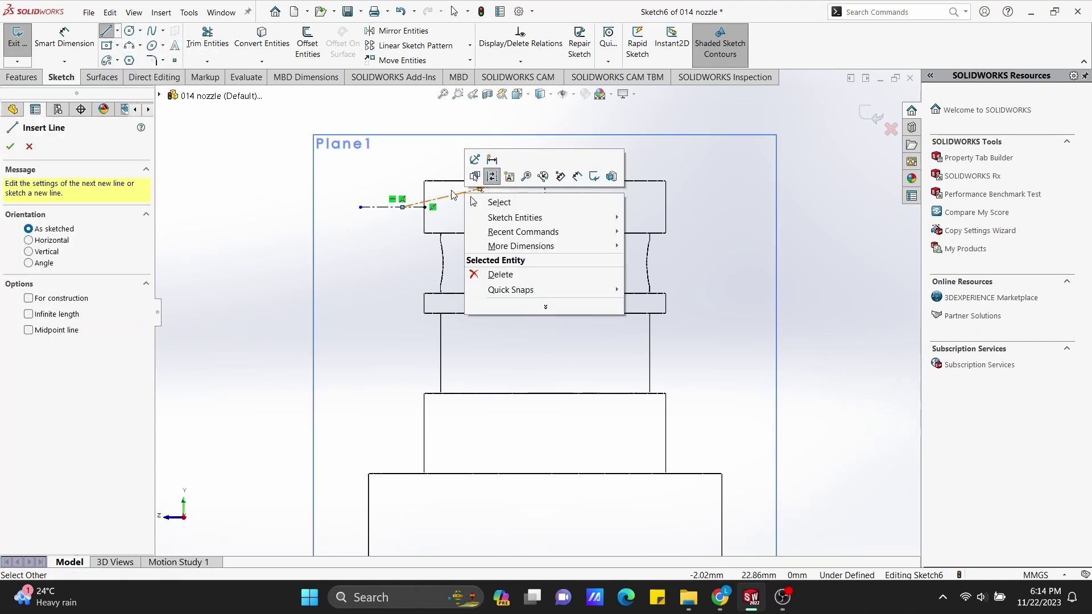
{"action": "left_click", "coordinate": [496, 178]}
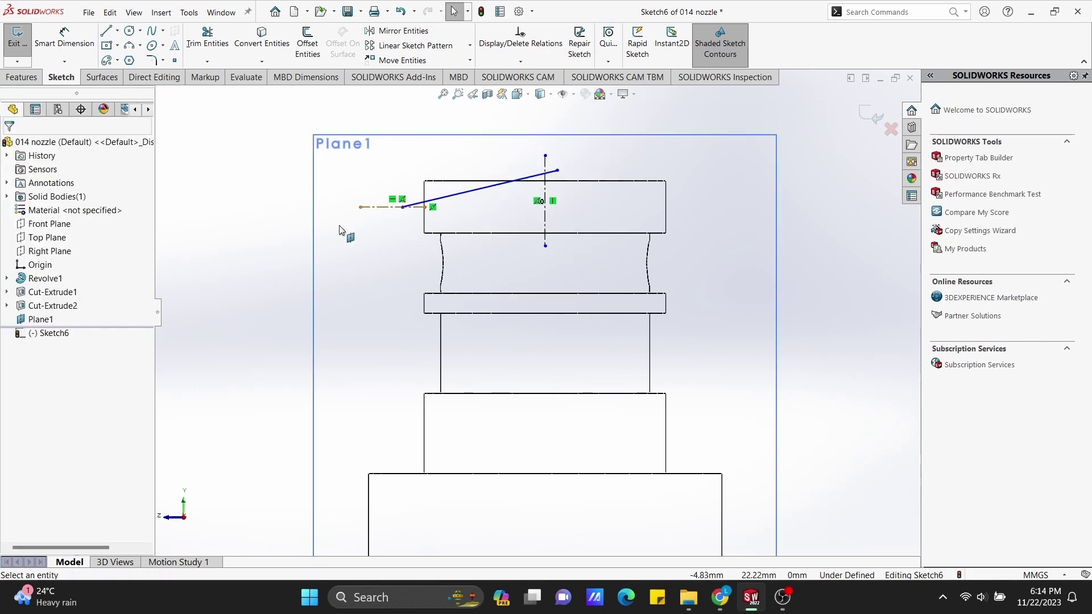
{"action": "mouse_move", "coordinate": [246, 231]}
{"action": "middle_mouse_down"}
{"action": "mouse_move", "coordinate": [319, 302]}
{"action": "mouse_move", "coordinate": [282, 257]}
{"action": "mouse_move", "coordinate": [268, 263]}
{"action": "middle_mouse_up"}
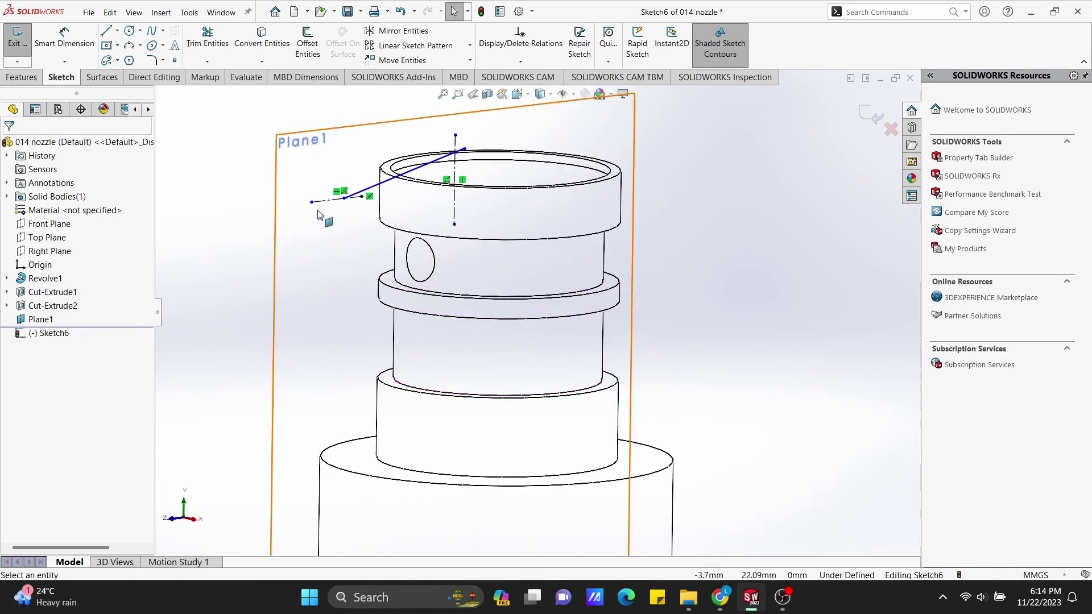
Exit Sketch6 and reorient the nozzle, starting from a Front Plane normal view.
{"action": "left_click", "coordinate": [16, 40]}
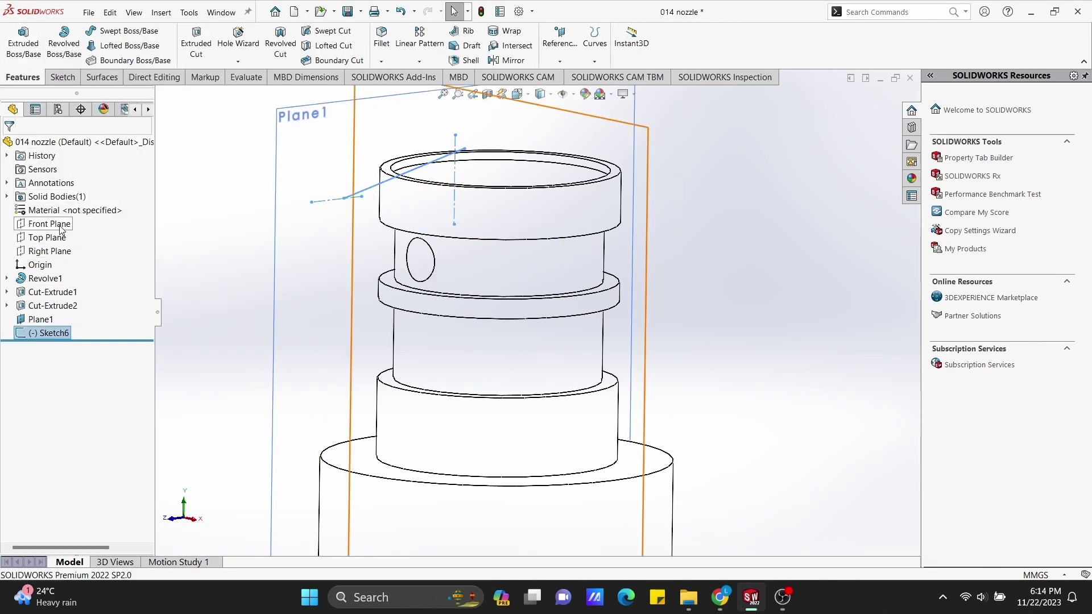
{"action": "right_click", "coordinate": [61, 228]}
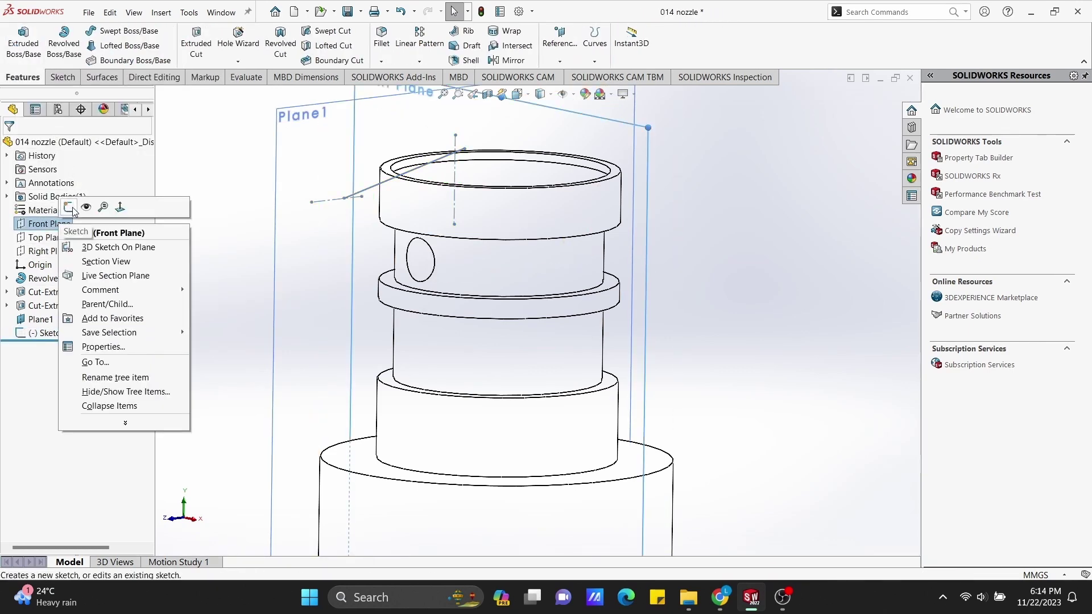
{"action": "left_click", "coordinate": [120, 207]}
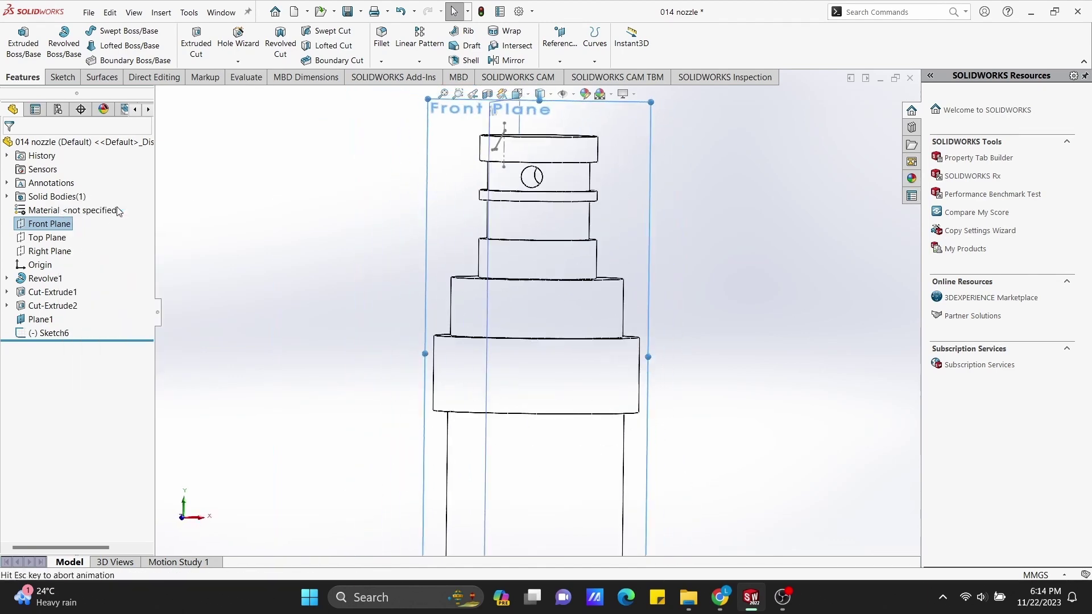
{"action": "scroll", "coordinate": [555, 145], "scroll_direction": "down", "scroll_amount": 3}
{"action": "scroll", "coordinate": [555, 150], "scroll_direction": "down", "scroll_amount": 2}
{"action": "mouse_move", "coordinate": [555, 151]}
{"action": "middle_mouse_down"}
{"action": "mouse_move", "coordinate": [520, 153]}
{"action": "mouse_move", "coordinate": [532, 161]}
{"action": "middle_mouse_up"}
{"action": "scroll", "coordinate": [631, 210], "scroll_direction": "up", "scroll_amount": 3}
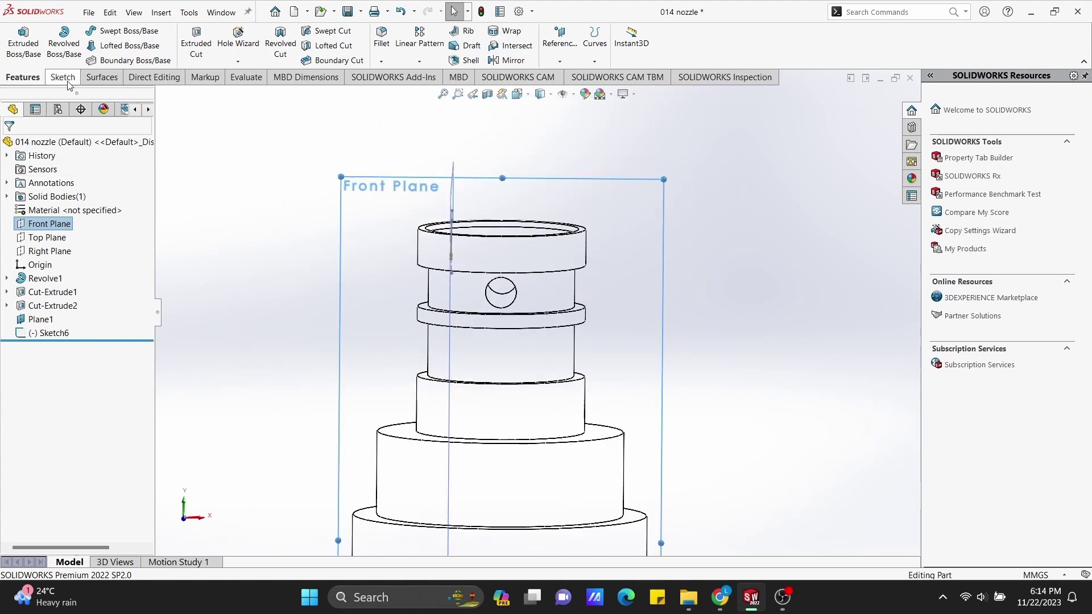
Create Plane2 offset 4.00 mm from the Front Plane.
{"action": "left_click", "coordinate": [559, 62]}
{"action": "left_click", "coordinate": [569, 73]}
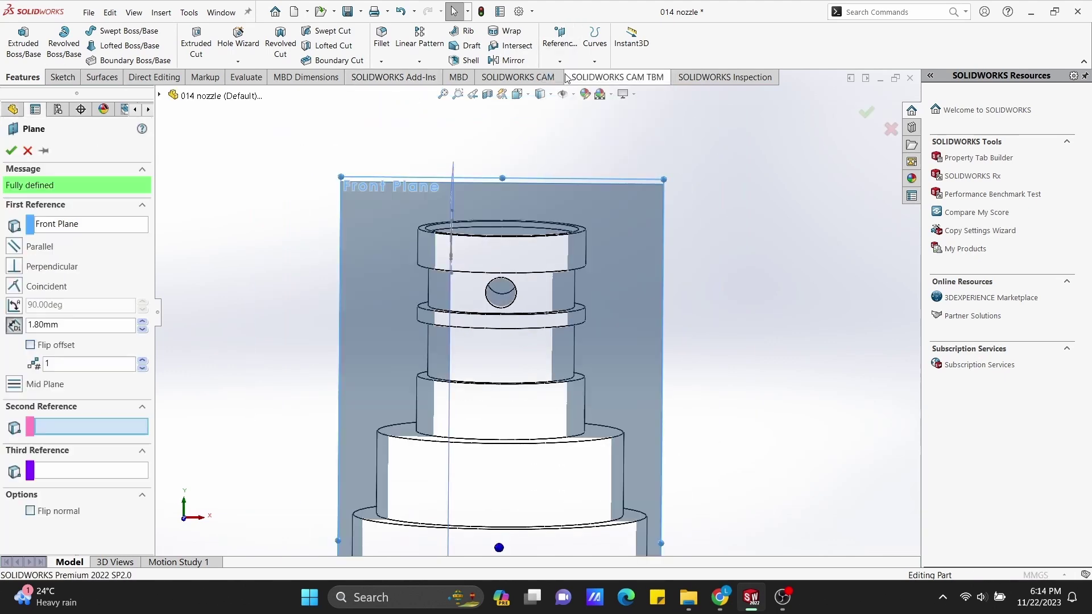
{"action": "middle_click_drag", "start_coordinate": [724, 229], "coordinate": [573, 274]}
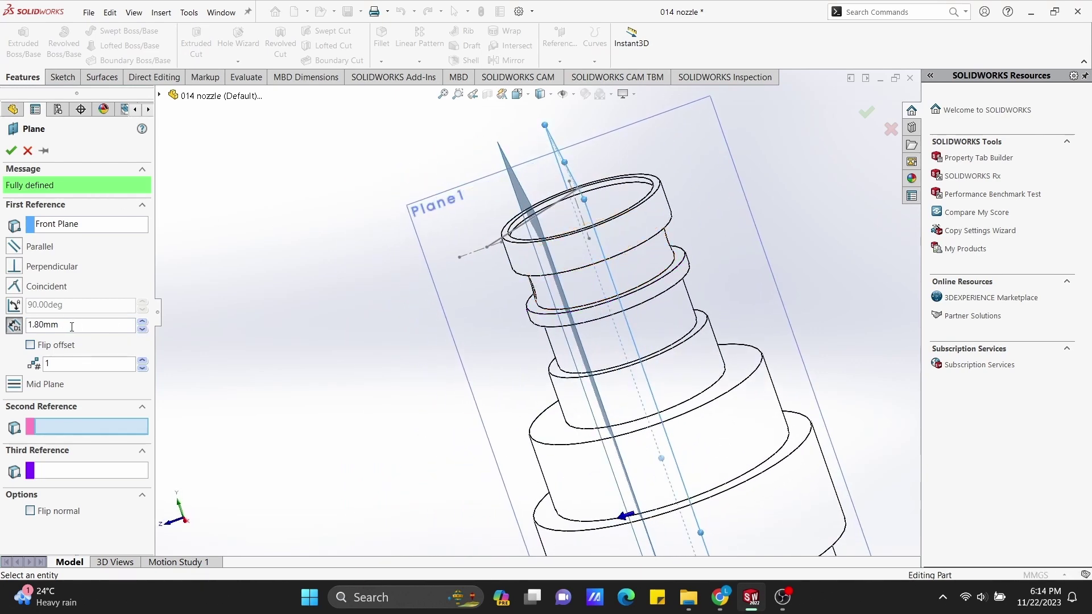
{"action": "type", "text": "3"}
{"action": "key", "text": "Return"}
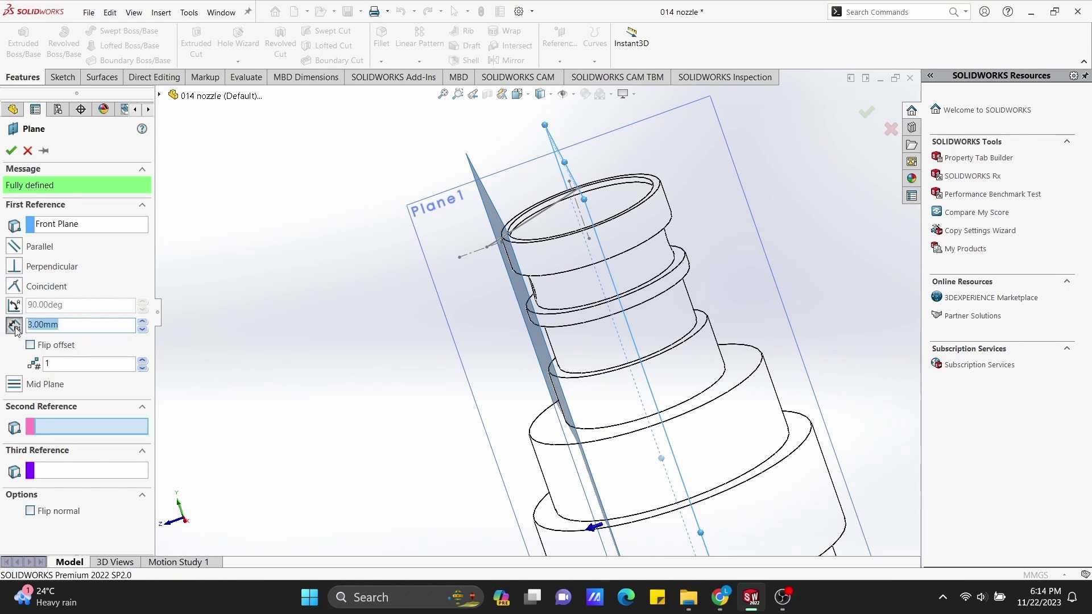
{"action": "type", "text": "4"}
{"action": "key", "text": "Return"}
{"action": "middle_click_drag", "start_coordinate": [189, 317], "coordinate": [285, 314]}
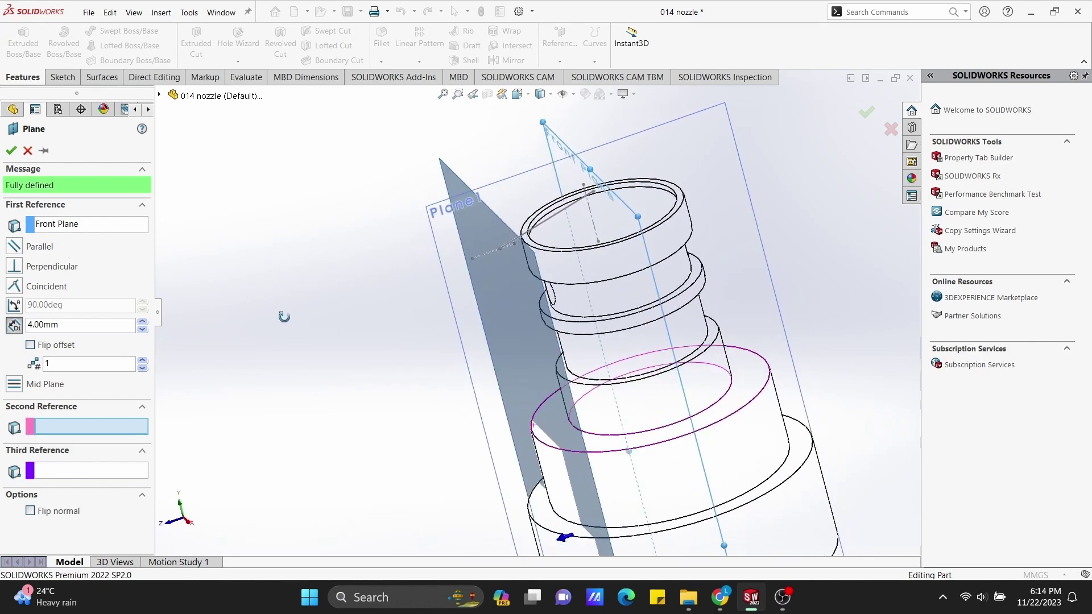
{"action": "left_click", "coordinate": [11, 149]}
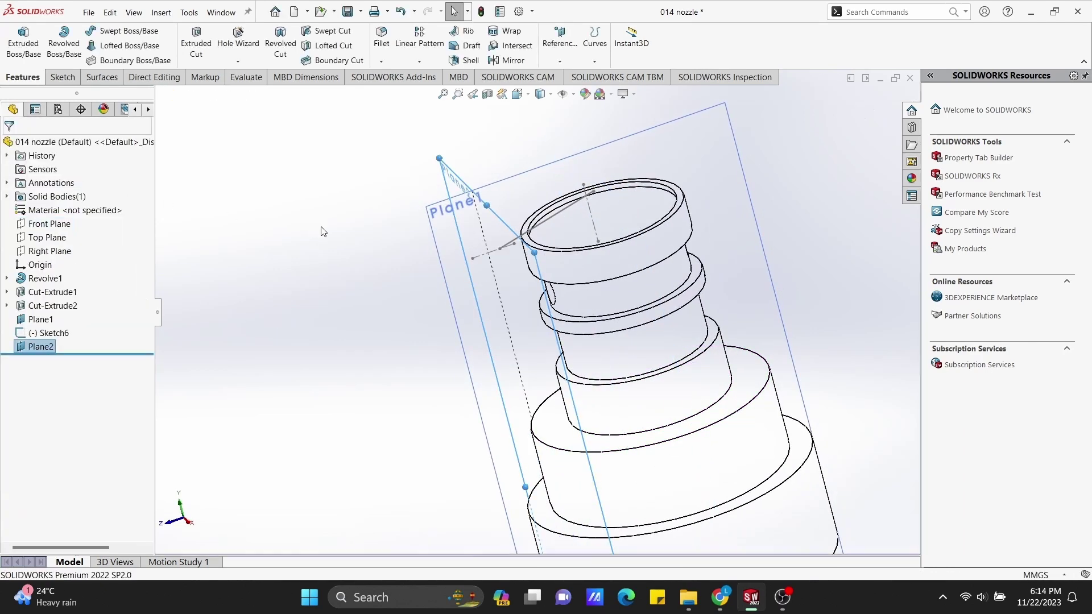
Hide Plane1 after inspecting Plane2 in the model view.
{"action": "mouse_move", "coordinate": [234, 217]}
{"action": "middle_mouse_down"}
{"action": "mouse_move", "coordinate": [405, 198]}
{"action": "mouse_move", "coordinate": [403, 183]}
{"action": "middle_mouse_up"}
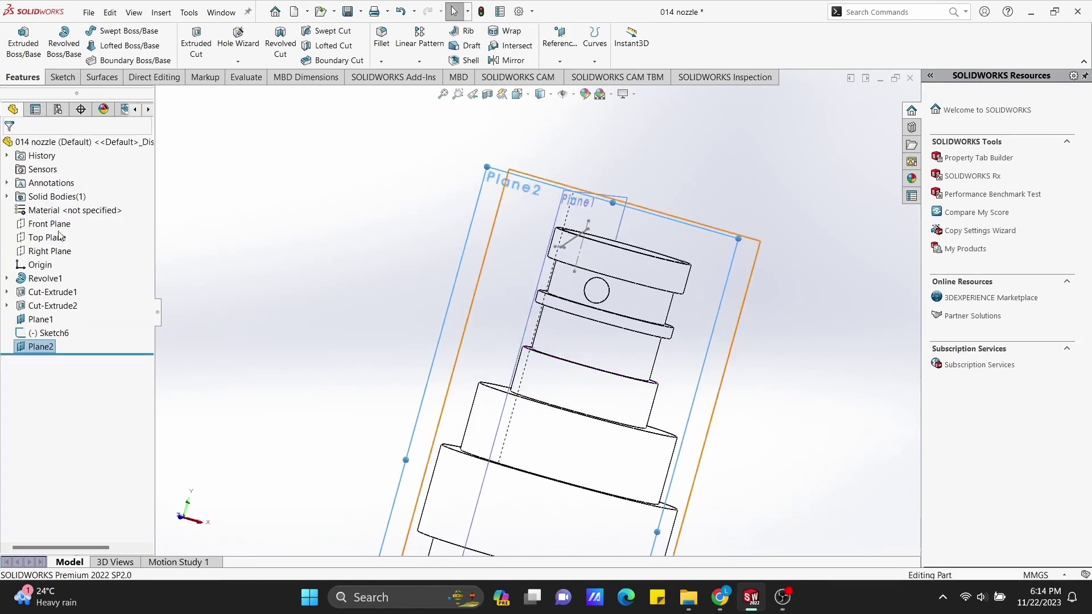
{"action": "right_click", "coordinate": [51, 320]}
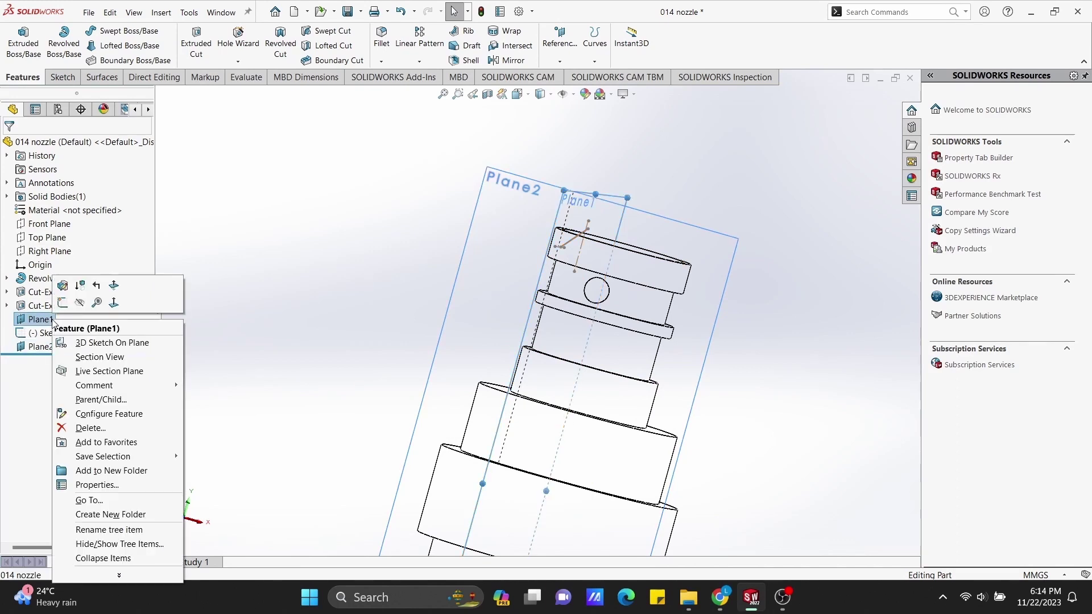
{"action": "left_click", "coordinate": [81, 303]}
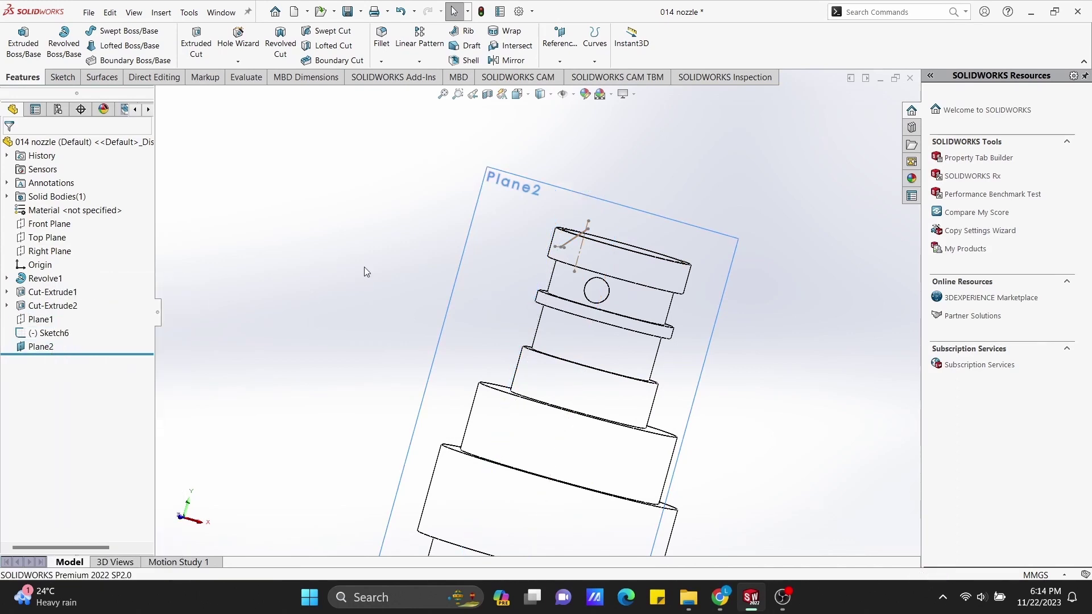
View the model normal to Plane2 and open a new sketch on it.
{"action": "right_click", "coordinate": [502, 213]}
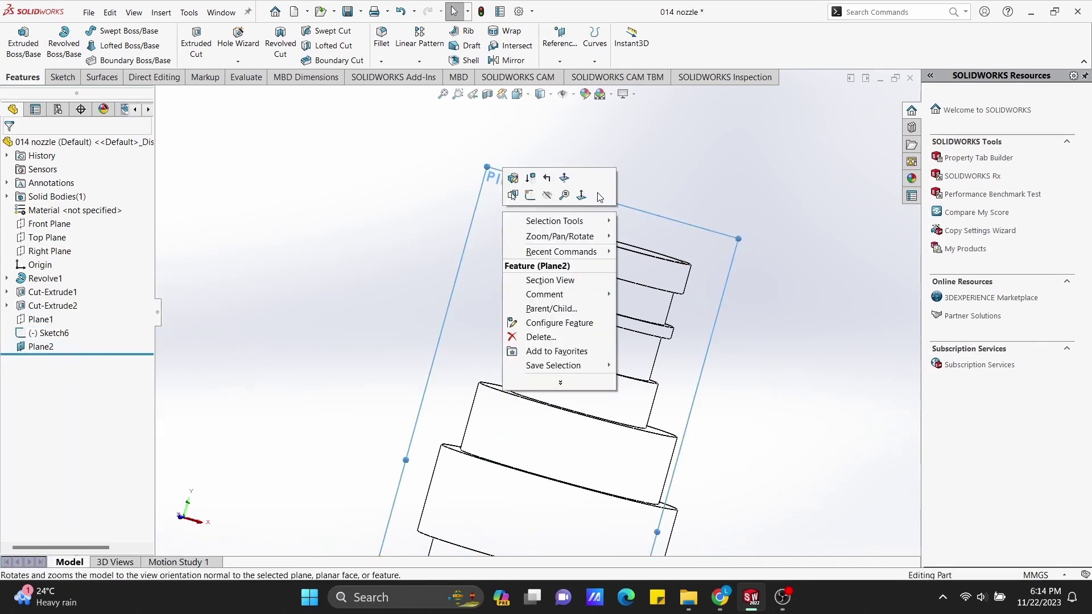
{"action": "left_click", "coordinate": [578, 197]}
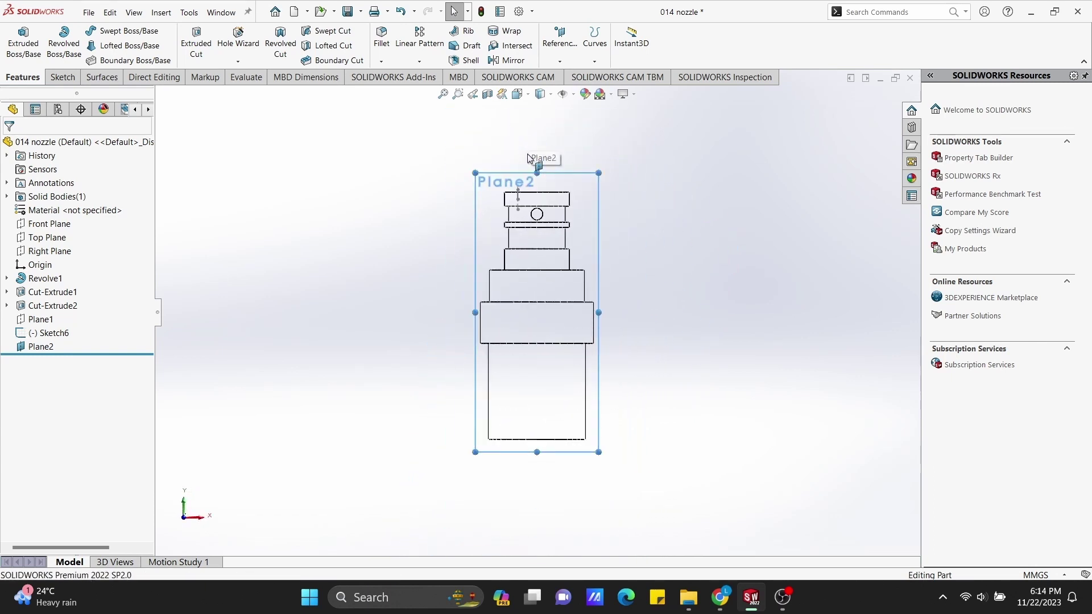
{"action": "scroll", "coordinate": [535, 268], "scroll_direction": "down", "scroll_amount": 3}
{"action": "scroll", "coordinate": [535, 294], "scroll_direction": "down", "scroll_amount": 2}
{"action": "scroll", "coordinate": [507, 290], "scroll_direction": "down", "scroll_amount": 2}
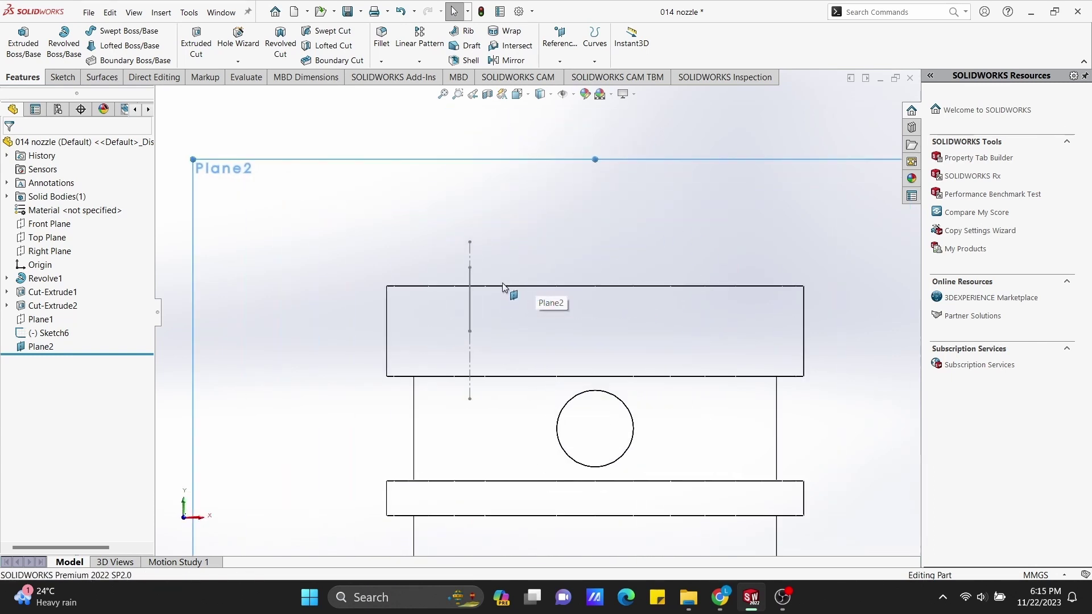
{"action": "scroll", "coordinate": [510, 295], "scroll_direction": "down", "scroll_amount": 2}
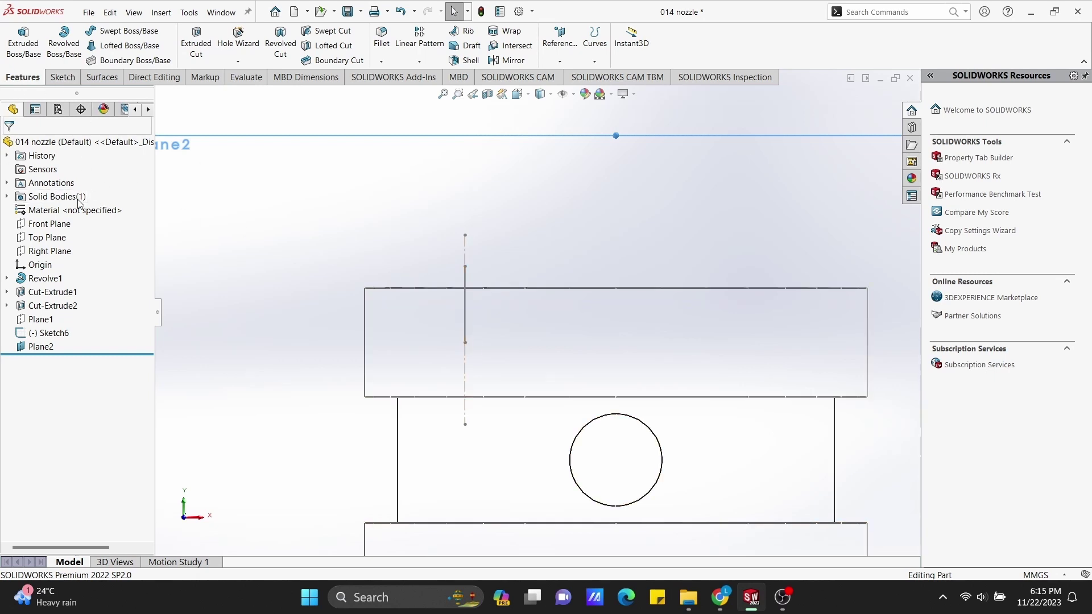
{"action": "right_click", "coordinate": [51, 345]}
{"action": "left_click", "coordinate": [60, 325]}
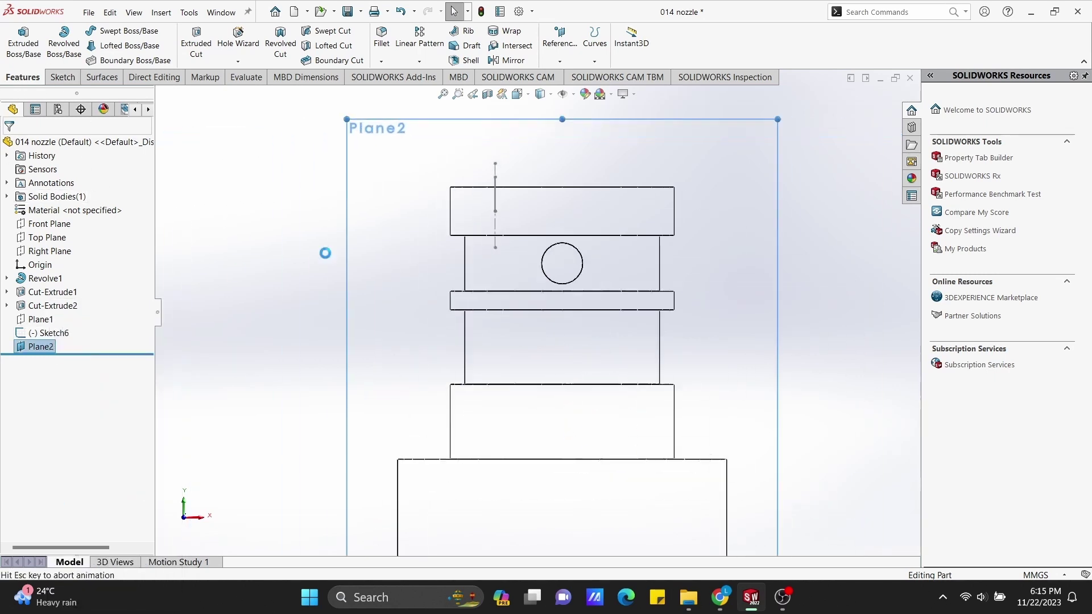
{"action": "scroll", "coordinate": [537, 247], "scroll_direction": "down", "scroll_amount": 2}
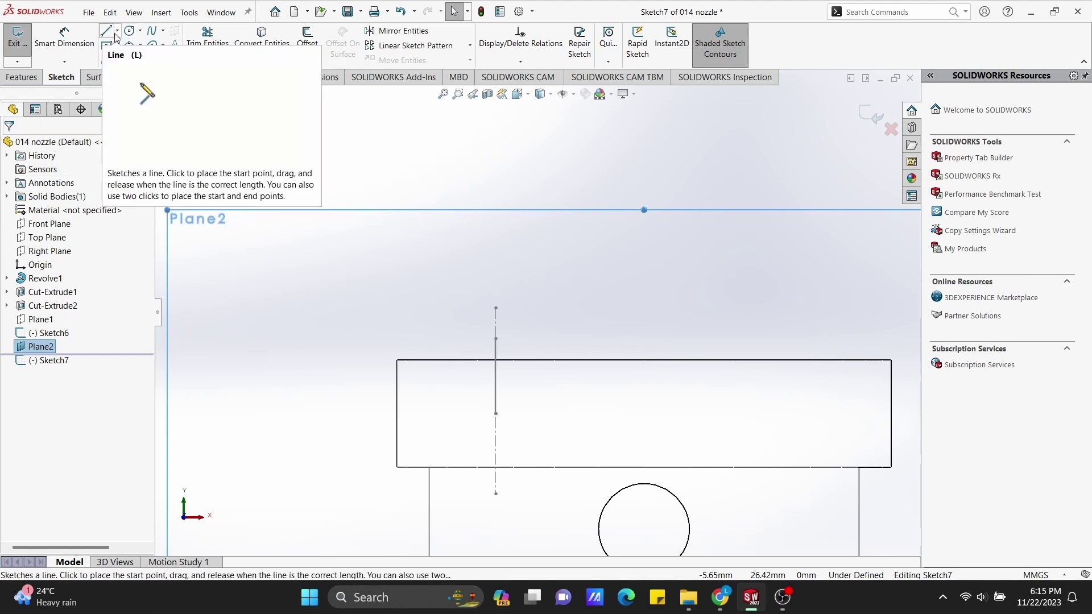
Draw a centre-point half-circle arc centred on the centreline.
{"action": "left_click", "coordinate": [140, 46]}
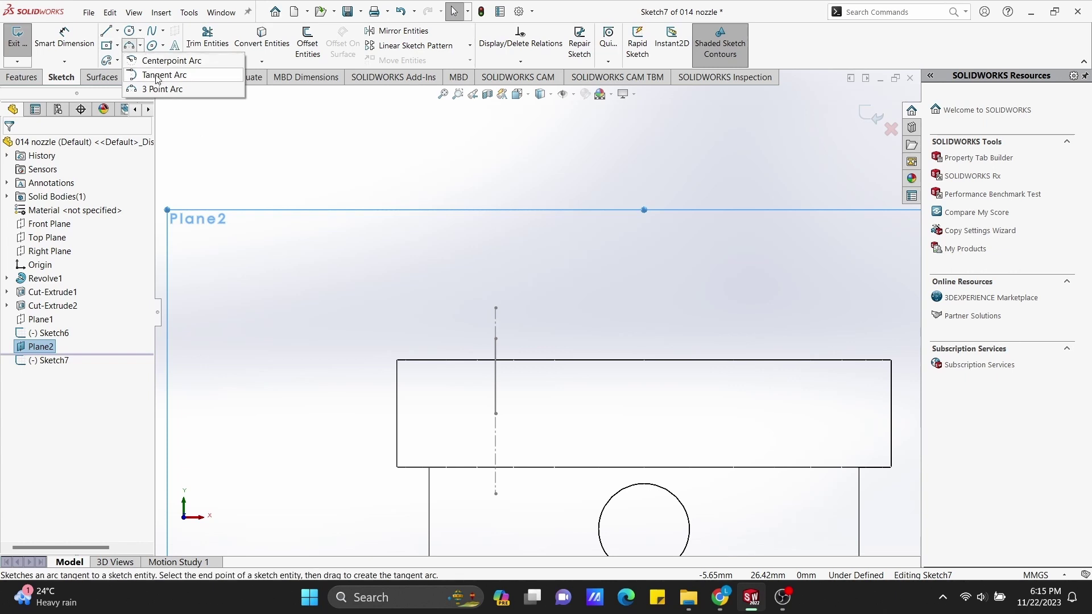
{"action": "left_click", "coordinate": [163, 62]}
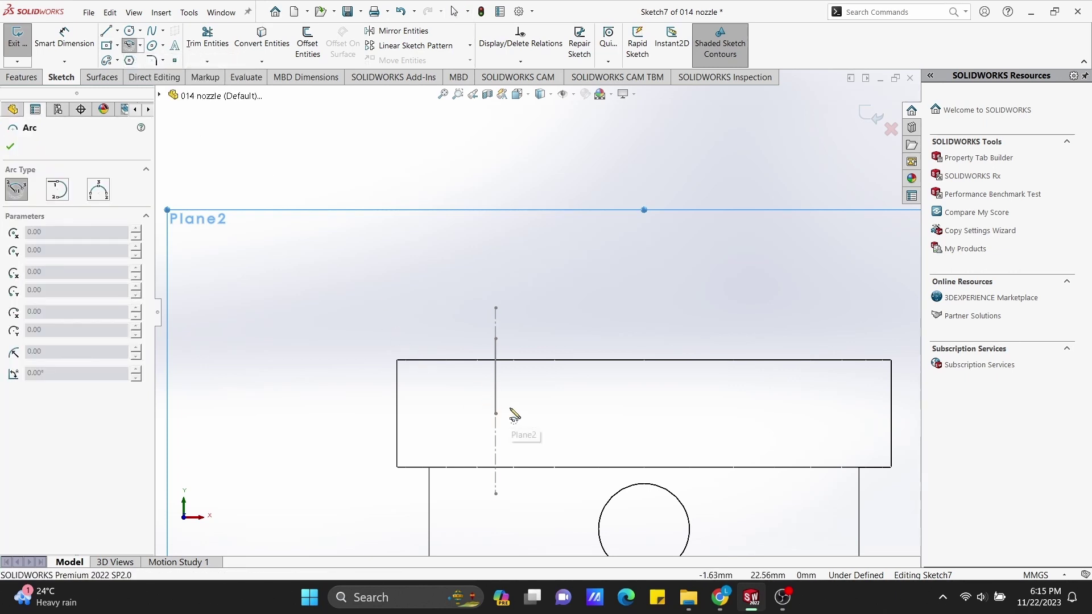
{"action": "left_click", "coordinate": [495, 375]}
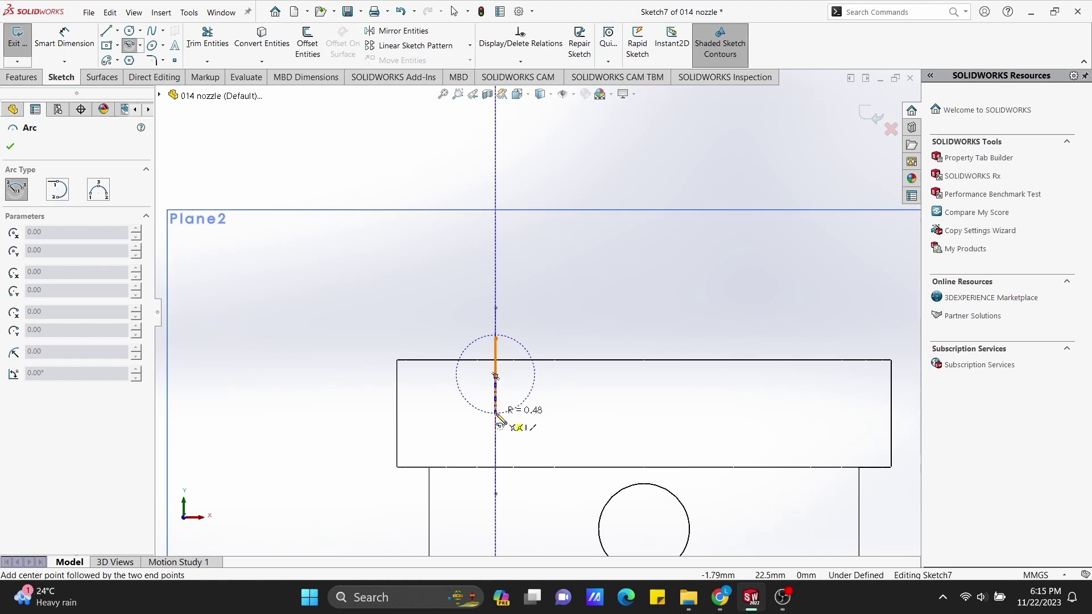
{"action": "left_click", "coordinate": [496, 414]}
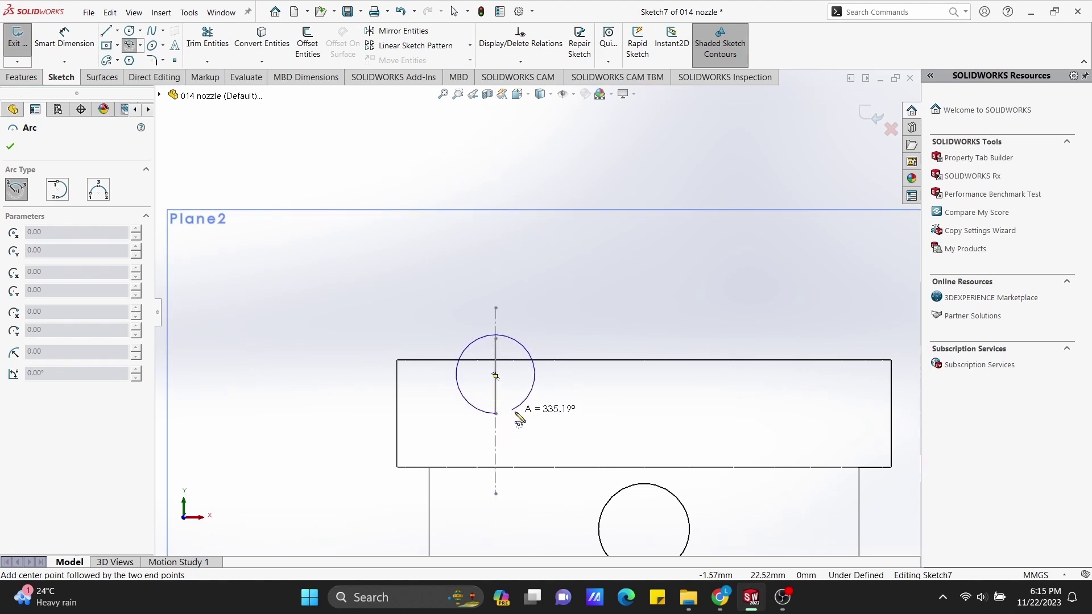
{"action": "key", "text": "Escape"}
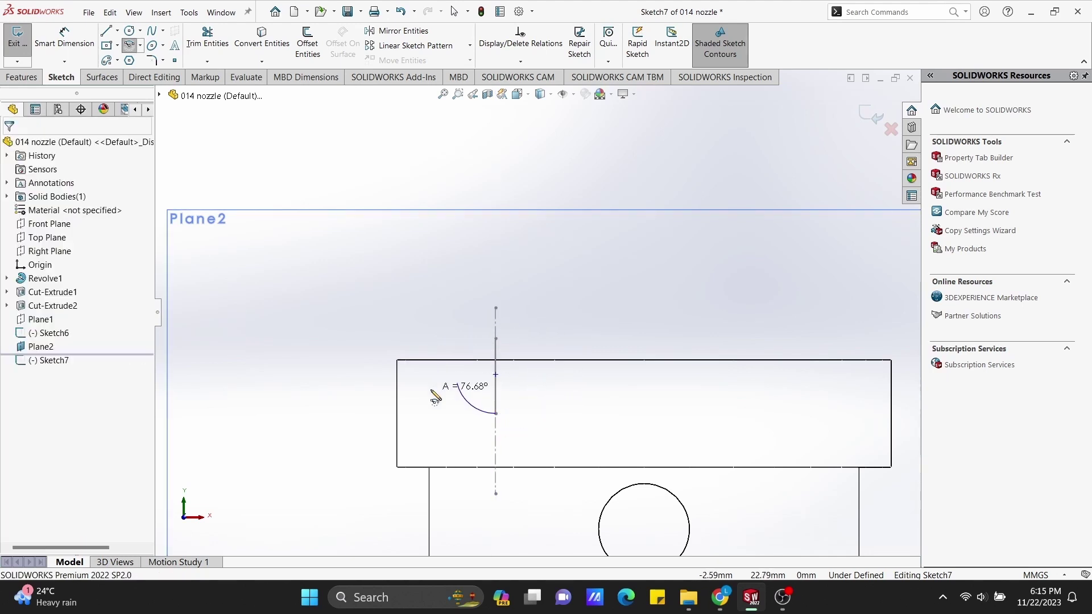
{"action": "left_click", "coordinate": [130, 45]}
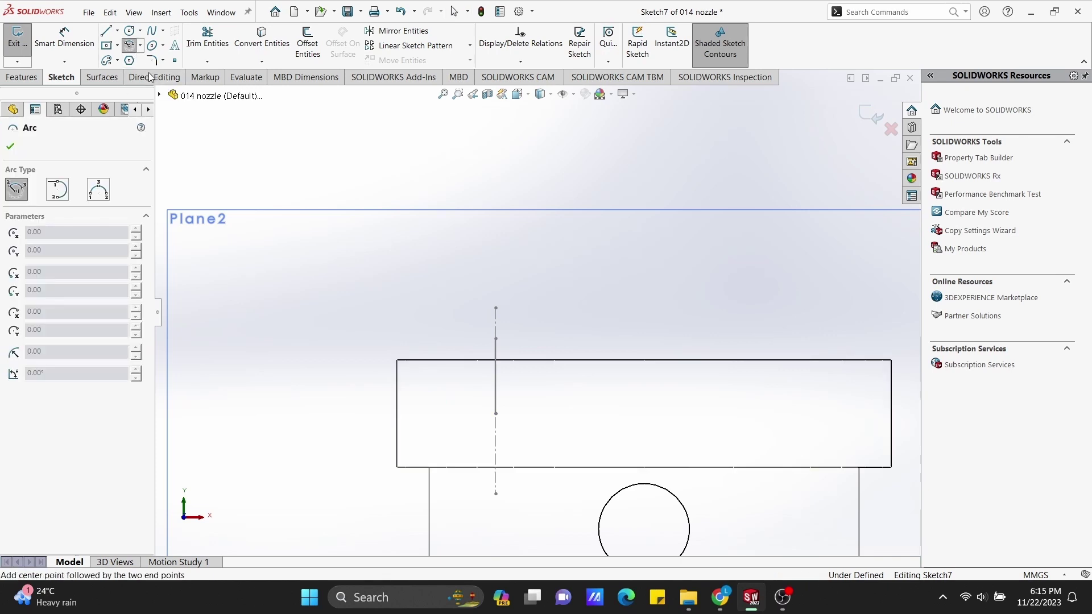
{"action": "left_click", "coordinate": [496, 376]}
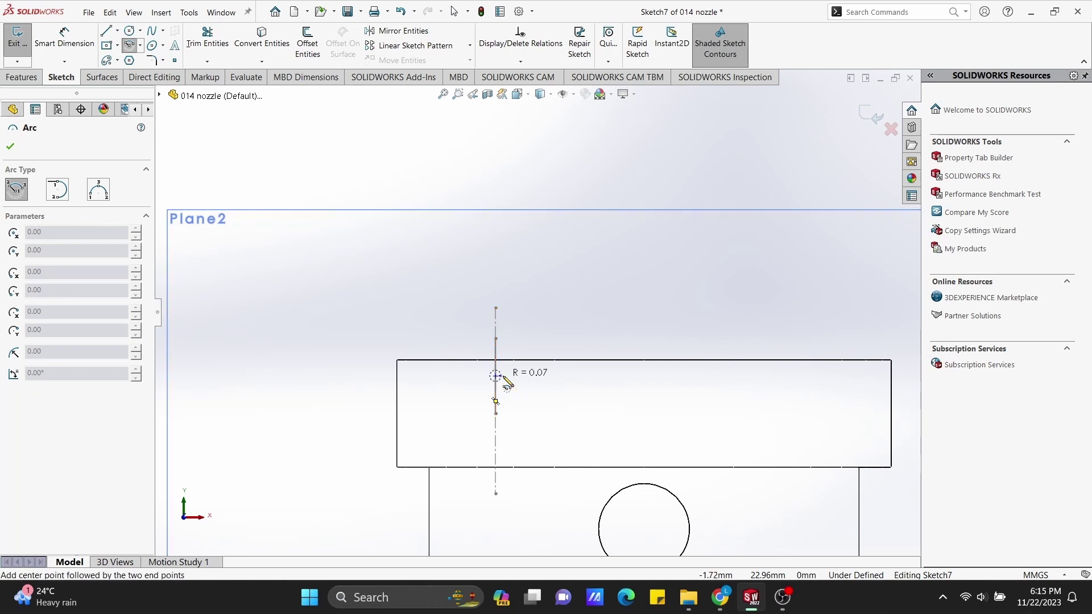
{"action": "left_click", "coordinate": [534, 377]}
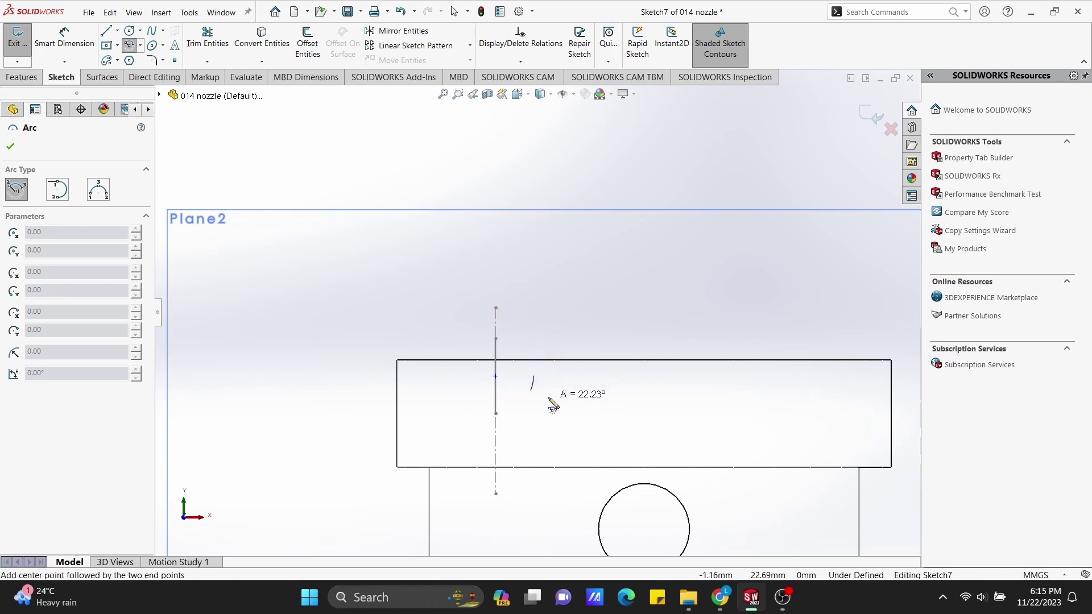
{"action": "left_click", "coordinate": [478, 385]}
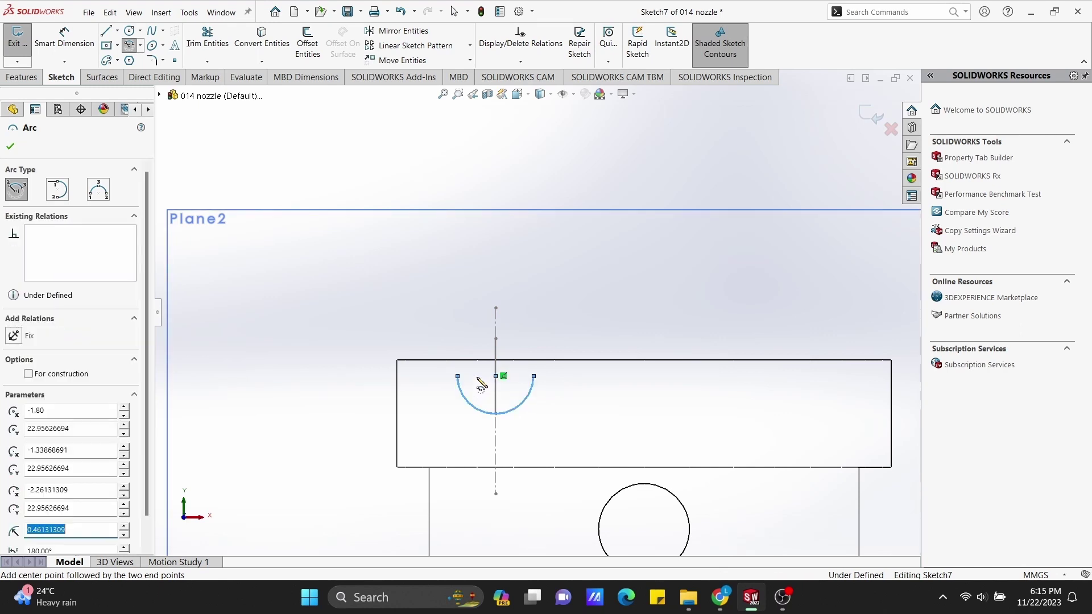
Close the profile with left side, flat top and right side lines, then exit the sketch.
{"action": "left_click", "coordinate": [108, 33]}
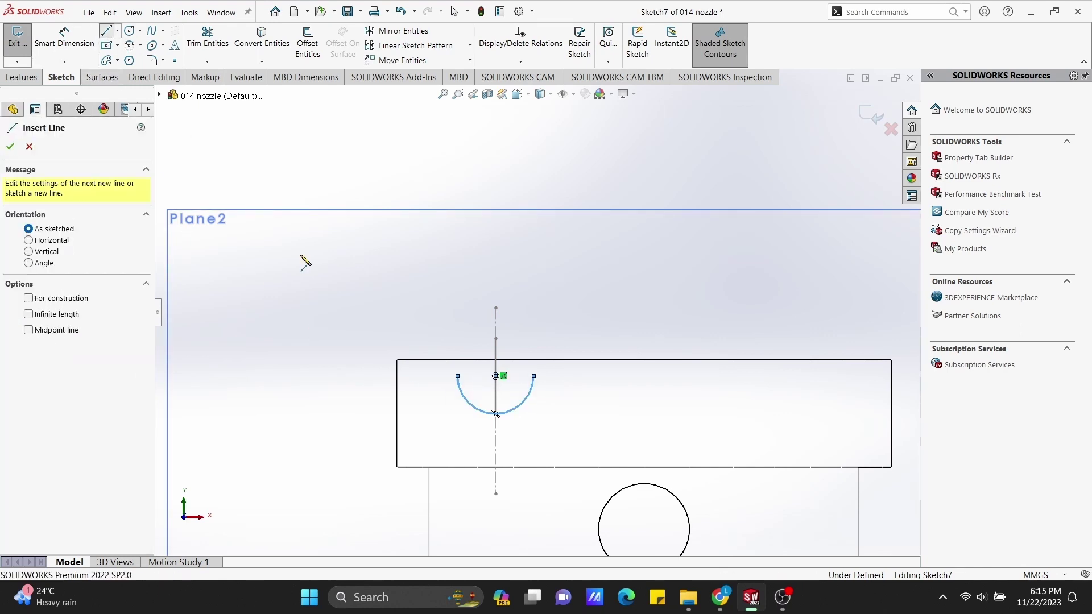
{"action": "left_click", "coordinate": [458, 376]}
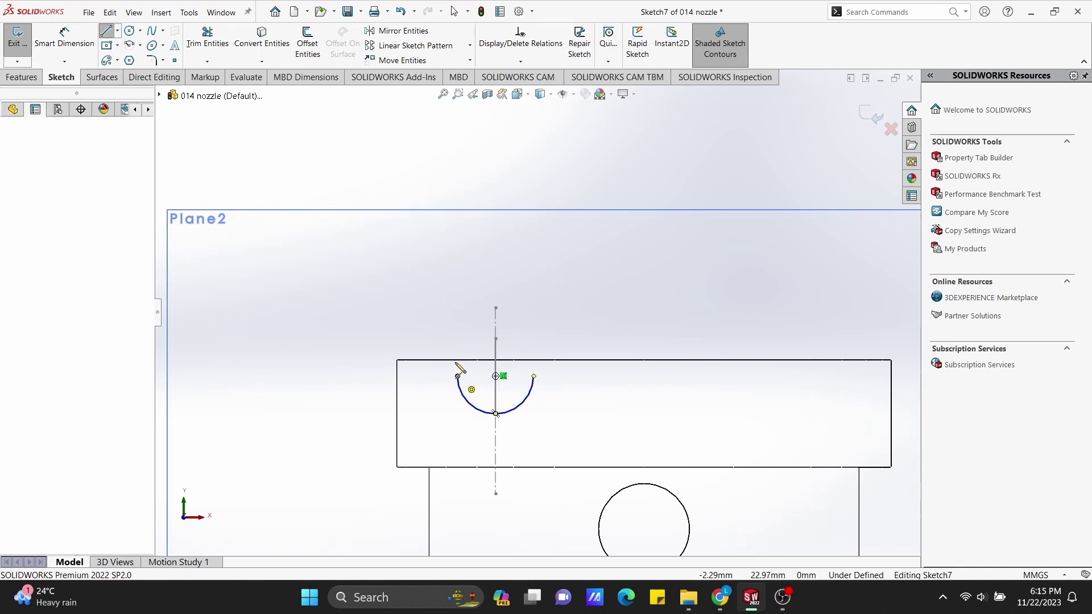
{"action": "left_click", "coordinate": [458, 340]}
{"action": "left_click", "coordinate": [534, 340]}
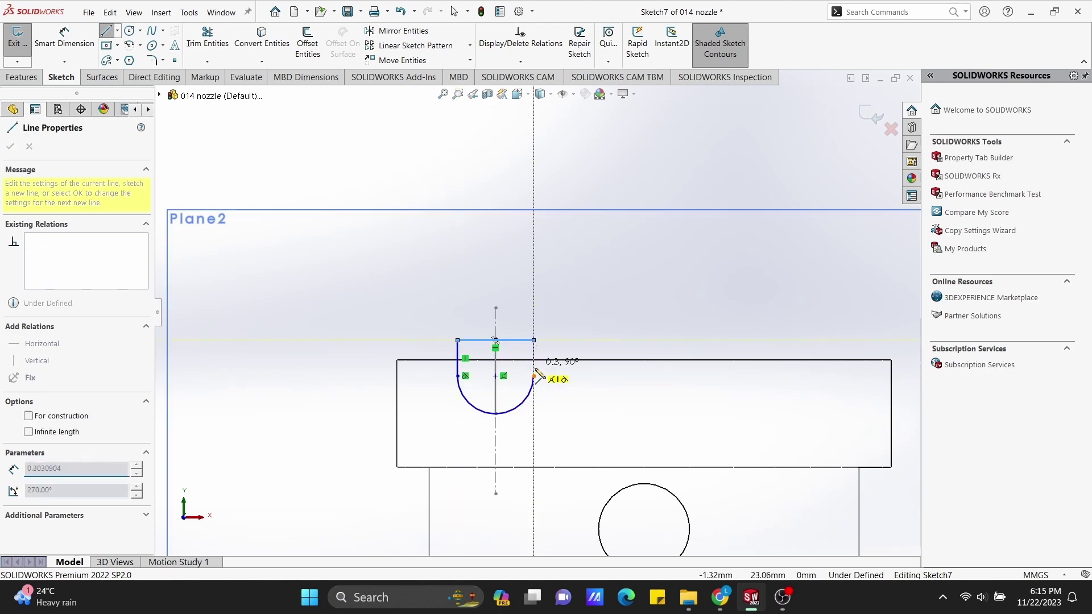
{"action": "left_click", "coordinate": [533, 377]}
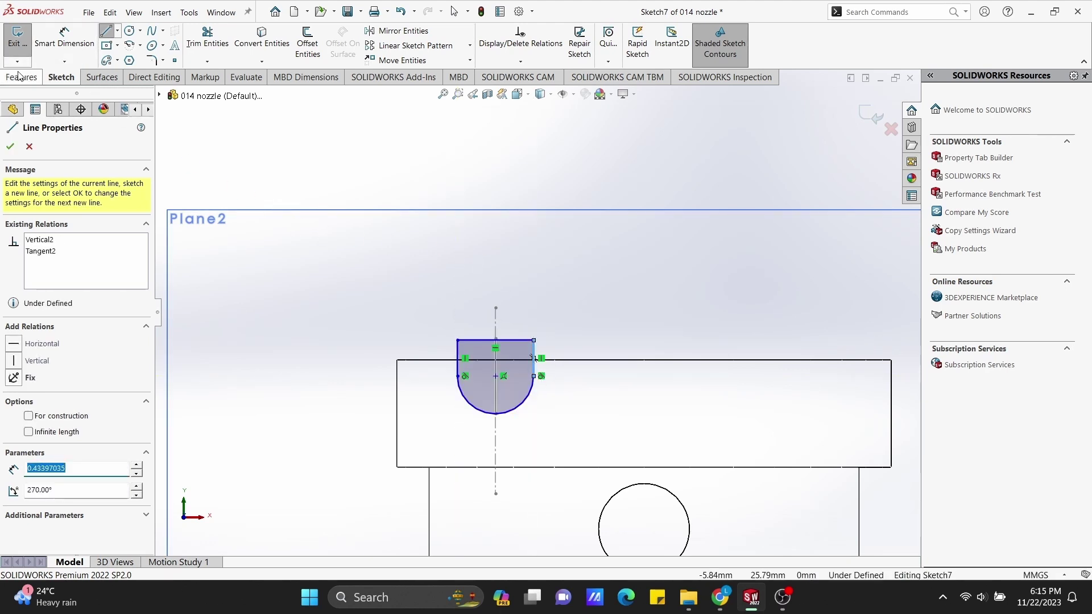
{"action": "left_click", "coordinate": [10, 148]}
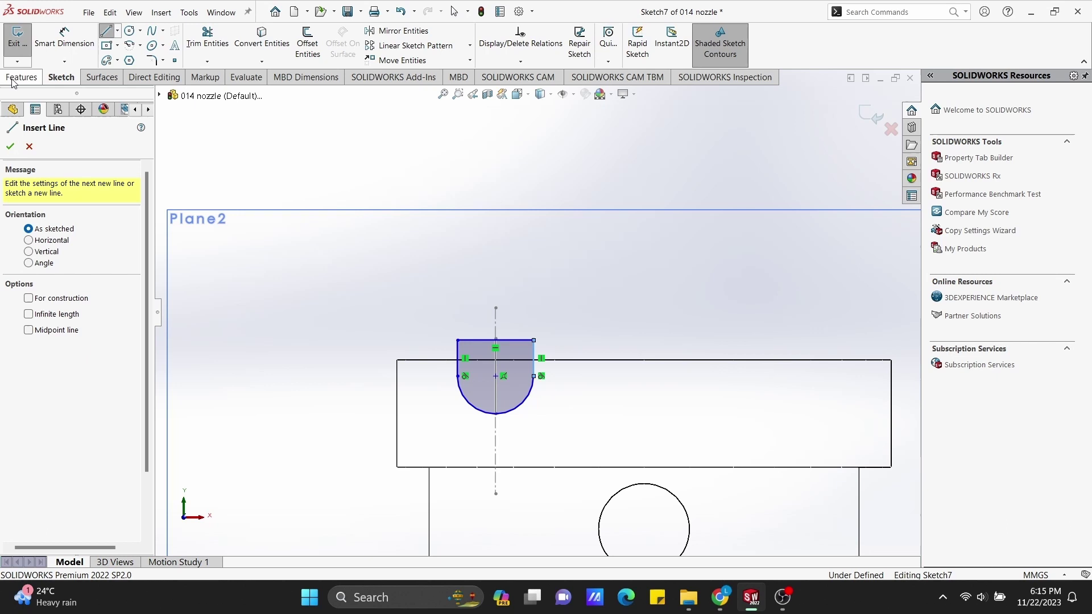
{"action": "left_click", "coordinate": [17, 37]}
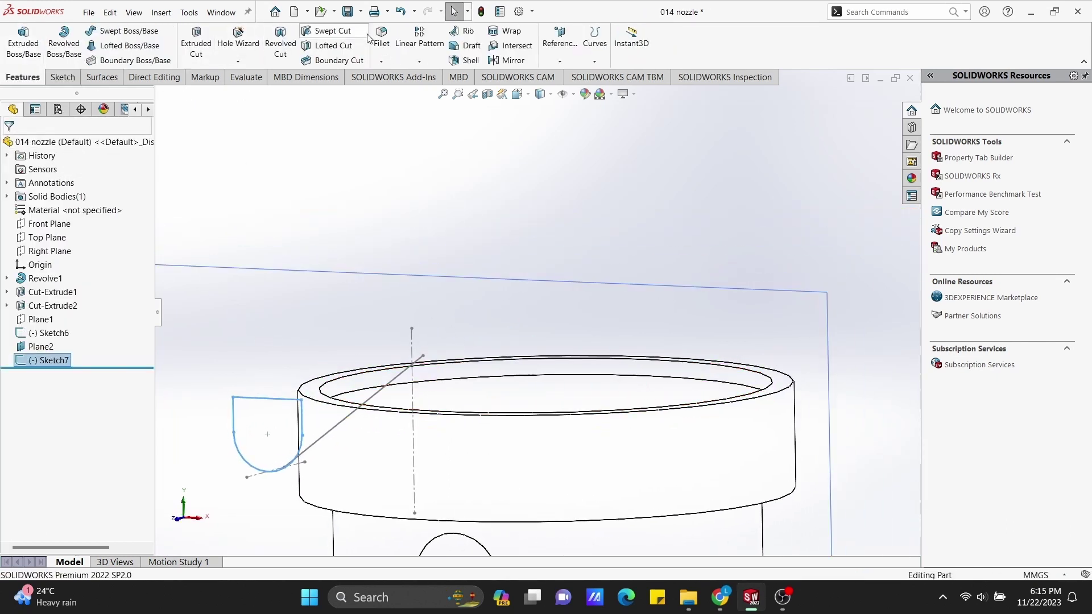
{"action": "left_click", "coordinate": [333, 32]}
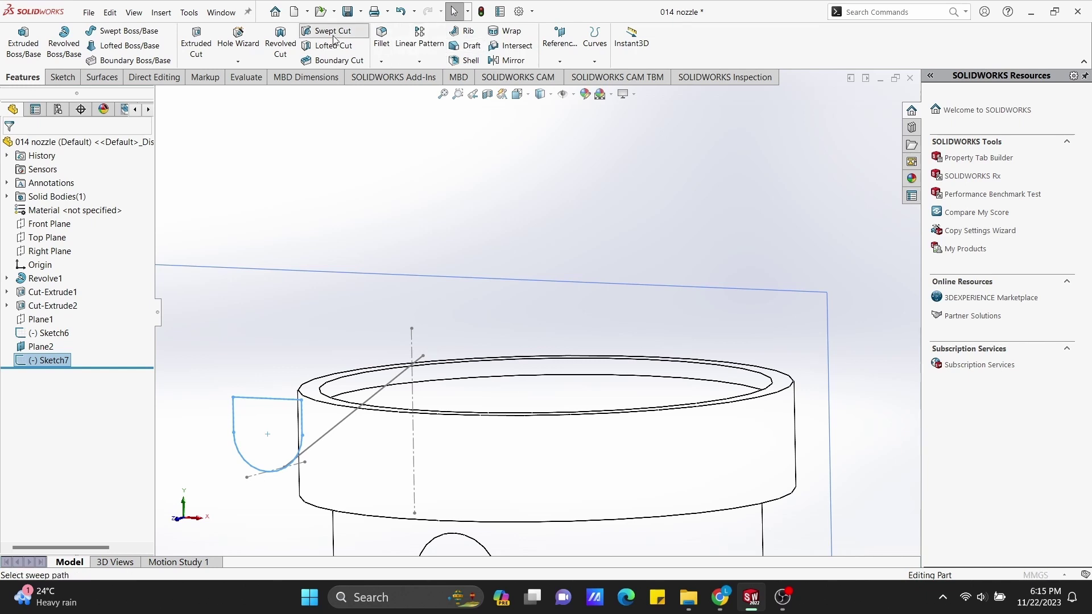
{"action": "right_click", "coordinate": [57, 230]}
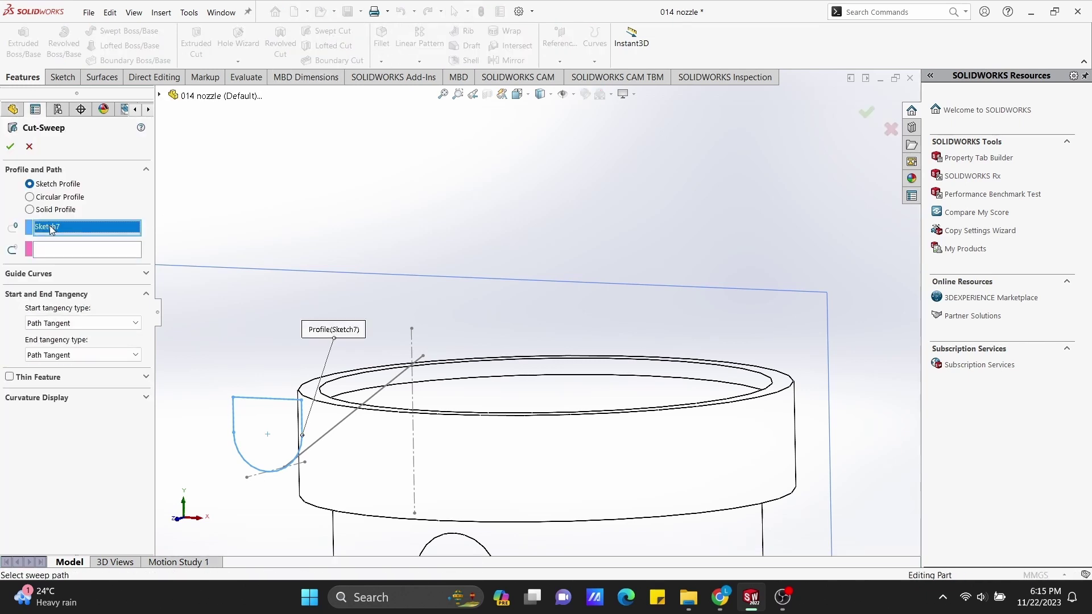
{"action": "left_click", "coordinate": [79, 251]}
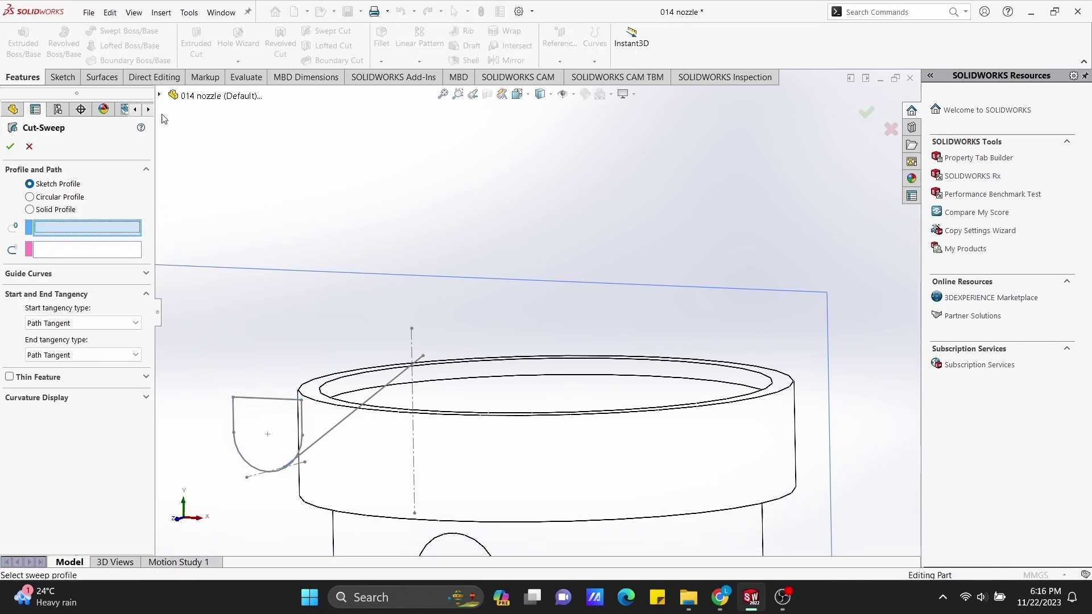
{"action": "left_click", "coordinate": [158, 95]}
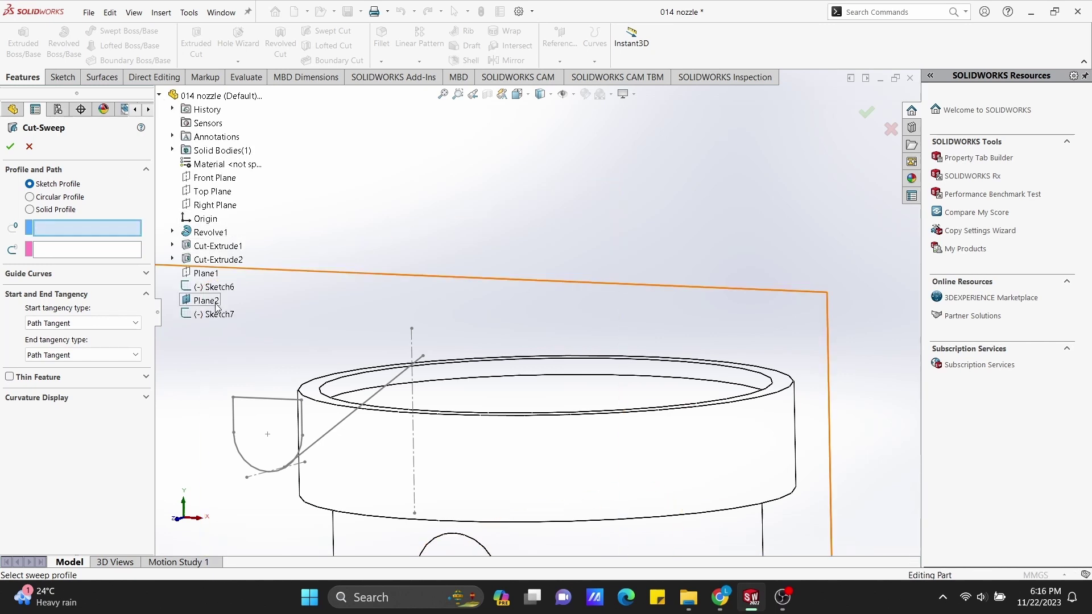
{"action": "left_click", "coordinate": [216, 316]}
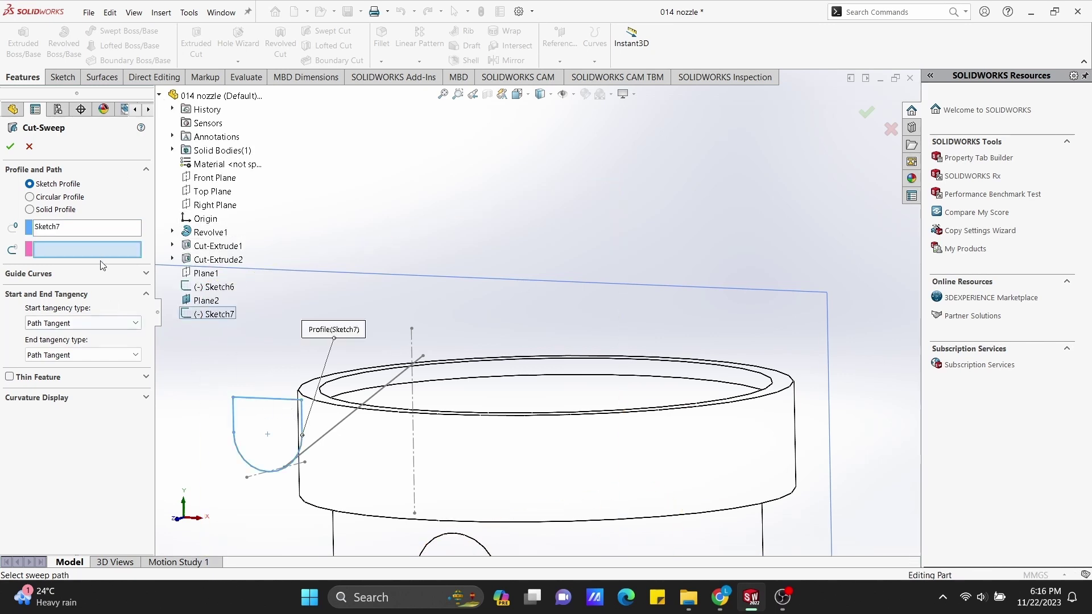
{"action": "left_click", "coordinate": [215, 287]}
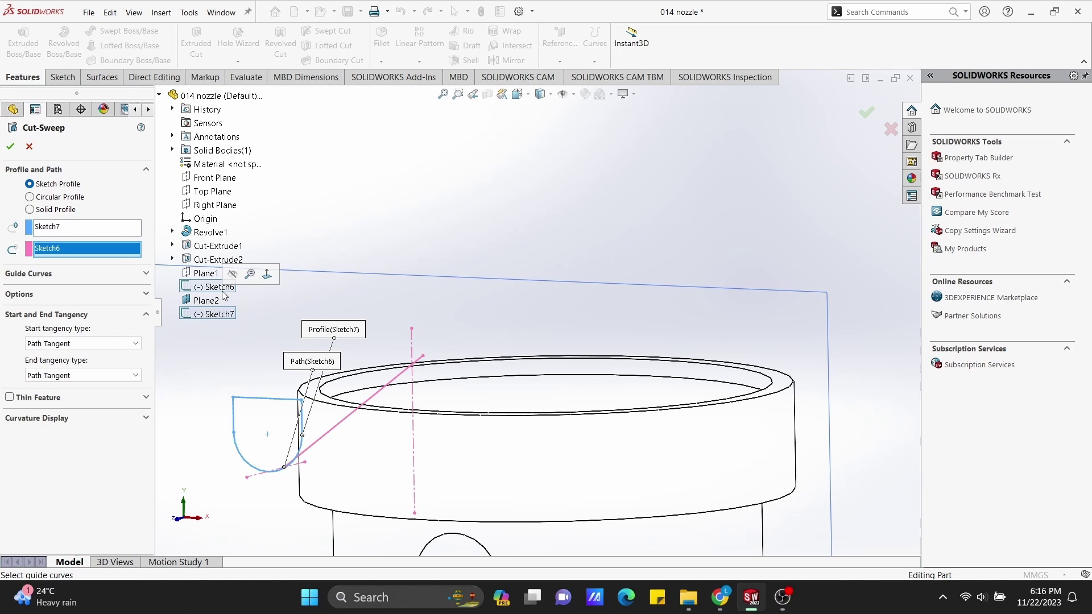
{"action": "left_click", "coordinate": [9, 148]}
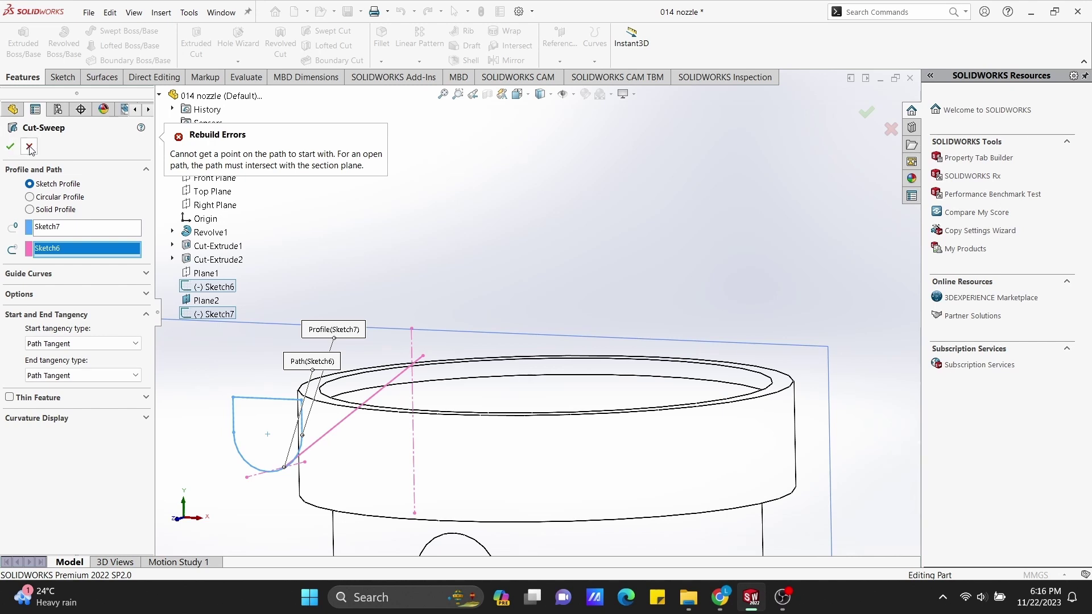
{"action": "left_click", "coordinate": [30, 147]}
{"action": "scroll", "coordinate": [302, 483], "scroll_direction": "down", "scroll_amount": 2}
{"action": "scroll", "coordinate": [303, 486], "scroll_direction": "down", "scroll_amount": 3}
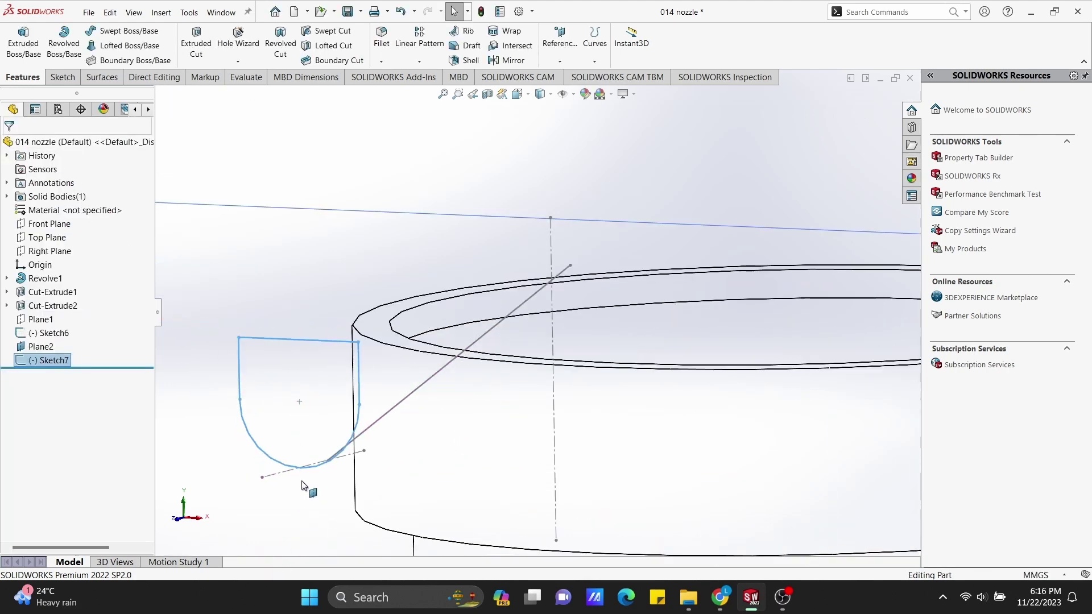
{"action": "scroll", "coordinate": [303, 485], "scroll_direction": "down", "scroll_amount": 2}
{"action": "scroll", "coordinate": [451, 481], "scroll_direction": "down", "scroll_amount": 1}
{"action": "mouse_move", "coordinate": [420, 439]}
{"action": "middle_mouse_down"}
{"action": "mouse_move", "coordinate": [439, 482]}
{"action": "mouse_move", "coordinate": [361, 441]}
{"action": "mouse_move", "coordinate": [446, 256]}
{"action": "middle_mouse_up"}
{"action": "left_click", "coordinate": [520, 92]}
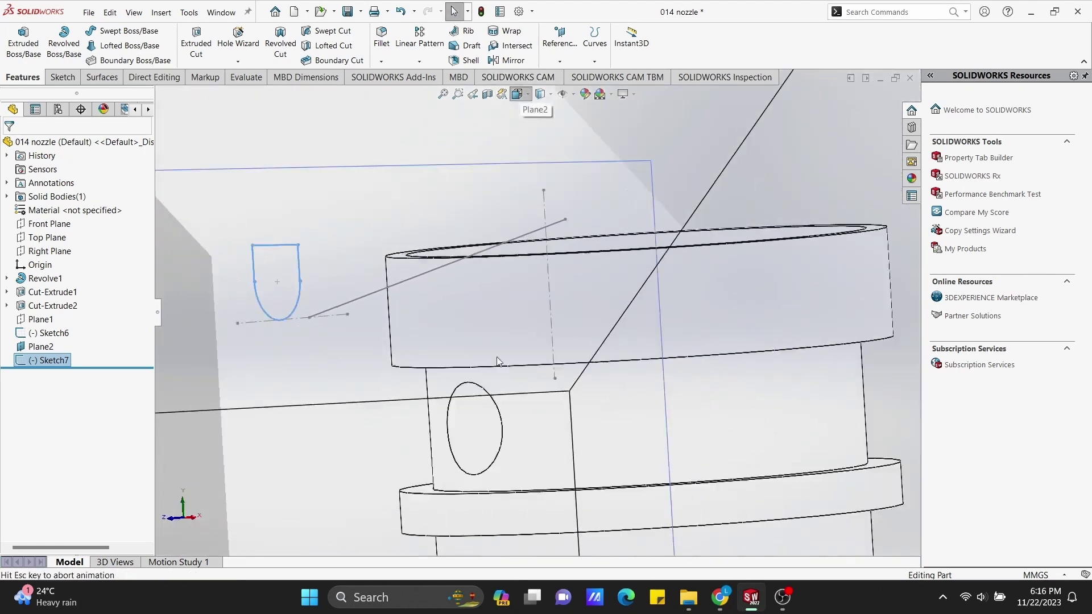
{"action": "scroll", "coordinate": [481, 171], "scroll_direction": "down", "scroll_amount": 3}
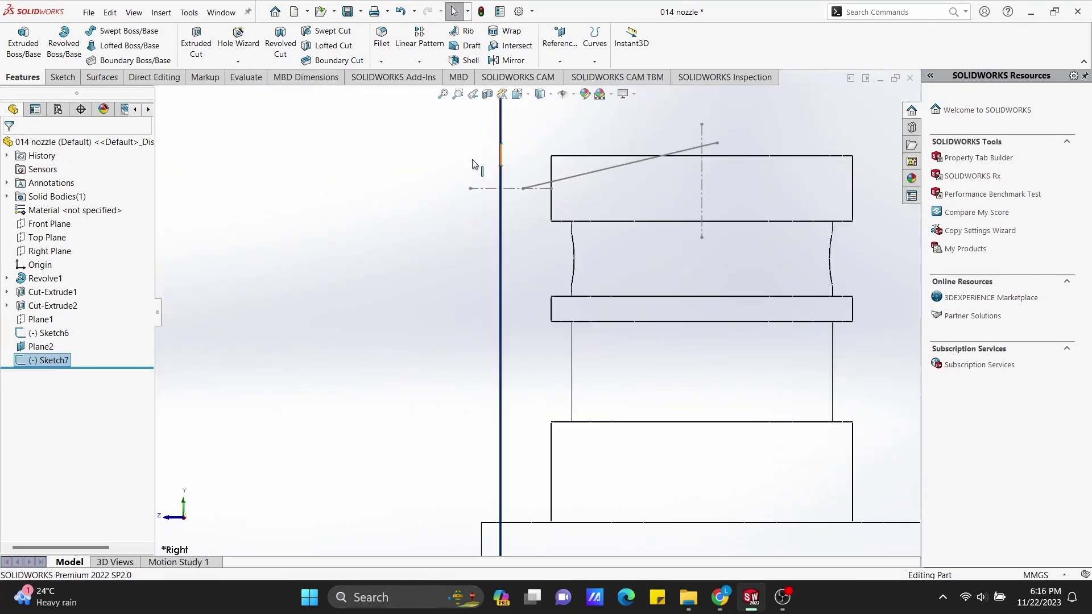
{"action": "scroll", "coordinate": [553, 219], "scroll_direction": "down", "scroll_amount": 2}
{"action": "scroll", "coordinate": [570, 158], "scroll_direction": "down", "scroll_amount": 2}
{"action": "mouse_move", "coordinate": [570, 158]}
{"action": "middle_mouse_down"}
{"action": "mouse_move", "coordinate": [549, 180]}
{"action": "mouse_move", "coordinate": [555, 215]}
{"action": "middle_mouse_up"}
{"action": "scroll", "coordinate": [557, 220], "scroll_direction": "down", "scroll_amount": 2}
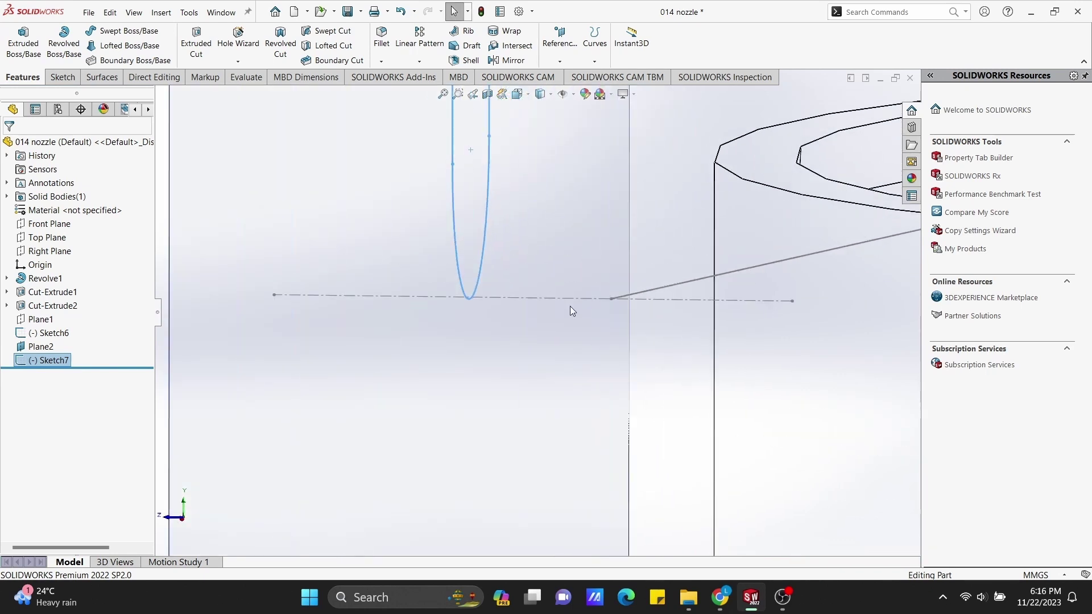
{"action": "left_click", "coordinate": [611, 299]}
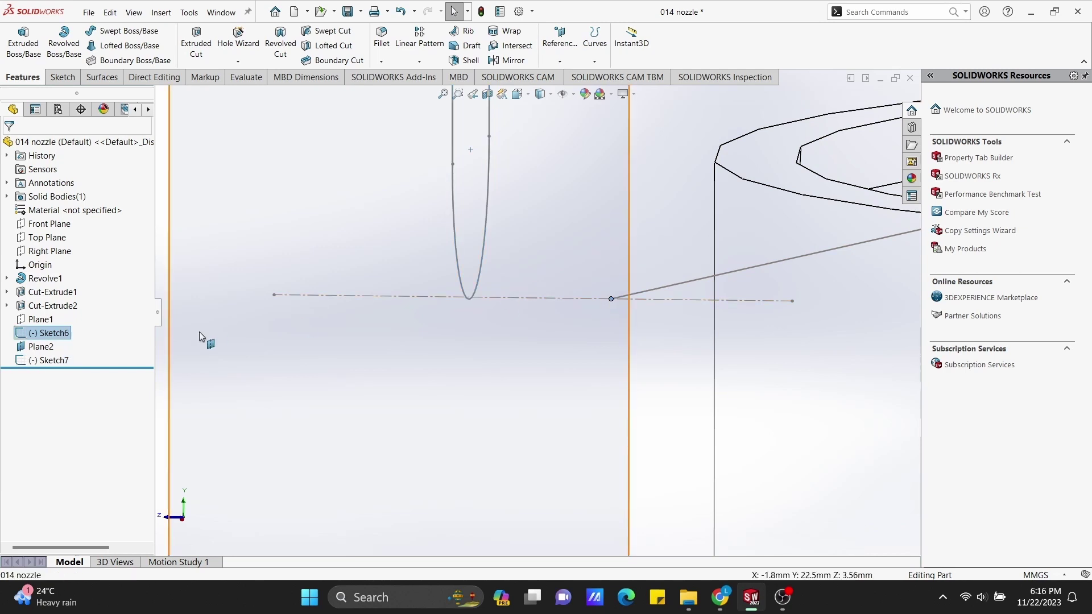
{"action": "left_click", "coordinate": [459, 276], "text": "ctrl"}
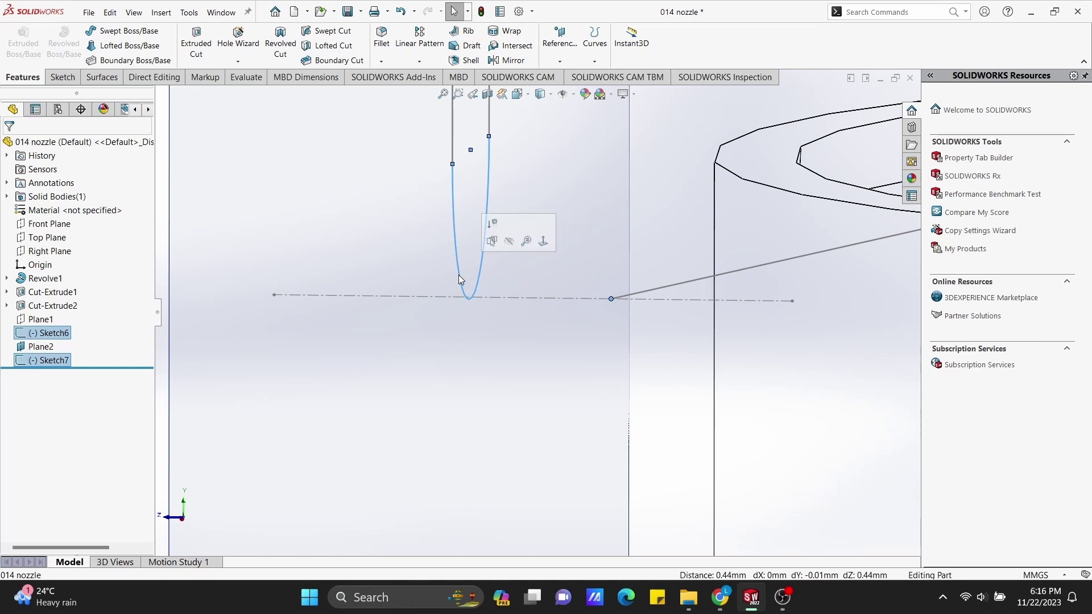
{"action": "left_click", "coordinate": [76, 77]}
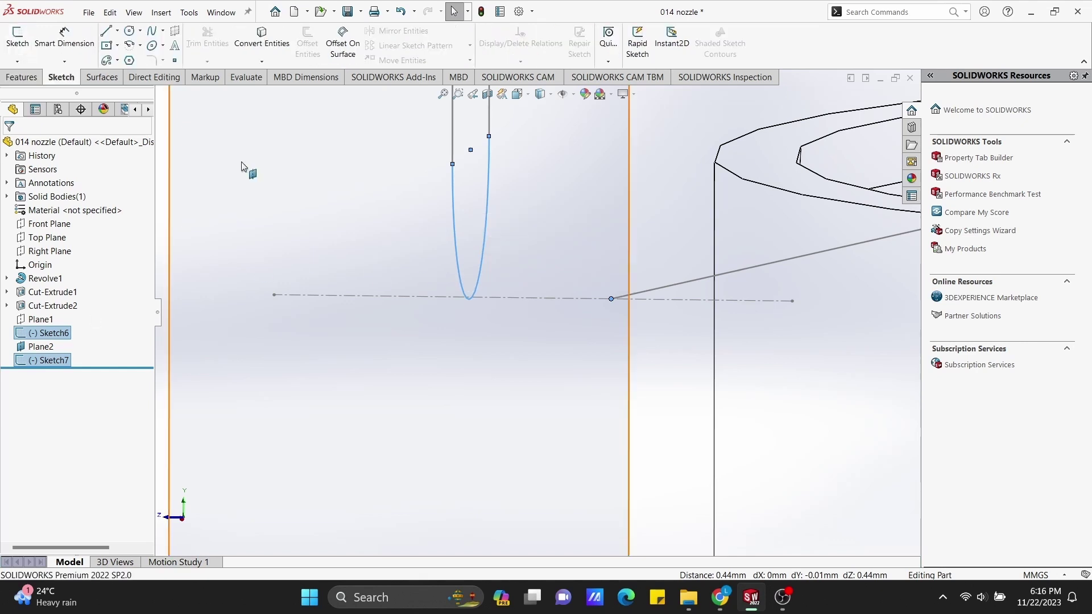
{"action": "left_click", "coordinate": [37, 335]}
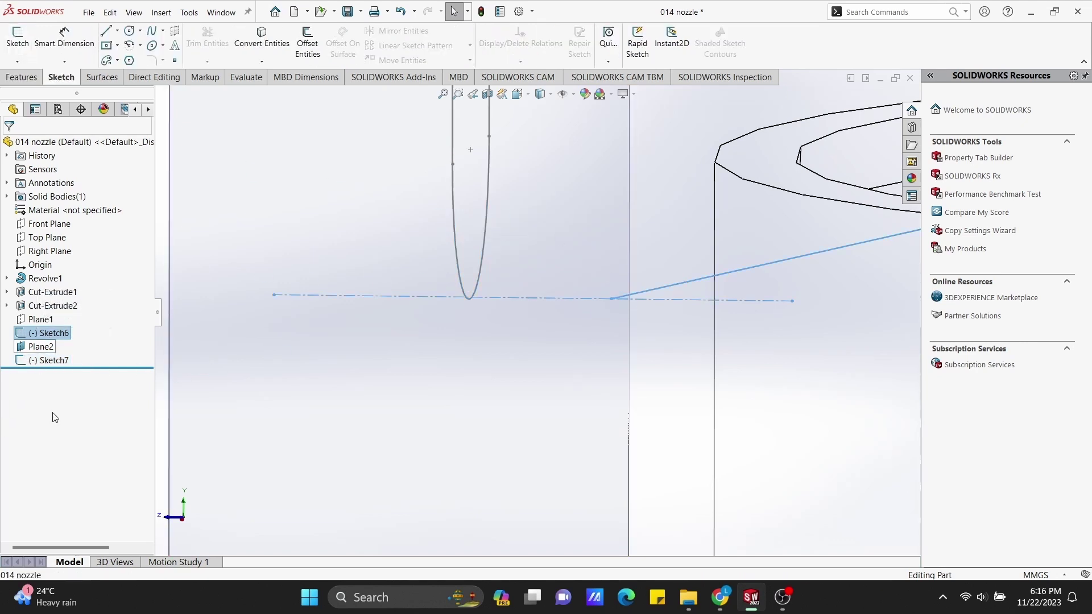
{"action": "right_click", "coordinate": [50, 337]}
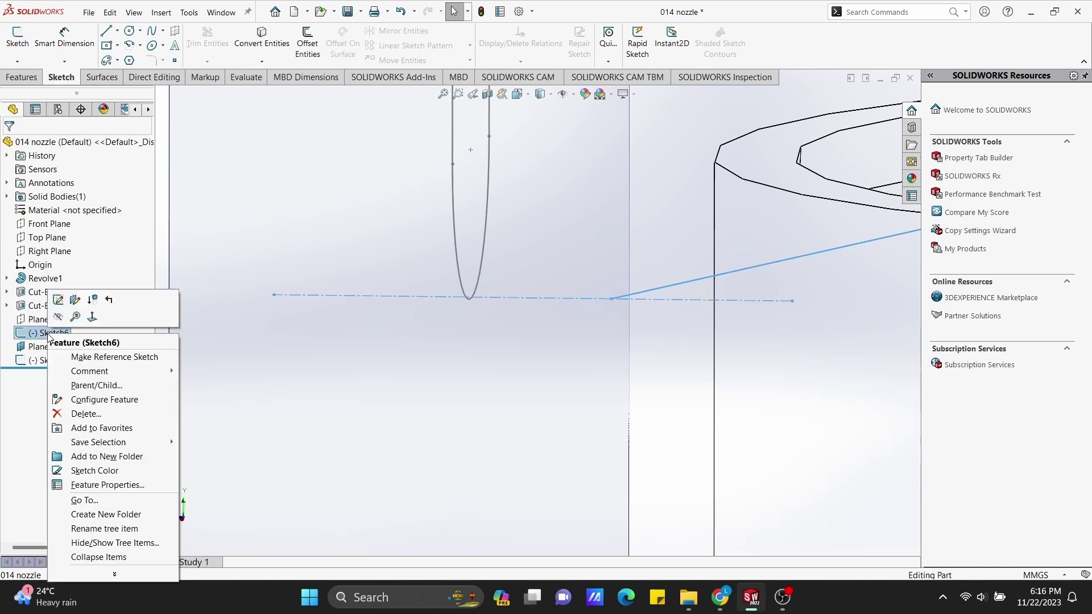
{"action": "left_click", "coordinate": [62, 304]}
{"action": "scroll", "coordinate": [462, 146], "scroll_direction": "down", "scroll_amount": 3}
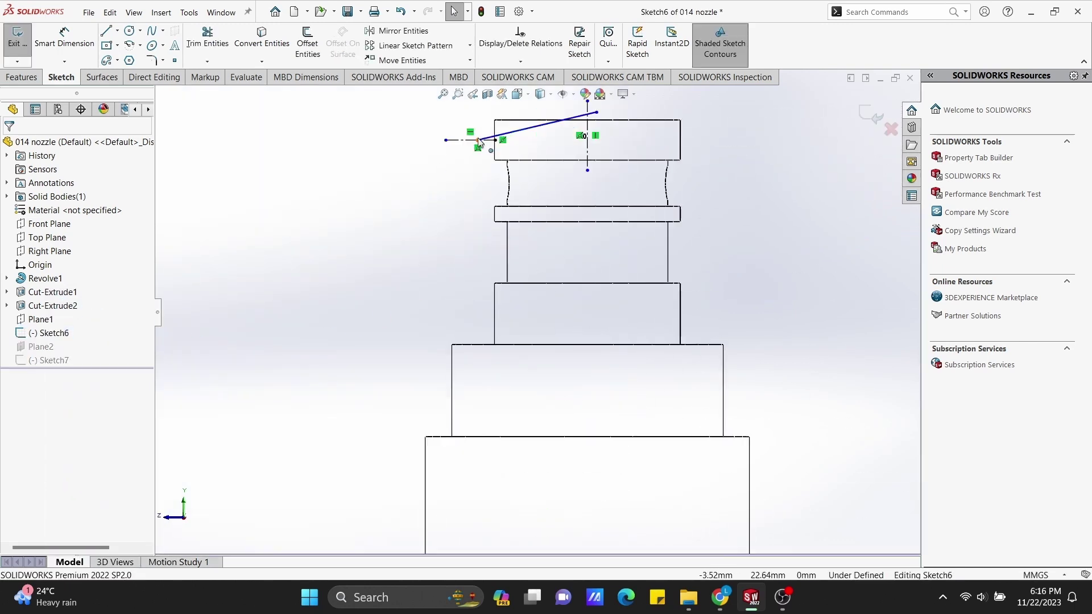
{"action": "scroll", "coordinate": [460, 165], "scroll_direction": "down", "scroll_amount": 3}
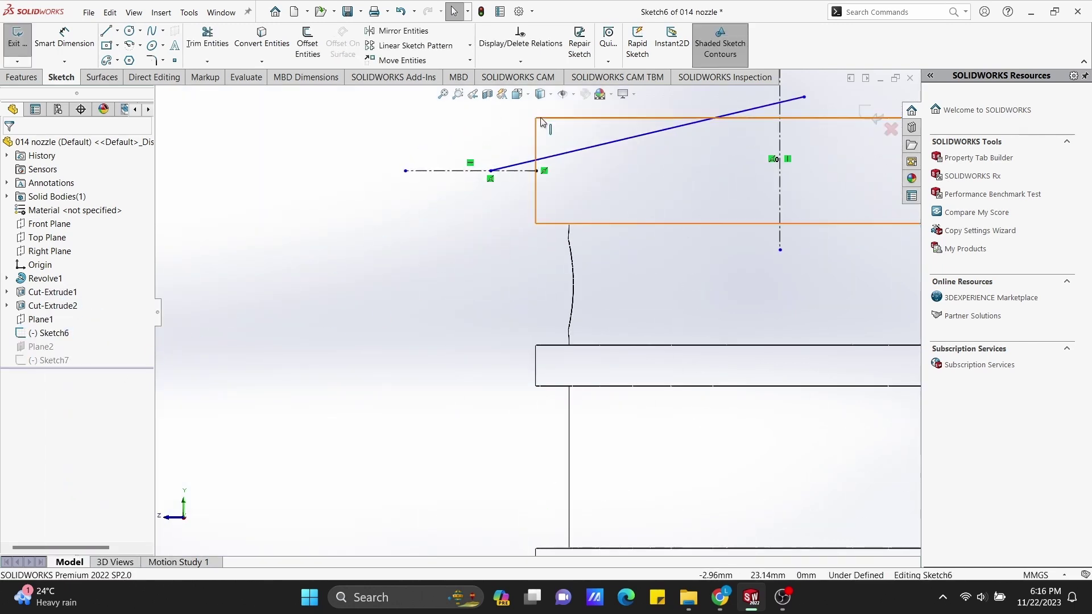
{"action": "left_click", "coordinate": [17, 37]}
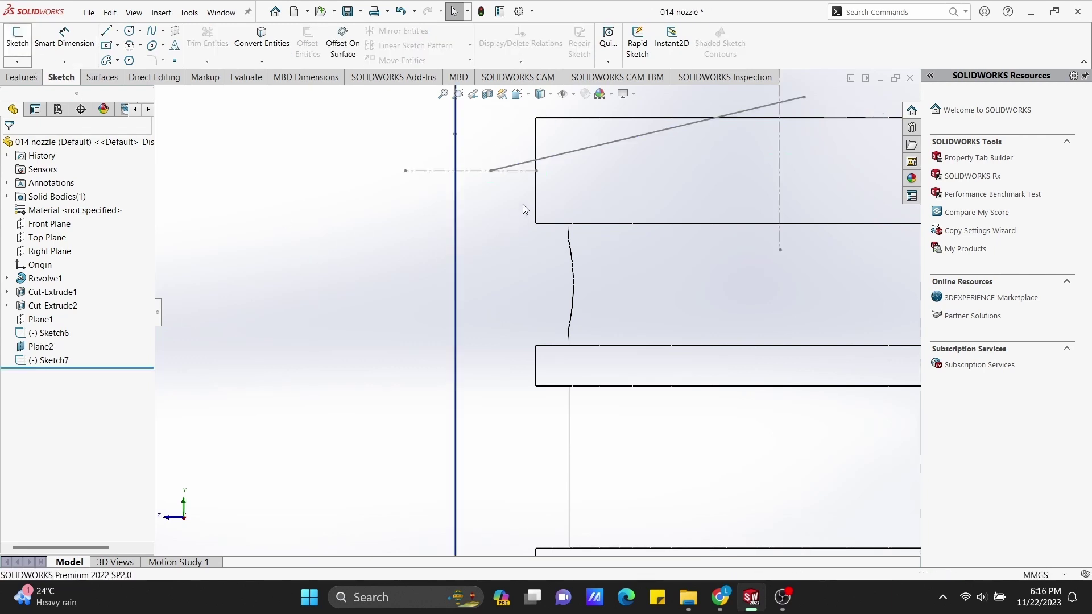
{"action": "scroll", "coordinate": [524, 199], "scroll_direction": "down", "scroll_amount": 3}
{"action": "scroll", "coordinate": [528, 189], "scroll_direction": "down", "scroll_amount": 2}
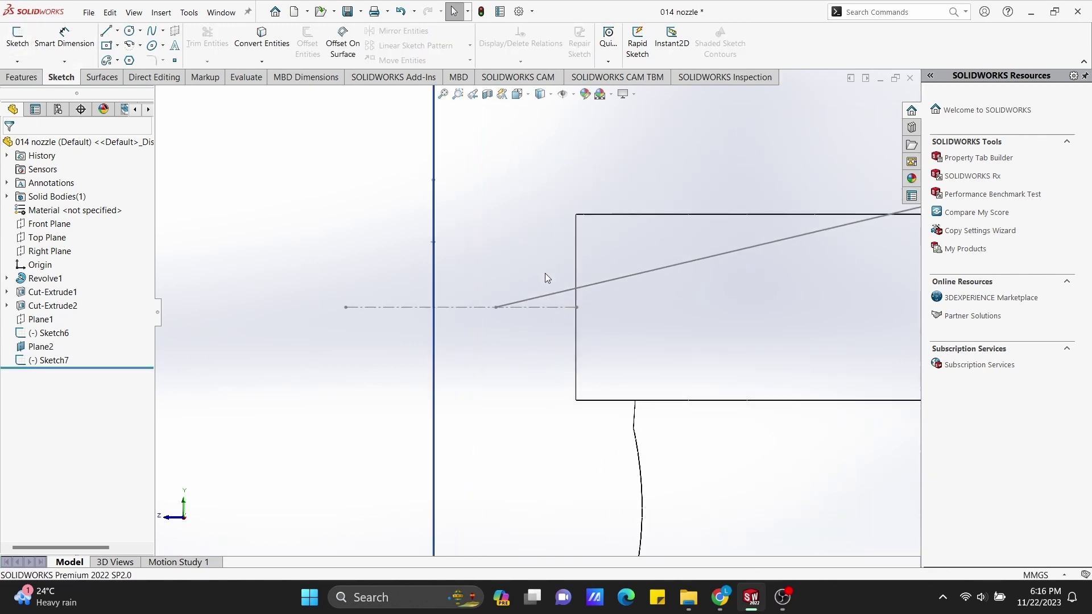
{"action": "middle_click_drag", "start_coordinate": [545, 274], "coordinate": [535, 277]}
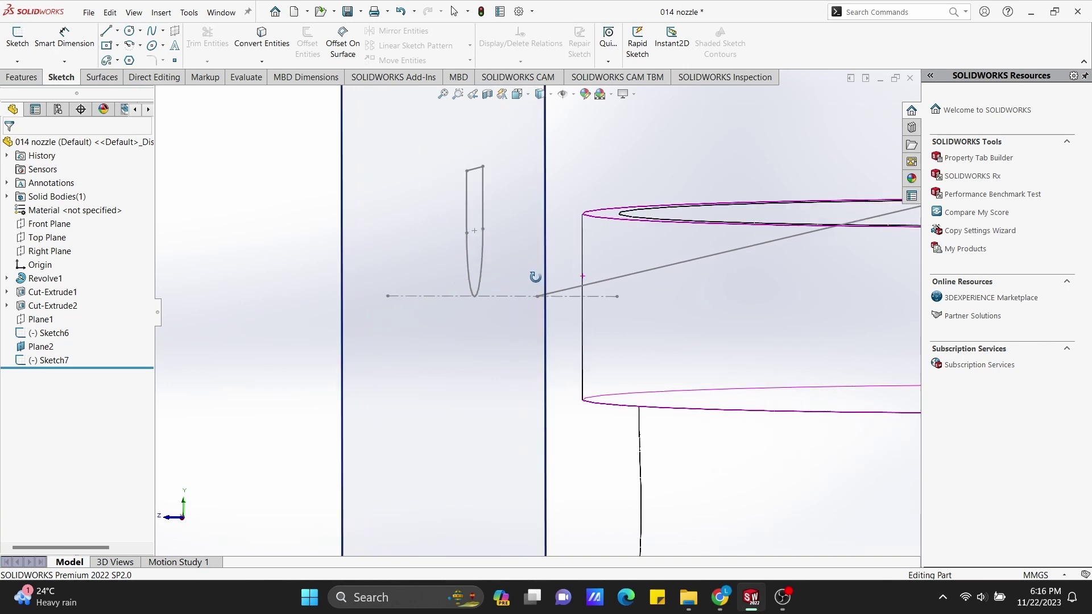
{"action": "right_click", "coordinate": [57, 336]}
Extend Sketch6's path with a horizontal line further left and exit the sketch.
{"action": "left_click", "coordinate": [69, 307]}
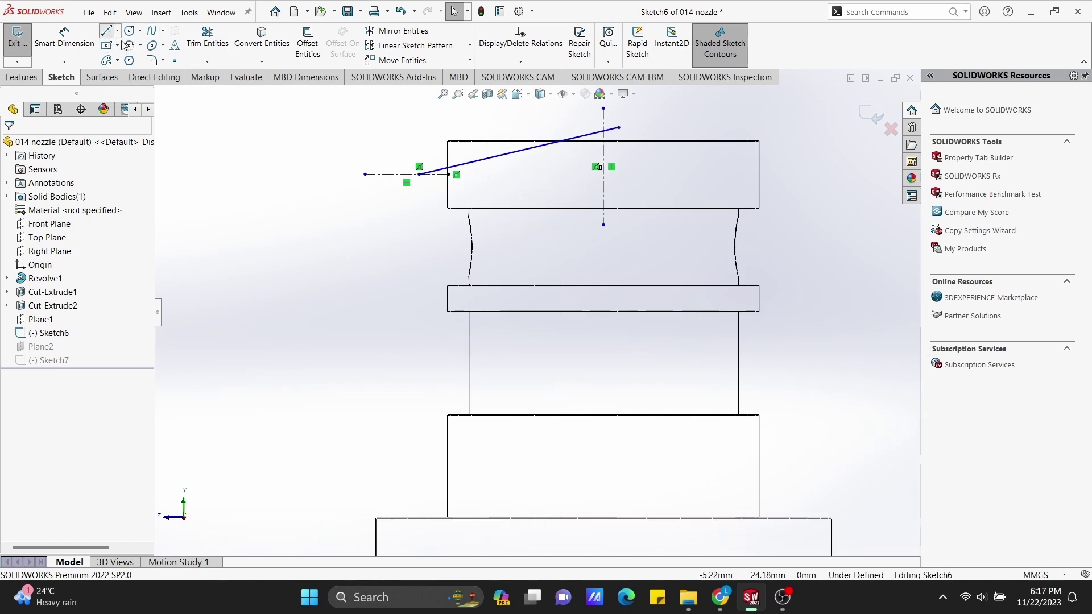
{"action": "left_click", "coordinate": [419, 174]}
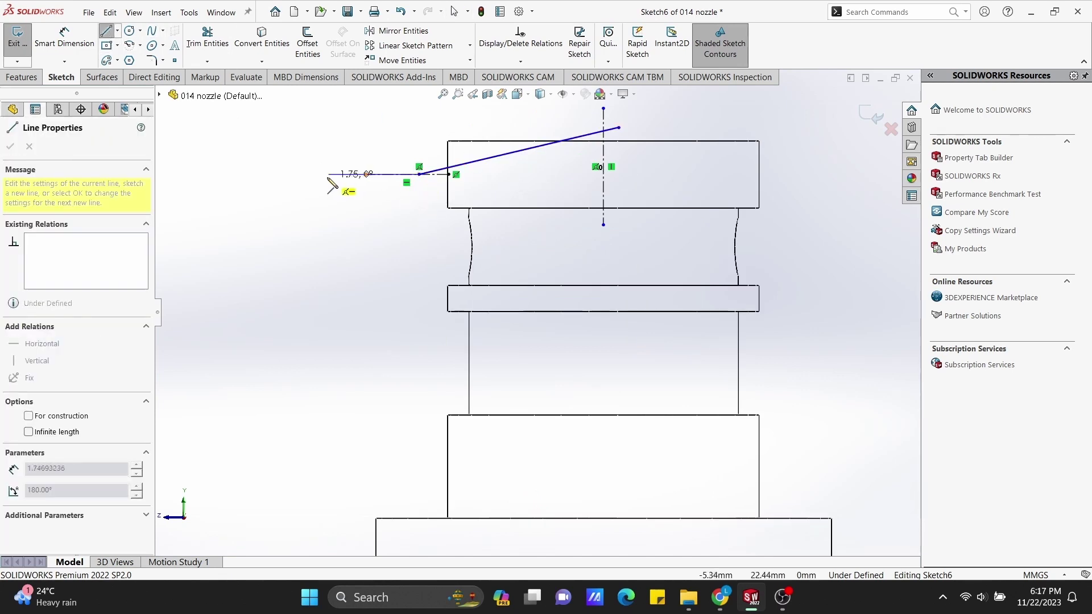
{"action": "left_click", "coordinate": [323, 174]}
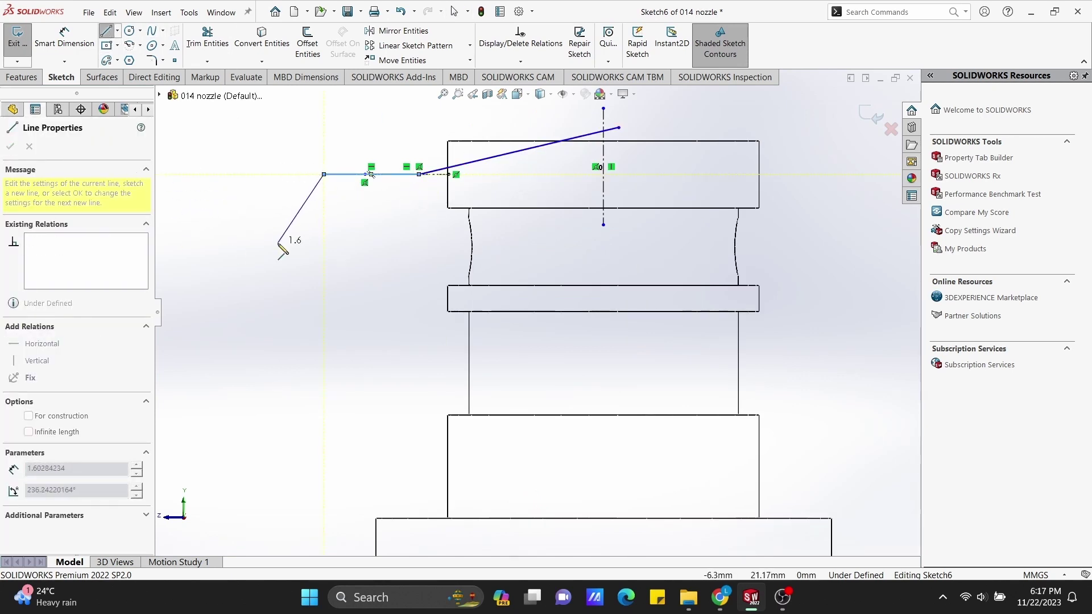
{"action": "key", "text": "Escape"}
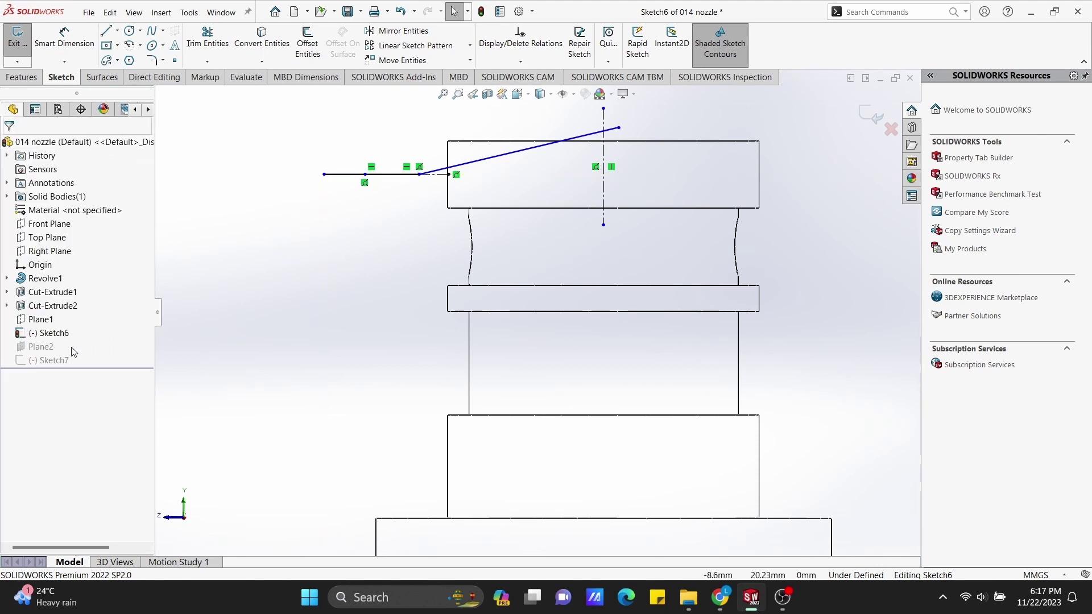
{"action": "left_click", "coordinate": [17, 37]}
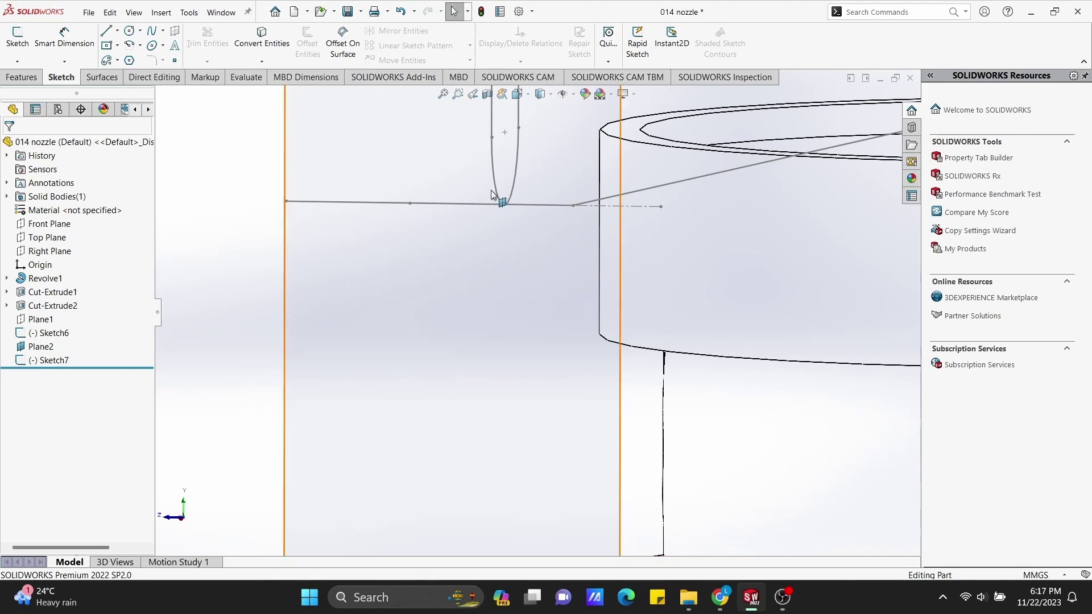
Select the Sketch7 profile and Sketch6 path, then clear the selection.
{"action": "left_click", "coordinate": [517, 205]}
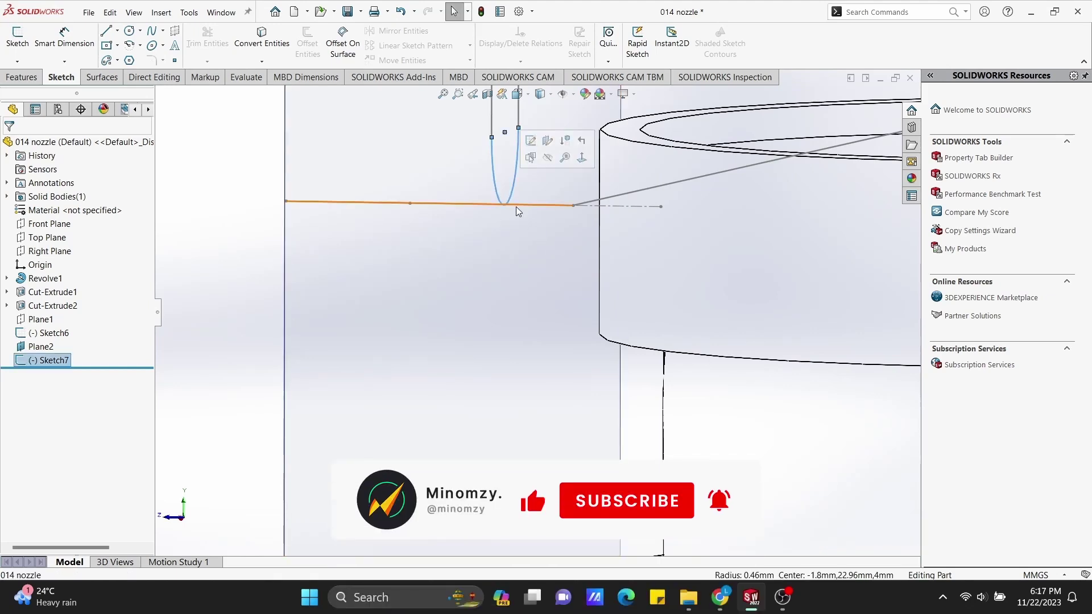
{"action": "left_click", "coordinate": [518, 205], "text": "ctrl"}
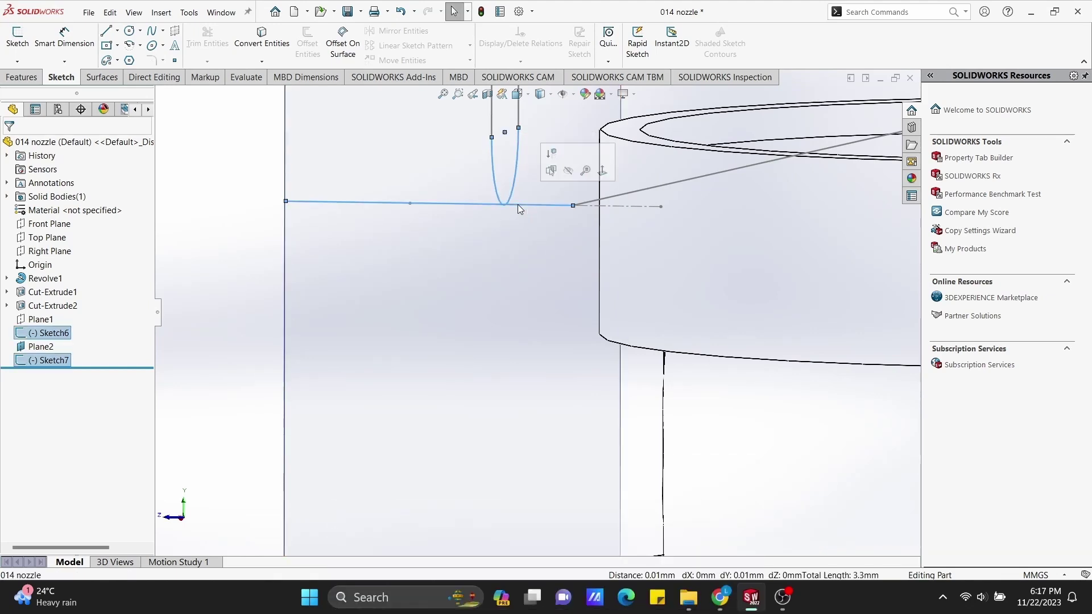
{"action": "left_click", "coordinate": [222, 270]}
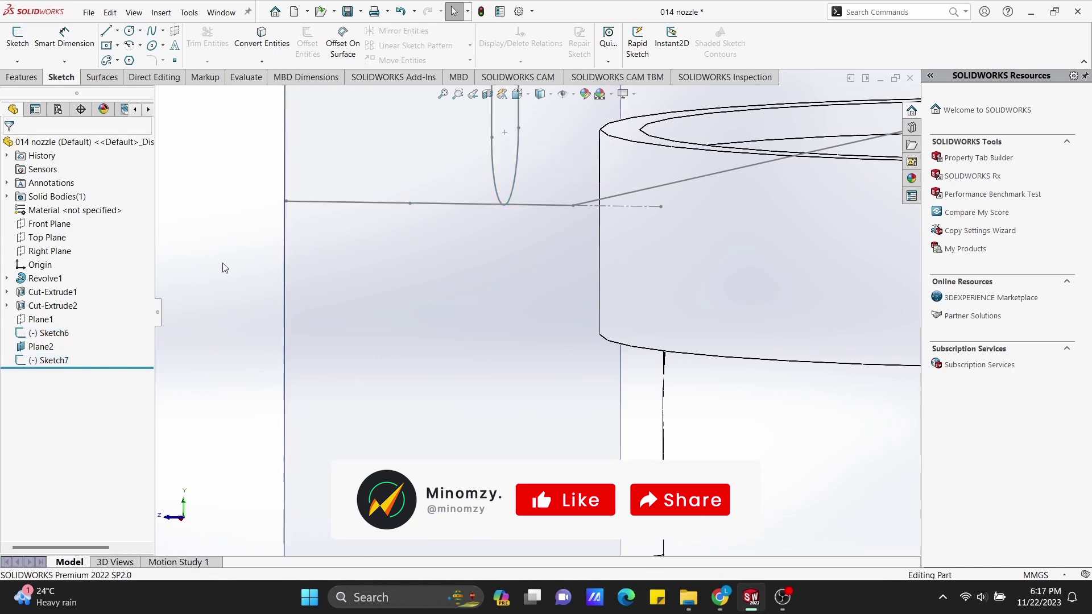
{"action": "left_click", "coordinate": [22, 77]}
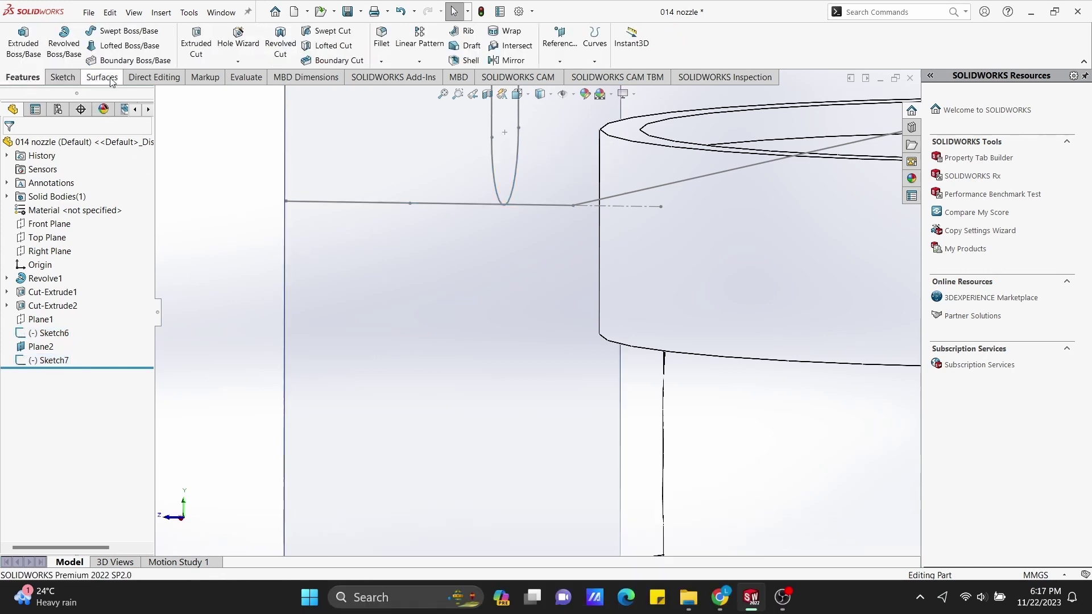
Swept-cut Sketch7 along Sketch6 with adjusted profile orientation, creating Cut-Sweep2.
{"action": "left_click", "coordinate": [327, 31]}
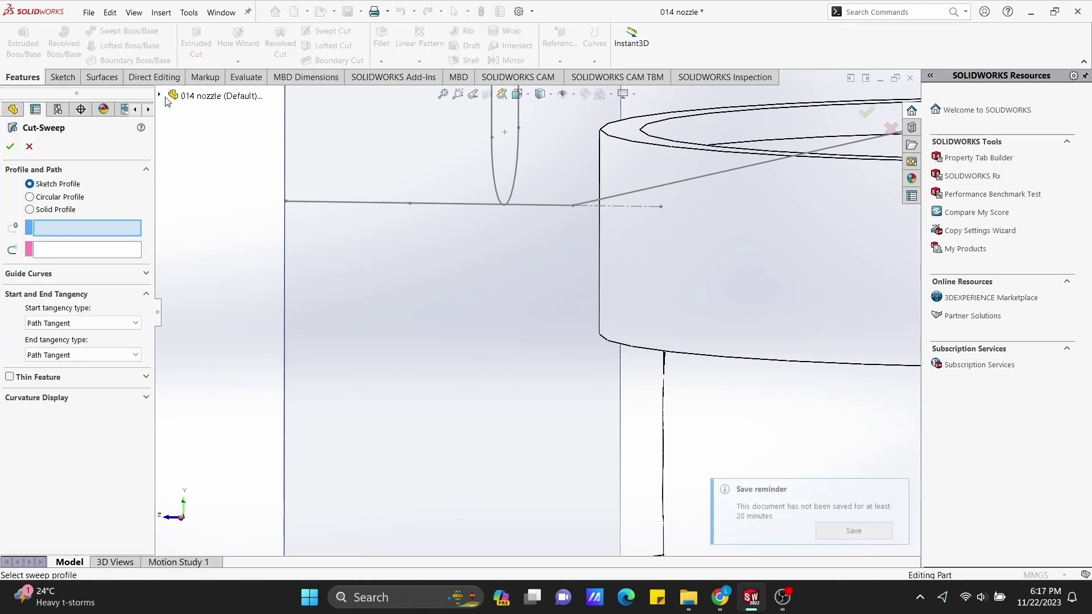
{"action": "left_click", "coordinate": [159, 95]}
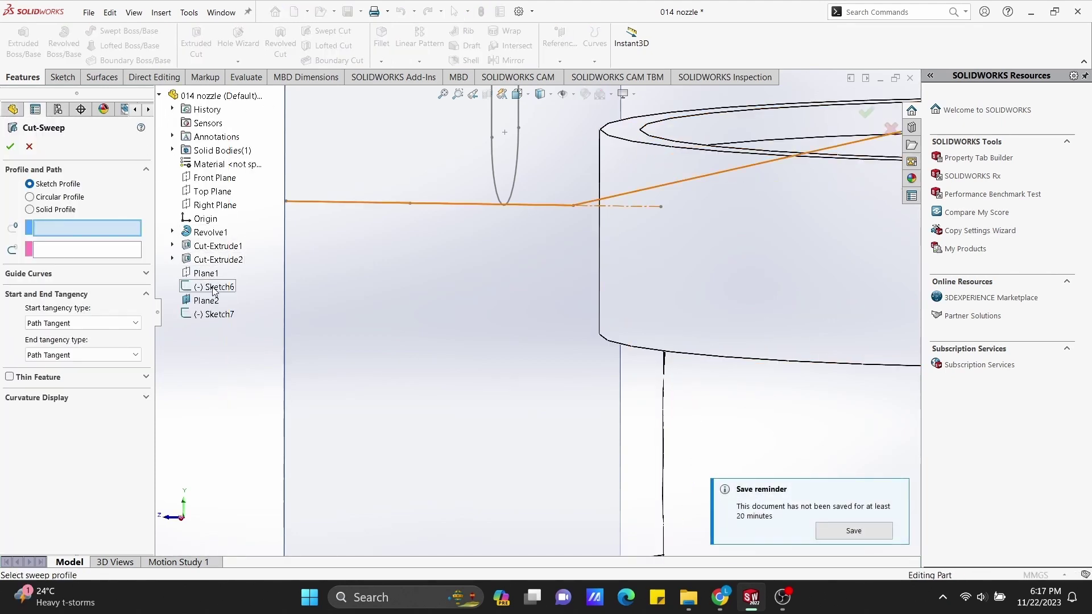
{"action": "left_click", "coordinate": [214, 315]}
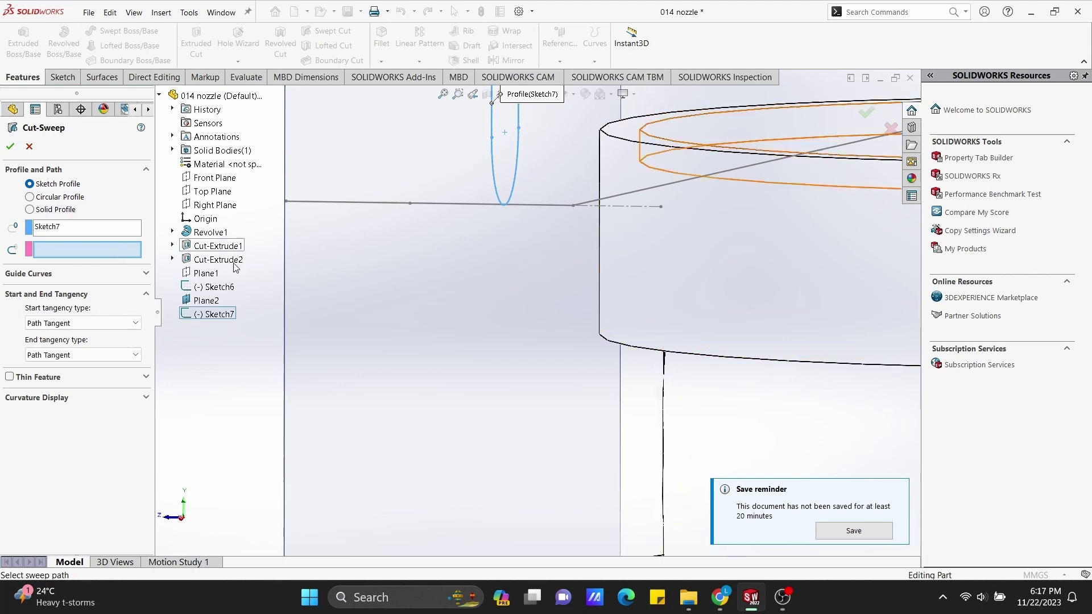
{"action": "left_click", "coordinate": [229, 288]}
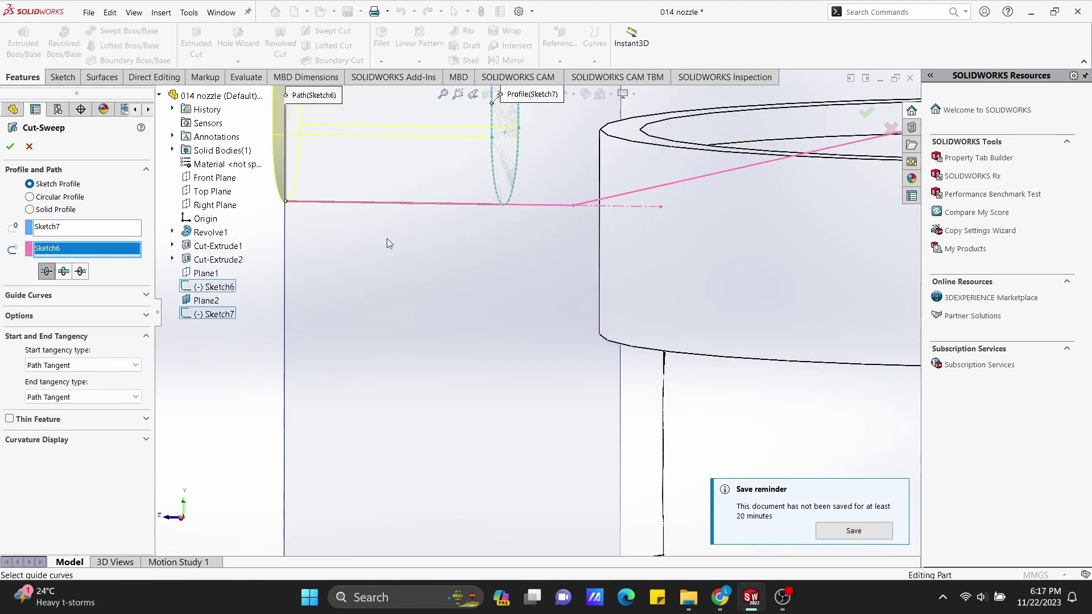
{"action": "mouse_move", "coordinate": [387, 238]}
{"action": "middle_mouse_down"}
{"action": "mouse_move", "coordinate": [338, 234]}
{"action": "mouse_move", "coordinate": [364, 259]}
{"action": "middle_mouse_up"}
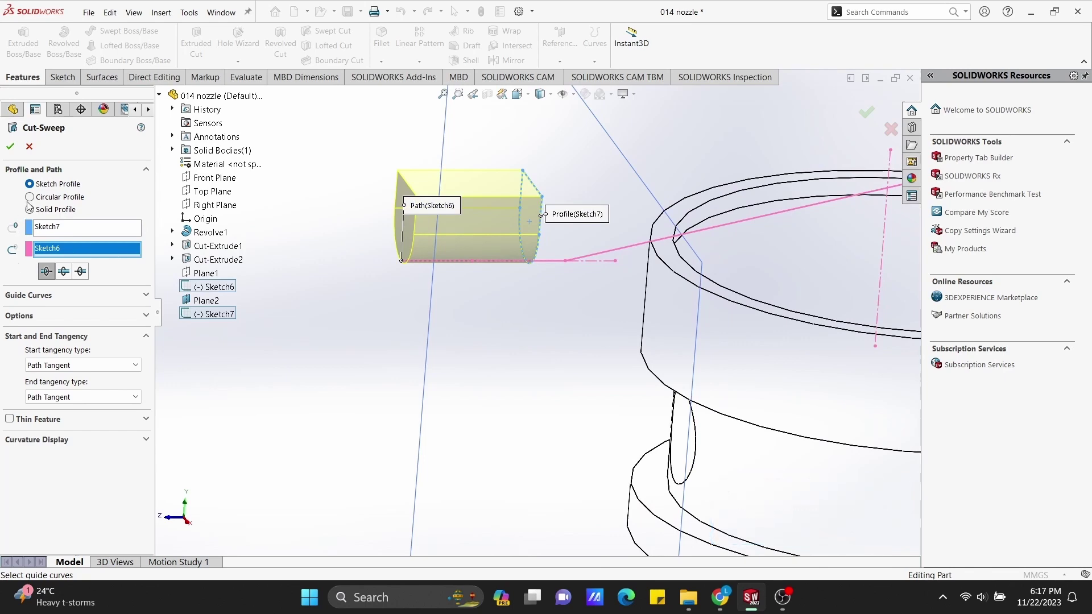
{"action": "left_click", "coordinate": [64, 272]}
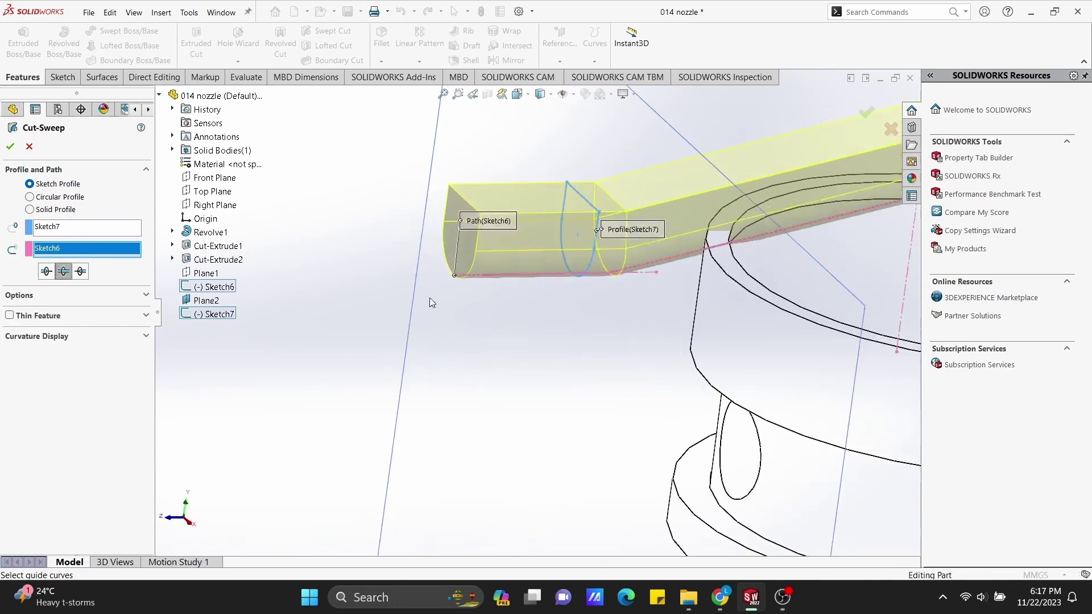
{"action": "left_click", "coordinate": [80, 272]}
{"action": "mouse_move", "coordinate": [610, 313]}
{"action": "middle_mouse_down"}
{"action": "mouse_move", "coordinate": [571, 302]}
{"action": "mouse_move", "coordinate": [595, 310]}
{"action": "middle_mouse_up"}
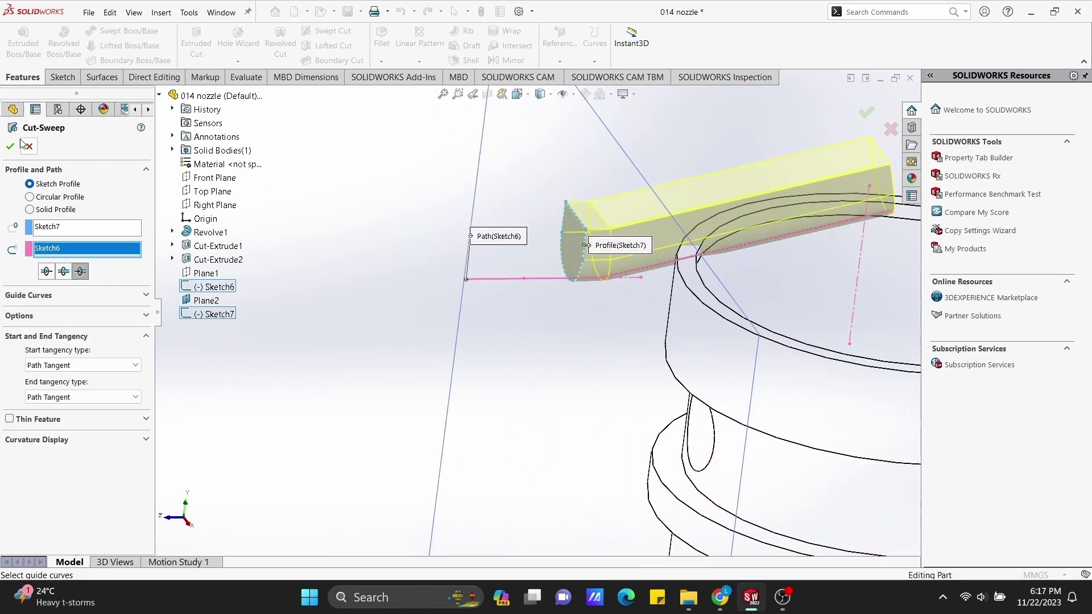
{"action": "key", "text": "Return"}
{"action": "mouse_move", "coordinate": [390, 232]}
{"action": "middle_mouse_down"}
{"action": "mouse_move", "coordinate": [424, 256]}
{"action": "mouse_move", "coordinate": [344, 229]}
{"action": "mouse_move", "coordinate": [400, 241]}
{"action": "mouse_move", "coordinate": [353, 234]}
{"action": "mouse_move", "coordinate": [359, 273]}
{"action": "mouse_move", "coordinate": [397, 240]}
{"action": "mouse_move", "coordinate": [393, 204]}
{"action": "mouse_move", "coordinate": [377, 187]}
{"action": "mouse_move", "coordinate": [327, 188]}
{"action": "mouse_move", "coordinate": [343, 198]}
{"action": "middle_mouse_up"}
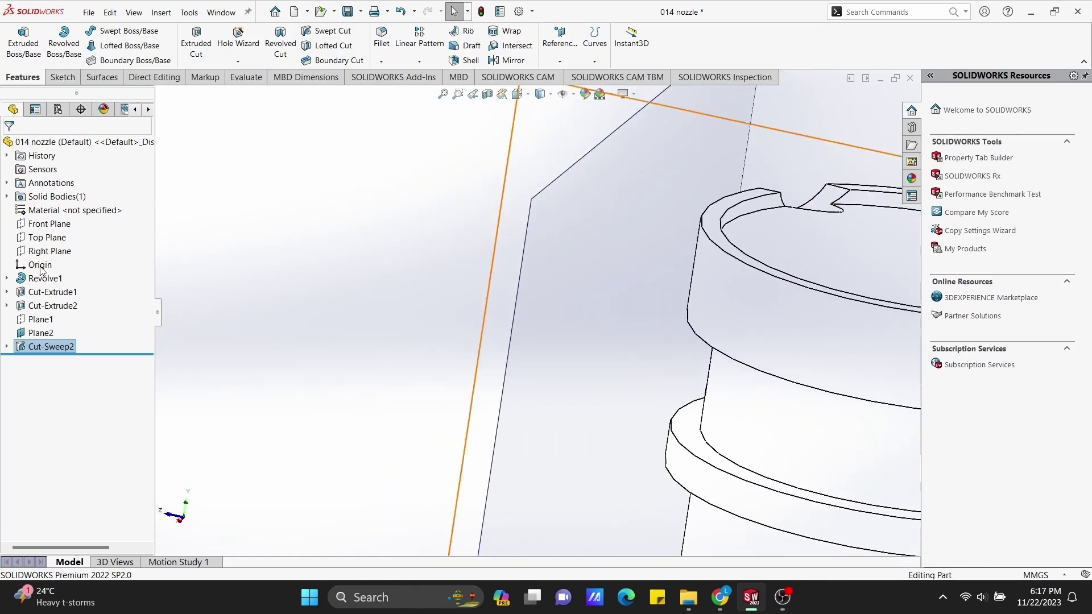
Undo the swept cut and reopen Sketch6 for editing.
{"action": "left_click", "coordinate": [397, 19]}
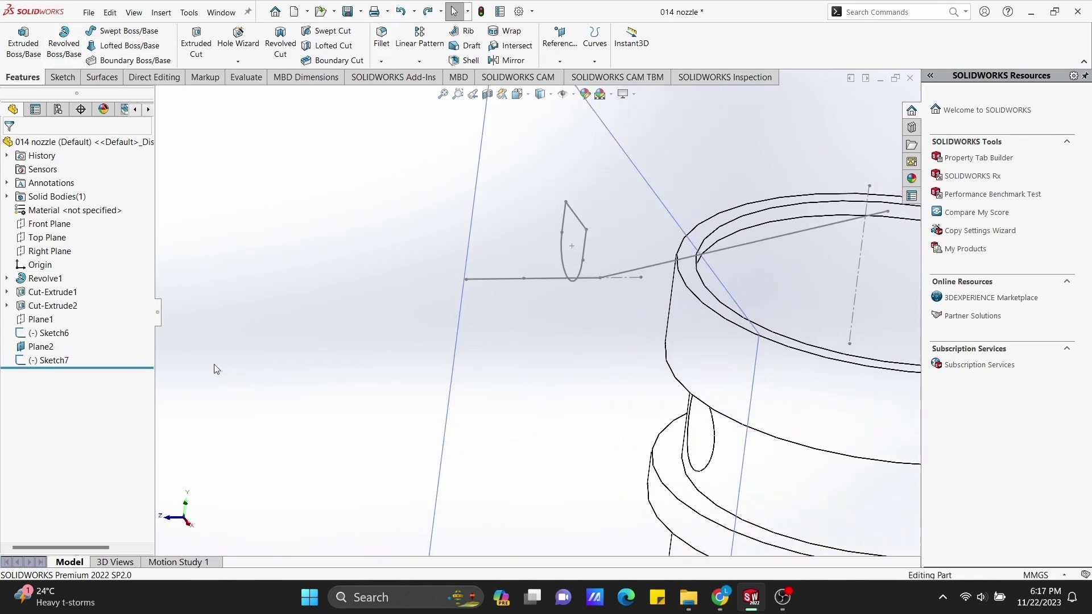
{"action": "right_click", "coordinate": [61, 334]}
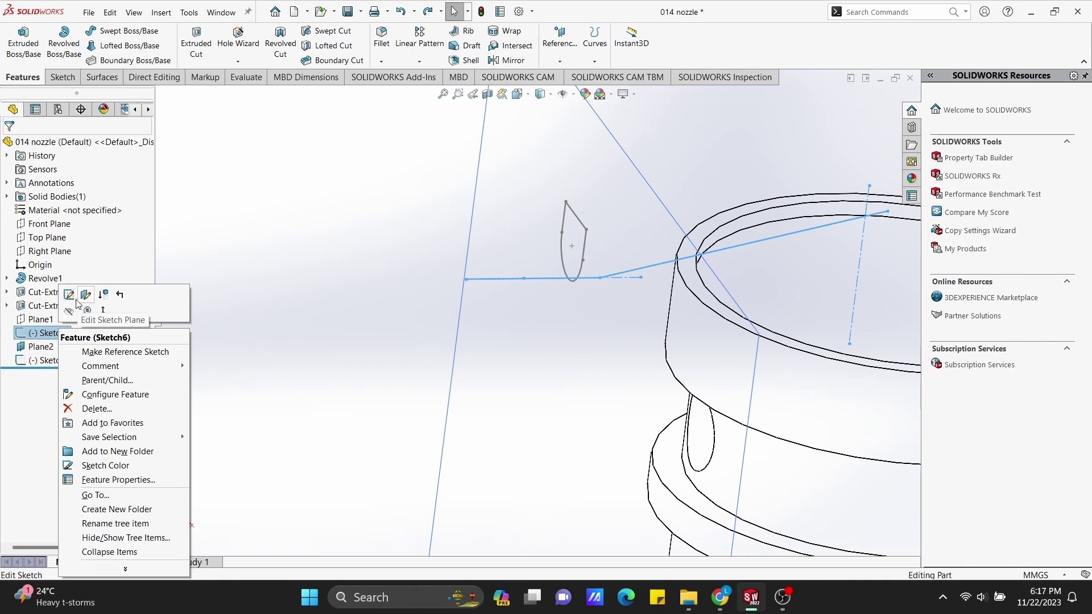
{"action": "left_click", "coordinate": [96, 298]}
{"action": "scroll", "coordinate": [529, 162], "scroll_direction": "down", "scroll_amount": 5}
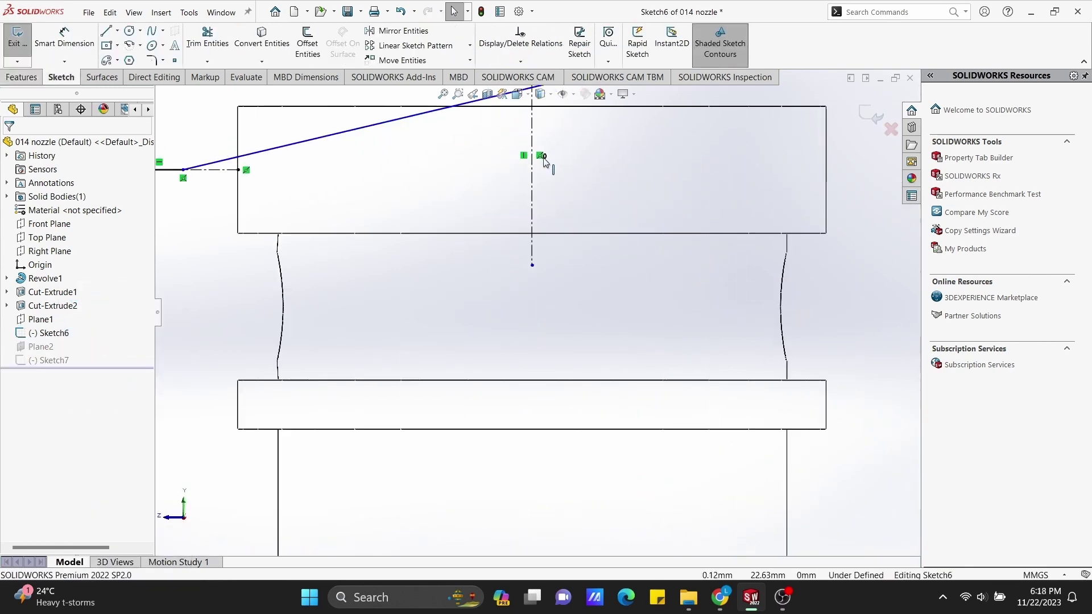
{"action": "middle_click_drag", "start_coordinate": [543, 166], "coordinate": [564, 258], "text": "ctrl"}
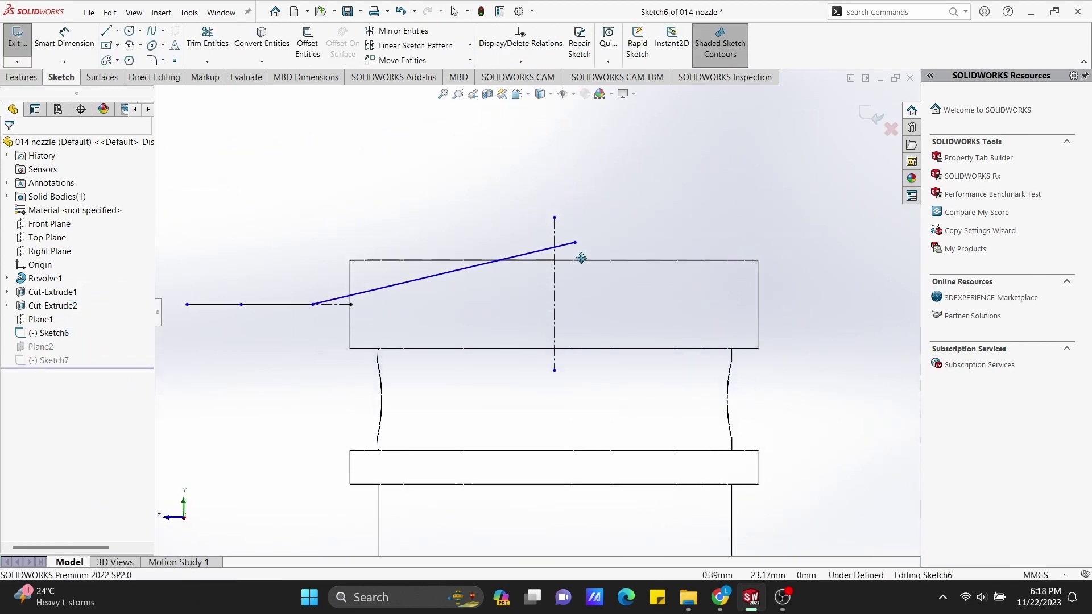
Replace the slanted path line with a longer one running past the nozzle's top.
{"action": "left_click", "coordinate": [408, 287]}
{"action": "key", "text": "Delete"}
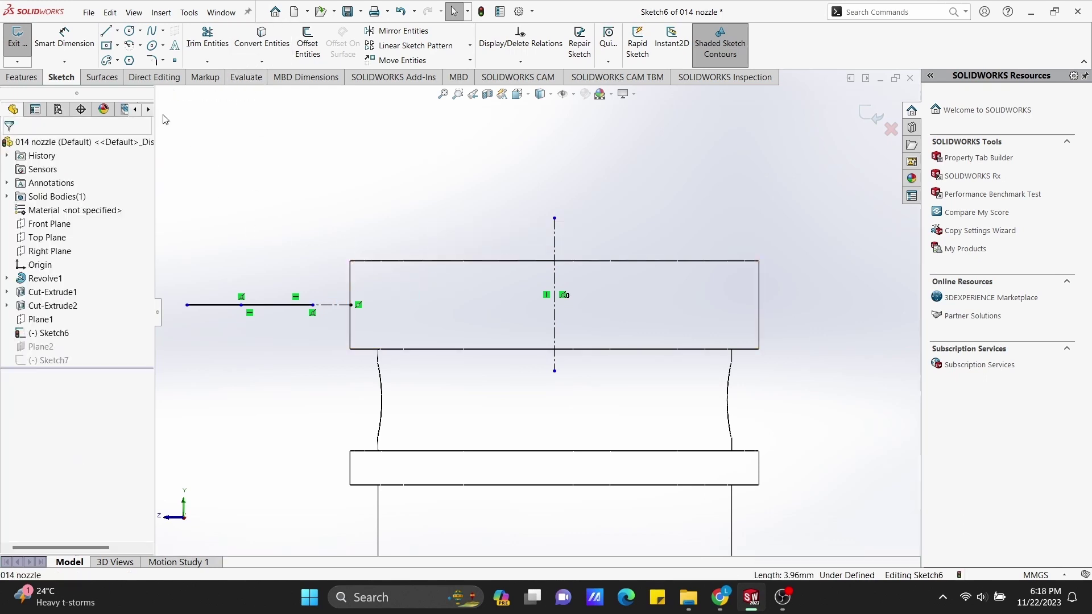
{"action": "left_click", "coordinate": [117, 31]}
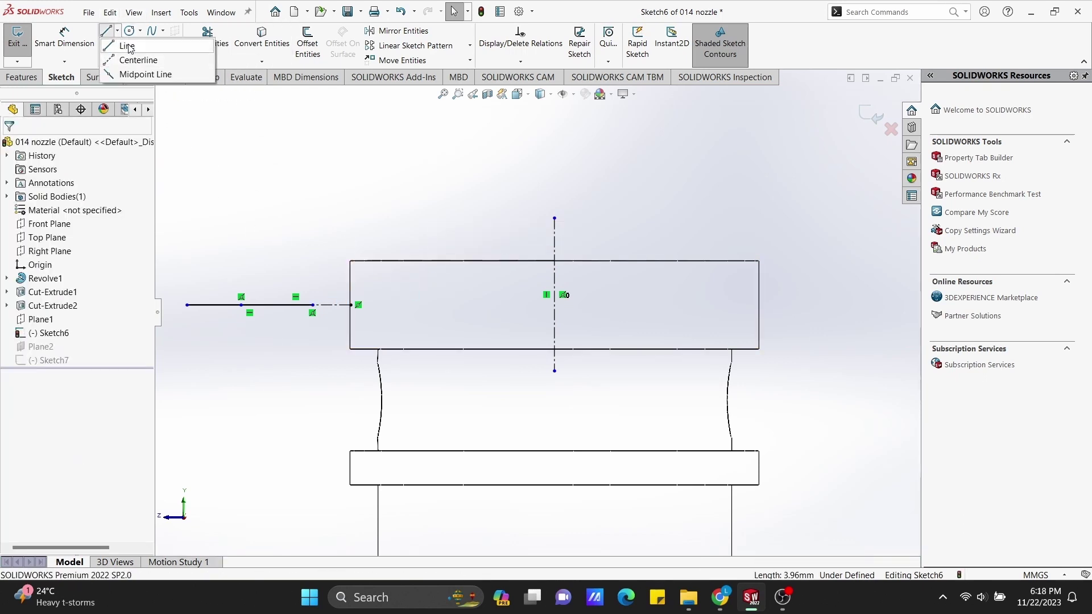
{"action": "left_click", "coordinate": [128, 47]}
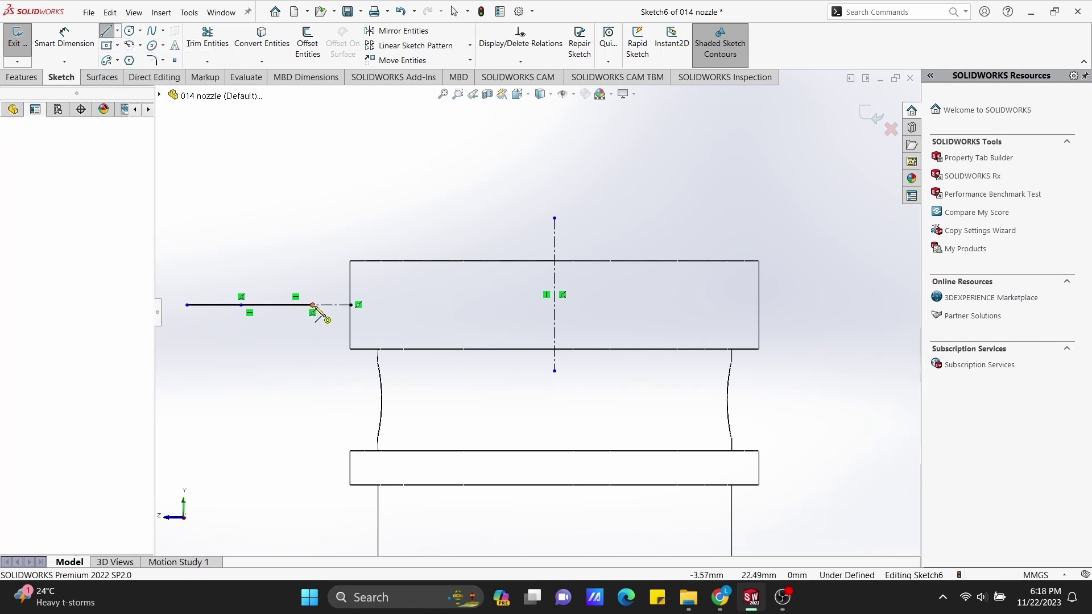
{"action": "left_click", "coordinate": [314, 305]}
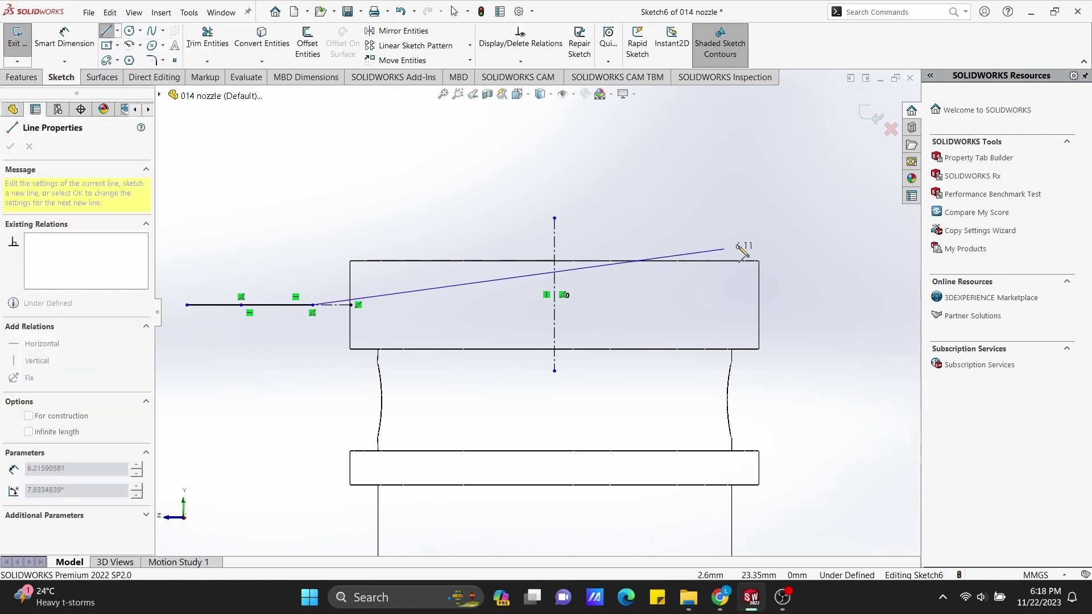
{"action": "left_click", "coordinate": [769, 241]}
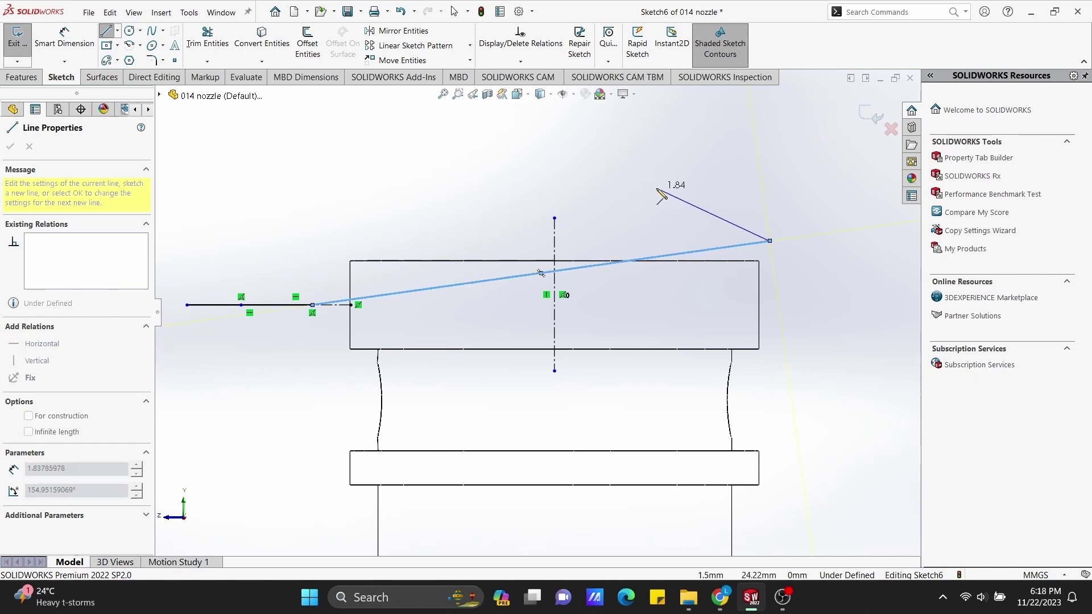
{"action": "key", "text": "Escape"}
{"action": "key", "text": "Escape"}
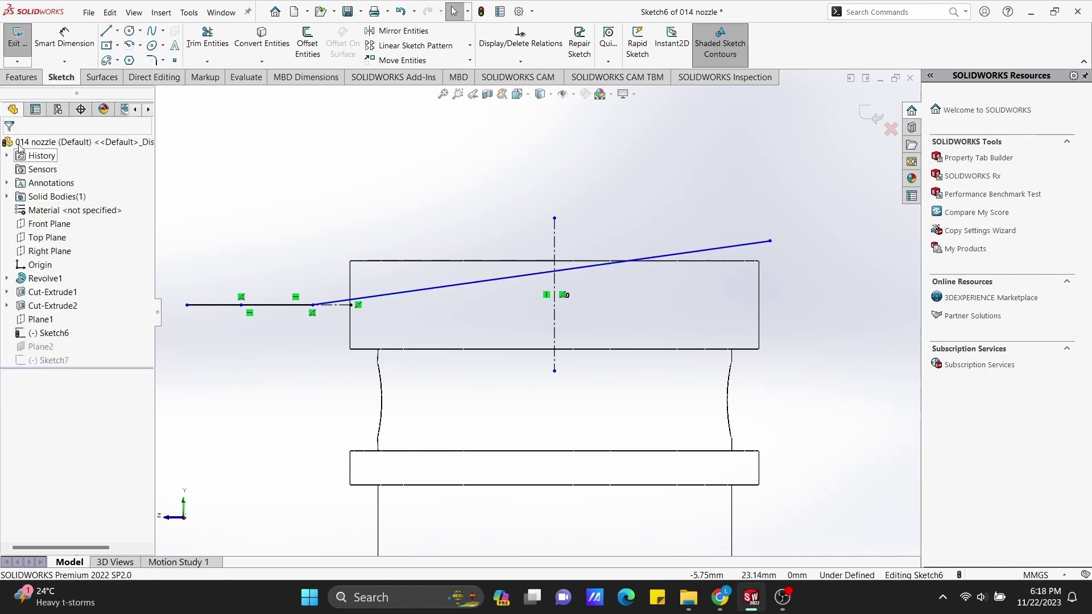
Exit Sketch6 and orbit the nozzle into a 3D view.
{"action": "left_click", "coordinate": [17, 40]}
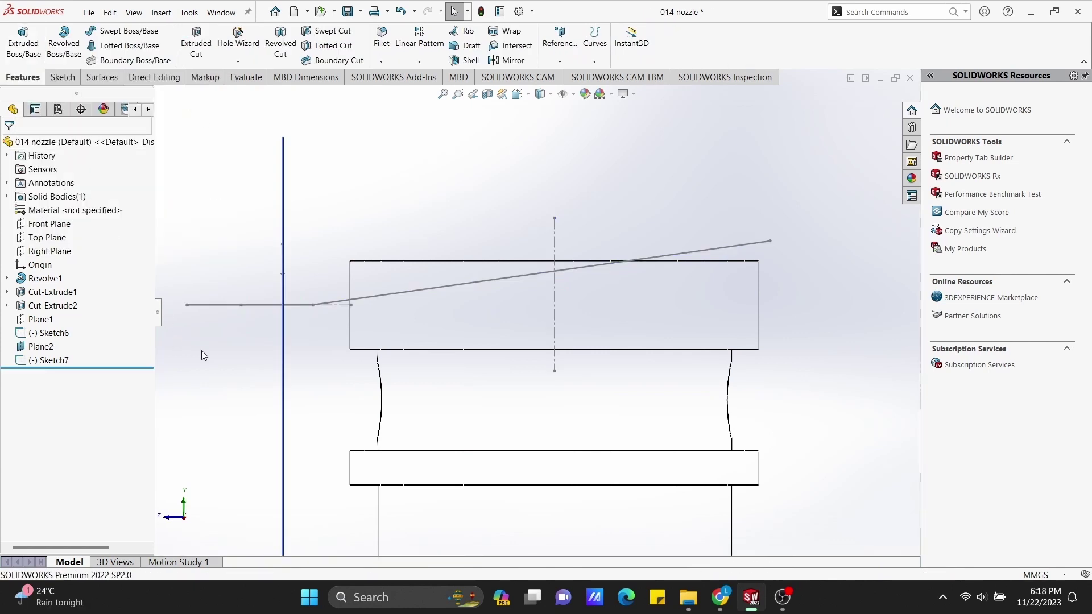
{"action": "scroll", "coordinate": [273, 319], "scroll_direction": "down", "scroll_amount": 2}
{"action": "scroll", "coordinate": [371, 224], "scroll_direction": "down", "scroll_amount": 3}
{"action": "mouse_move", "coordinate": [371, 225]}
{"action": "middle_mouse_down"}
{"action": "mouse_move", "coordinate": [365, 208]}
{"action": "mouse_move", "coordinate": [371, 219]}
{"action": "middle_mouse_up"}
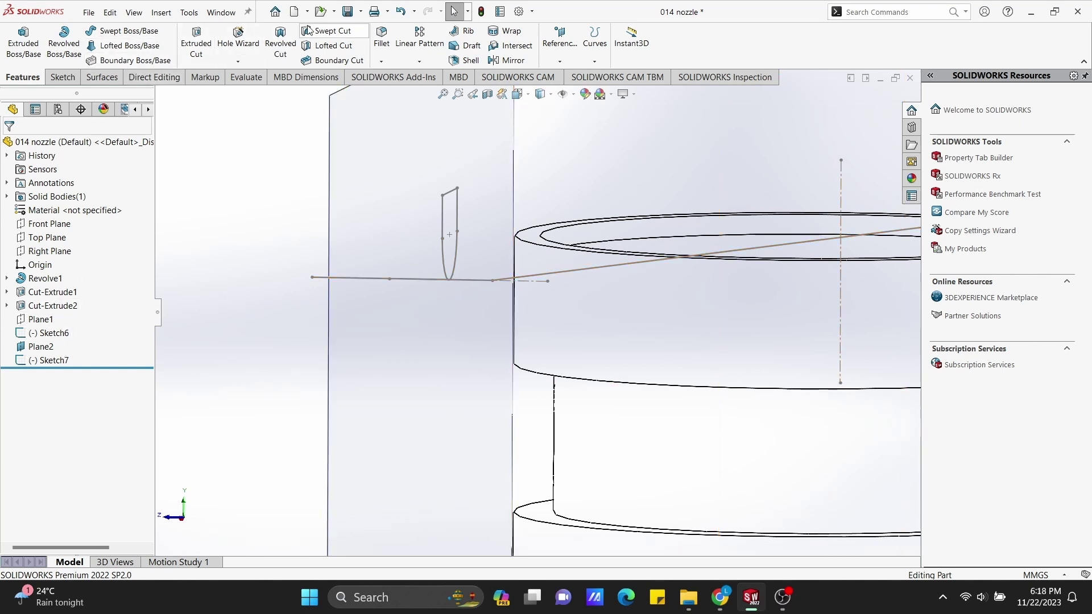
Set up a swept cut with Sketch7 as profile and Sketch6 as path, reversing direction.
{"action": "left_click", "coordinate": [338, 32]}
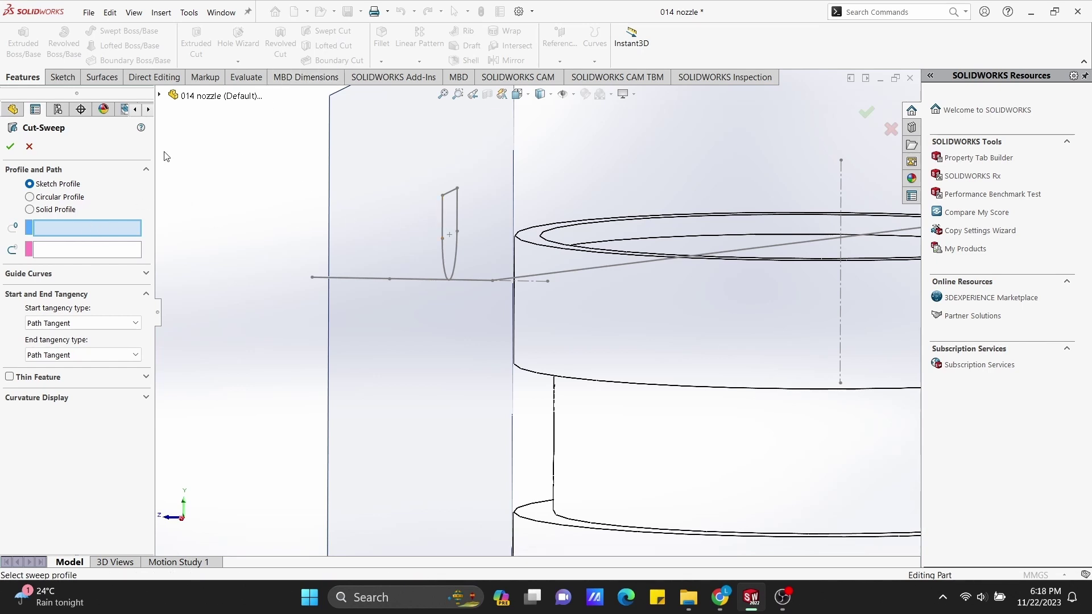
{"action": "left_click", "coordinate": [159, 95]}
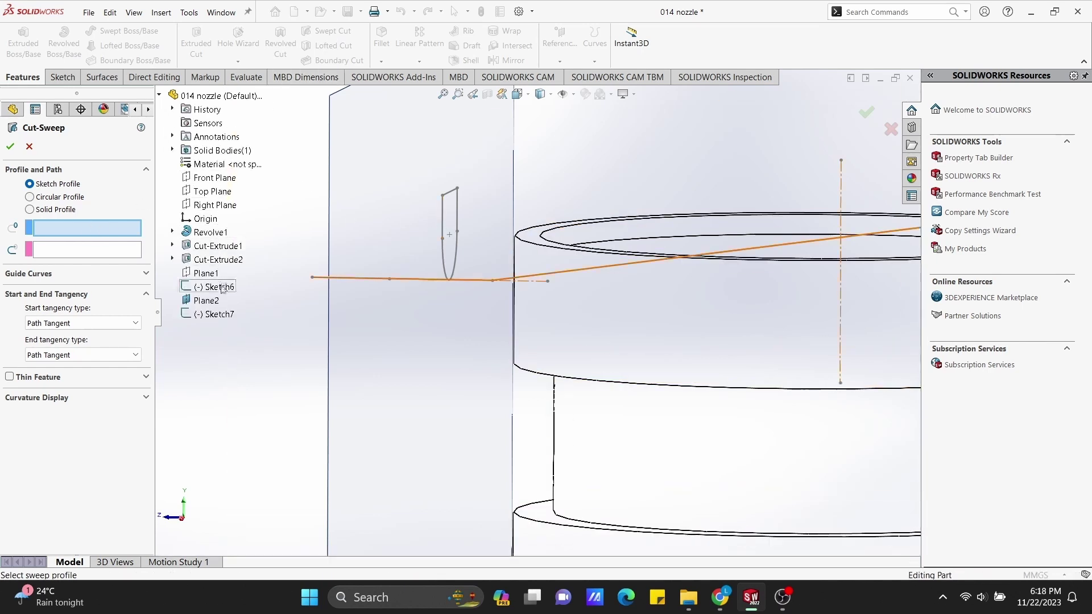
{"action": "left_click", "coordinate": [225, 317]}
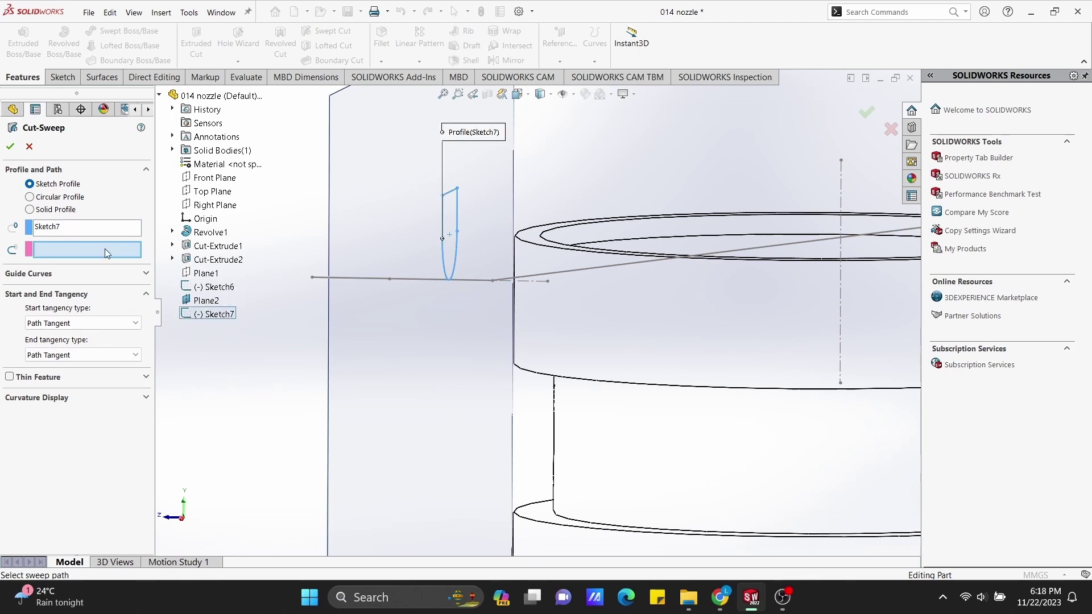
{"action": "left_click", "coordinate": [215, 287]}
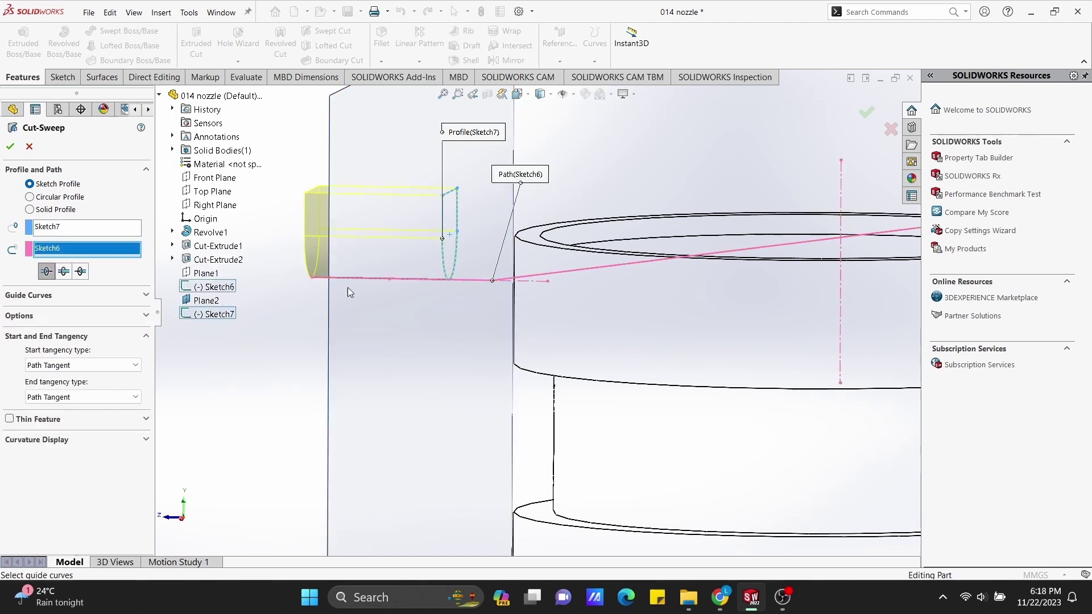
{"action": "middle_click_drag", "start_coordinate": [348, 291], "coordinate": [344, 322]}
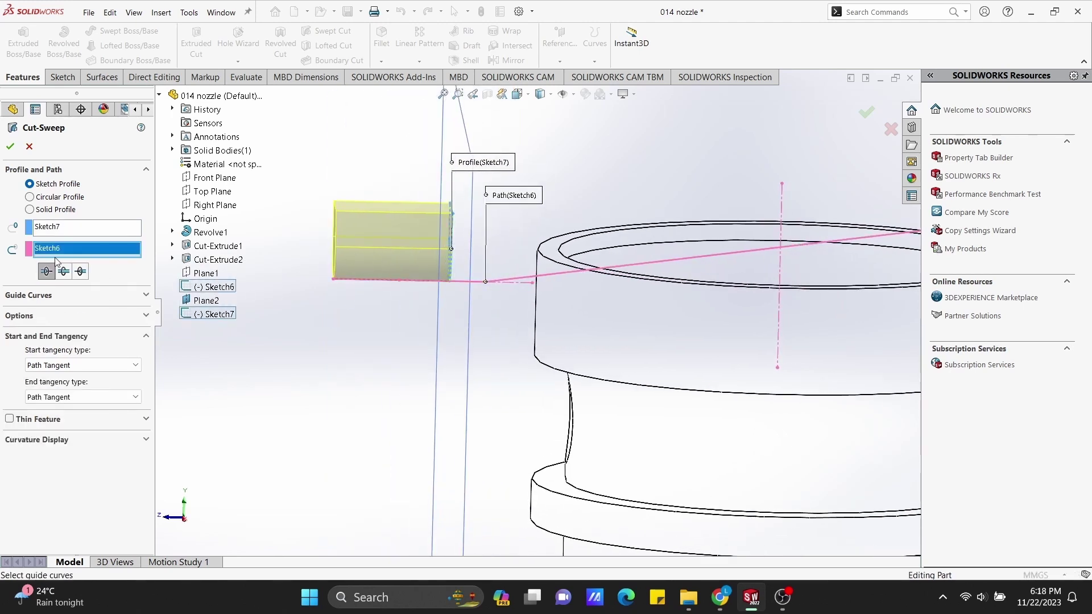
{"action": "left_click", "coordinate": [82, 271]}
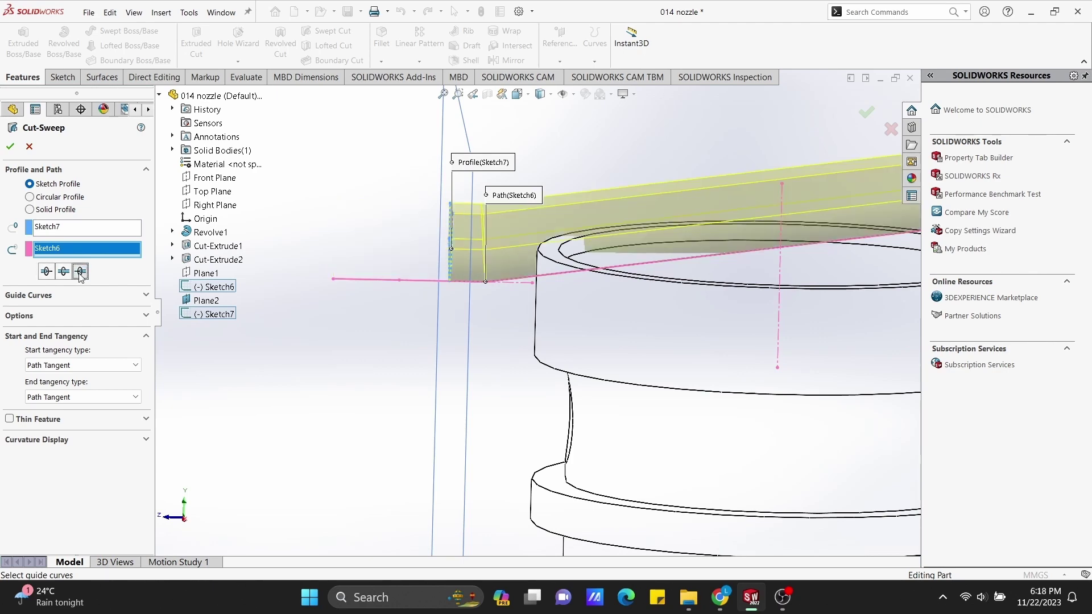
{"action": "middle_click_drag", "start_coordinate": [753, 250], "coordinate": [704, 246]}
Accept the swept cut and turn the view normal to Plane2.
{"action": "left_click", "coordinate": [10, 143]}
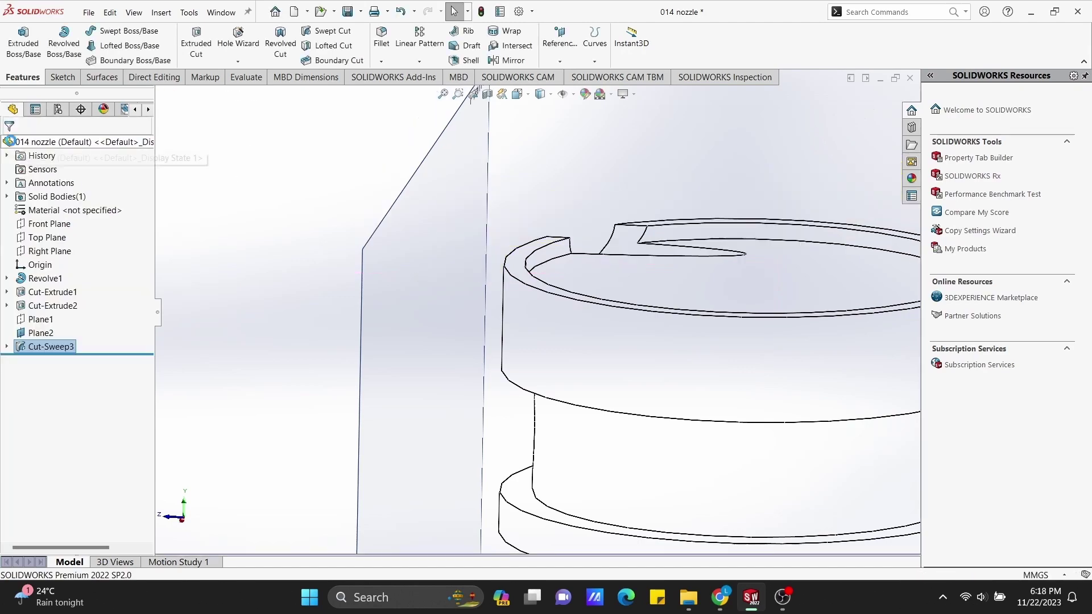
{"action": "mouse_move", "coordinate": [566, 202]}
{"action": "middle_mouse_down"}
{"action": "mouse_move", "coordinate": [625, 255]}
{"action": "mouse_move", "coordinate": [699, 255]}
{"action": "mouse_move", "coordinate": [676, 298]}
{"action": "mouse_move", "coordinate": [681, 283]}
{"action": "mouse_move", "coordinate": [634, 267]}
{"action": "mouse_move", "coordinate": [575, 271]}
{"action": "mouse_move", "coordinate": [592, 285]}
{"action": "mouse_move", "coordinate": [580, 280]}
{"action": "mouse_move", "coordinate": [673, 288]}
{"action": "mouse_move", "coordinate": [701, 257]}
{"action": "mouse_move", "coordinate": [699, 268]}
{"action": "middle_mouse_up"}
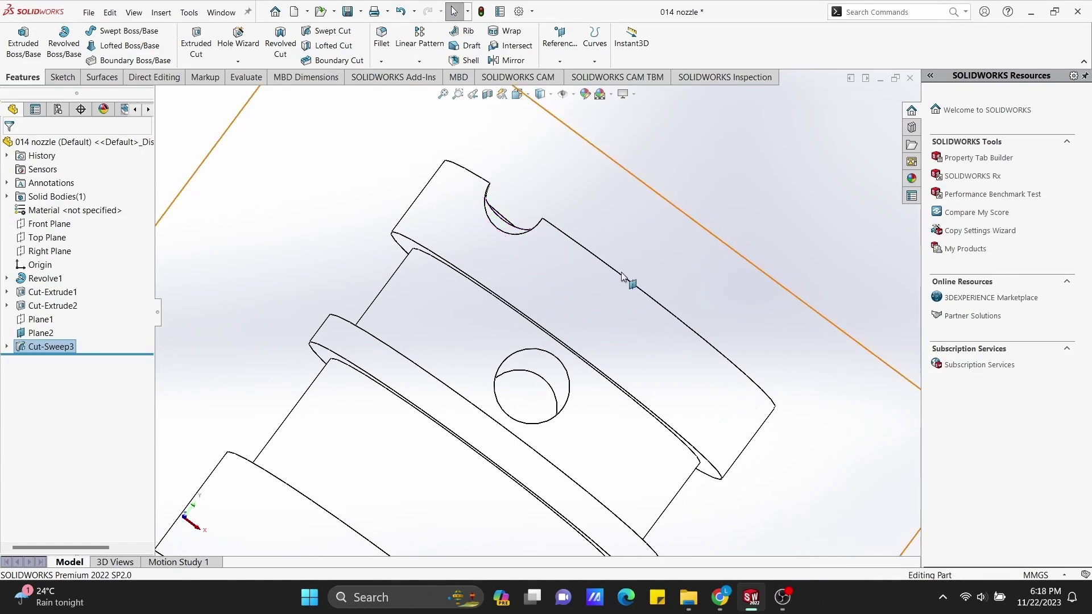
{"action": "left_click", "coordinate": [517, 94]}
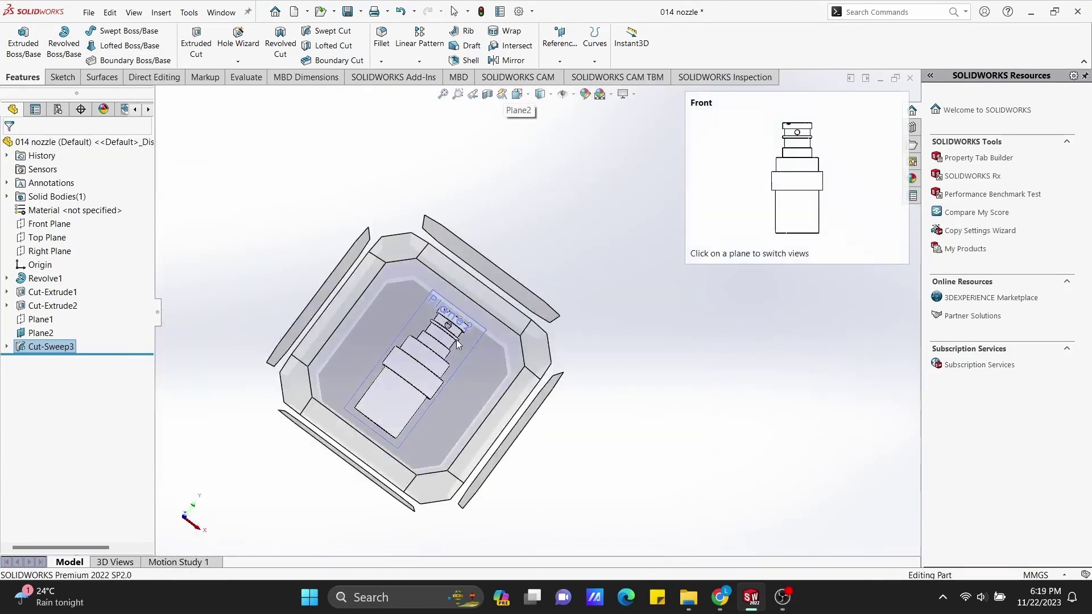
{"action": "left_click", "coordinate": [460, 320]}
Zoom and tilt the model to inspect the tapering slot on the top face.
{"action": "scroll", "coordinate": [542, 134], "scroll_direction": "down", "scroll_amount": 2}
{"action": "scroll", "coordinate": [520, 195], "scroll_direction": "down", "scroll_amount": 2}
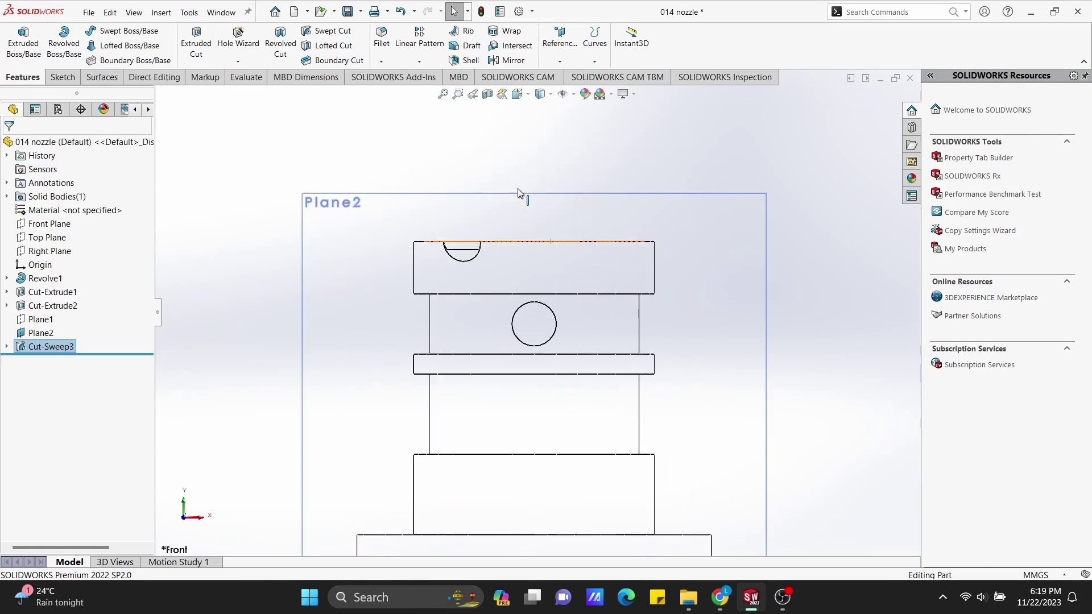
{"action": "scroll", "coordinate": [517, 188], "scroll_direction": "down", "scroll_amount": 2}
{"action": "mouse_move", "coordinate": [518, 188]}
{"action": "middle_mouse_down"}
{"action": "mouse_move", "coordinate": [579, 98]}
{"action": "mouse_move", "coordinate": [555, 214]}
{"action": "mouse_move", "coordinate": [569, 194]}
{"action": "middle_mouse_up"}
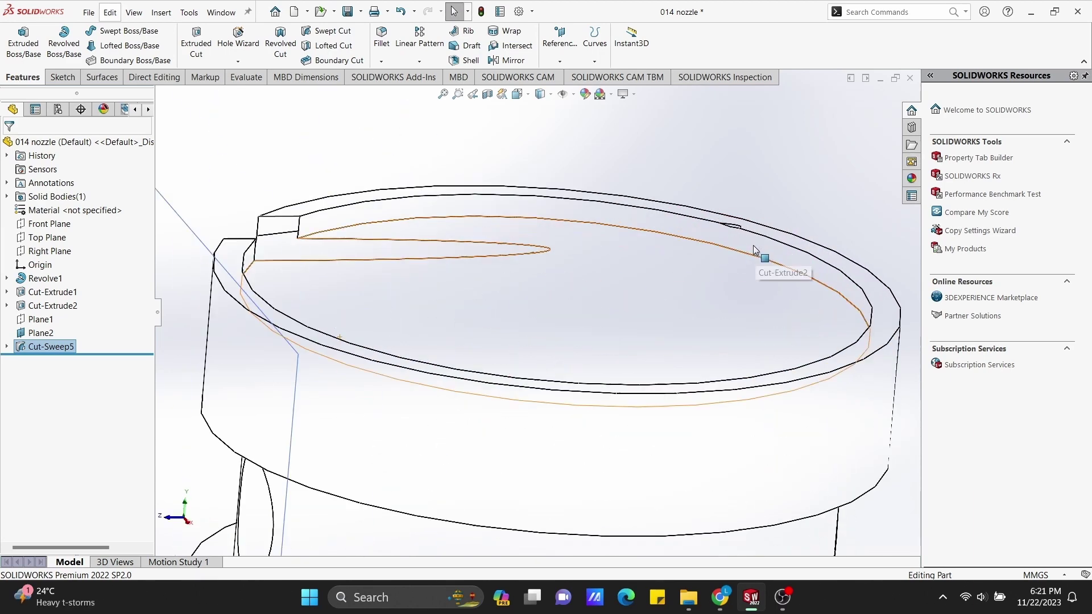
{"action": "scroll", "coordinate": [606, 260], "scroll_direction": "up", "scroll_amount": 3}
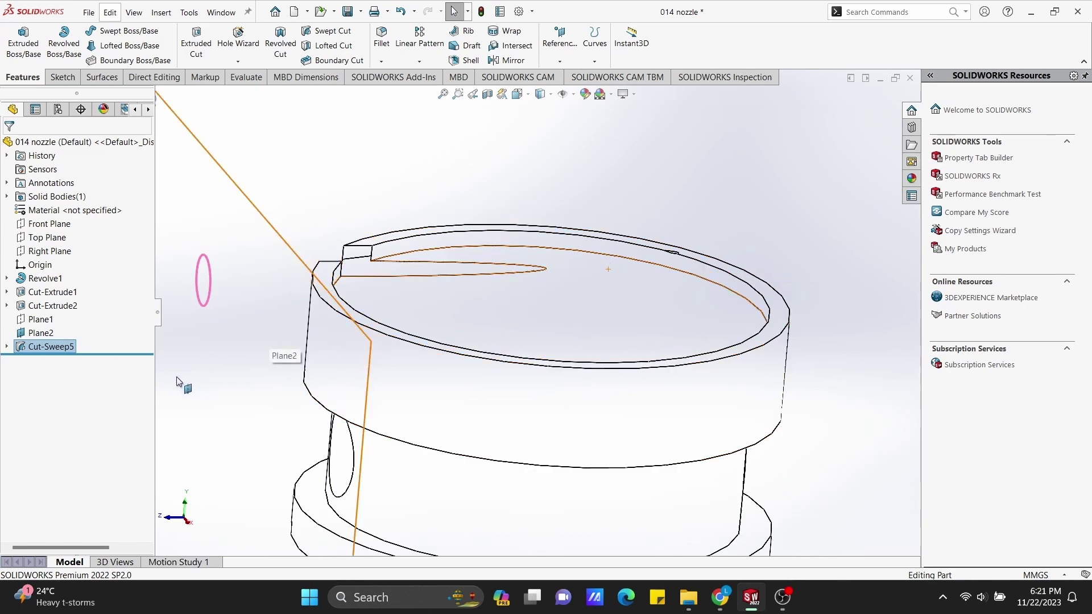
{"action": "mouse_move", "coordinate": [180, 381]}
{"action": "middle_mouse_down"}
{"action": "mouse_move", "coordinate": [266, 402]}
{"action": "mouse_move", "coordinate": [232, 390]}
{"action": "mouse_move", "coordinate": [3, 180]}
{"action": "middle_mouse_up"}
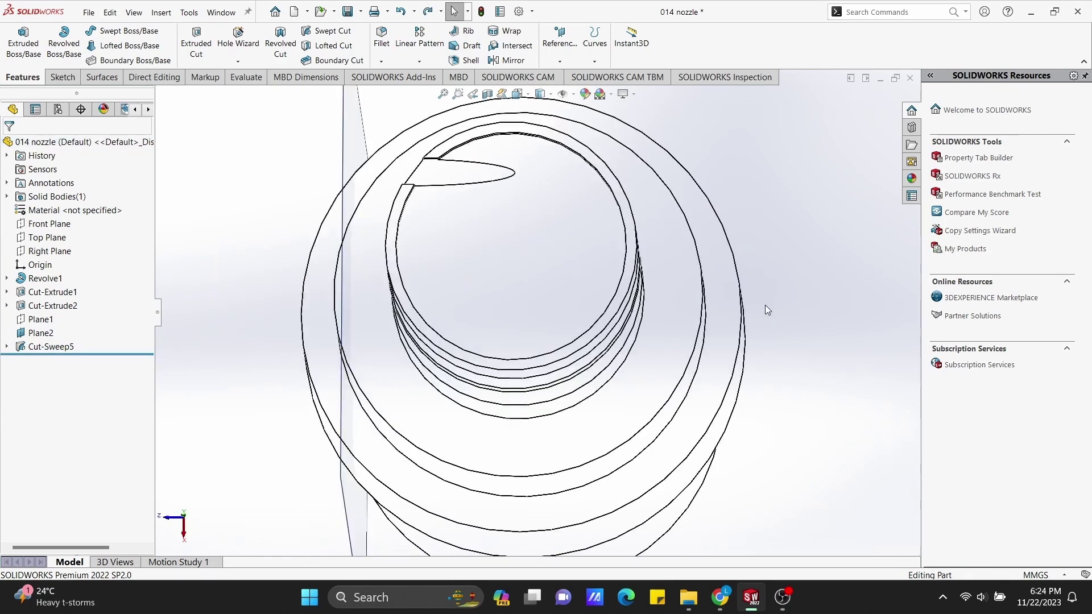
Fit and orbit the nozzle through standard views, then show the pattern type dropdown.
{"action": "key", "text": "f"}
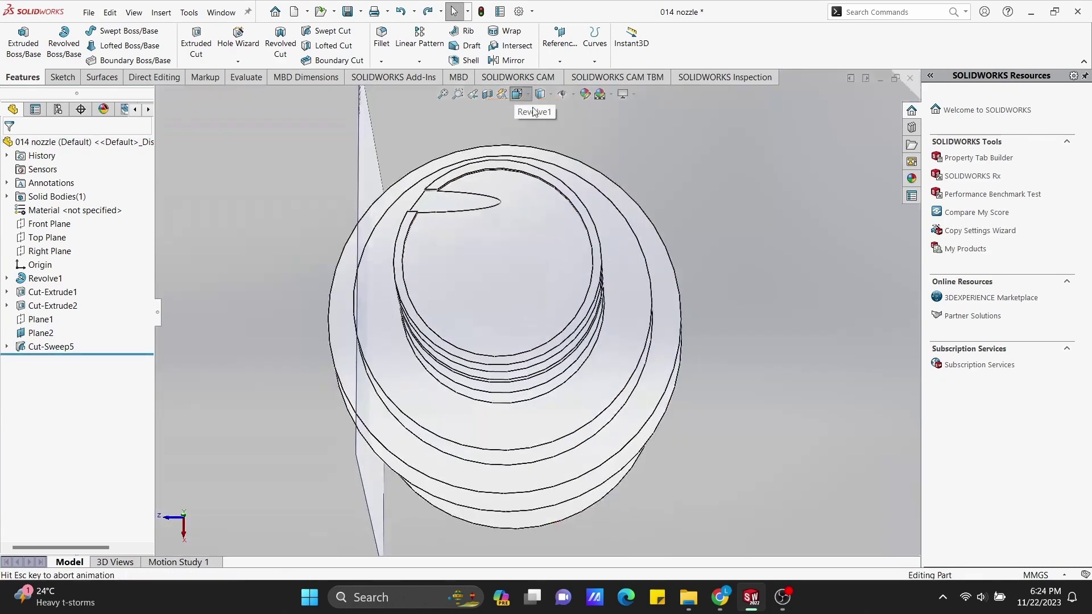
{"action": "mouse_move", "coordinate": [609, 441]}
{"action": "middle_mouse_down"}
{"action": "mouse_move", "coordinate": [709, 308]}
{"action": "mouse_move", "coordinate": [520, 346]}
{"action": "middle_mouse_up"}
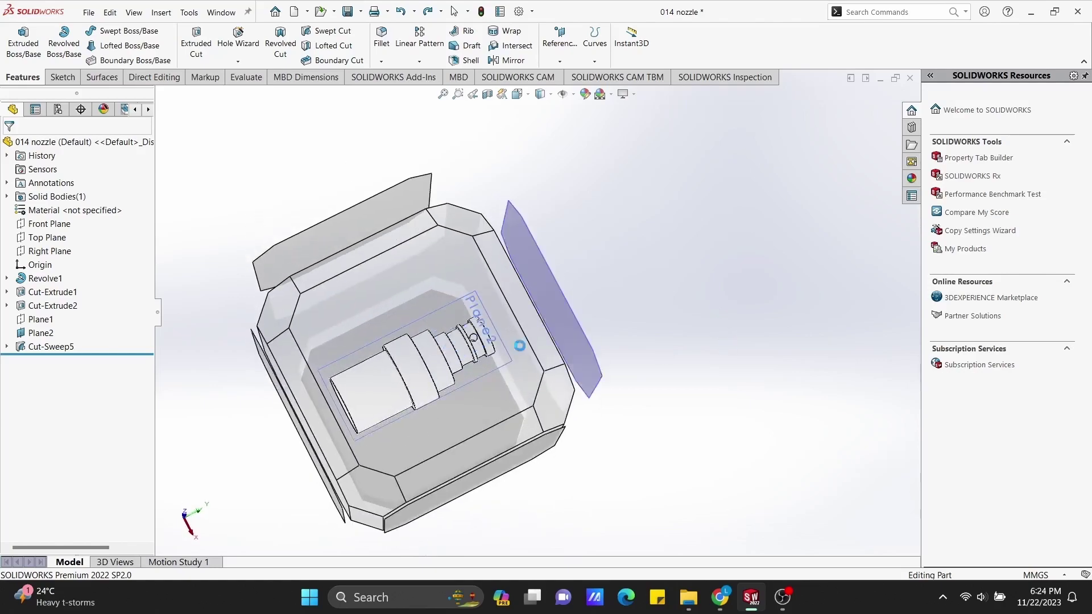
{"action": "key", "text": "ctrl+8"}
{"action": "left_click", "coordinate": [343, 314]}
{"action": "mouse_move", "coordinate": [787, 308]}
{"action": "middle_mouse_down"}
{"action": "mouse_move", "coordinate": [774, 181]}
{"action": "mouse_move", "coordinate": [707, 302]}
{"action": "mouse_move", "coordinate": [579, 203]}
{"action": "mouse_move", "coordinate": [716, 199]}
{"action": "mouse_move", "coordinate": [646, 236]}
{"action": "mouse_move", "coordinate": [532, 133]}
{"action": "middle_mouse_up"}
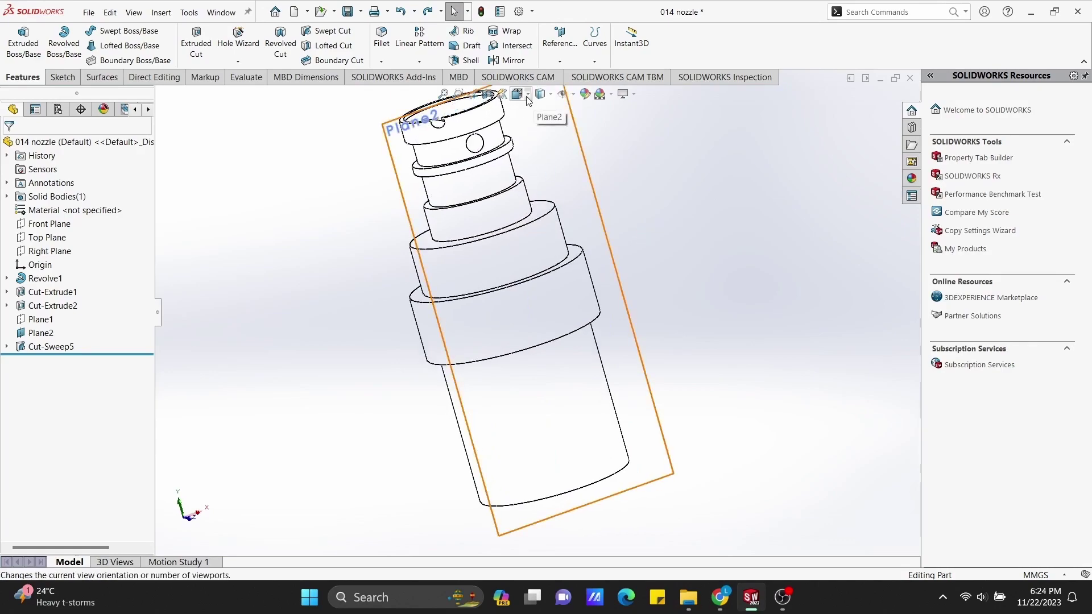
{"action": "left_click", "coordinate": [528, 101]}
{"action": "left_click", "coordinate": [556, 174]}
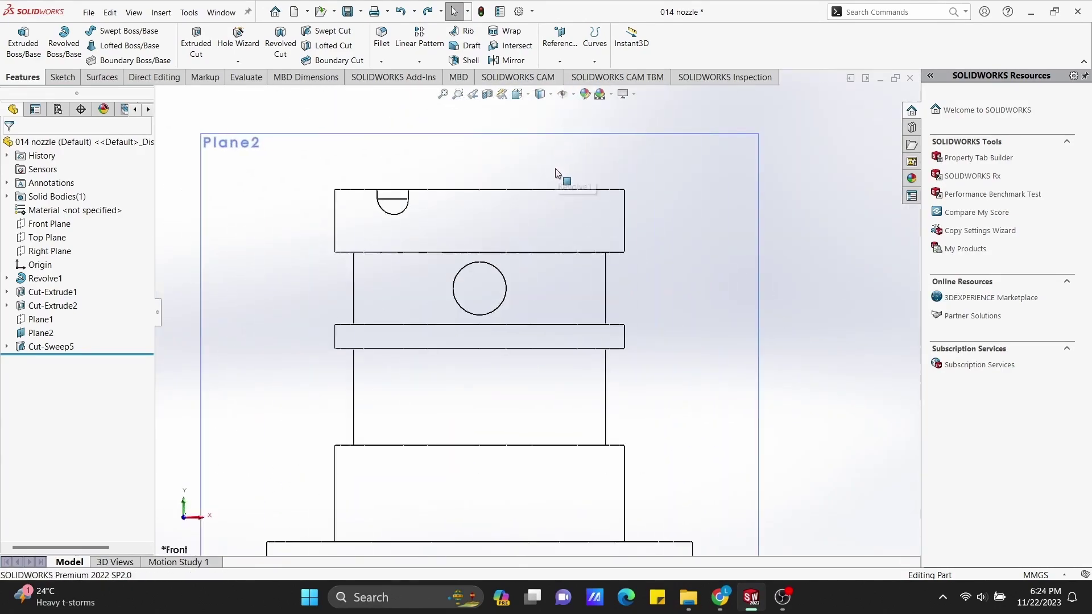
{"action": "mouse_move", "coordinate": [777, 222]}
{"action": "middle_mouse_down"}
{"action": "mouse_move", "coordinate": [842, 276]}
{"action": "mouse_move", "coordinate": [723, 311]}
{"action": "mouse_move", "coordinate": [760, 310]}
{"action": "mouse_move", "coordinate": [819, 271]}
{"action": "mouse_move", "coordinate": [768, 283]}
{"action": "mouse_move", "coordinate": [831, 288]}
{"action": "mouse_move", "coordinate": [761, 309]}
{"action": "mouse_move", "coordinate": [838, 336]}
{"action": "mouse_move", "coordinate": [774, 361]}
{"action": "mouse_move", "coordinate": [778, 437]}
{"action": "middle_mouse_up"}
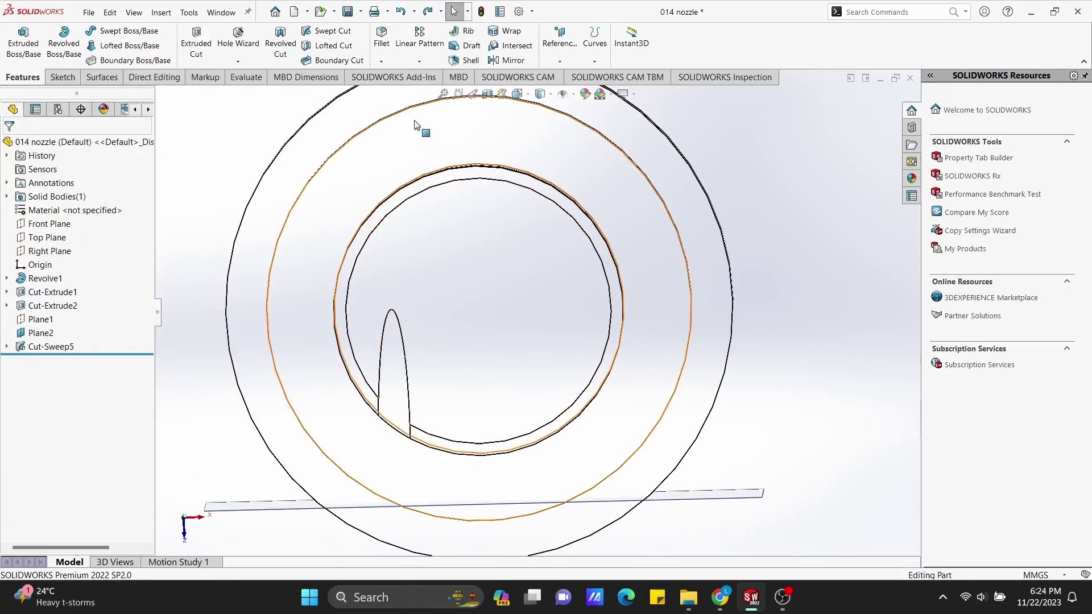
{"action": "left_click", "coordinate": [418, 61]}
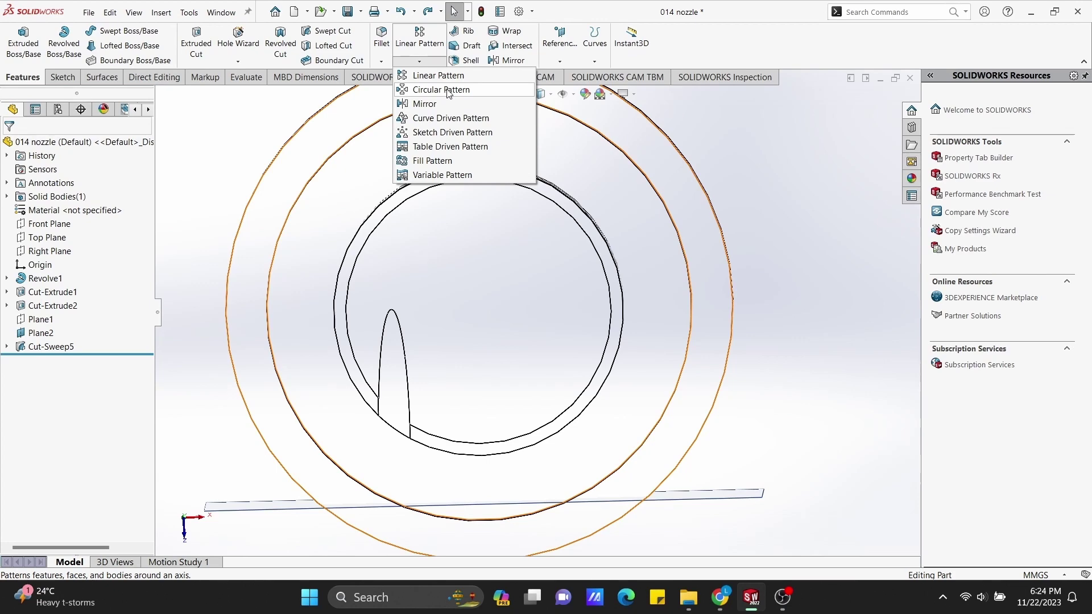
Start a circular pattern about the nozzle's round face and add Cut-Sweep5 to it.
{"action": "left_click", "coordinate": [449, 90]}
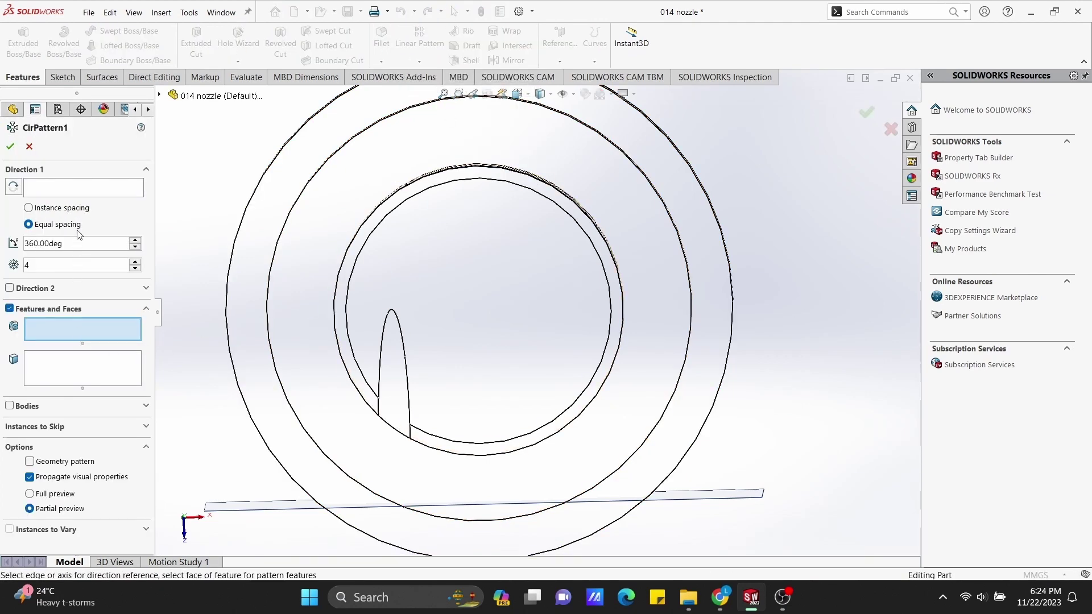
{"action": "left_click", "coordinate": [88, 193]}
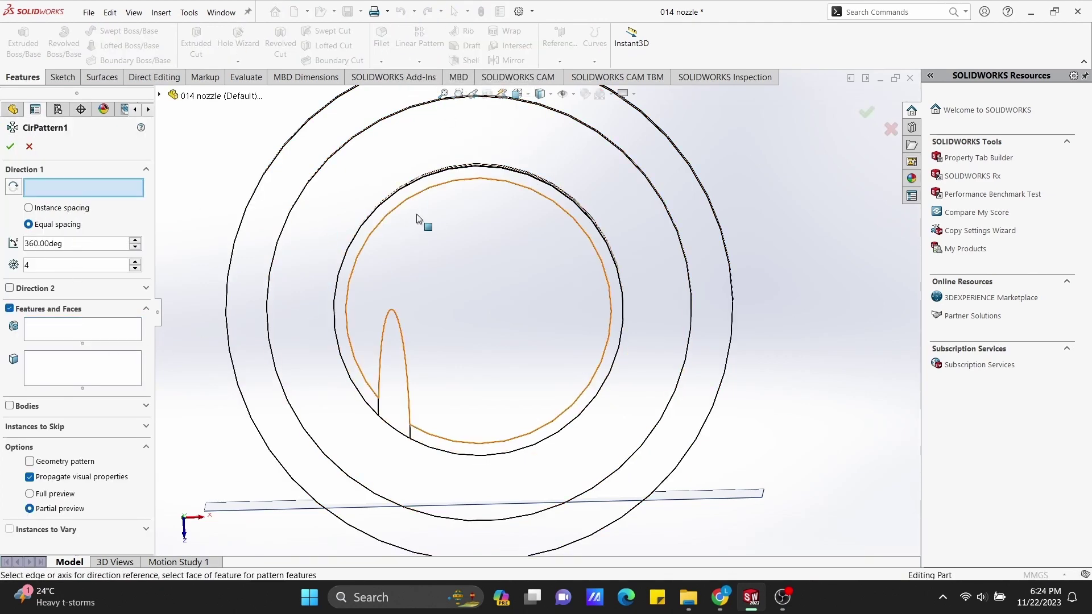
{"action": "left_click", "coordinate": [432, 181]}
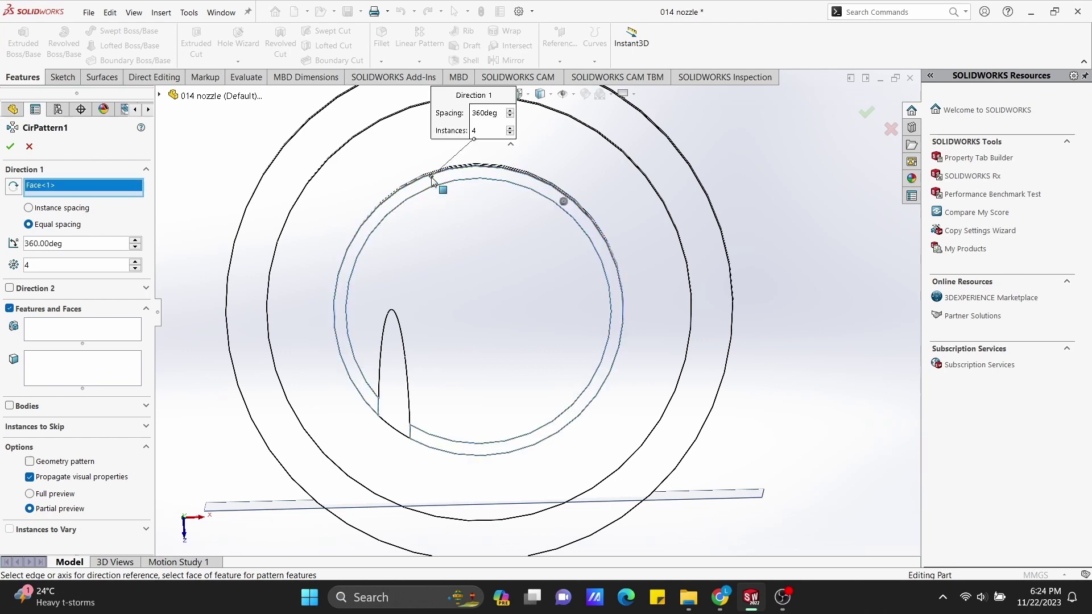
{"action": "left_click", "coordinate": [79, 332]}
{"action": "left_click", "coordinate": [161, 95]}
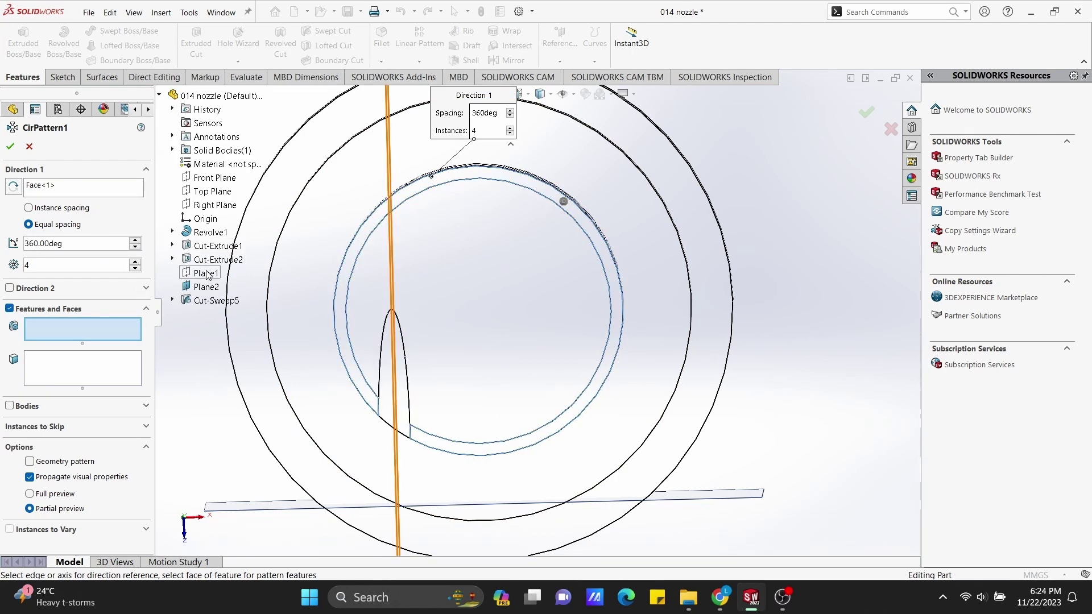
{"action": "left_click", "coordinate": [213, 302]}
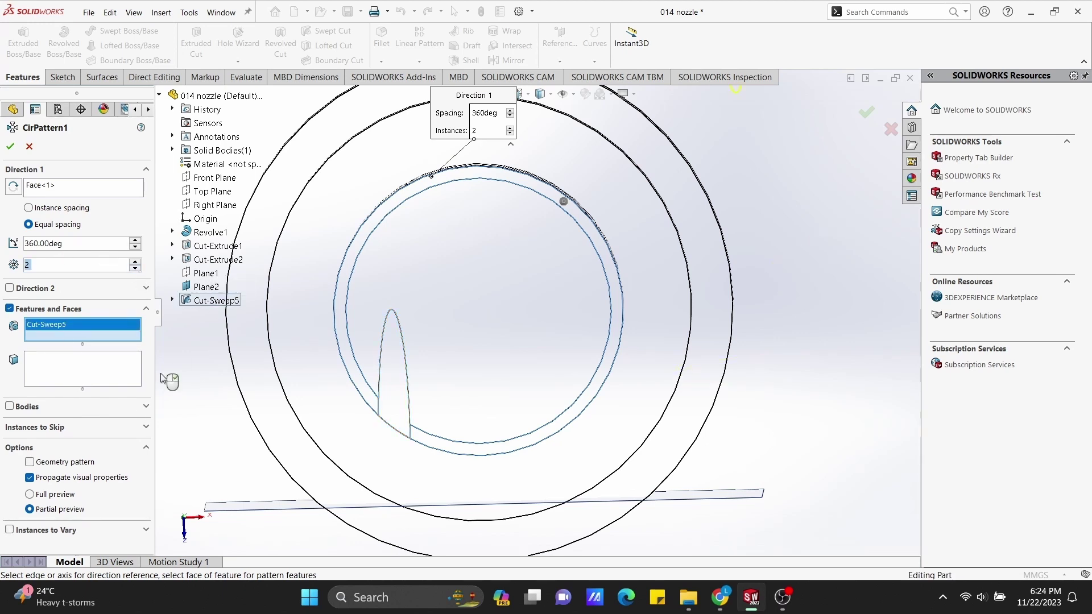
Replace the pattern axis with another cylindrical face and accept 2 equally spaced grooves over 360°.
{"action": "middle_click_drag", "start_coordinate": [587, 275], "coordinate": [590, 190]}
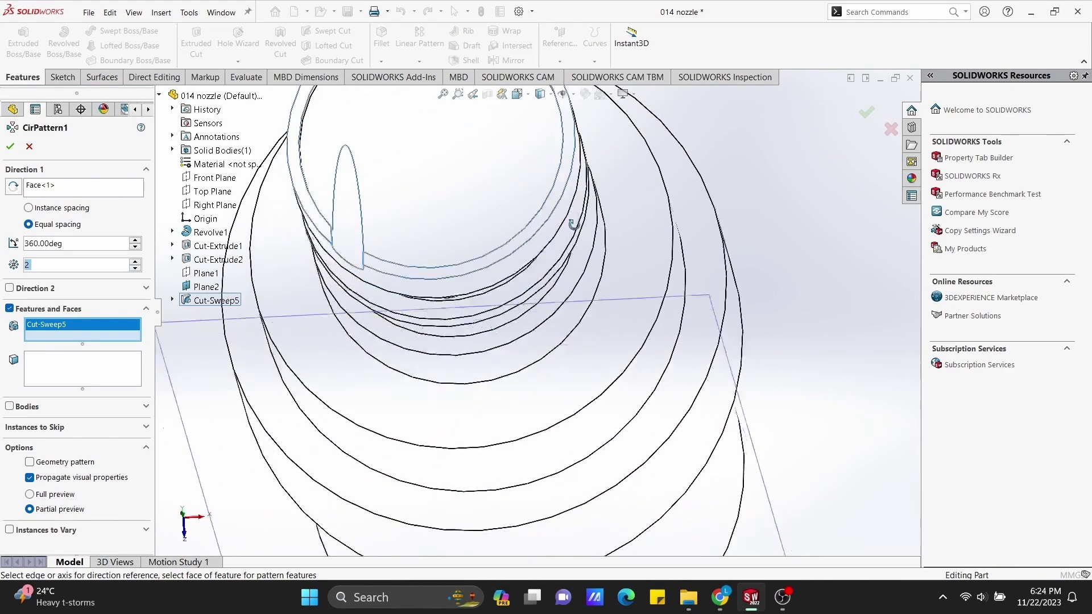
{"action": "scroll", "coordinate": [589, 189], "scroll_direction": "up", "scroll_amount": 5}
{"action": "middle_click_drag", "start_coordinate": [602, 151], "coordinate": [603, 117]}
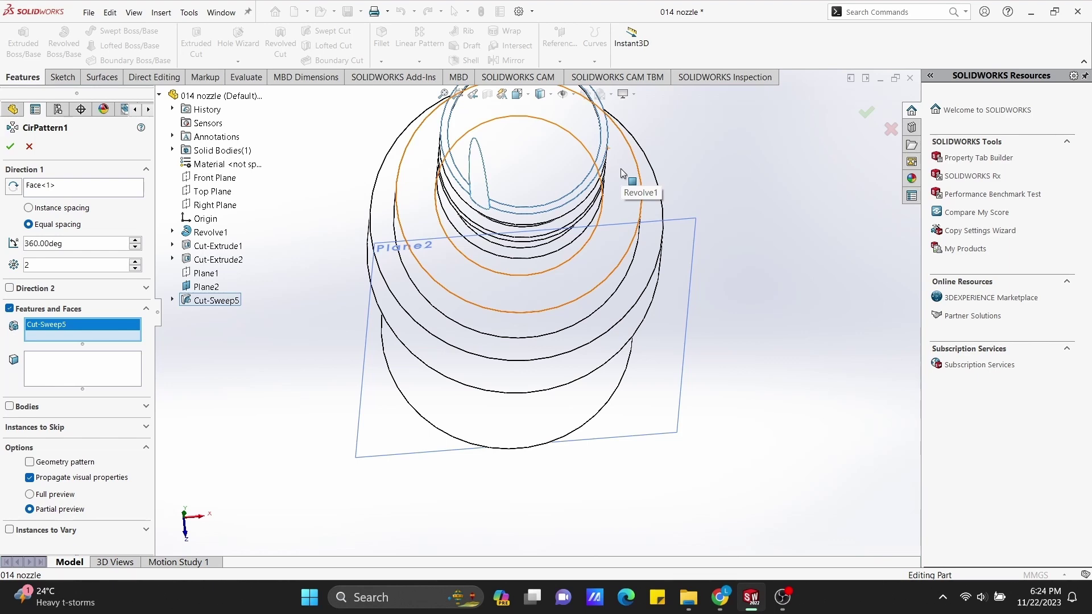
{"action": "middle_click_drag", "start_coordinate": [620, 168], "coordinate": [629, 195]}
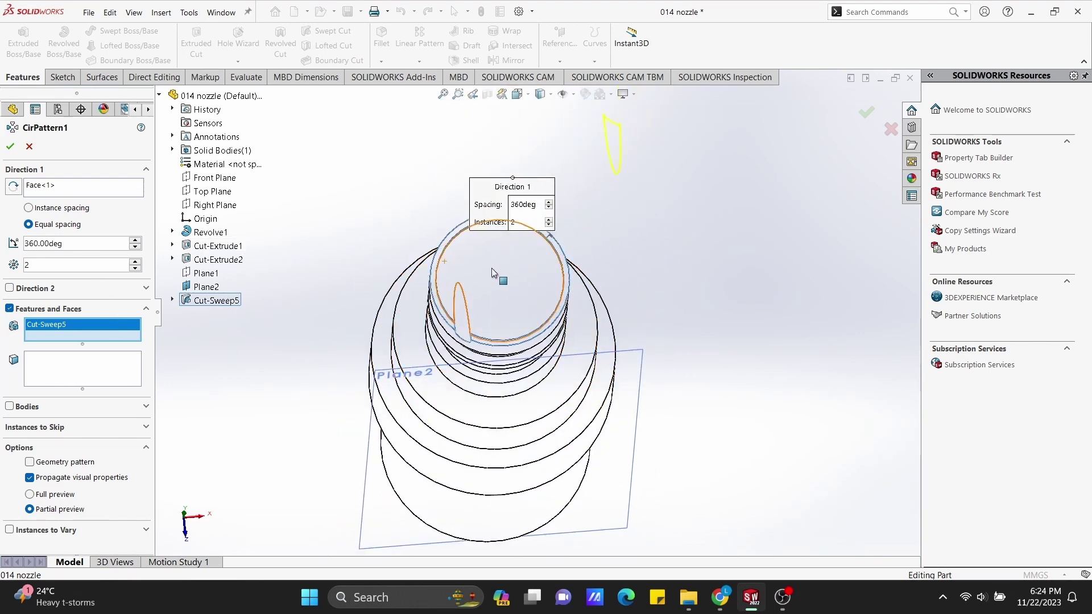
{"action": "right_click", "coordinate": [67, 194]}
{"action": "left_click", "coordinate": [88, 200]}
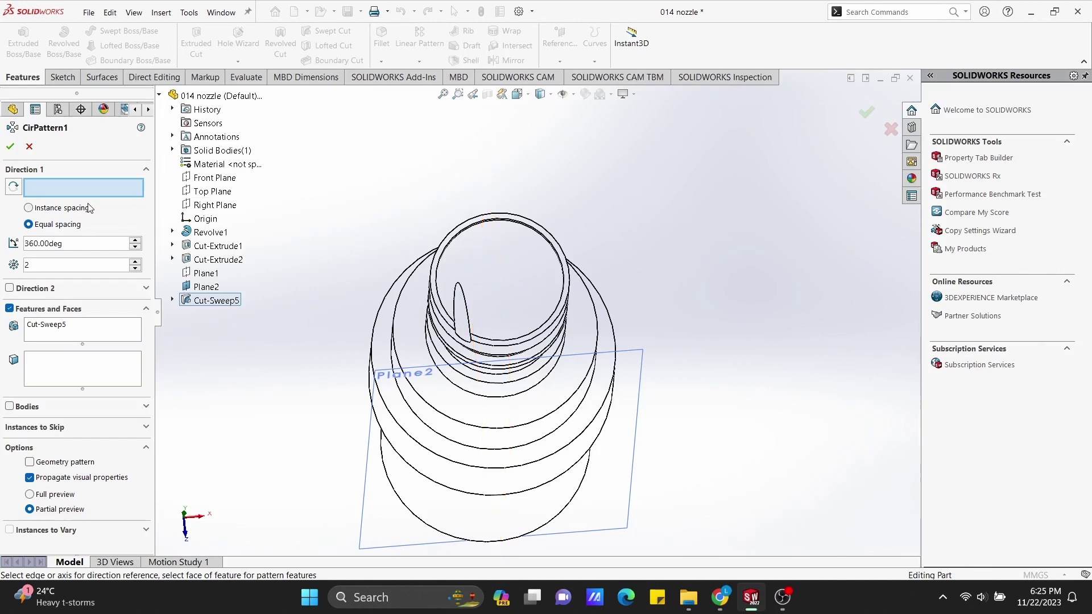
{"action": "left_click", "coordinate": [493, 336]}
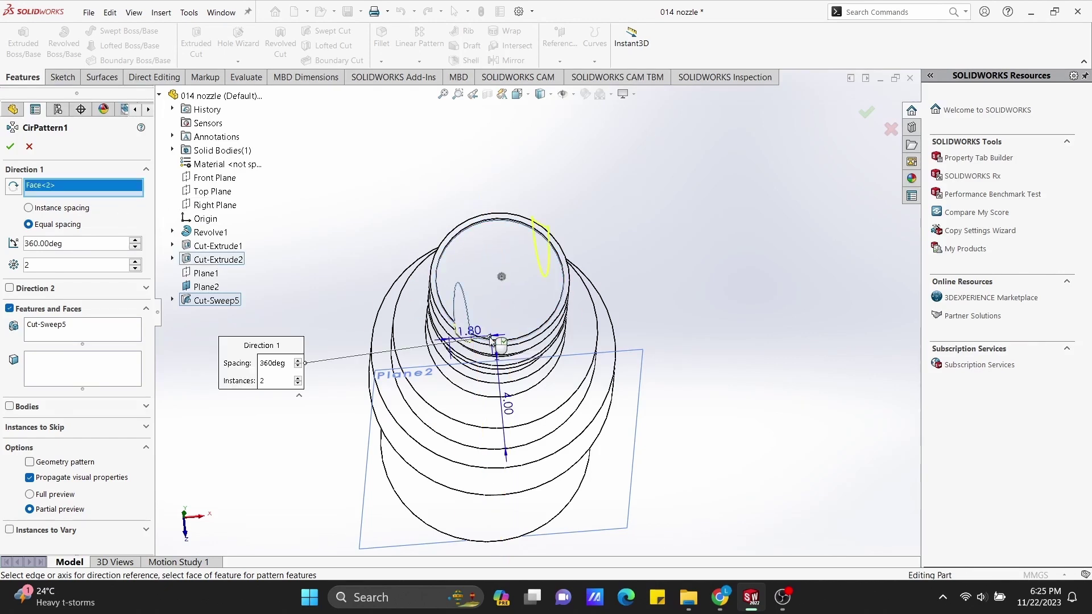
{"action": "scroll", "coordinate": [666, 205], "scroll_direction": "down", "scroll_amount": 3}
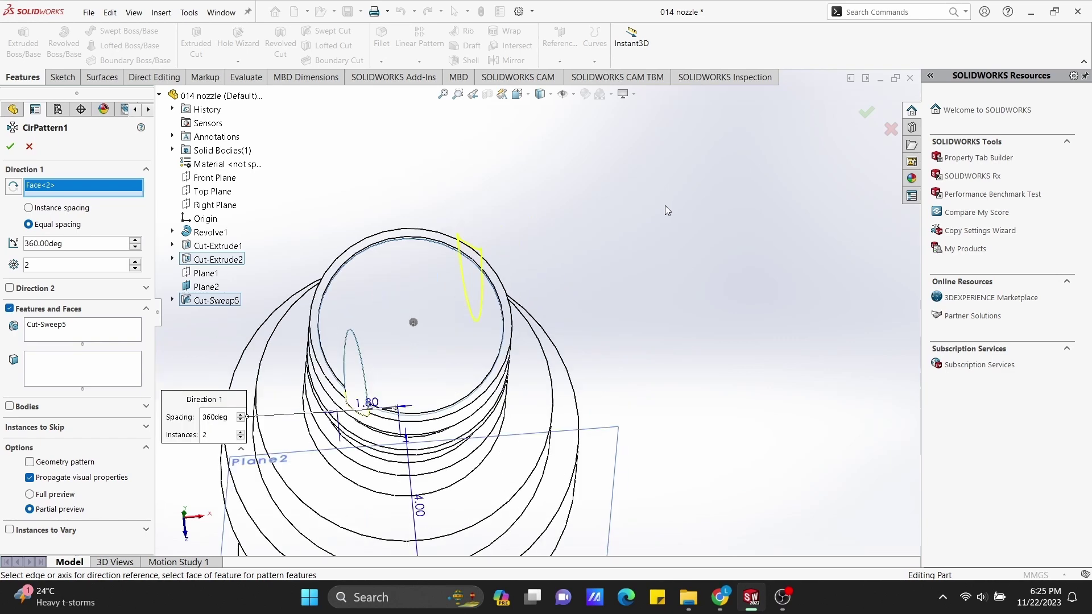
{"action": "scroll", "coordinate": [654, 216], "scroll_direction": "down", "scroll_amount": 3}
{"action": "scroll", "coordinate": [508, 302], "scroll_direction": "up", "scroll_amount": 2}
{"action": "scroll", "coordinate": [487, 309], "scroll_direction": "up", "scroll_amount": 2}
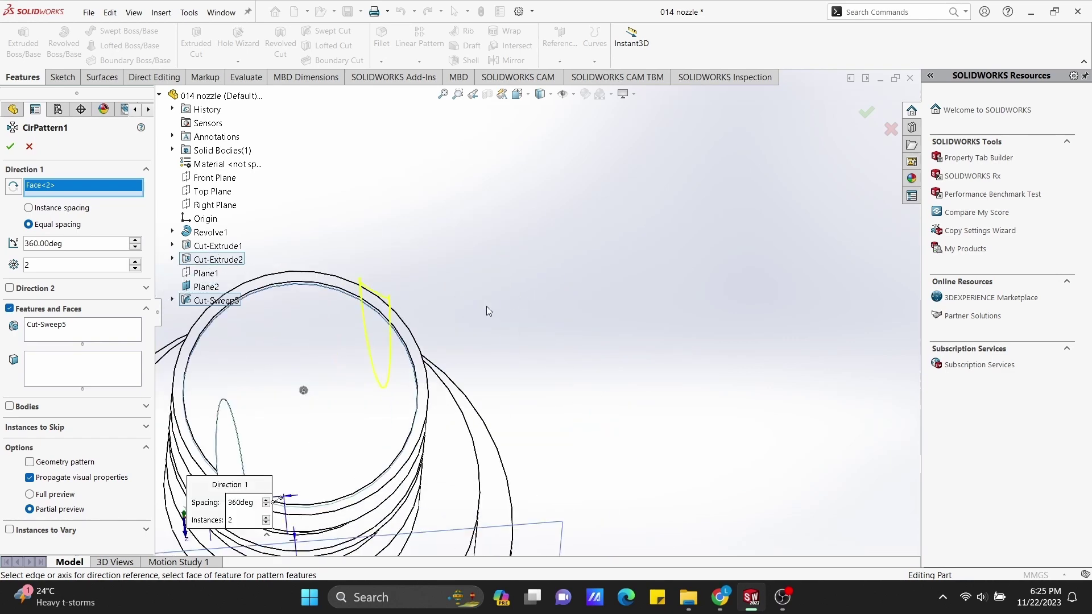
{"action": "mouse_move", "coordinate": [487, 310]}
{"action": "middle_mouse_down"}
{"action": "mouse_move", "coordinate": [481, 301]}
{"action": "mouse_move", "coordinate": [505, 295]}
{"action": "middle_mouse_up"}
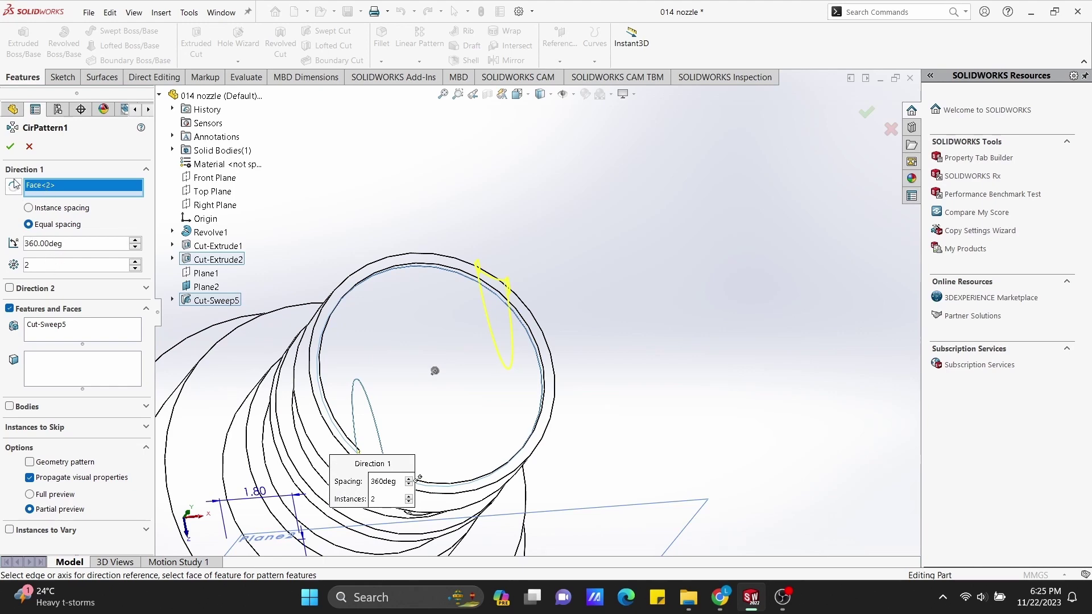
{"action": "left_click", "coordinate": [10, 147]}
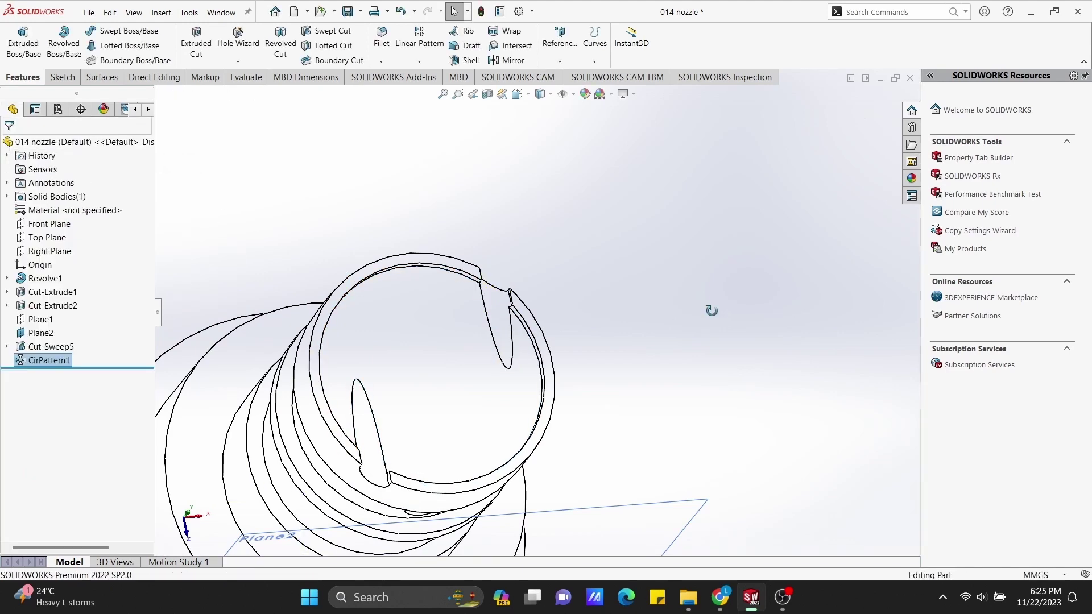
Reorient the nozzle from Top view to a fitted tilted 3D view and hide Plane2.
{"action": "middle_click_drag", "start_coordinate": [712, 311], "coordinate": [696, 322]}
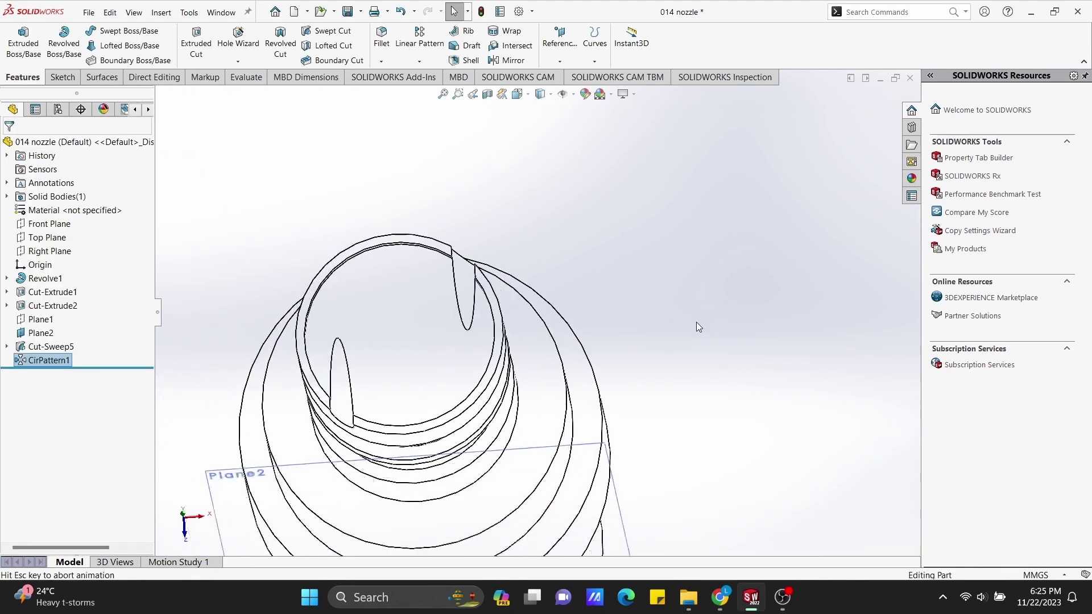
{"action": "left_click", "coordinate": [517, 94]}
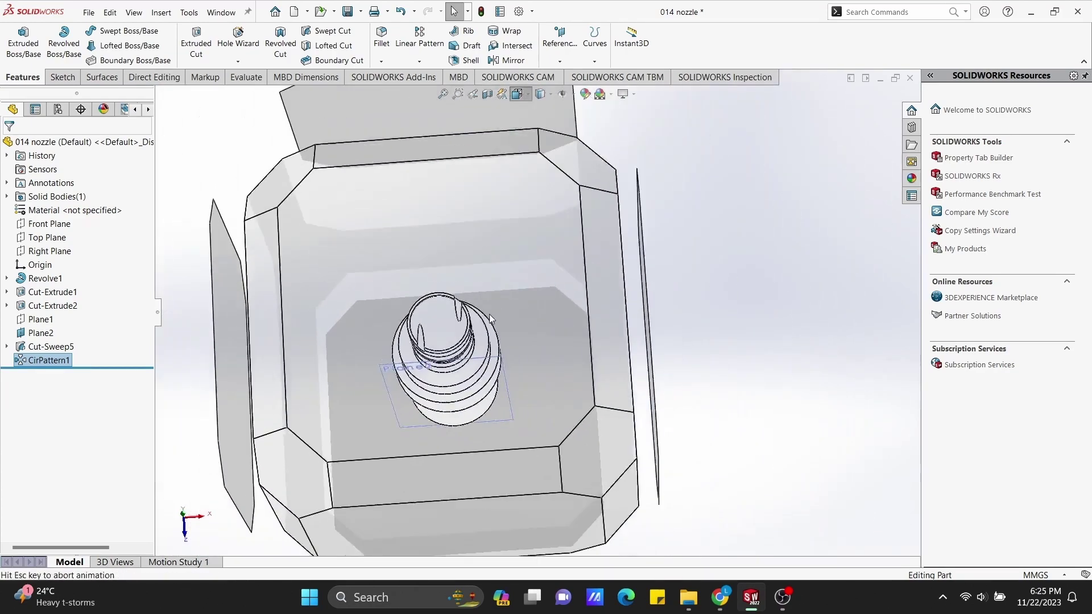
{"action": "left_click", "coordinate": [540, 300]}
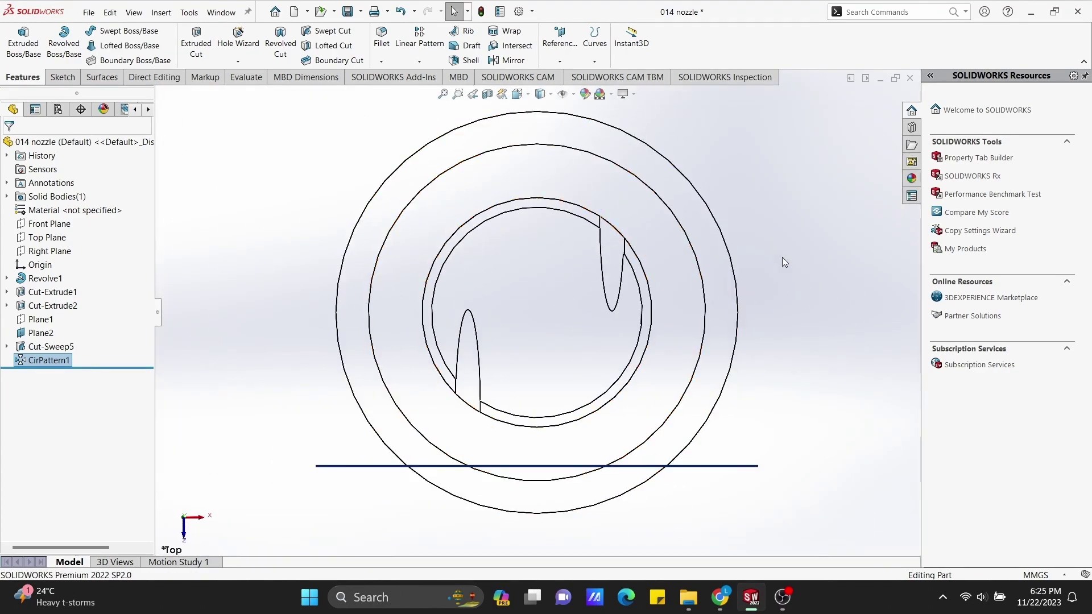
{"action": "middle_click_drag", "start_coordinate": [782, 258], "coordinate": [784, 156]}
{"action": "key", "text": "f"}
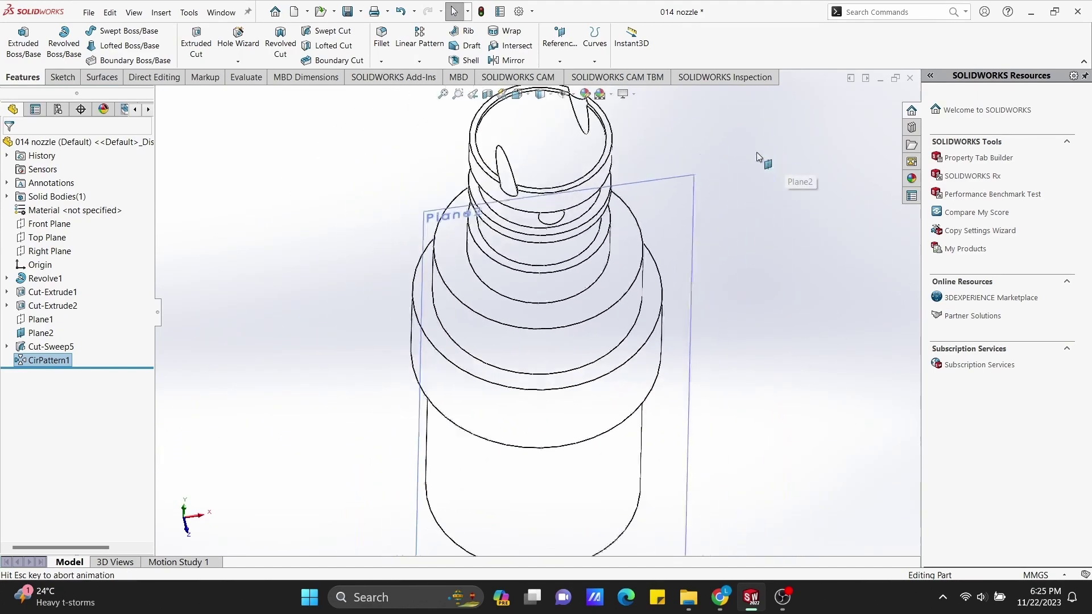
{"action": "right_click", "coordinate": [39, 332]}
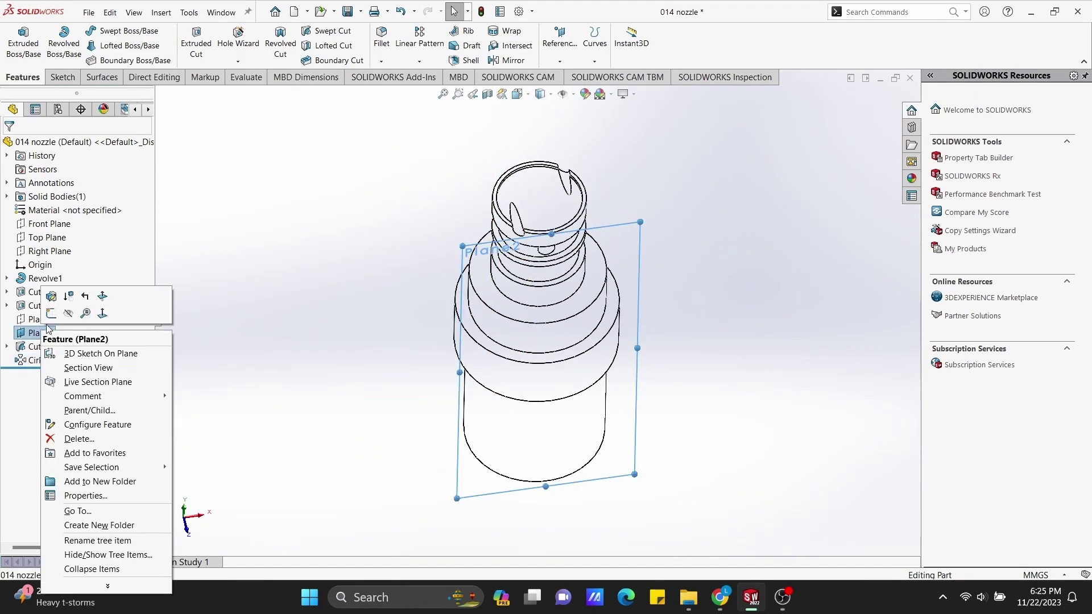
{"action": "left_click", "coordinate": [67, 320]}
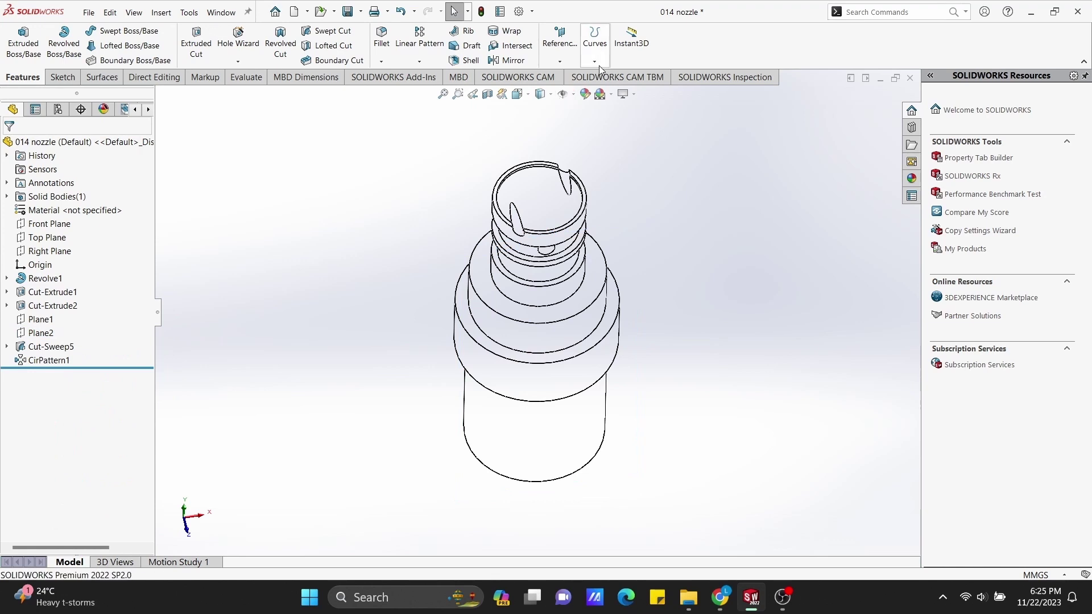
Display the two-groove nozzle Shaded, then close the part and answer the save prompt.
{"action": "left_click", "coordinate": [541, 94]}
{"action": "left_click", "coordinate": [540, 127]}
{"action": "mouse_move", "coordinate": [646, 203]}
{"action": "middle_mouse_down"}
{"action": "mouse_move", "coordinate": [581, 247]}
{"action": "mouse_move", "coordinate": [591, 156]}
{"action": "mouse_move", "coordinate": [585, 165]}
{"action": "middle_mouse_up"}
{"action": "scroll", "coordinate": [583, 227], "scroll_direction": "down", "scroll_amount": 2}
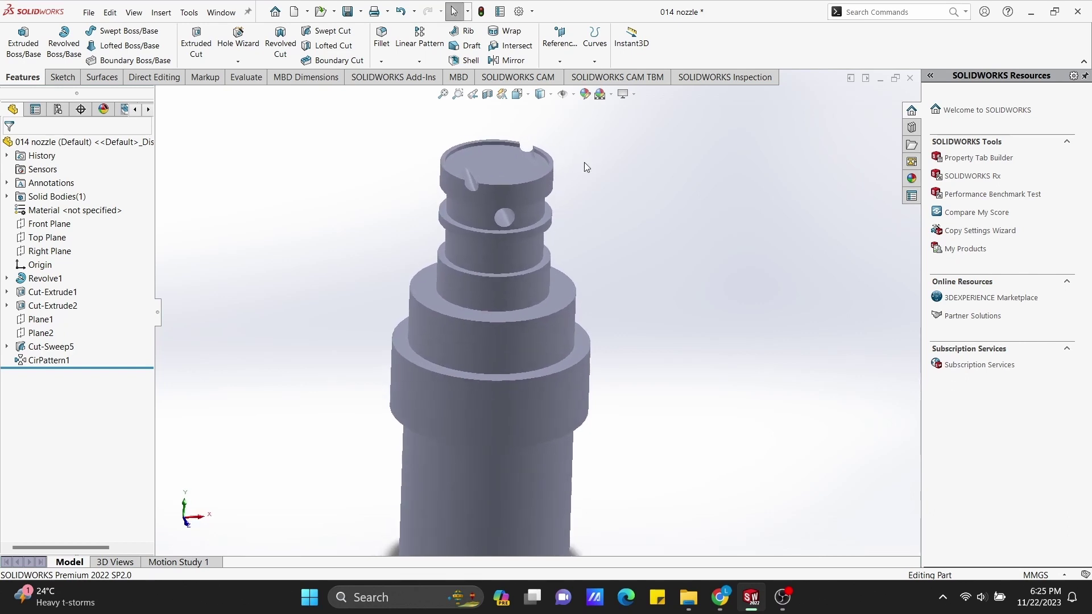
{"action": "scroll", "coordinate": [584, 162], "scroll_direction": "up", "scroll_amount": 2}
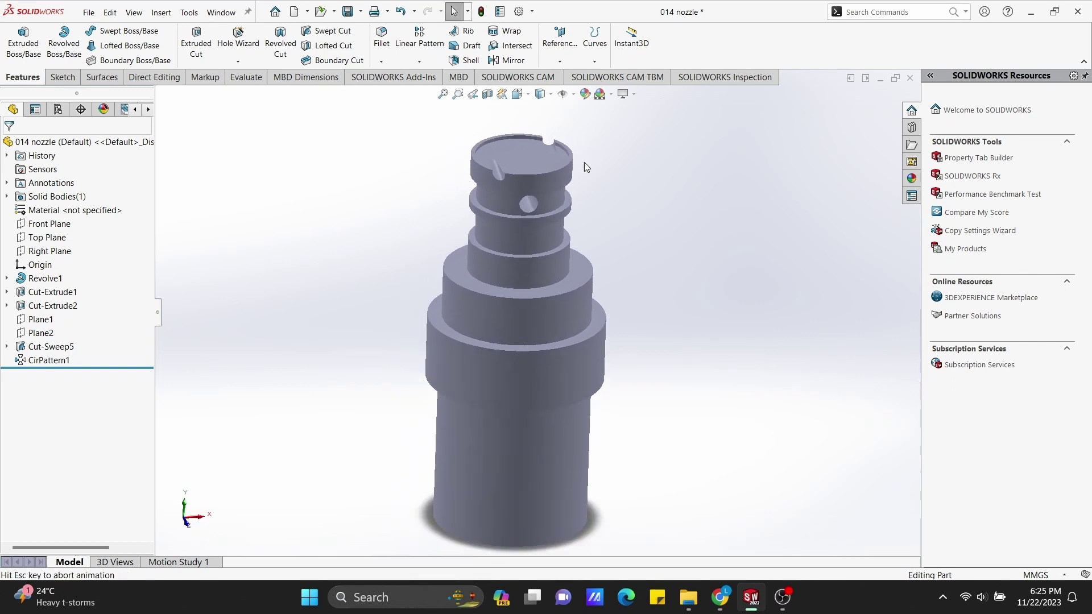
{"action": "left_click", "coordinate": [912, 78]}
{"action": "key", "text": "ctrl+w"}
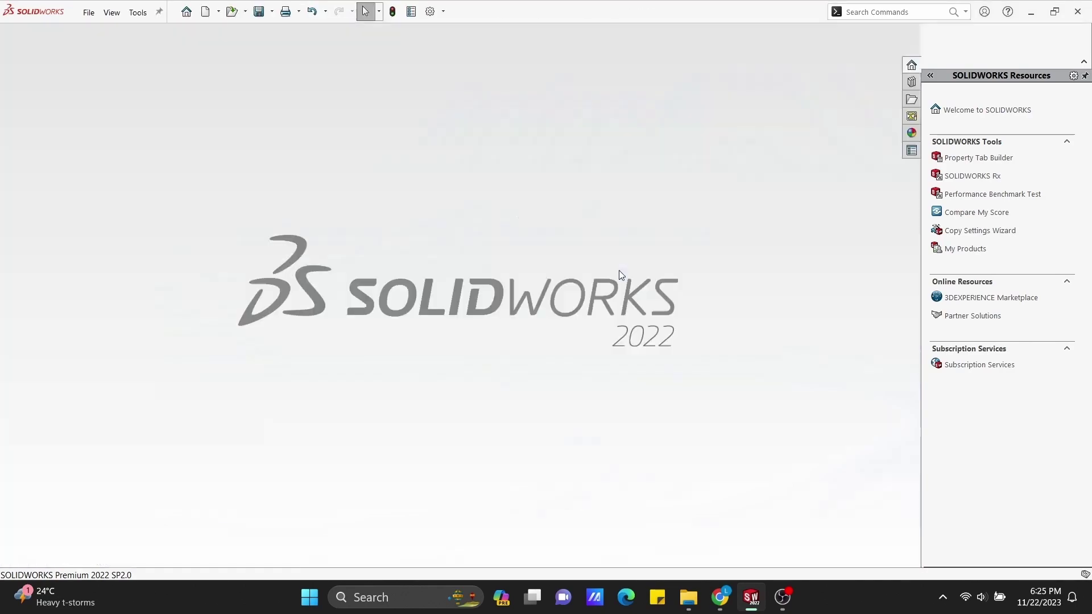